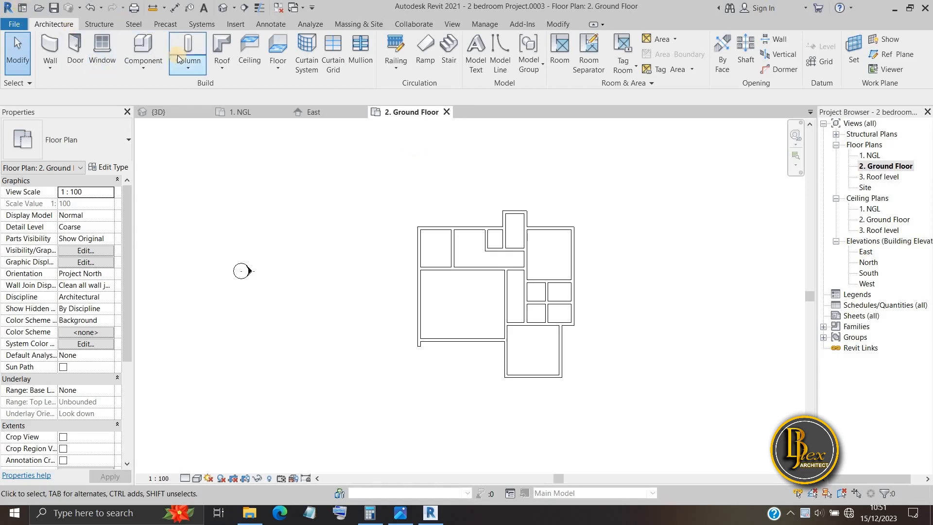
# Start a floor boundary sketch on the ground floor using the Generic 150mm floor type
pyautogui.click(276, 50)
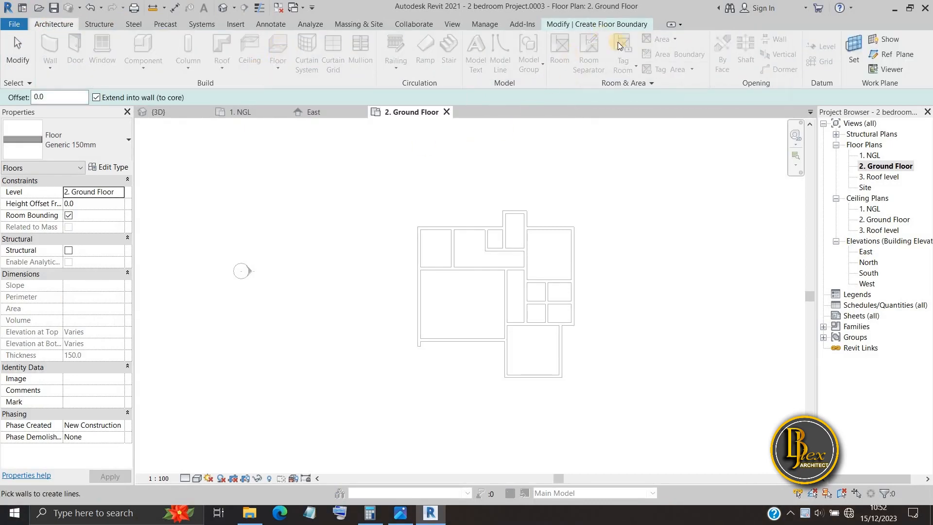
pyautogui.click(594, 24)
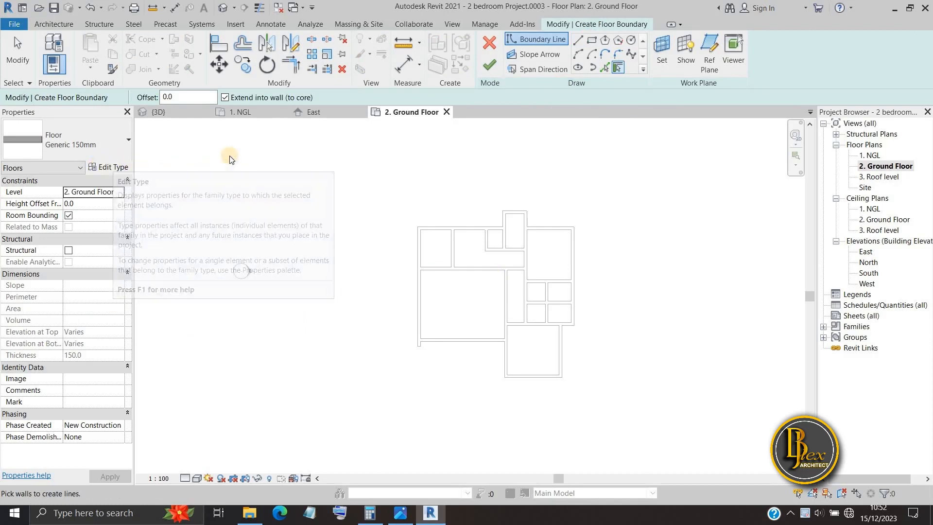
pyautogui.click(109, 146)
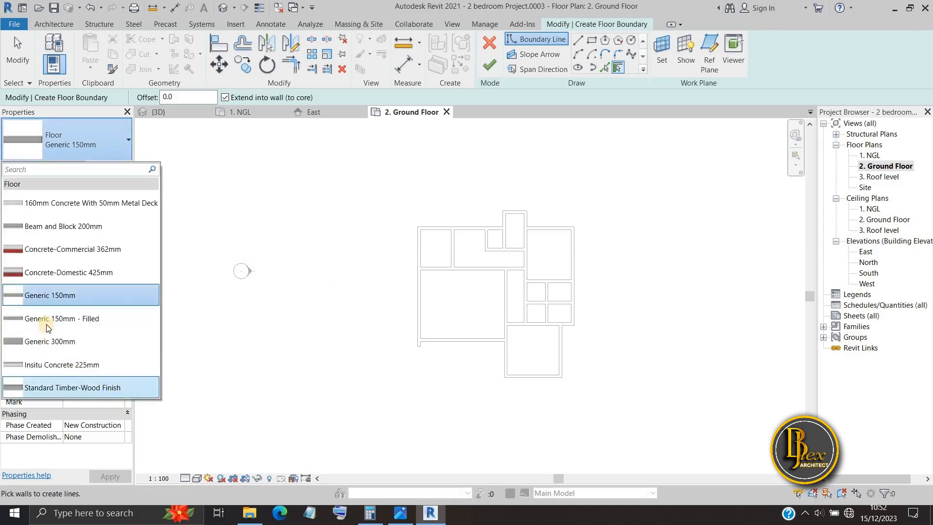
pyautogui.click(66, 297)
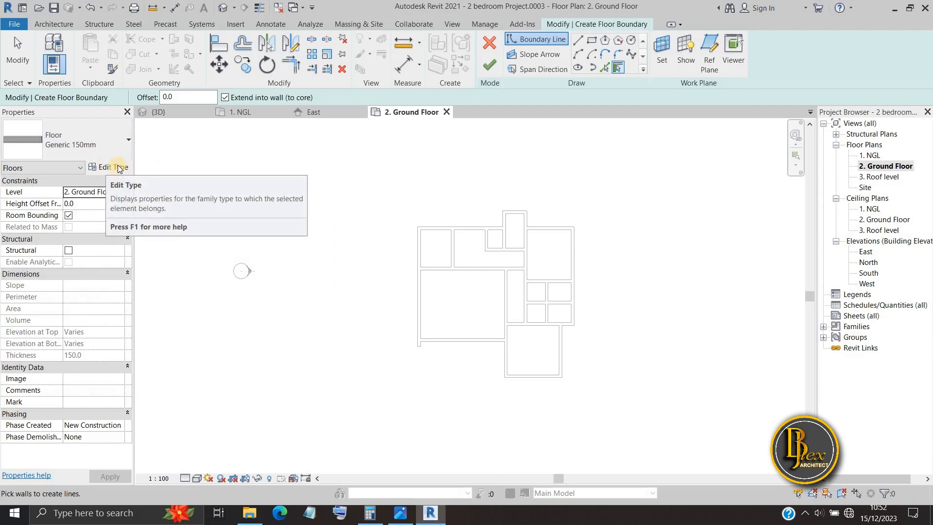
# Rename the floor type as "150mm floor" in its type properties
pyautogui.click(114, 166)
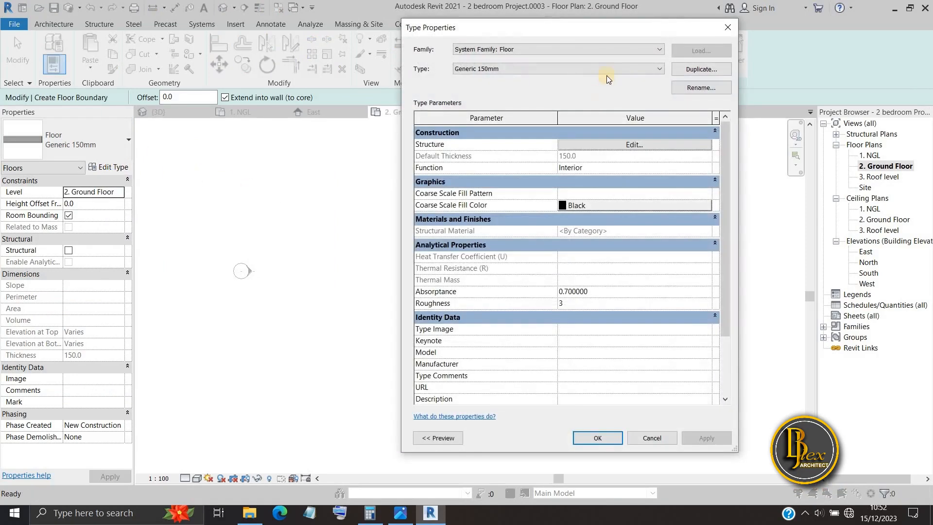
pyautogui.moveTo(605, 32); pyautogui.dragTo(469, 61)
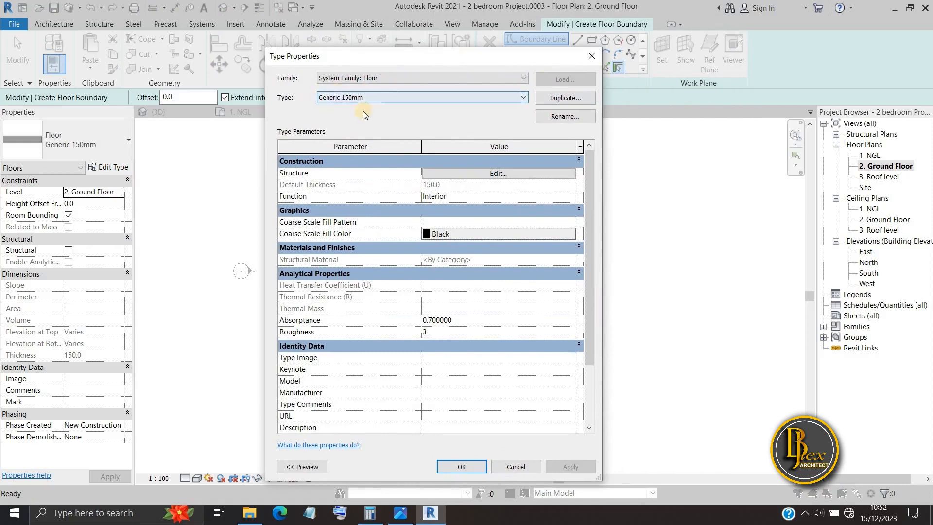
pyautogui.click(552, 117)
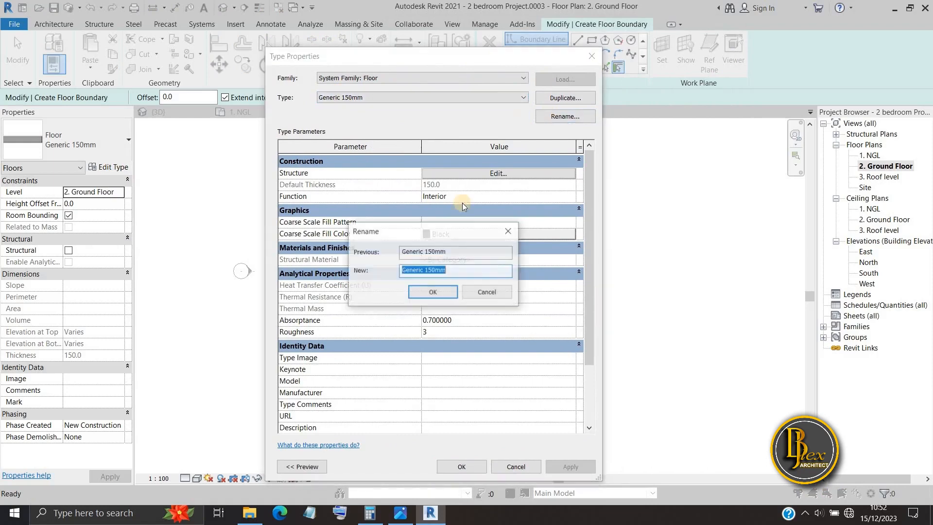
pyautogui.doubleClick(406, 271)
pyautogui.press('BackSpace')
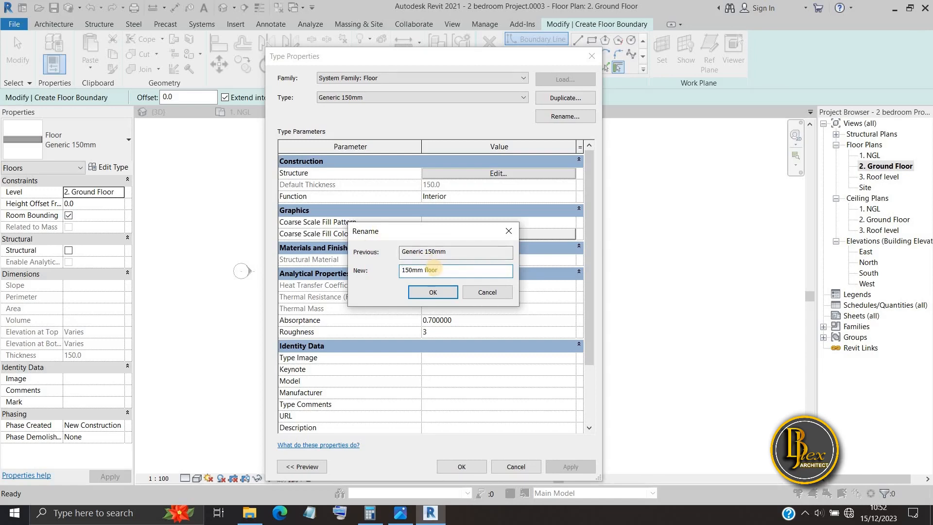
pyautogui.click(445, 296)
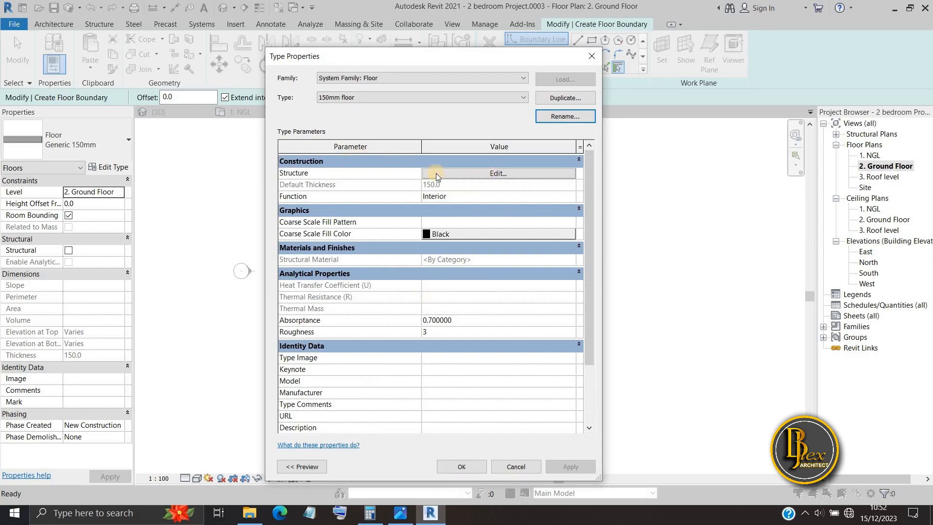
# Check the structural layer's thickness in the floor assembly and accept the type properties
pyautogui.click(498, 174)
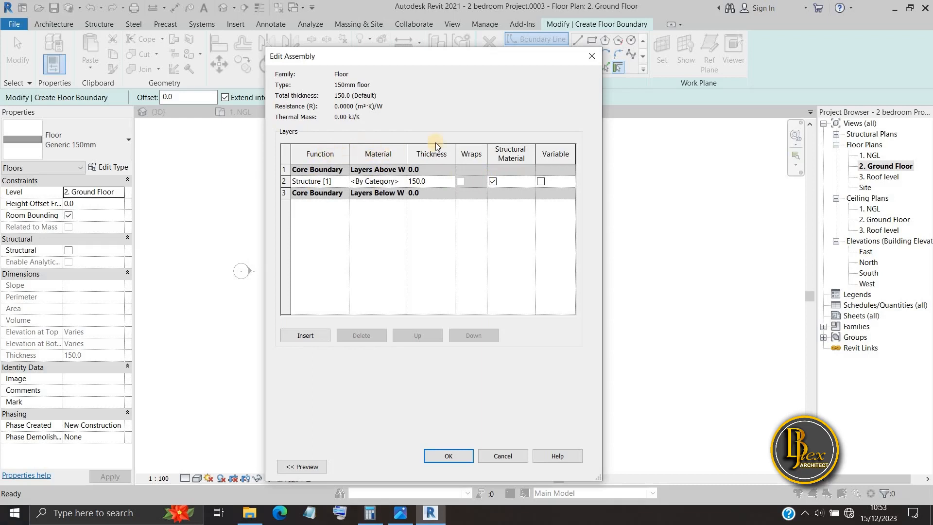
pyautogui.click(413, 181)
pyautogui.click(448, 456)
pyautogui.click(475, 468)
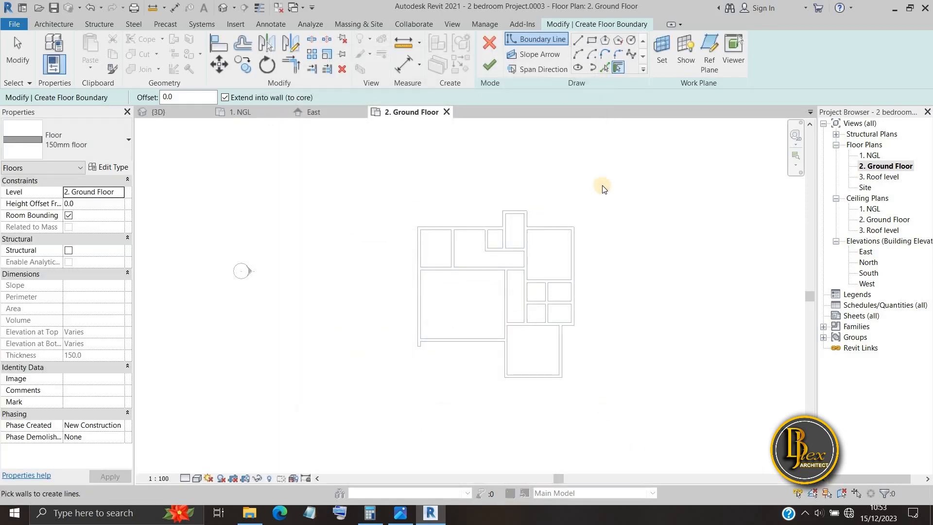
pyautogui.scroll(2, 464, 313)
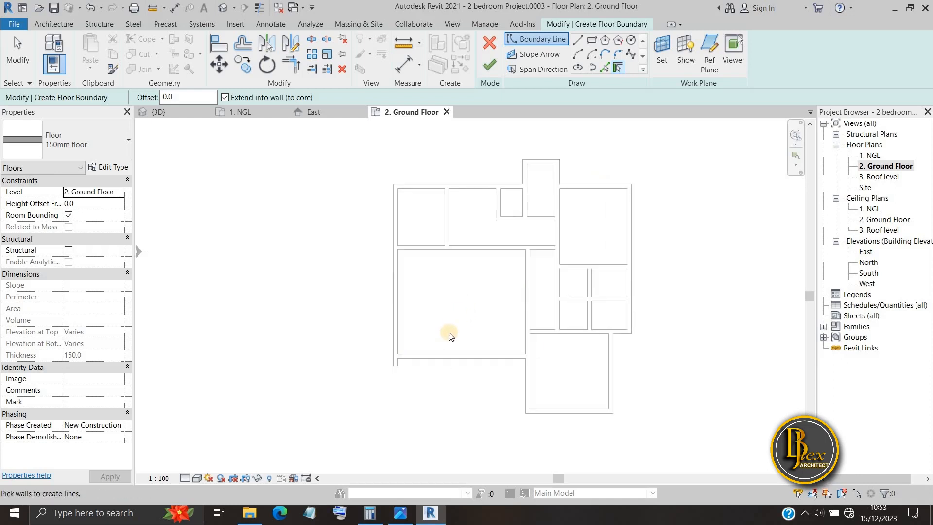
pyautogui.click(582, 40)
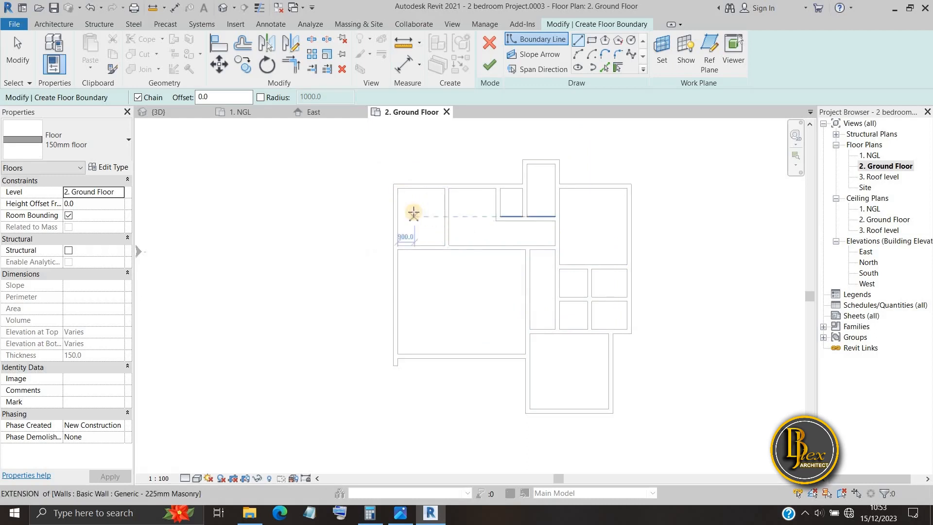
pyautogui.scroll(3, 411, 211)
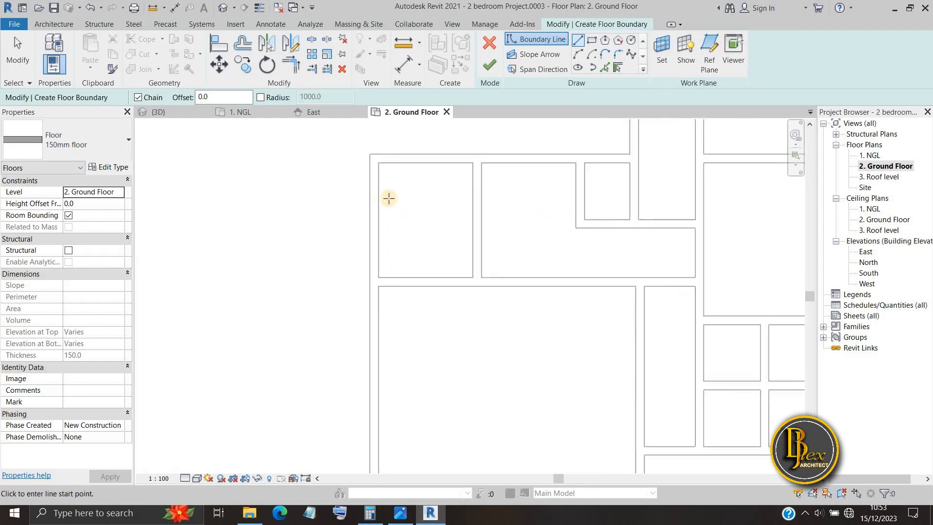
pyautogui.scroll(-2, 389, 199)
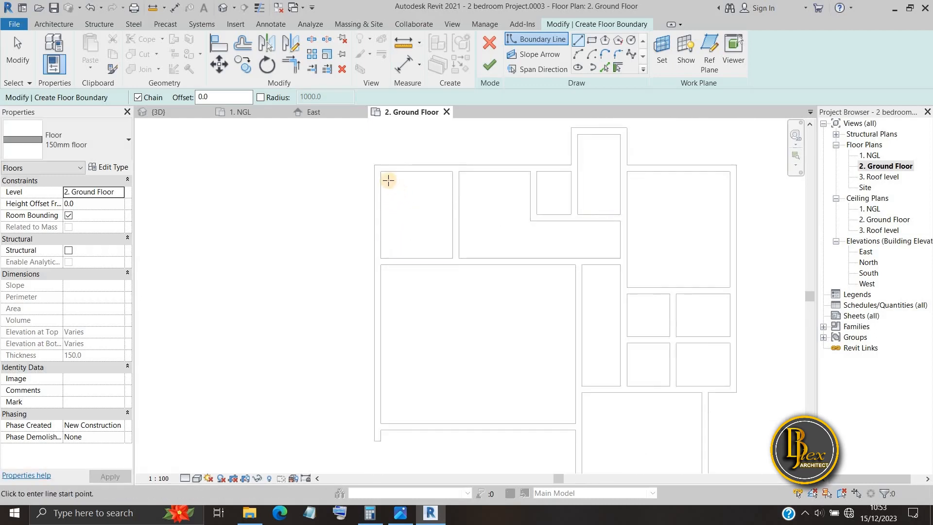
pyautogui.scroll(2, 382, 174)
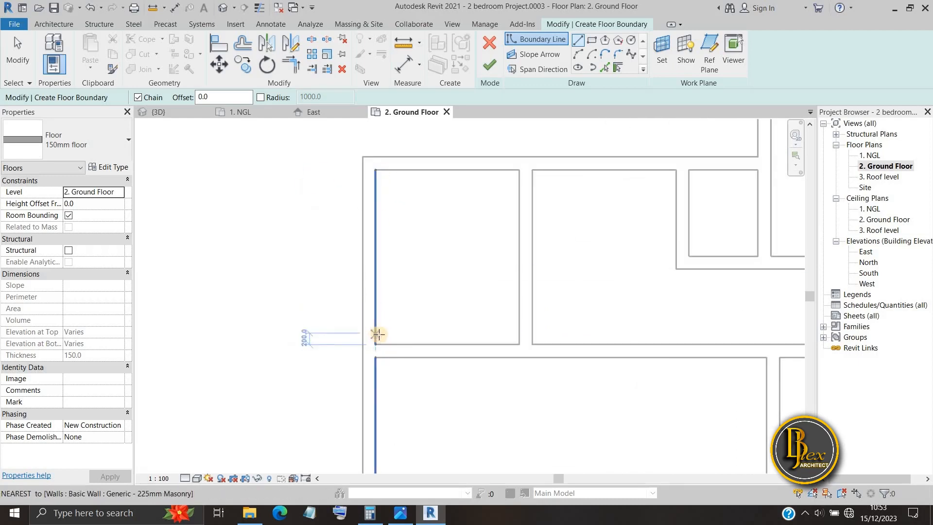
pyautogui.scroll(-3, 377, 334)
pyautogui.scroll(-1, 360, 241)
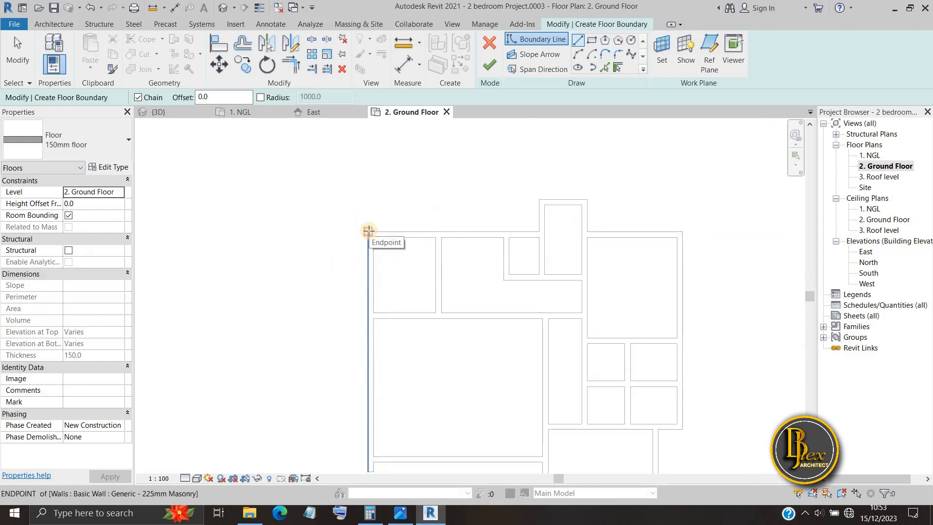
pyautogui.click(369, 230)
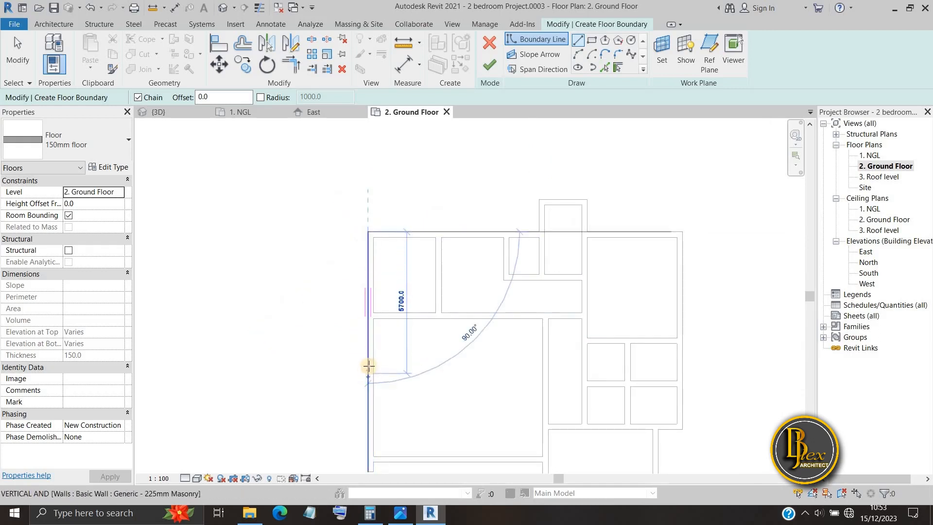
pyautogui.press('Escape')
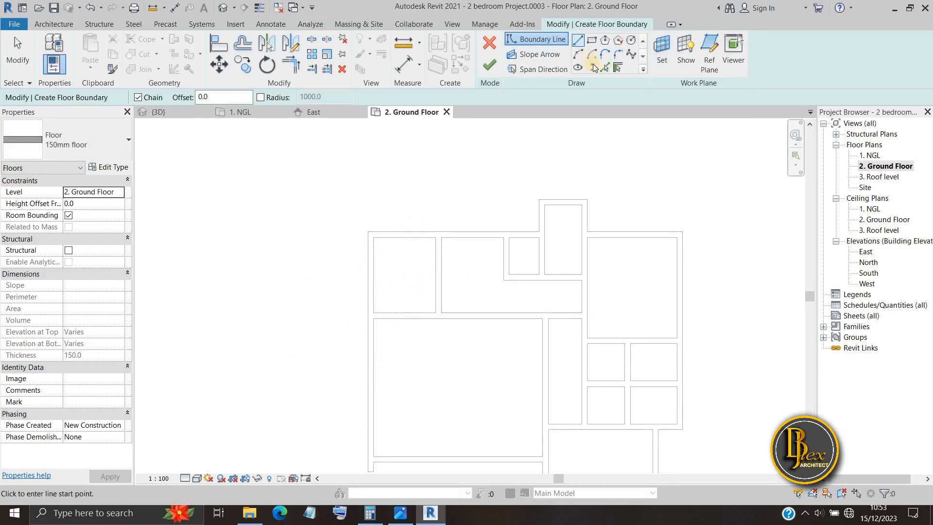
# Use Pick Lines to add the outer faces of the west wall, the north-west wall and the north projection to the floor boundary
pyautogui.click(604, 67)
pyautogui.click(369, 327)
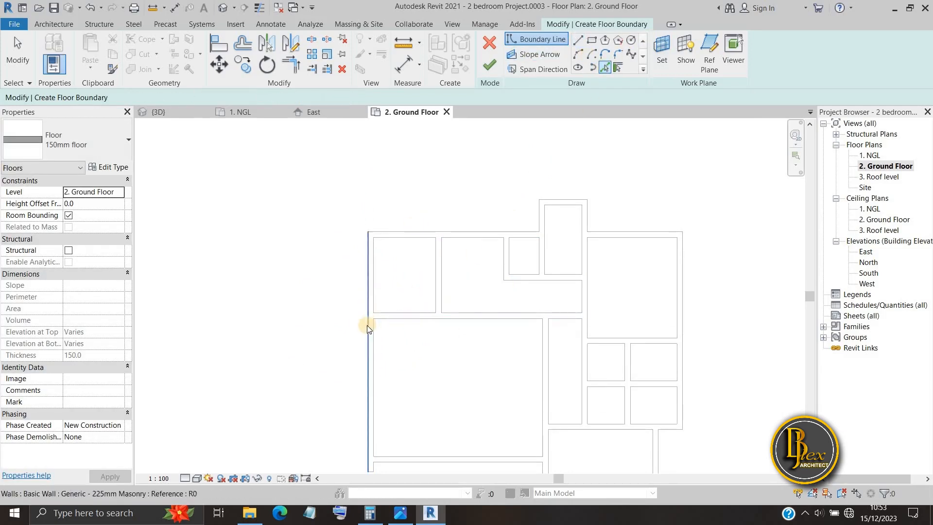
pyautogui.scroll(-1, 412, 323)
pyautogui.moveTo(412, 323); pyautogui.dragTo(399, 241, button='middle')
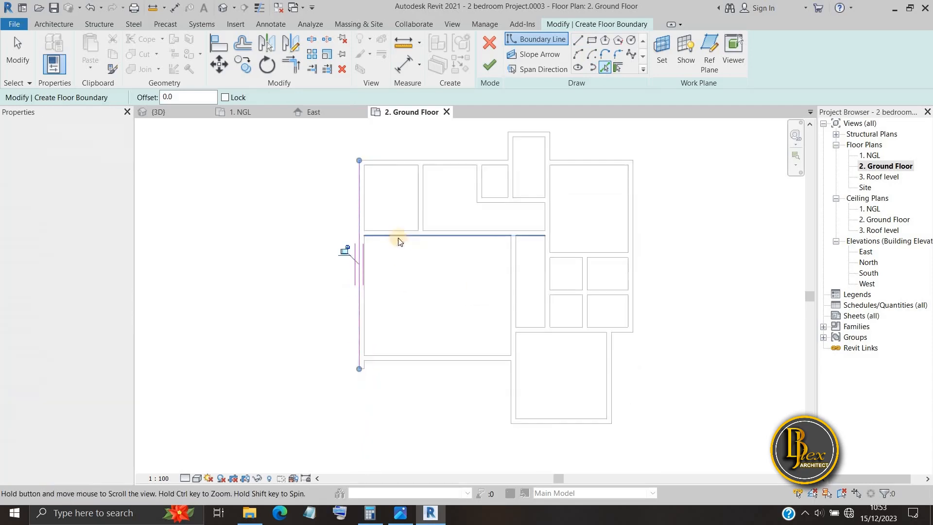
pyautogui.click(440, 160)
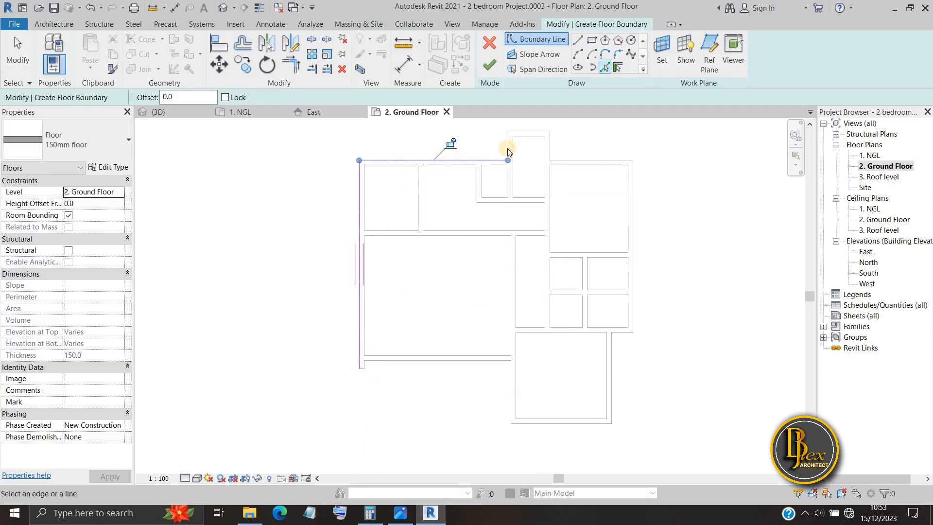
pyautogui.click(528, 129)
# Pick the projection's east face, the north-east bedroom's north wall and the outer east wall as floor boundary lines
pyautogui.scroll(4, 551, 149)
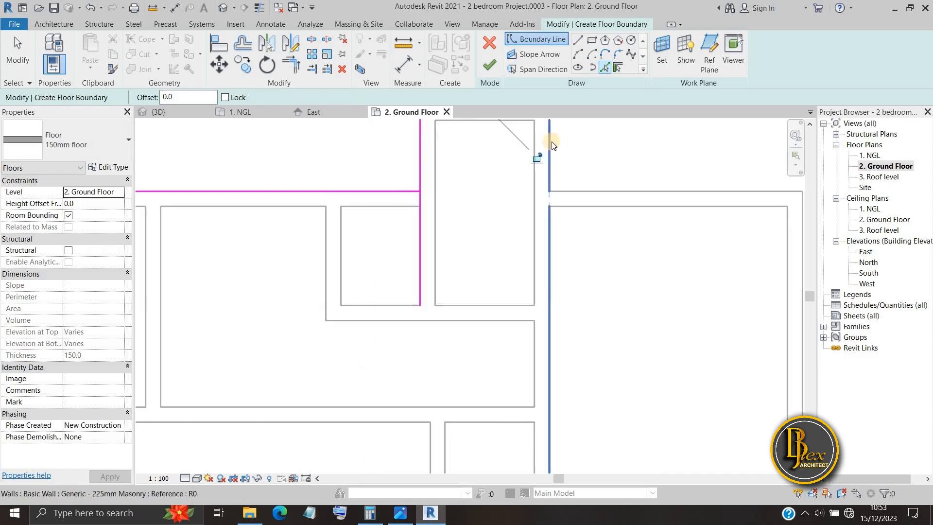
pyautogui.click(551, 143)
pyautogui.click(606, 190)
pyautogui.scroll(-1, 594, 278)
pyautogui.moveTo(593, 278); pyautogui.dragTo(406, 208, button='middle')
pyautogui.click(569, 347)
pyautogui.scroll(-1, 570, 341)
pyautogui.moveTo(575, 254); pyautogui.dragTo(562, 93, button='middle')
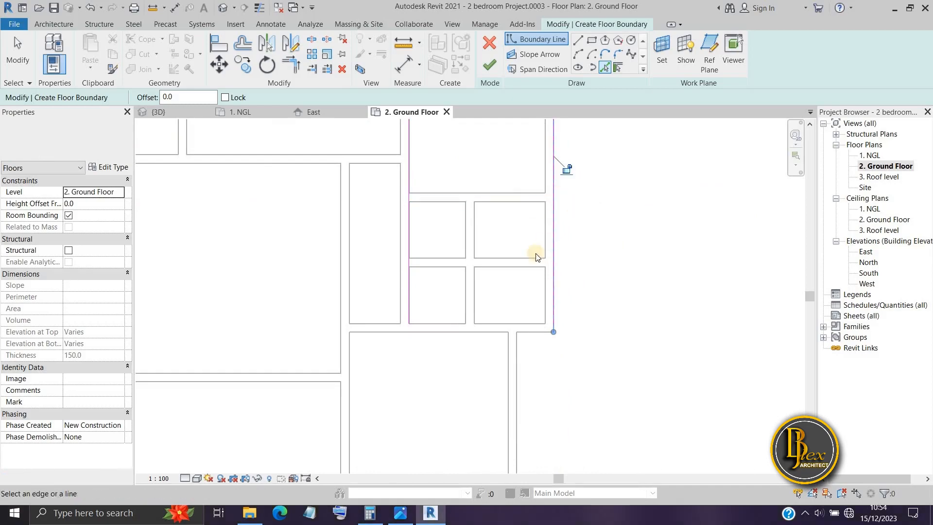
# Switch to the reference ground level plan image and examine the exterior walls around the two W/Cs
pyautogui.click(401, 513)
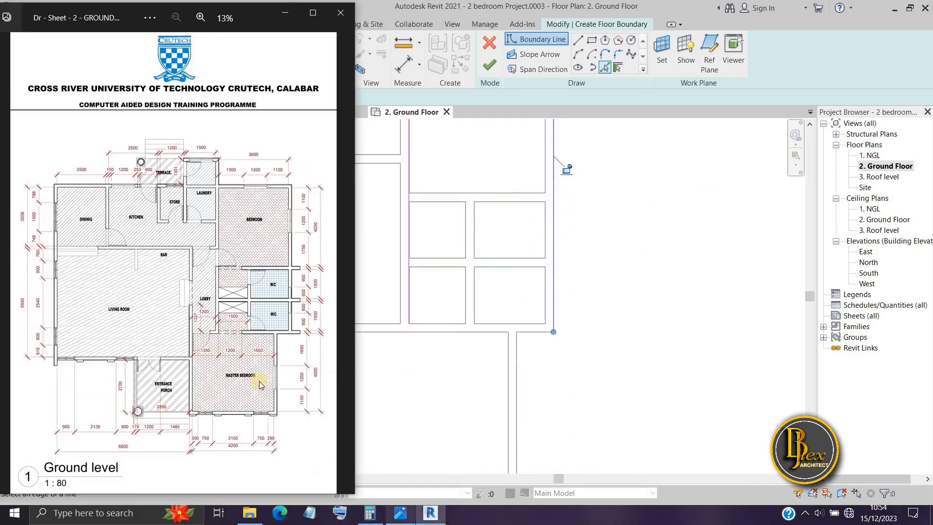
pyautogui.scroll(5, 282, 312)
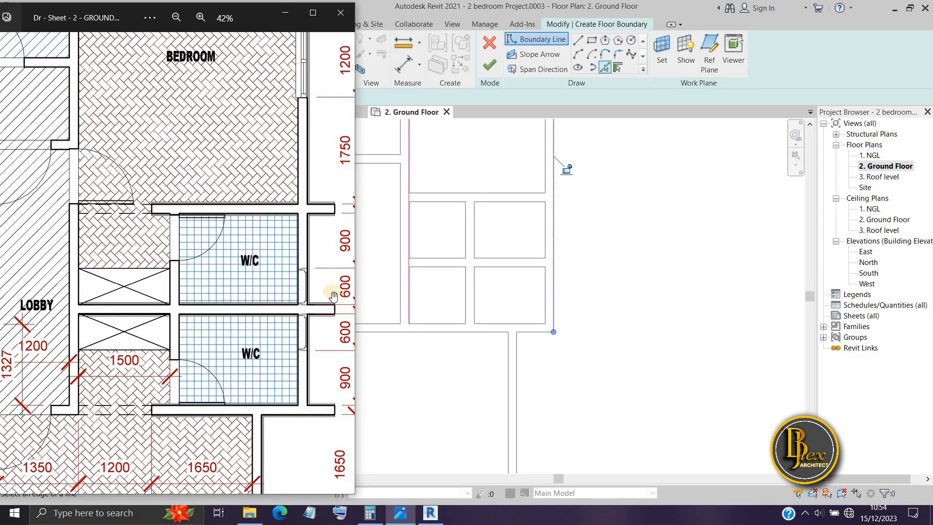
pyautogui.scroll(-5, 292, 260)
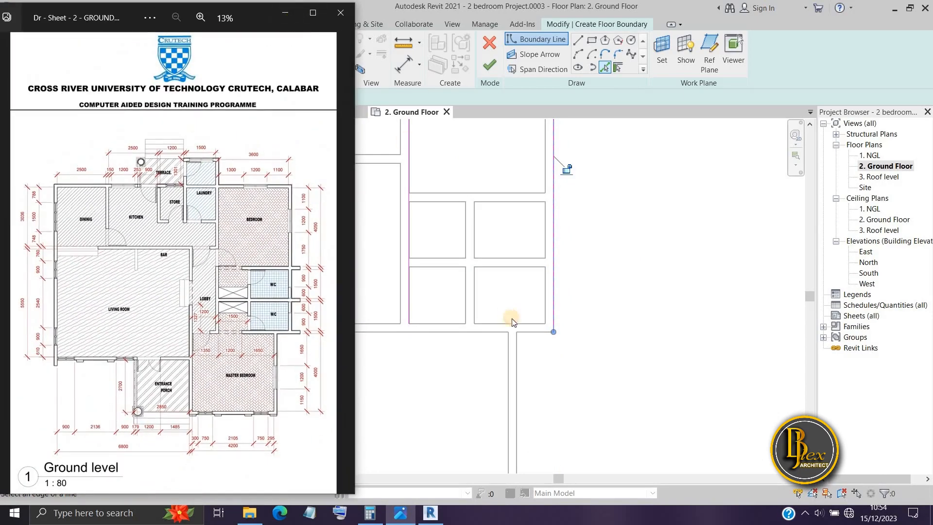
pyautogui.click(285, 12)
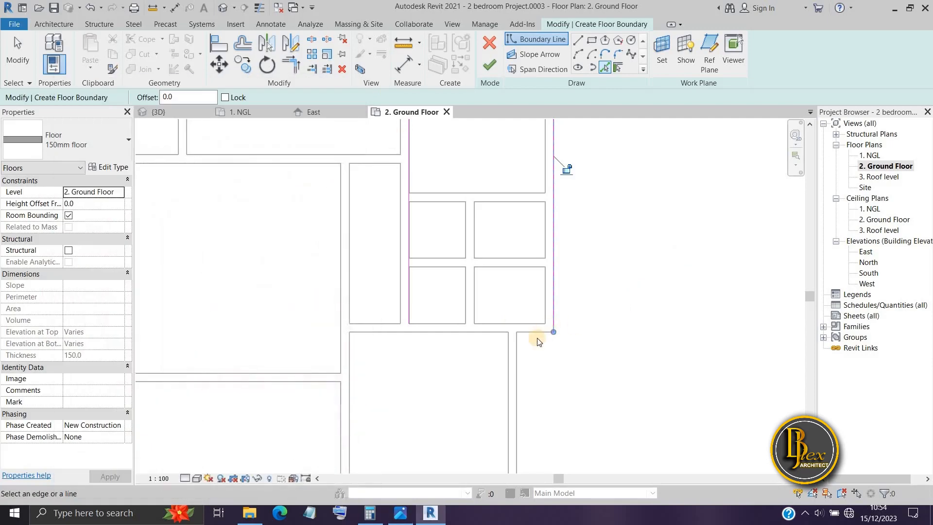
# Pick the W/C block's south wall, the master bedroom's east, south and west walls and the living room's south wall as boundary lines
pyautogui.click(530, 334)
pyautogui.click(517, 384)
pyautogui.scroll(-1, 616, 332)
pyautogui.moveTo(616, 332); pyautogui.dragTo(616, 205, button='middle')
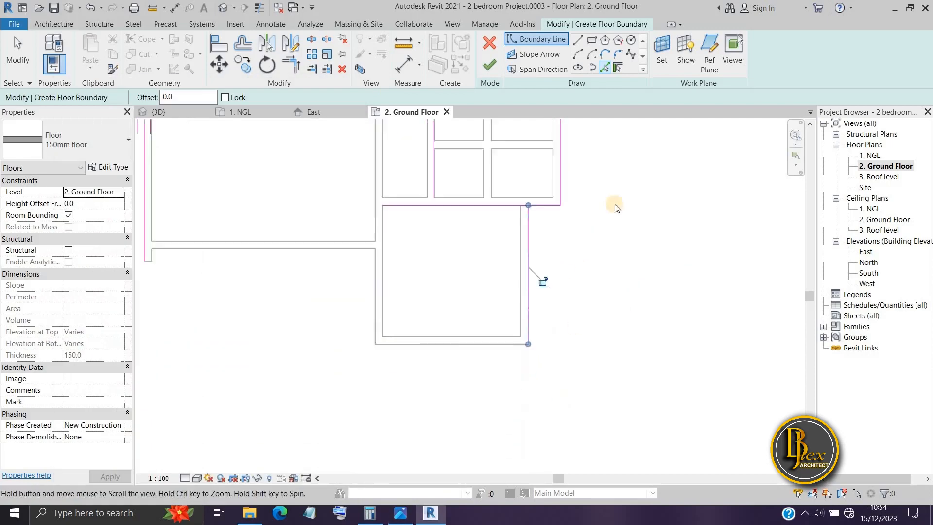
pyautogui.click(493, 328)
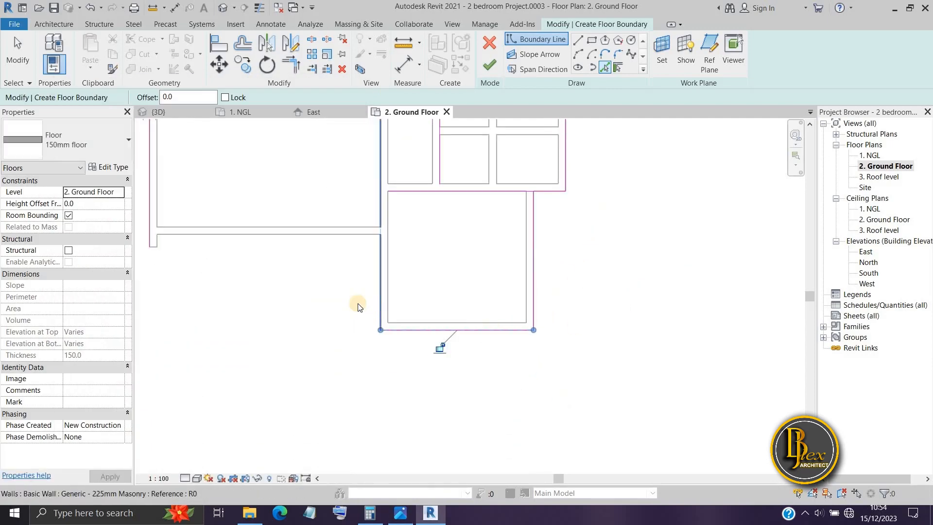
pyautogui.click(377, 303)
pyautogui.click(316, 238)
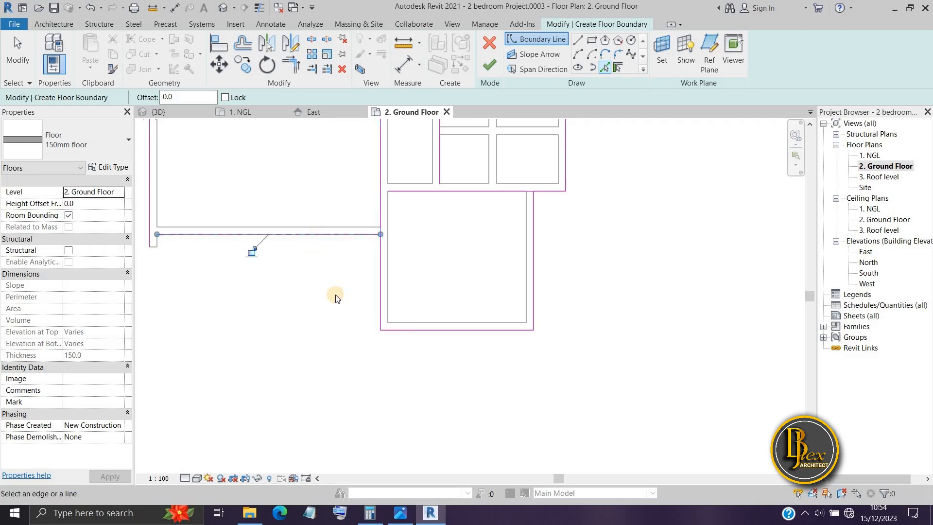
# Inspect the picked boundary lines around the W/C block and the north projection for overlaps and open corners
pyautogui.scroll(-3, 337, 295)
pyautogui.moveTo(337, 296); pyautogui.dragTo(331, 381, button='middle')
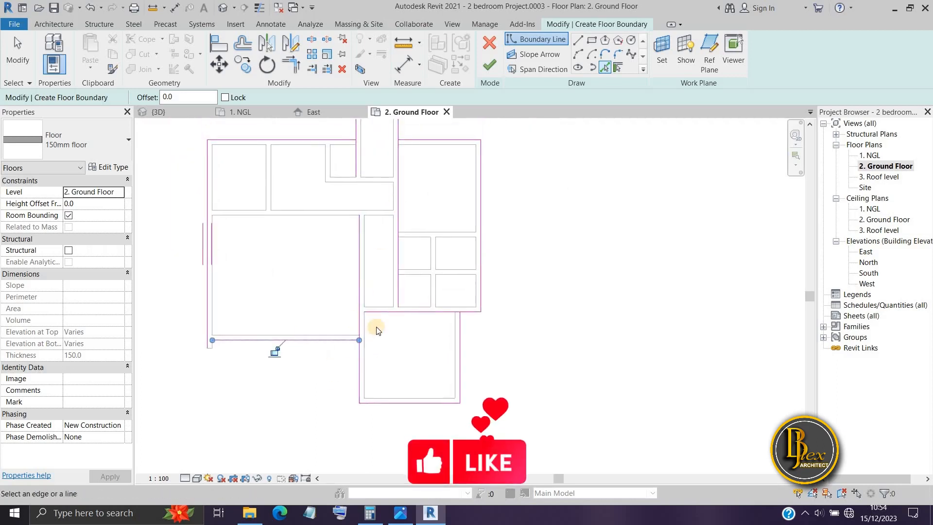
pyautogui.scroll(3, 377, 329)
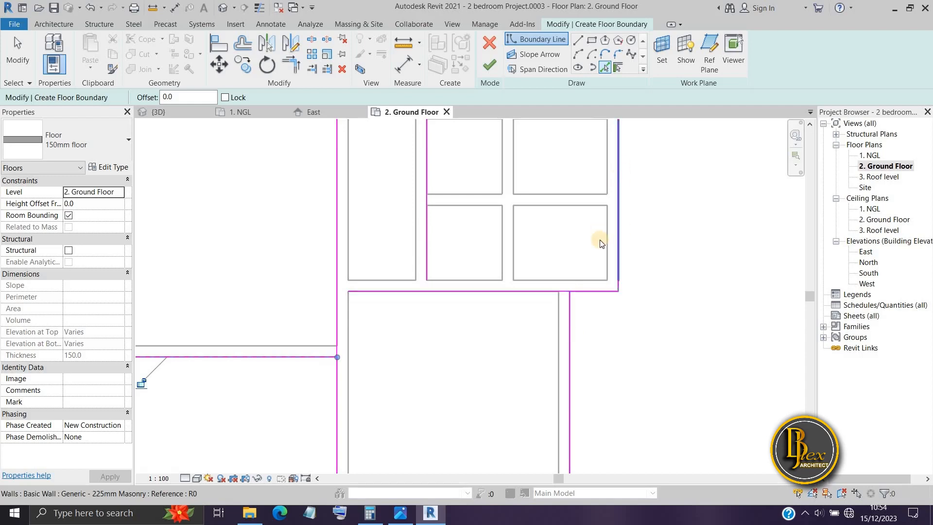
pyautogui.scroll(-5, 613, 234)
pyautogui.moveTo(608, 234); pyautogui.dragTo(579, 382, button='middle')
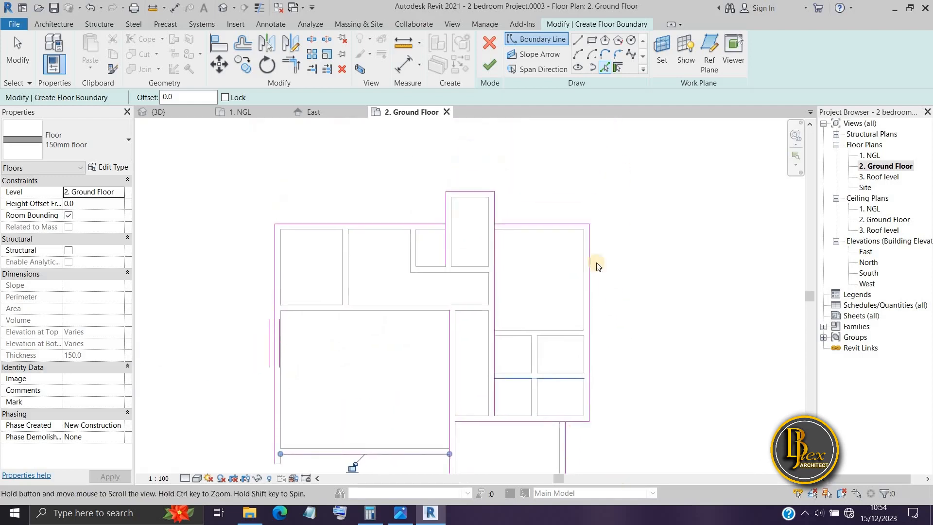
pyautogui.scroll(2, 489, 231)
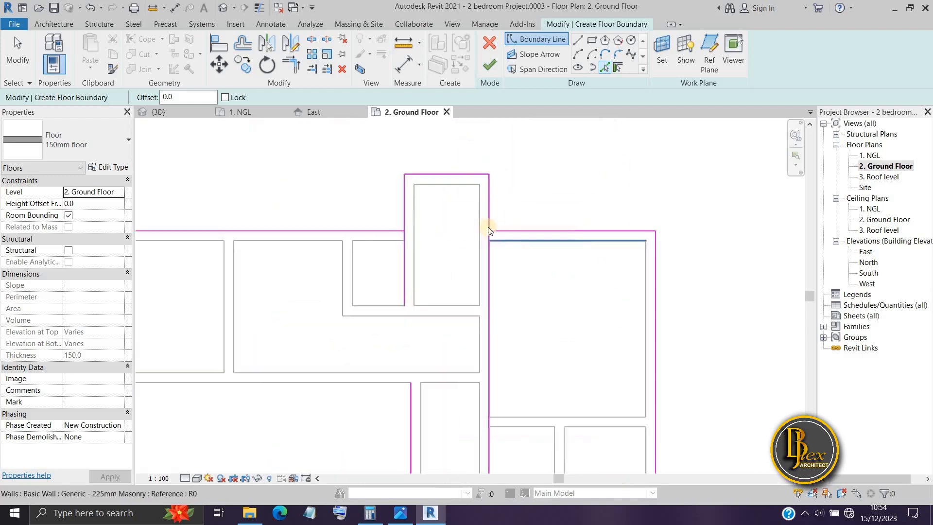
# Trim the floor boundary's north wall line and the north projection's west line into a corner
pyautogui.scroll(1, 489, 231)
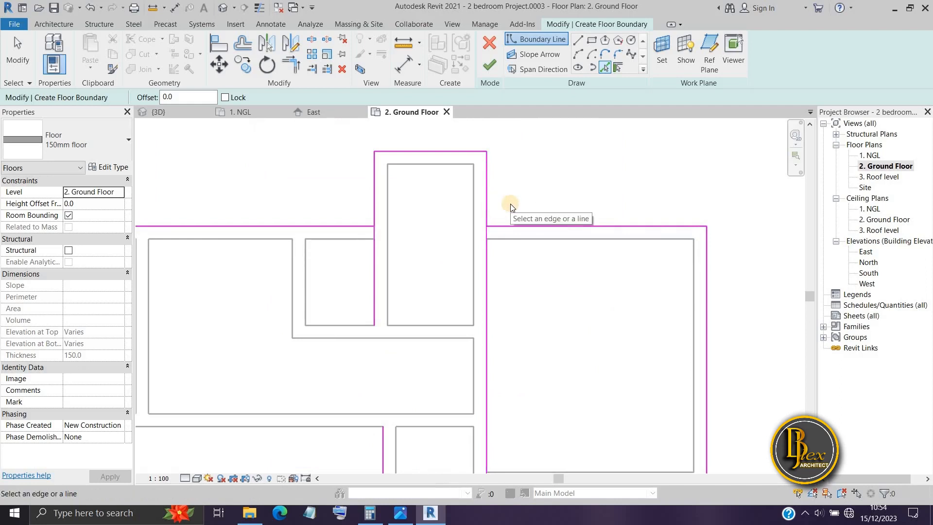
pyautogui.scroll(-1, 510, 206)
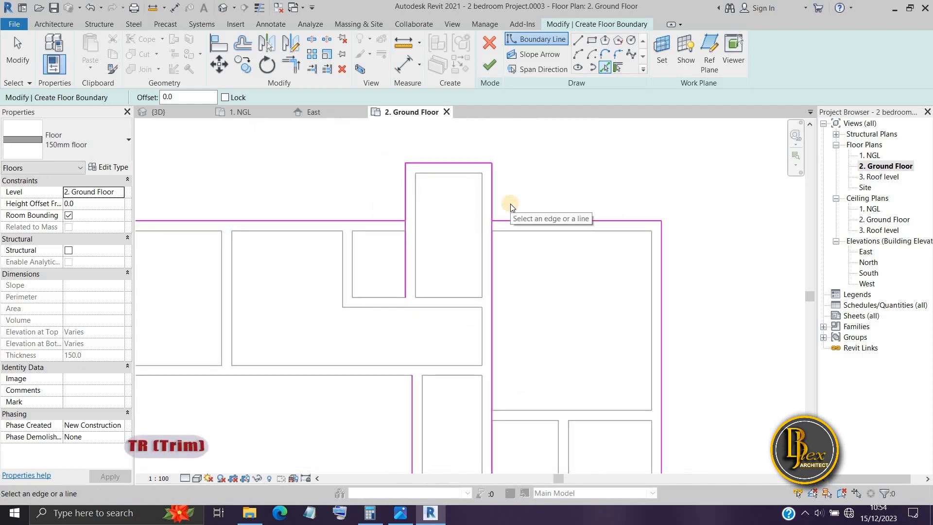
pyautogui.press('t')
pyautogui.press('r')
pyautogui.click(492, 253)
pyautogui.scroll(-2, 511, 259)
pyautogui.moveTo(512, 259); pyautogui.dragTo(584, 241, button='middle')
pyautogui.scroll(1, 354, 263)
pyautogui.scroll(2, 385, 242)
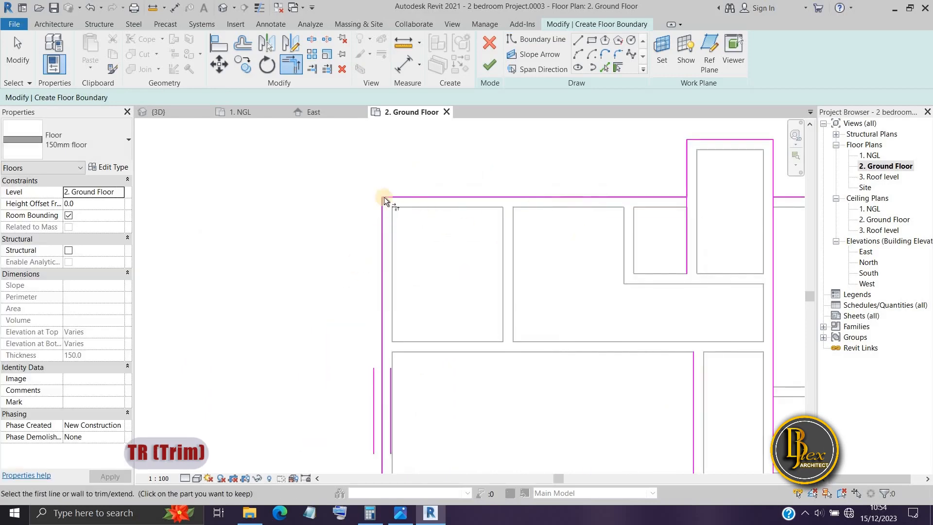
pyautogui.scroll(-1, 479, 246)
pyautogui.moveTo(627, 203); pyautogui.dragTo(452, 224, button='middle')
pyautogui.click(453, 224)
pyautogui.click(482, 204)
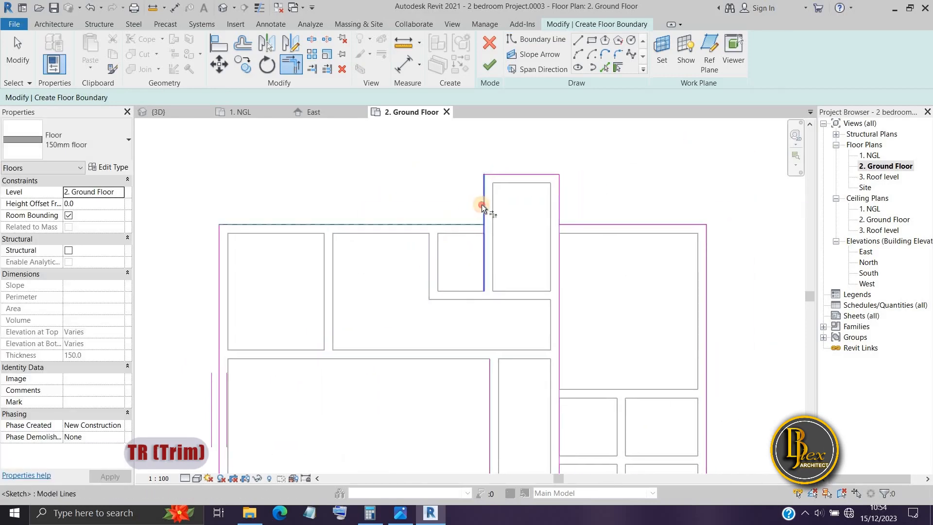
# Trim the projection's east line to the north-east bedroom's north line, and the W/C block's south line to the master bedroom's east line
pyautogui.click(556, 192)
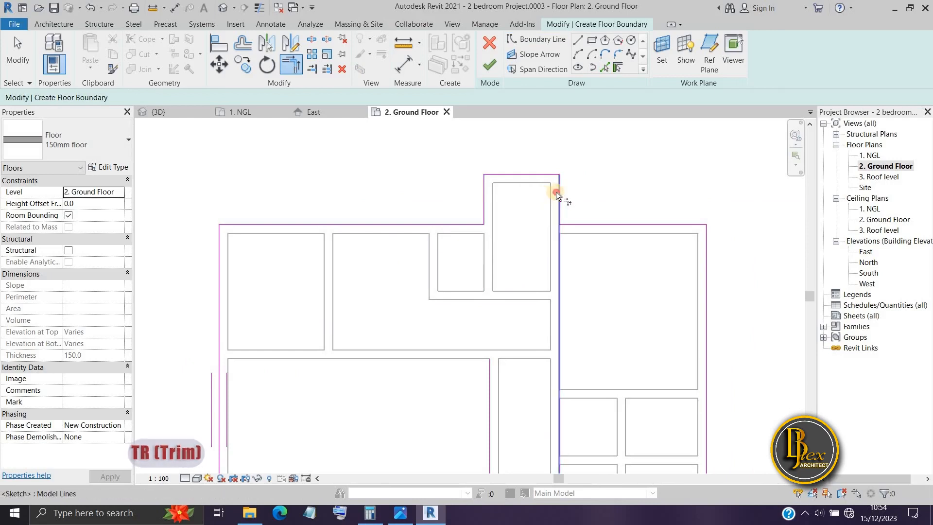
pyautogui.click(581, 224)
pyautogui.moveTo(710, 367)
pyautogui.mouseDown(button='middle')
pyautogui.moveTo(612, 275)
pyautogui.moveTo(618, 159)
pyautogui.mouseUp(button='middle')
pyautogui.click(596, 321)
pyautogui.click(579, 350)
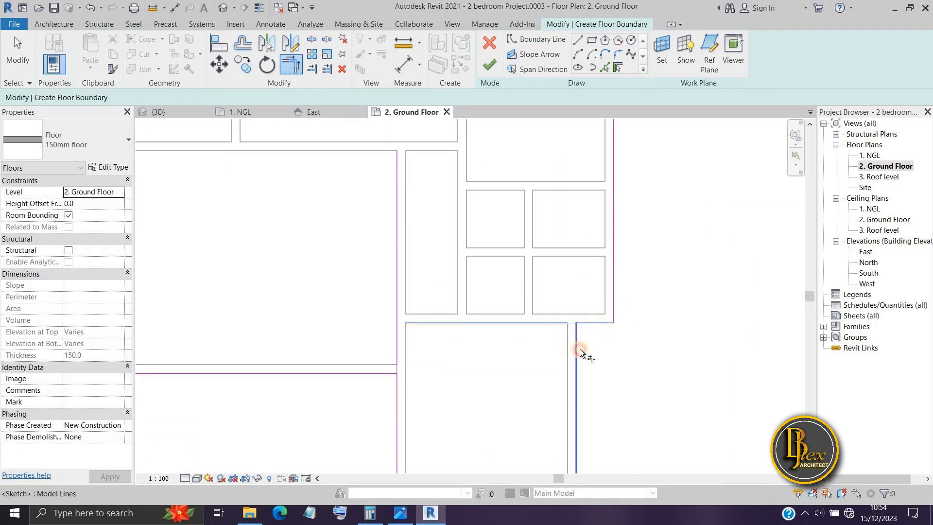
# Trim the master bedroom's west boundary line and the living room's south line into a corner
pyautogui.scroll(-1, 570, 434)
pyautogui.moveTo(570, 434); pyautogui.dragTo(580, 269, button='middle')
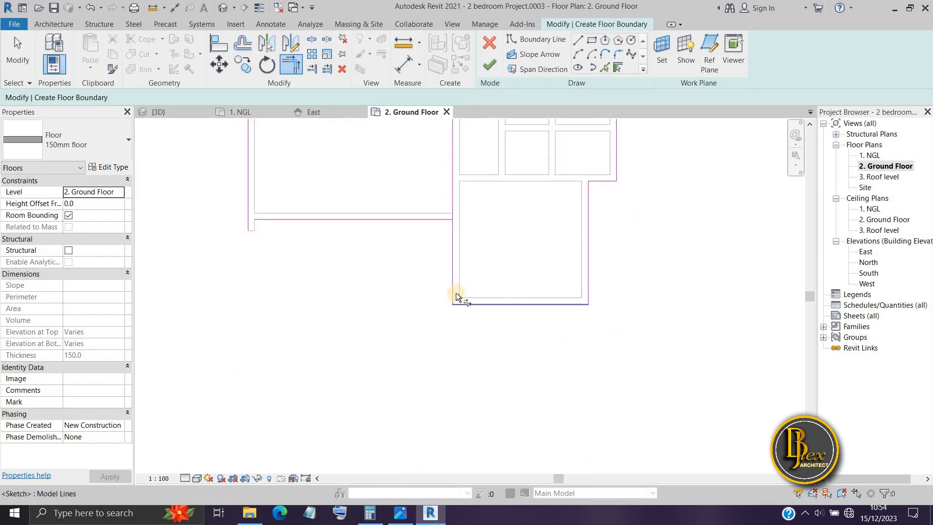
pyautogui.click(454, 263)
pyautogui.click(427, 220)
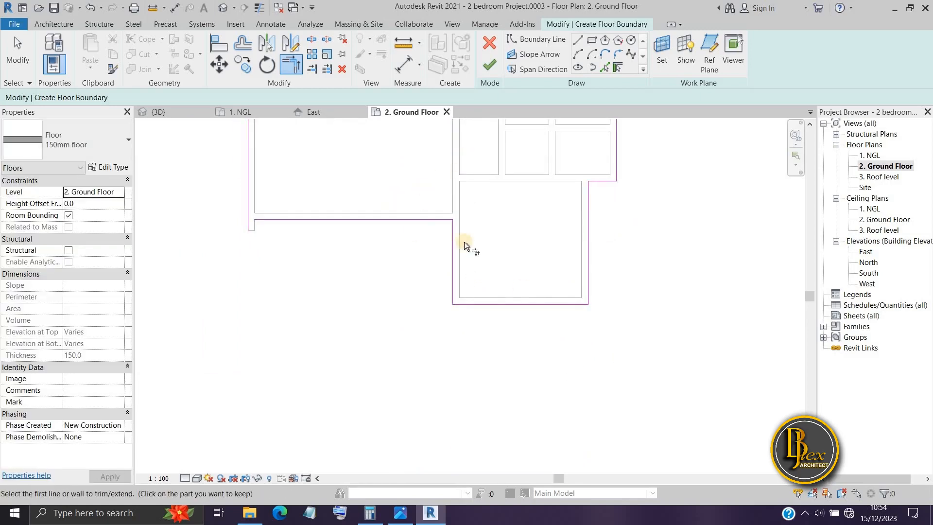
# Check the living room's south-west corner and try to finish the floor boundary sketch
pyautogui.moveTo(441, 247); pyautogui.dragTo(496, 333, button='middle')
pyautogui.scroll(2, 330, 273)
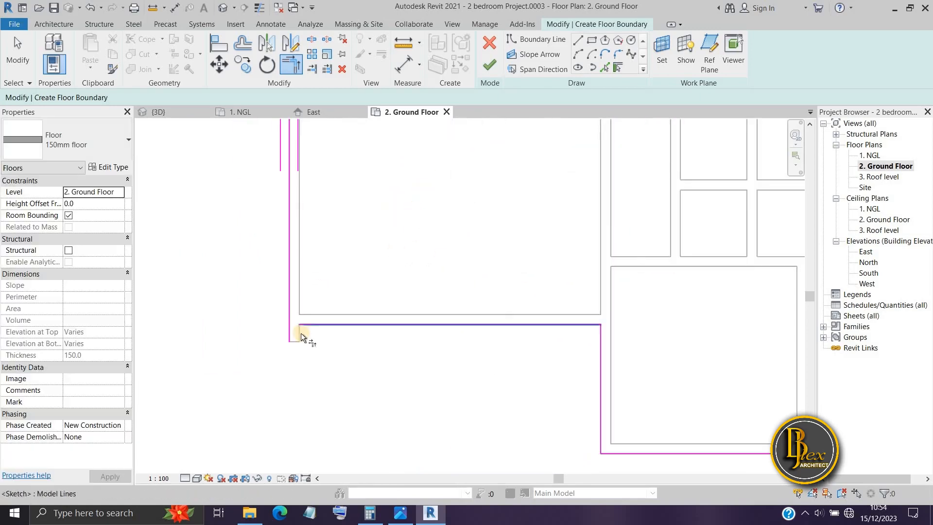
pyautogui.scroll(3, 289, 327)
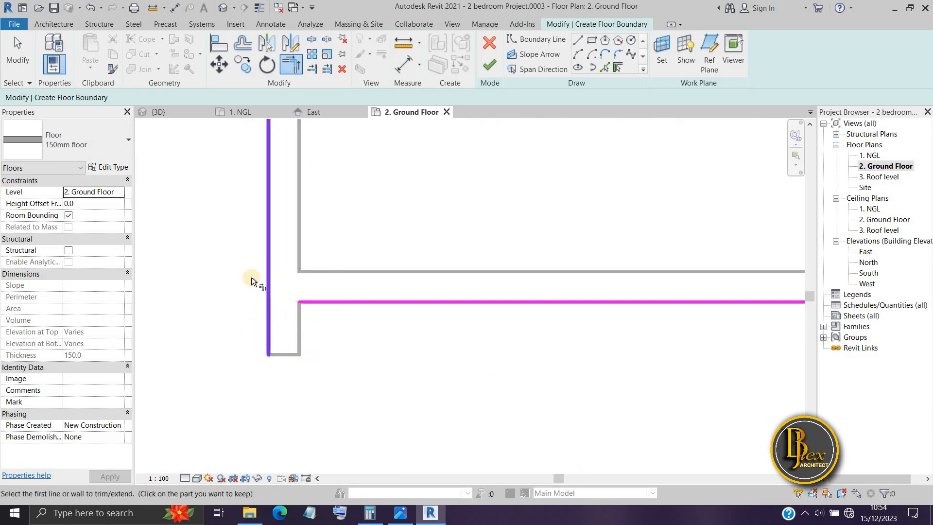
pyautogui.scroll(-1, 314, 327)
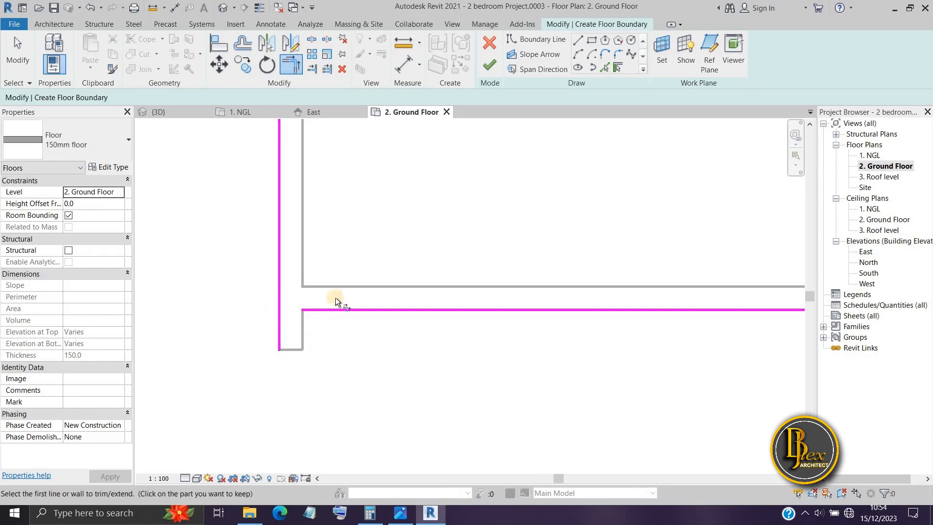
pyautogui.scroll(-1, 410, 323)
pyautogui.click(489, 68)
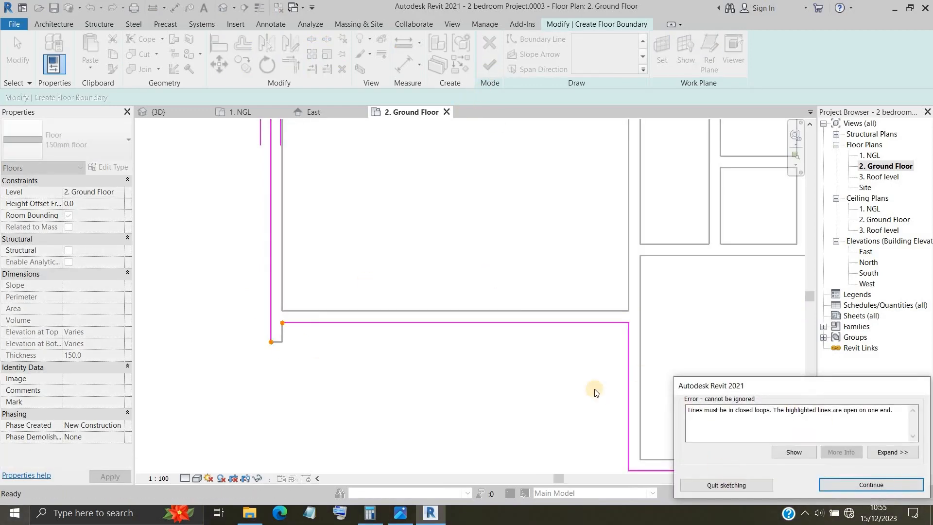
# Locate the open line ends highlighted by the closed-loop error and continue sketching
pyautogui.scroll(-2, 584, 383)
pyautogui.scroll(-1, 394, 410)
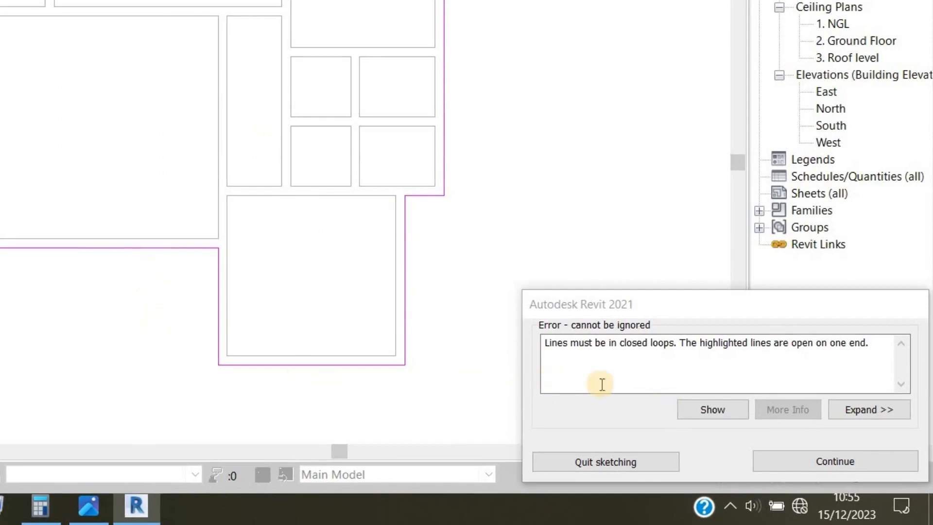
pyautogui.click(713, 410)
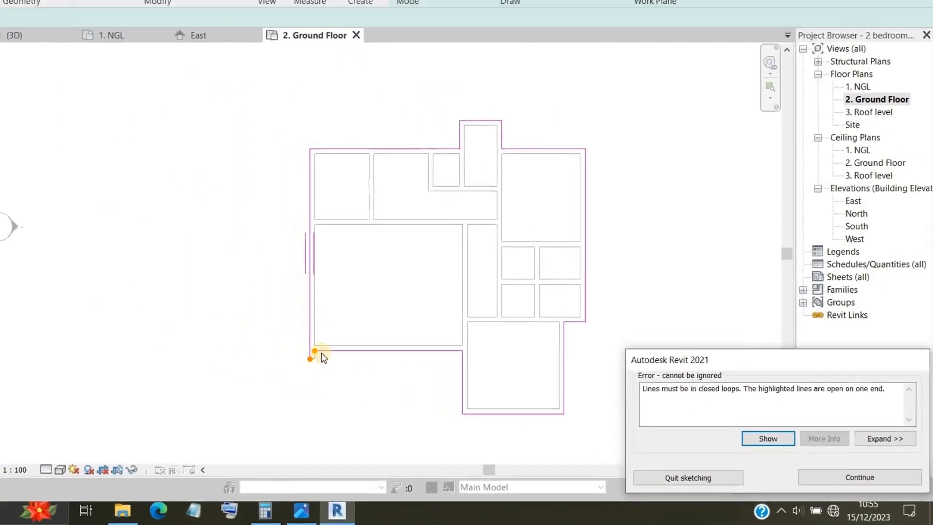
pyautogui.scroll(5, 321, 353)
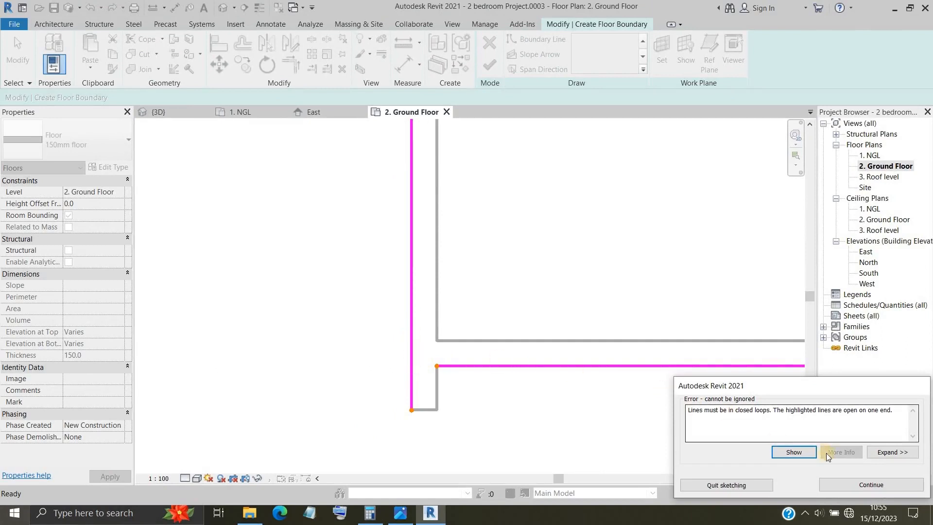
pyautogui.click(865, 484)
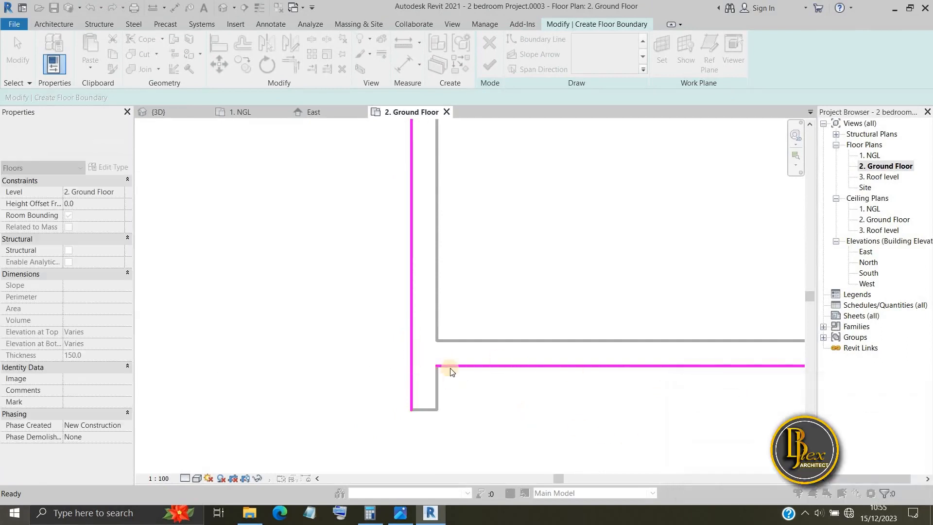
# Trim the outer west boundary line and the living room's south line into a corner
pyautogui.press('t')
pyautogui.press('r')
pyautogui.click(411, 335)
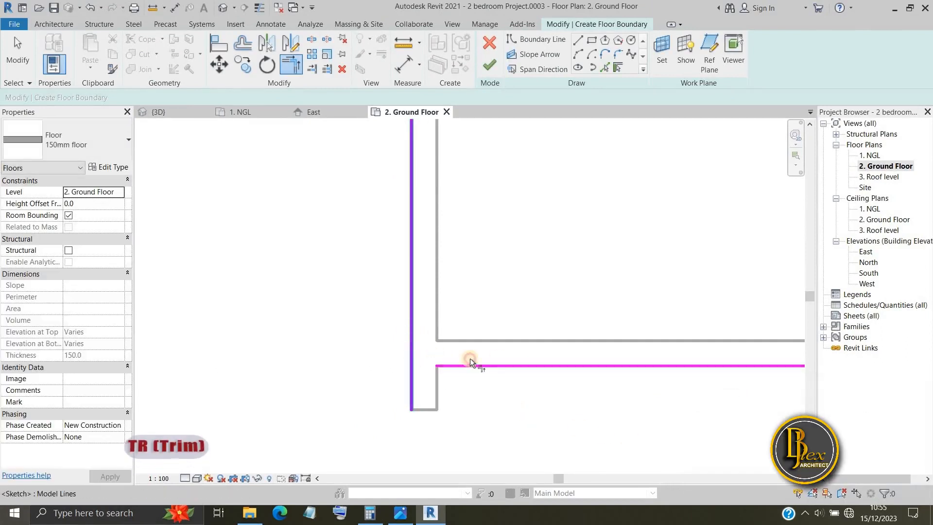
pyautogui.click(471, 365)
pyautogui.scroll(-2, 412, 384)
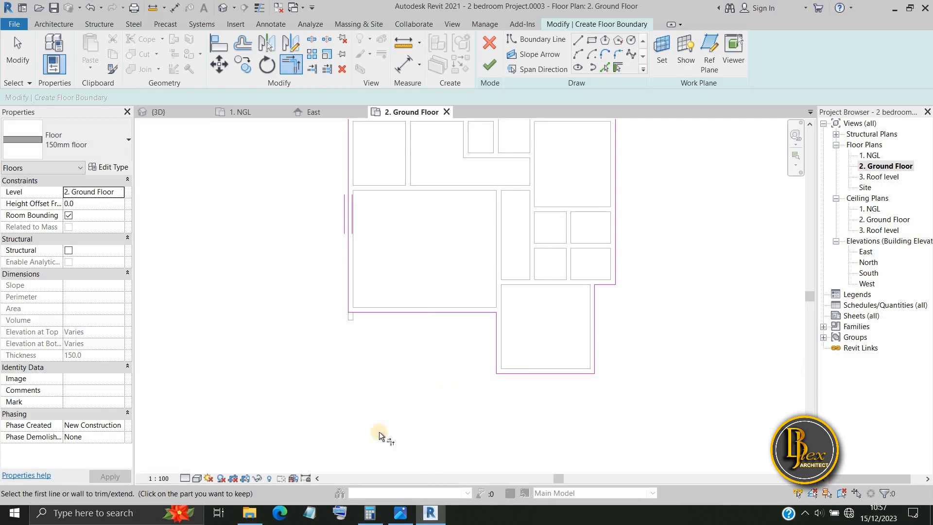
pyautogui.scroll(3, 422, 328)
pyautogui.scroll(-4, 431, 356)
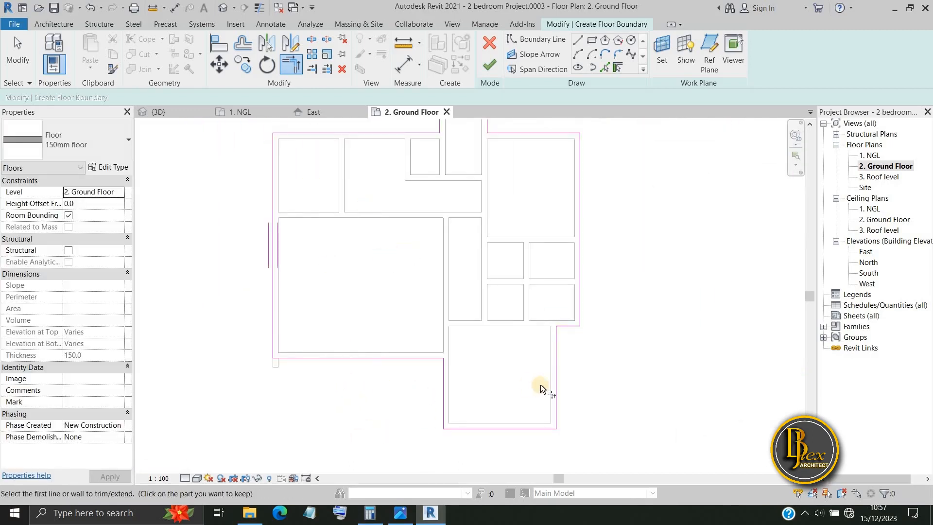
# Close the inactive views and open the default 3D view
pyautogui.click(278, 7)
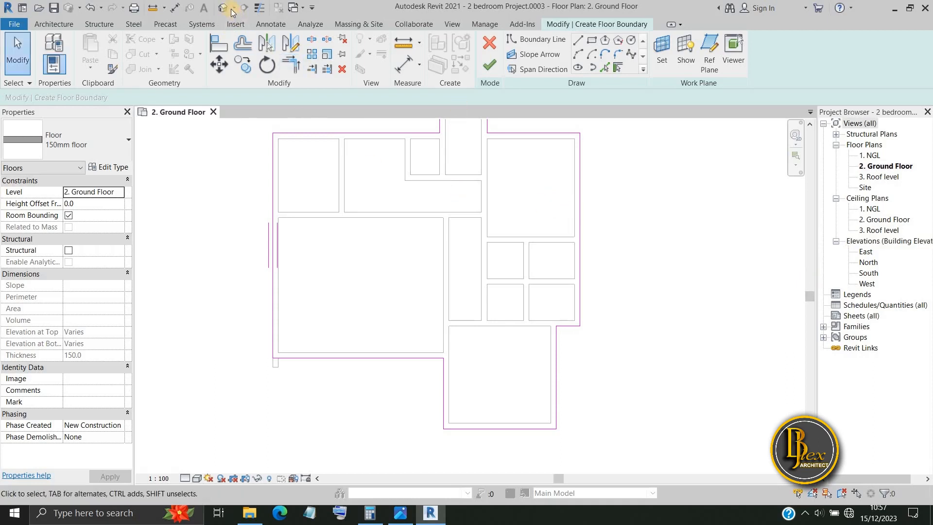
pyautogui.click(233, 8)
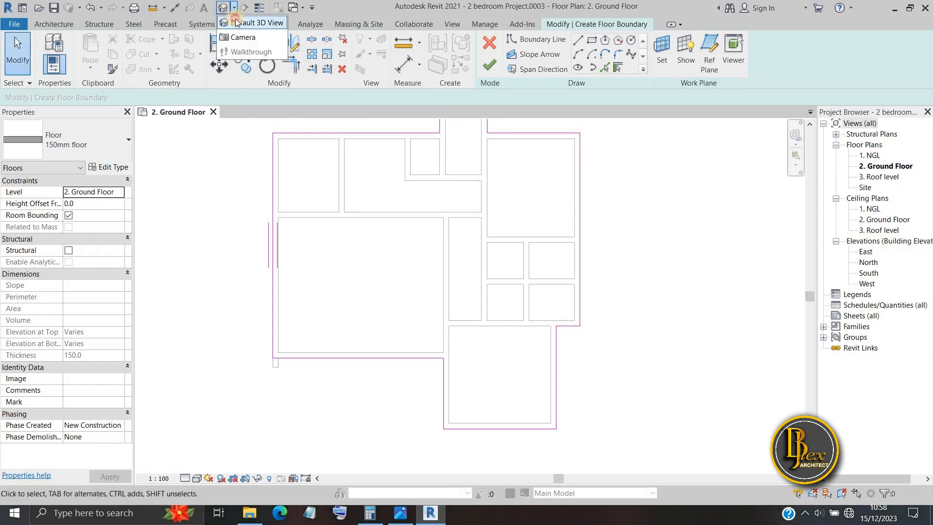
pyautogui.click(646, 267)
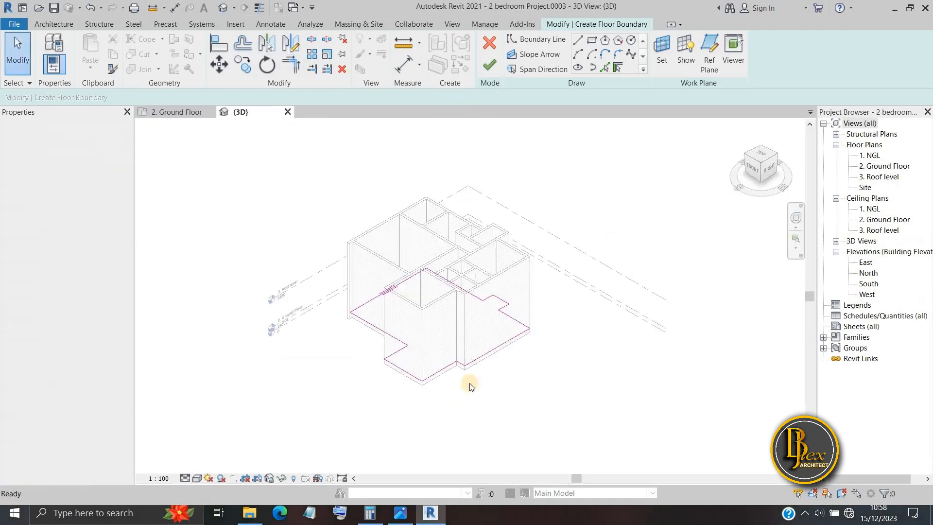
# Examine in 3D how high the floor boundary sits on the exterior walls around the house
pyautogui.scroll(10, 476, 371)
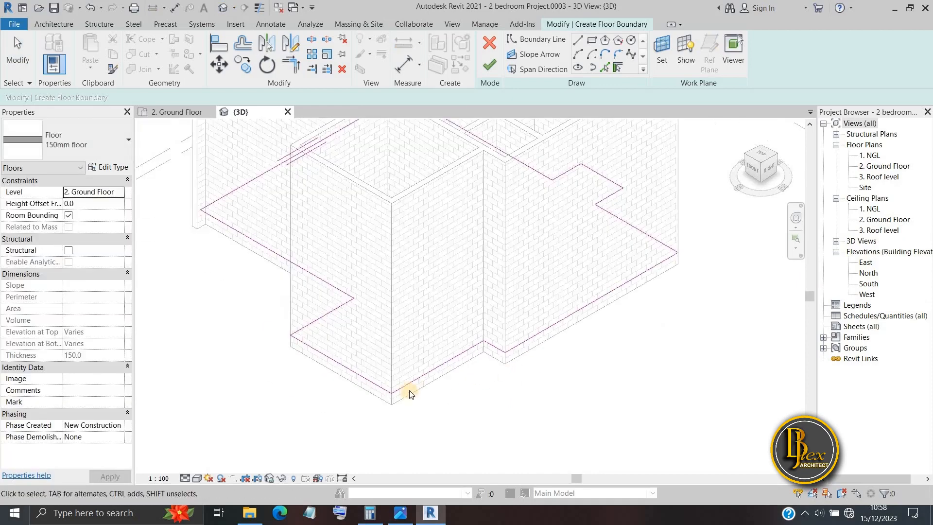
pyautogui.moveTo(441, 397); pyautogui.dragTo(490, 313, button='middle')
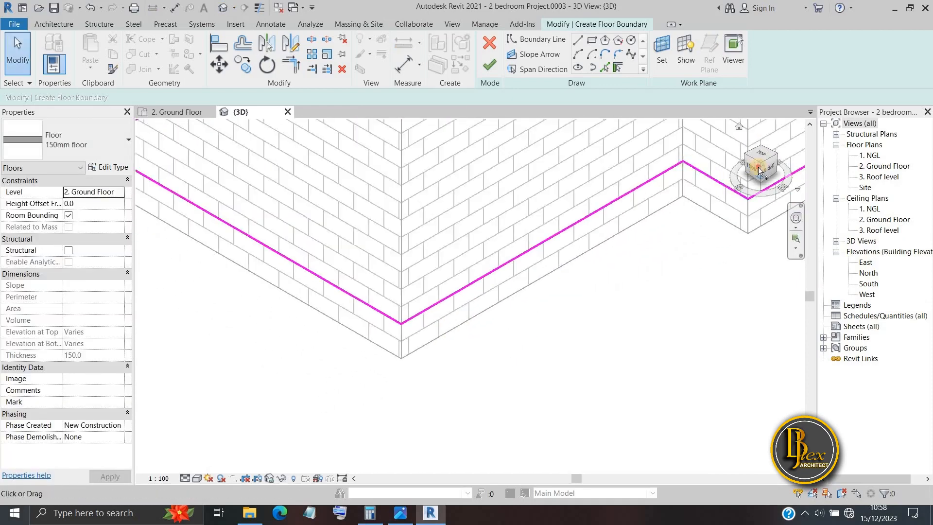
pyautogui.moveTo(762, 168); pyautogui.dragTo(751, 151)
pyautogui.scroll(-5, 510, 413)
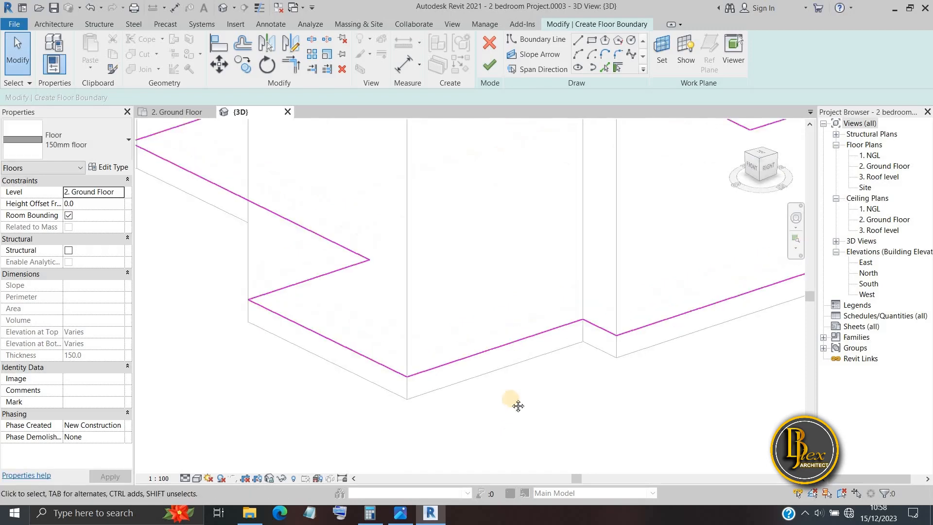
pyautogui.moveTo(518, 406); pyautogui.dragTo(312, 437, button='middle')
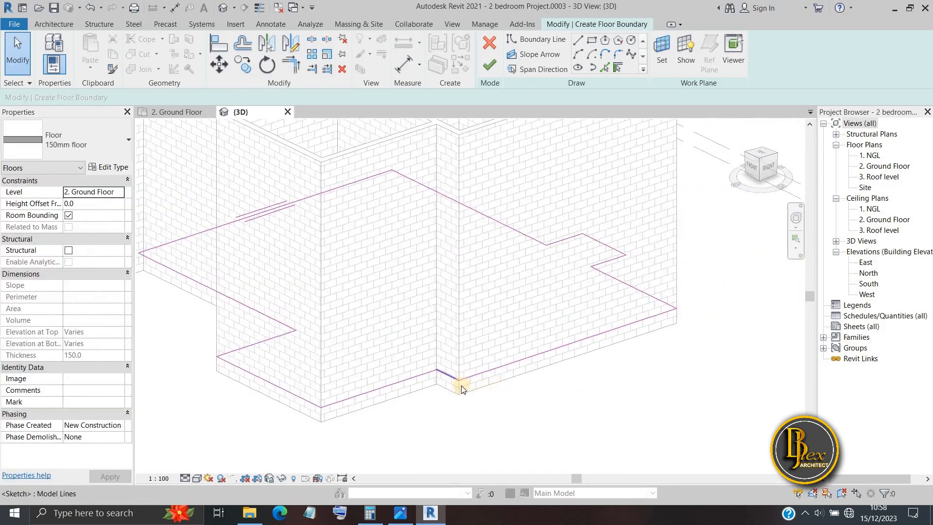
pyautogui.scroll(3, 479, 395)
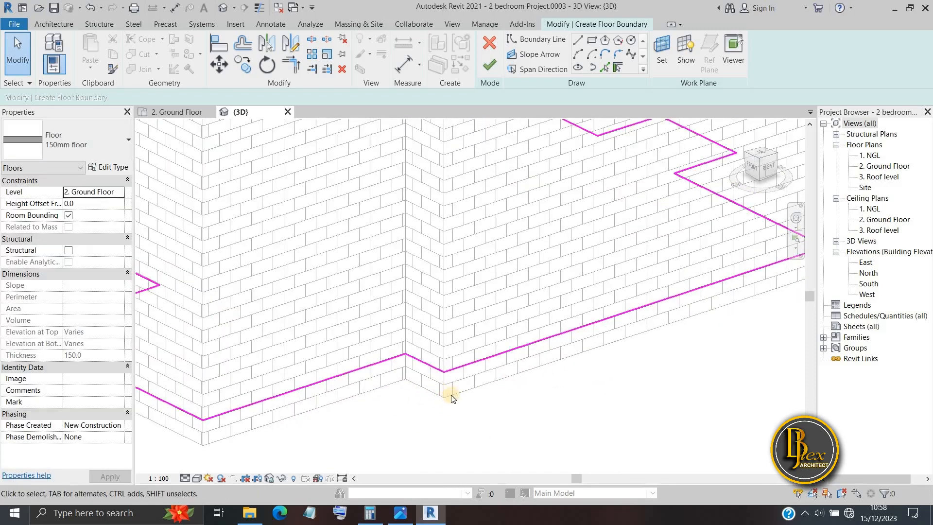
pyautogui.scroll(-2, 437, 381)
pyautogui.moveTo(475, 403); pyautogui.dragTo(502, 396, button='middle')
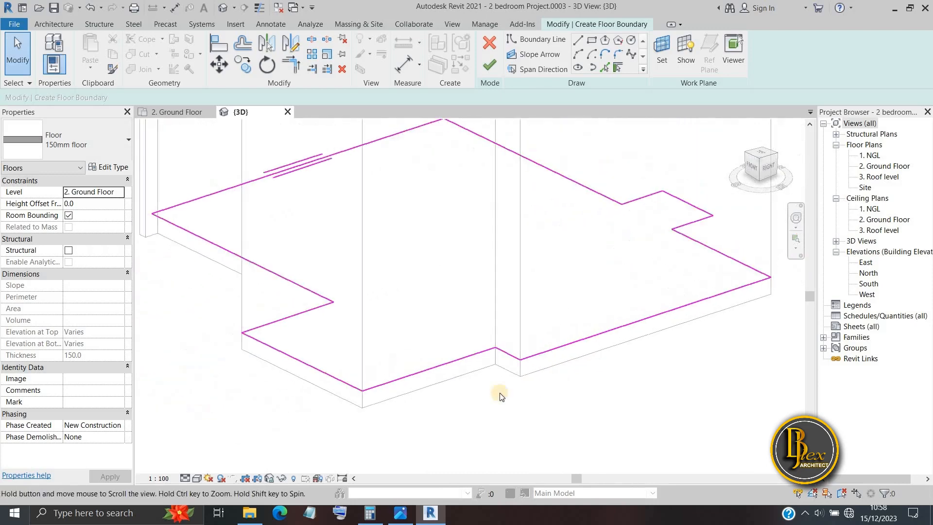
# Return to the Ground Floor plan and check the entrance porch's dimensions in the reference plan image
pyautogui.click(188, 112)
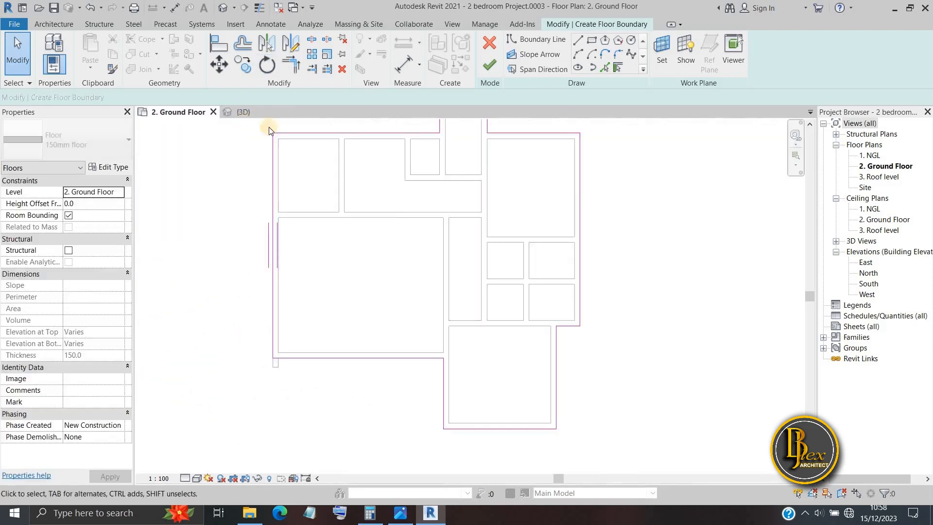
pyautogui.scroll(3, 401, 389)
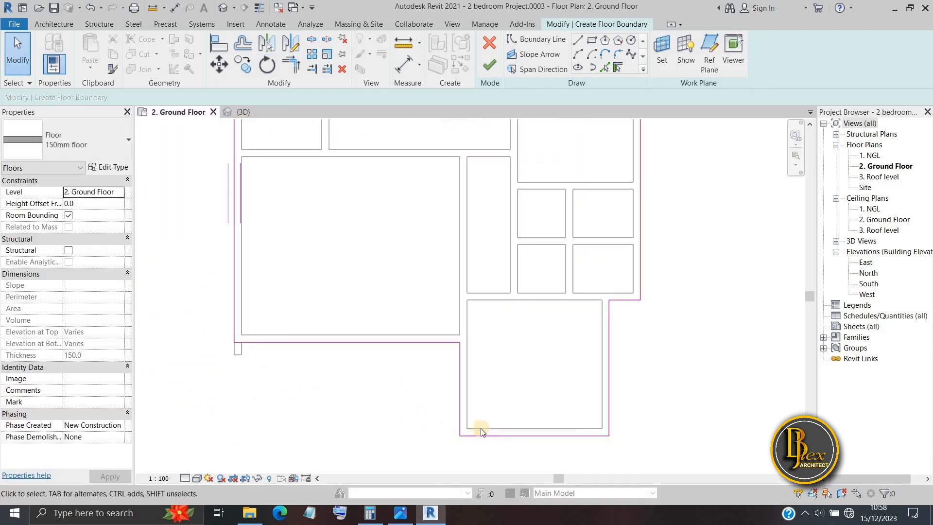
pyautogui.scroll(-1, 515, 202)
pyautogui.moveTo(550, 164)
pyautogui.mouseDown(button='middle')
pyautogui.moveTo(543, 142)
pyautogui.moveTo(552, 124)
pyautogui.mouseUp(button='middle')
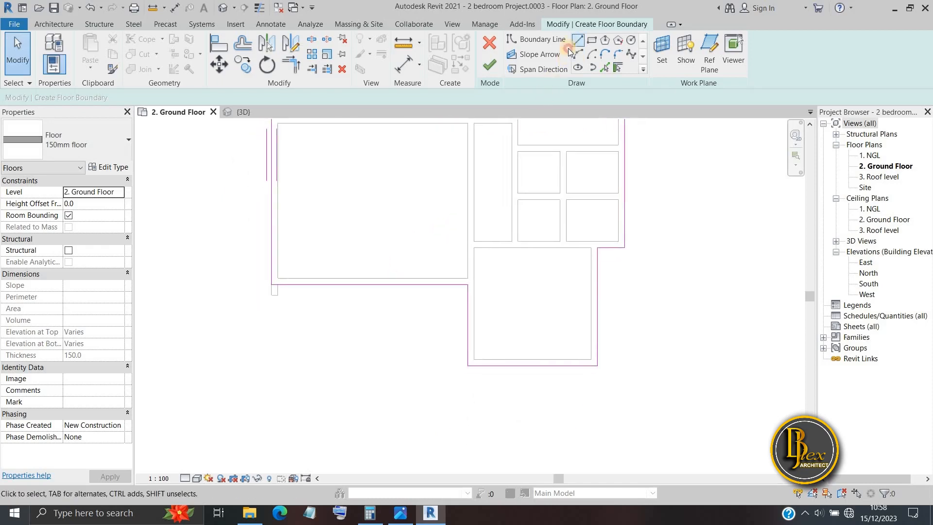
pyautogui.click(570, 51)
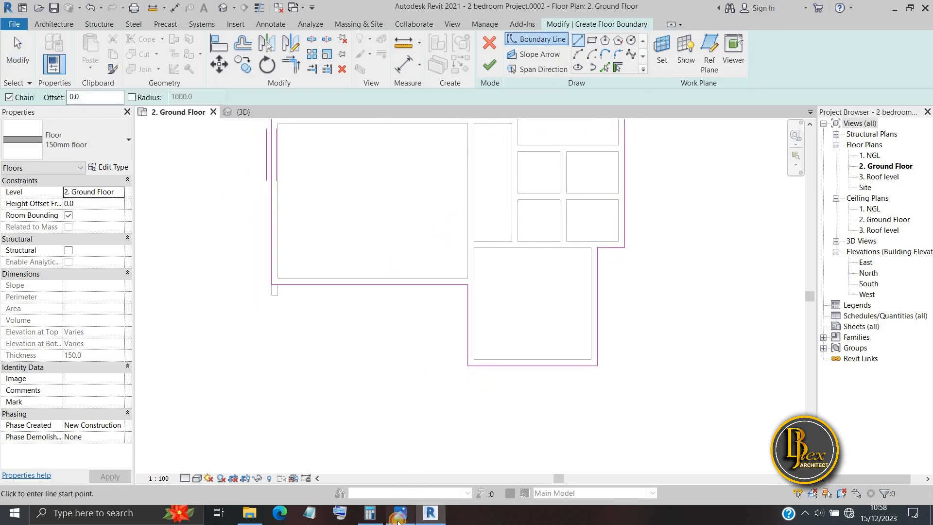
pyautogui.click(398, 519)
pyautogui.scroll(4, 147, 407)
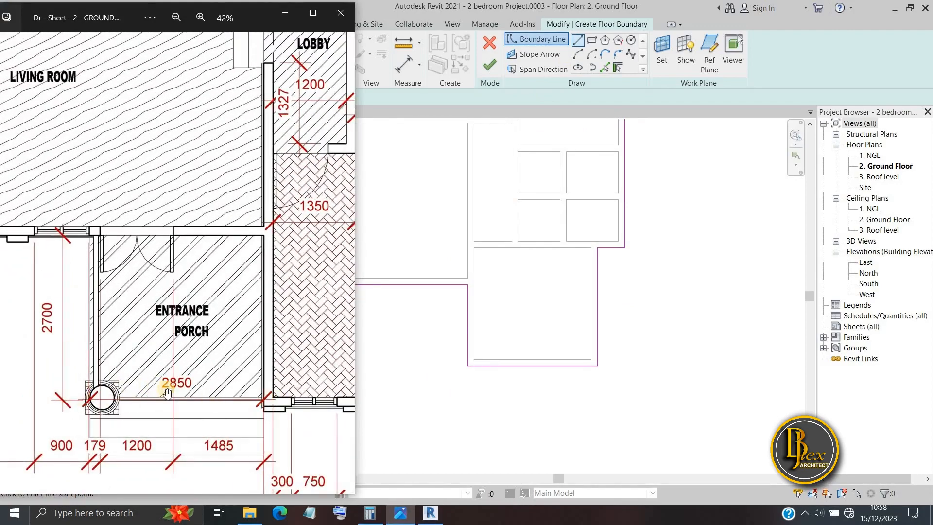
# Draw the porch boundary 2850 mm west from the master bedroom's southwest corner, and north to the living room's south line
pyautogui.scroll(3, 468, 365)
pyautogui.click(468, 366)
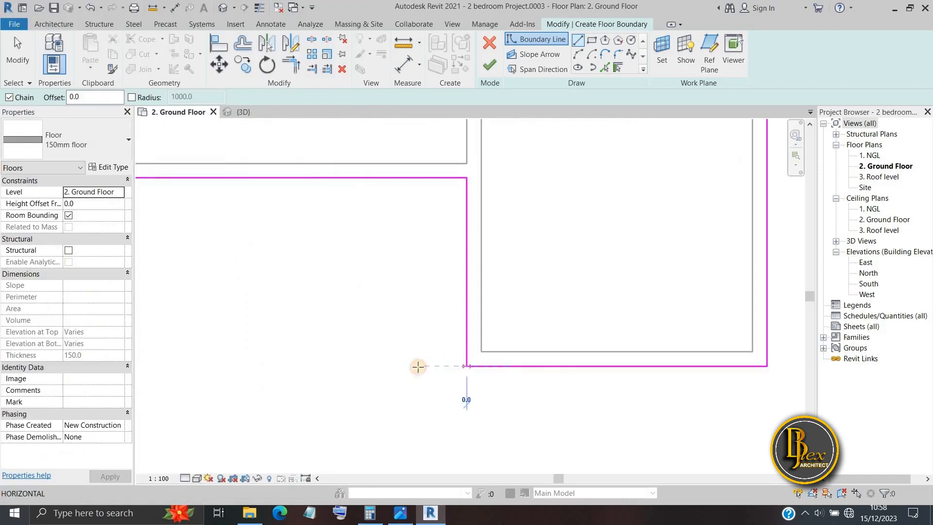
pyautogui.write('285')
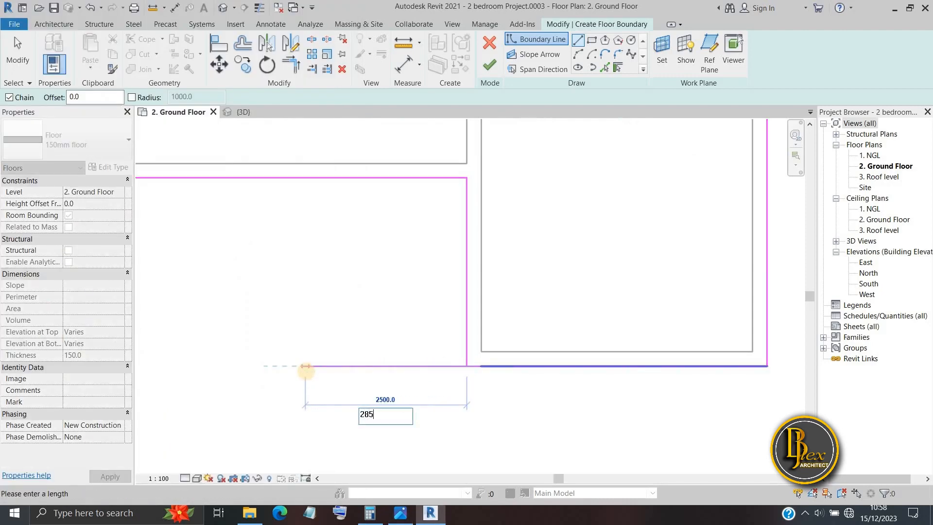
pyautogui.write('0')
pyautogui.press('Return')
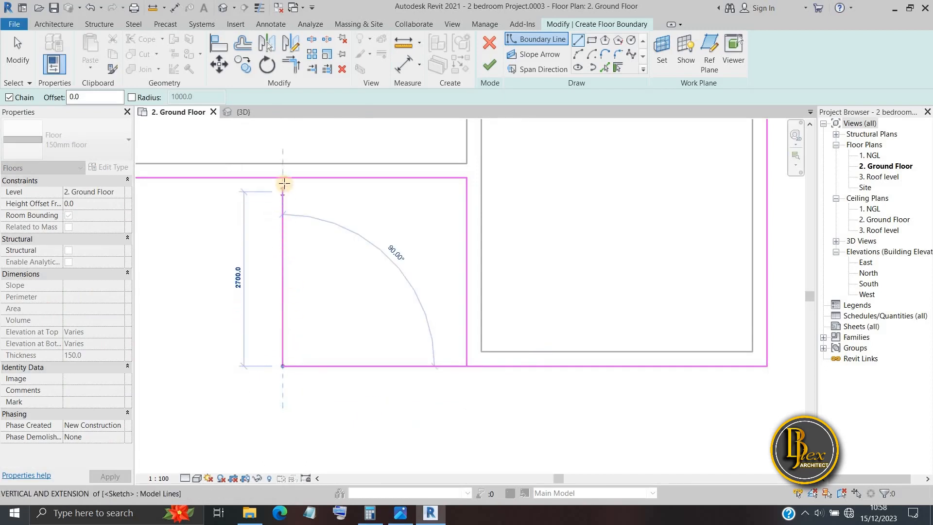
pyautogui.click(284, 184)
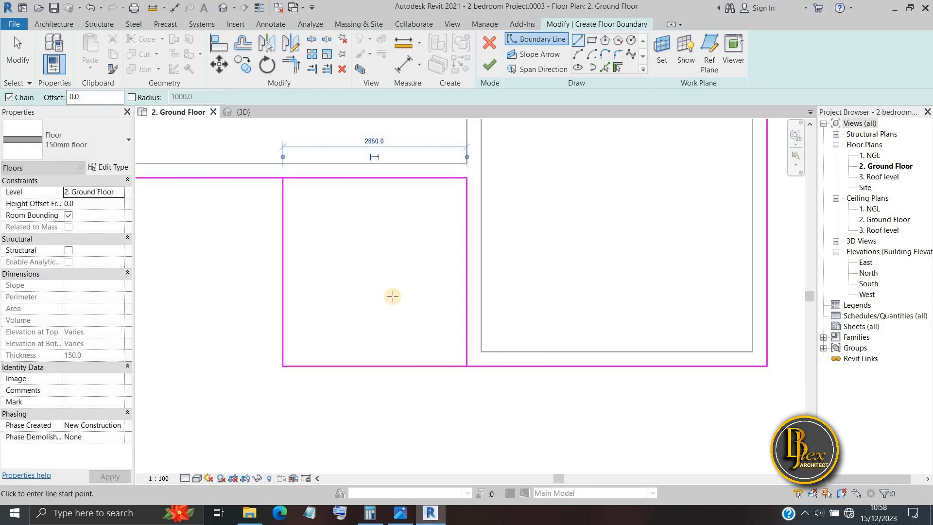
pyautogui.scroll(-1, 392, 295)
pyautogui.moveTo(362, 321); pyautogui.dragTo(330, 342, button='middle')
pyautogui.scroll(-1, 329, 343)
pyautogui.press('Escape')
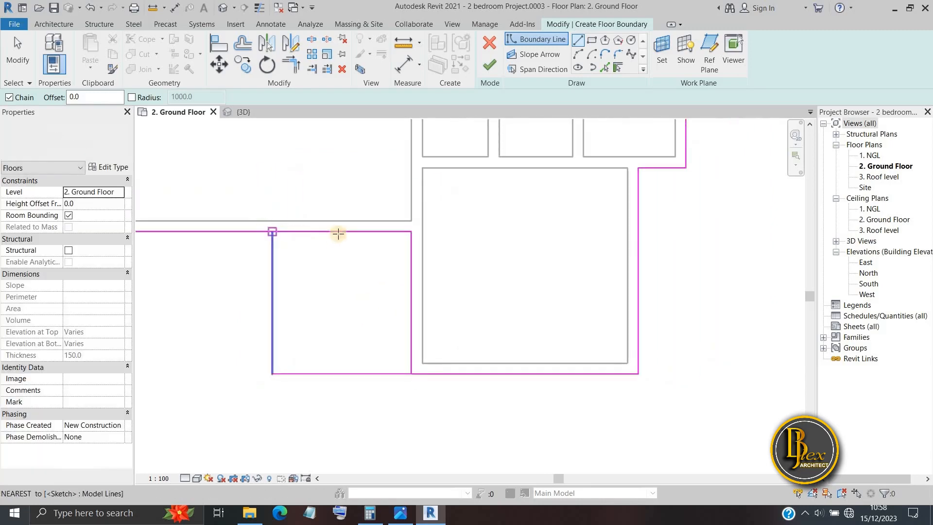
pyautogui.press('Escape')
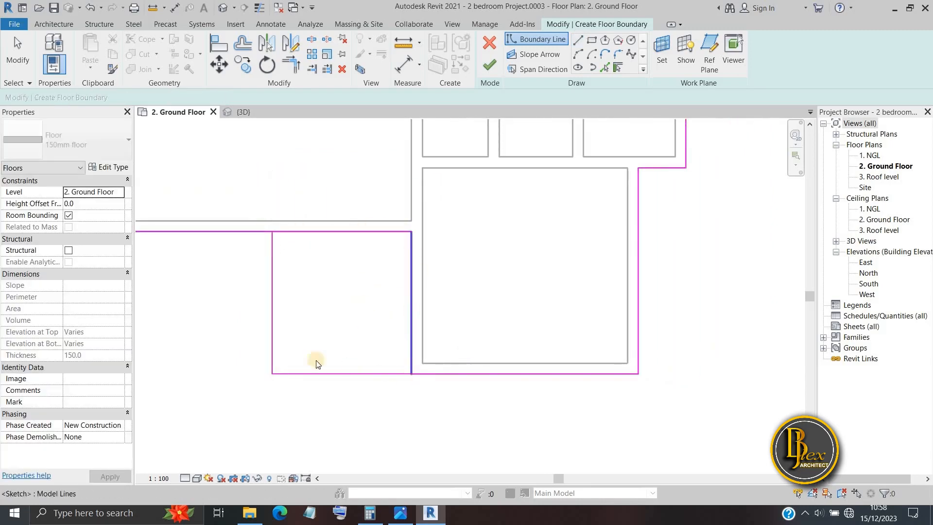
pyautogui.press('Escape')
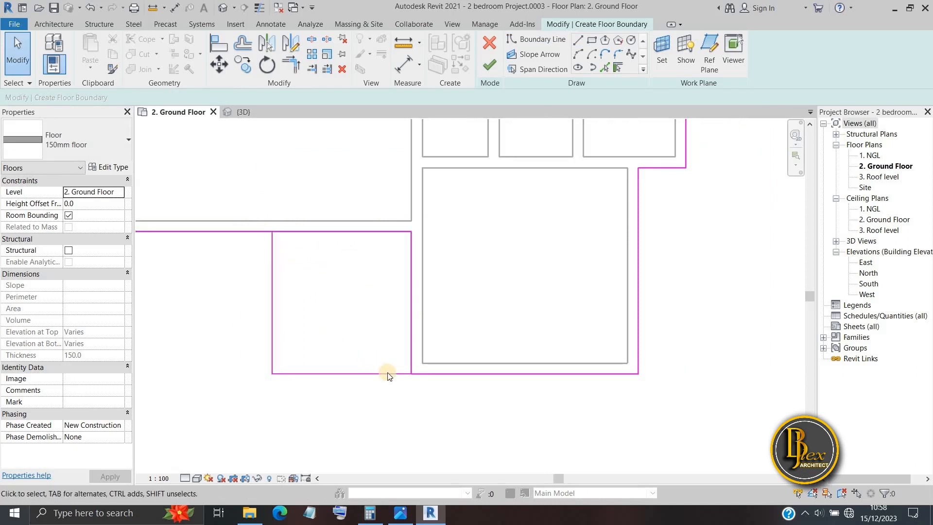
# Delete the boundary line between porch and master bedroom, and trim the living room's south line to the porch's west line
pyautogui.click(408, 300)
pyautogui.press('Delete')
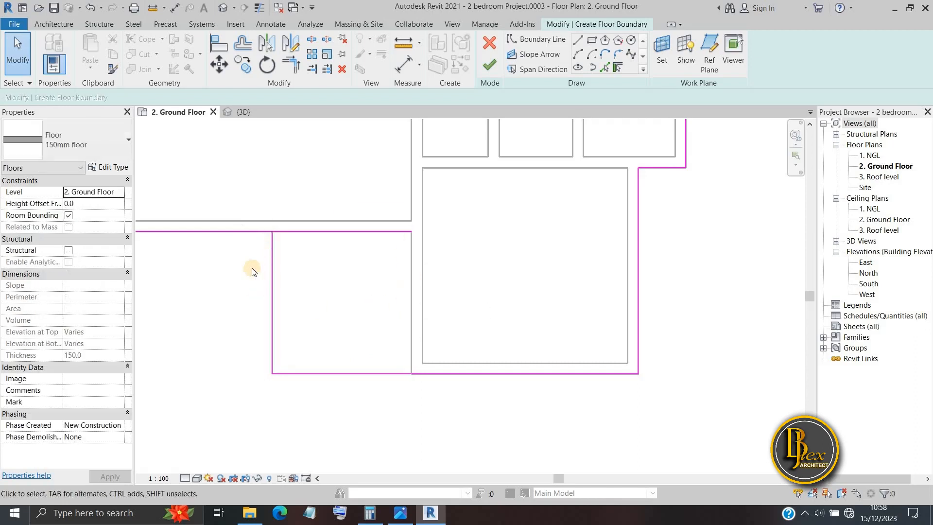
pyautogui.press('t')
pyautogui.press('r')
pyautogui.click(252, 231)
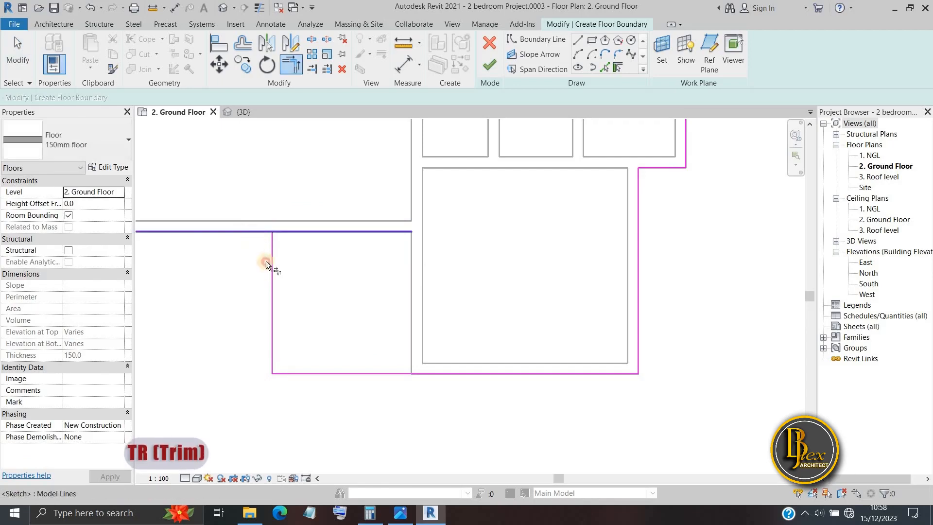
pyautogui.click(310, 311)
pyautogui.scroll(-3, 341, 341)
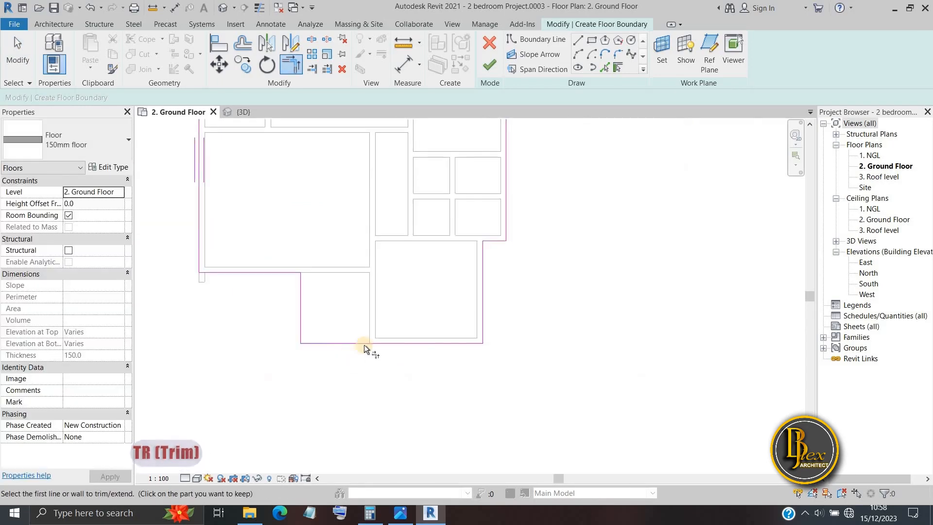
# Compare the sketched porch outline with the entrance porch in the reference plan image
pyautogui.scroll(5, 366, 345)
pyautogui.scroll(-4, 370, 342)
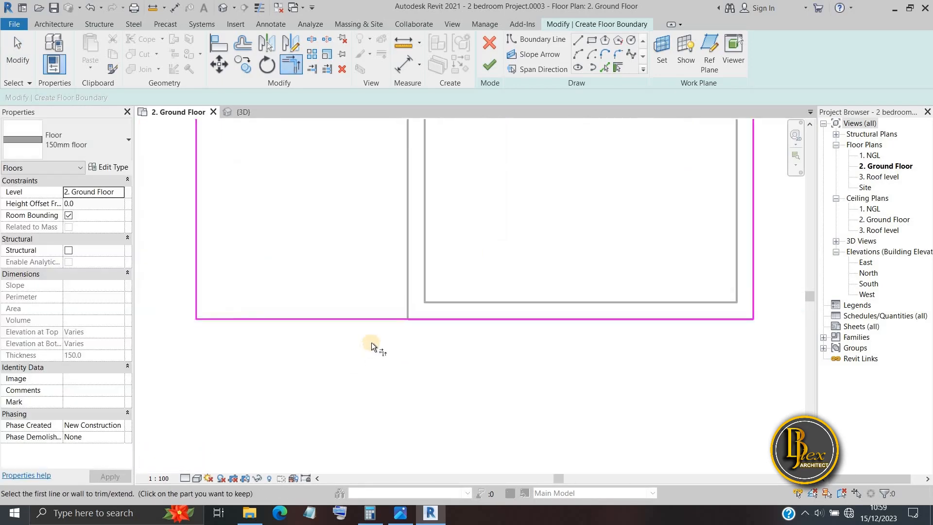
pyautogui.click(408, 514)
pyautogui.scroll(-2, 207, 324)
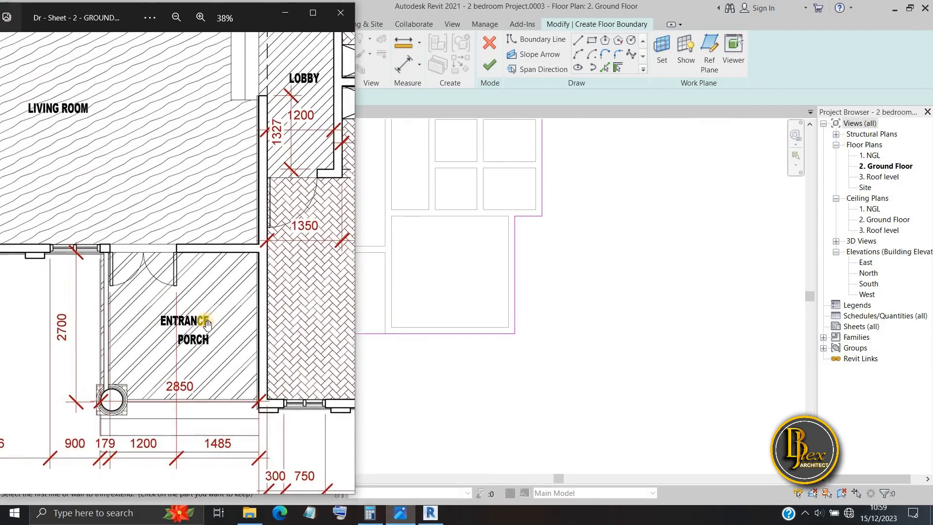
pyautogui.click(406, 512)
# Start a boundary line at the northwest corner of the laundry projection on the house's north side
pyautogui.scroll(-2, 358, 335)
pyautogui.moveTo(364, 339); pyautogui.dragTo(354, 444, button='middle')
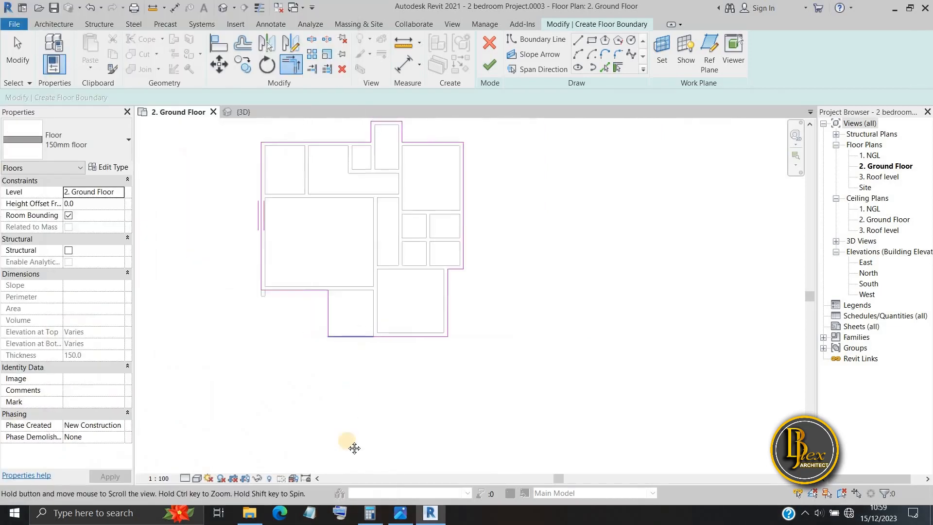
pyautogui.scroll(8, 353, 232)
pyautogui.scroll(1, 325, 335)
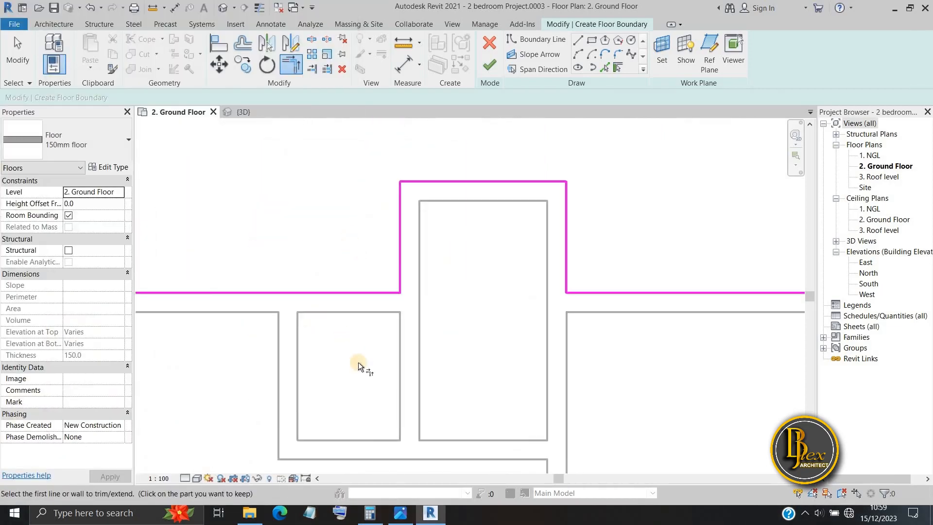
pyautogui.middleClick(359, 362)
pyautogui.middleClick(358, 362)
pyautogui.scroll(5, 444, 273)
pyautogui.moveTo(445, 271); pyautogui.dragTo(388, 363, button='middle')
pyautogui.scroll(3, 386, 344)
pyautogui.moveTo(448, 301); pyautogui.dragTo(459, 265, button='middle')
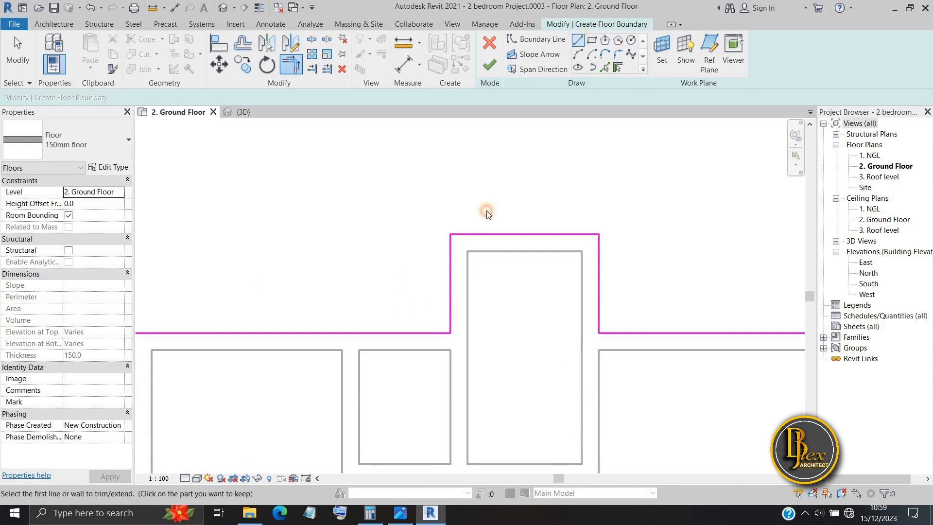
pyautogui.click(450, 234)
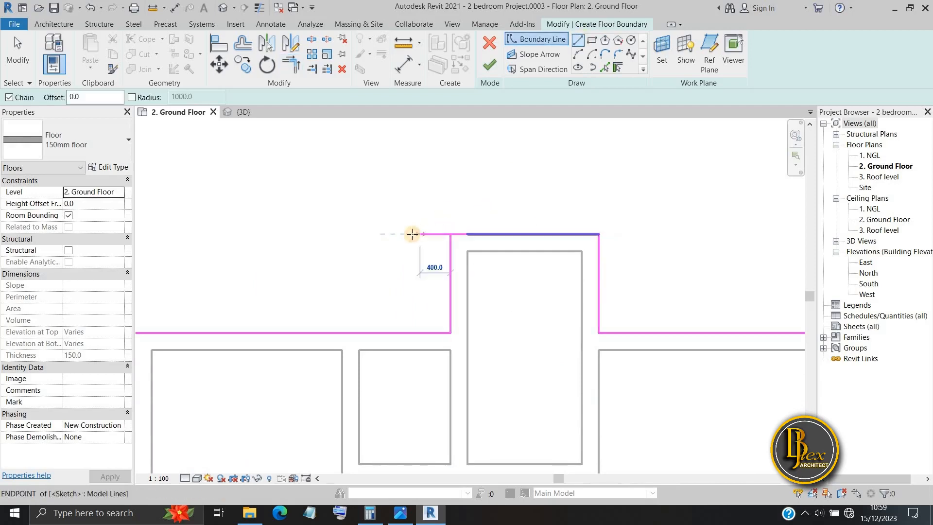
# Check the terrace's width and depth dimensions in the reference ground floor plan image
pyautogui.click(400, 513)
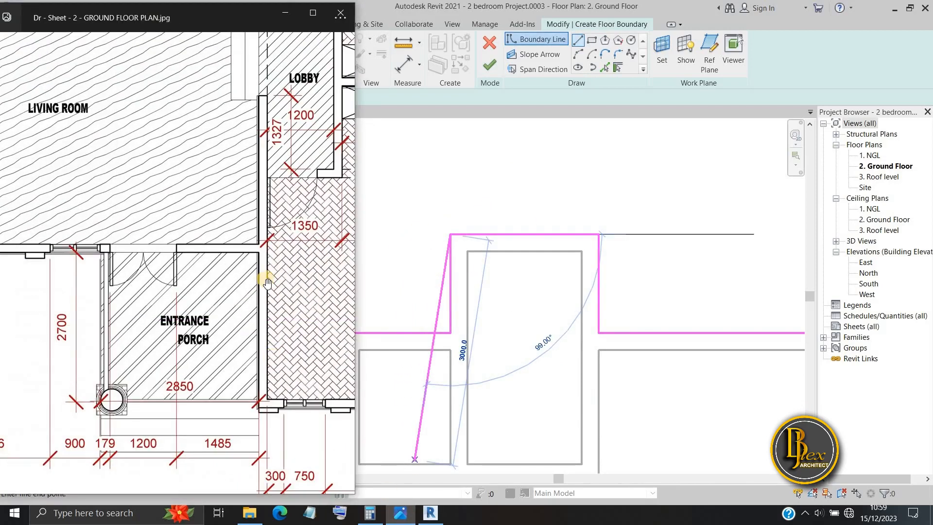
pyautogui.scroll(-3, 268, 281)
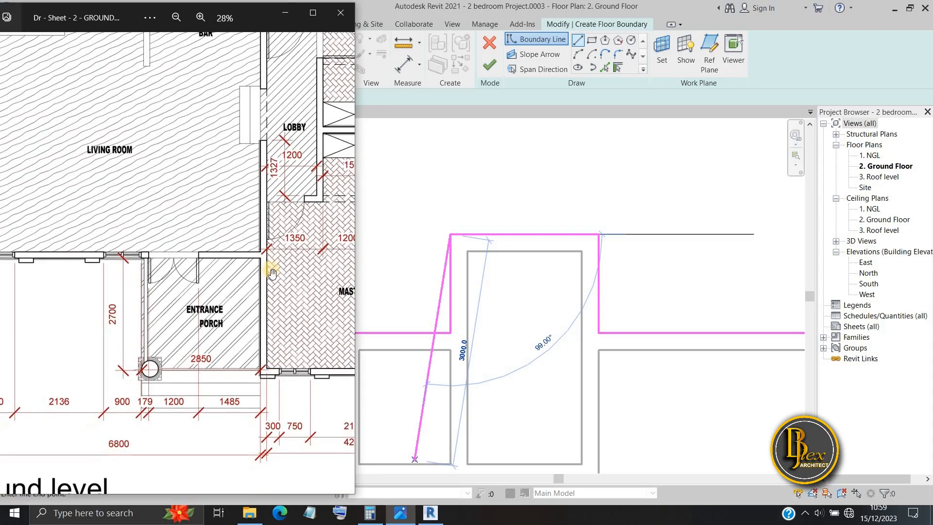
pyautogui.scroll(-3, 274, 269)
pyautogui.moveTo(273, 269); pyautogui.dragTo(251, 350)
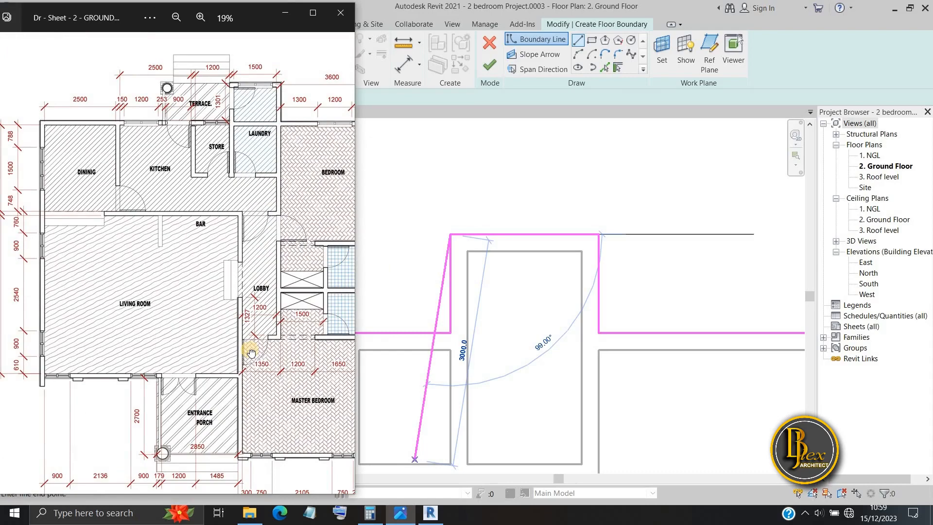
pyautogui.moveTo(251, 352); pyautogui.dragTo(238, 343)
pyautogui.scroll(3, 212, 142)
pyautogui.moveTo(226, 145); pyautogui.dragTo(262, 255)
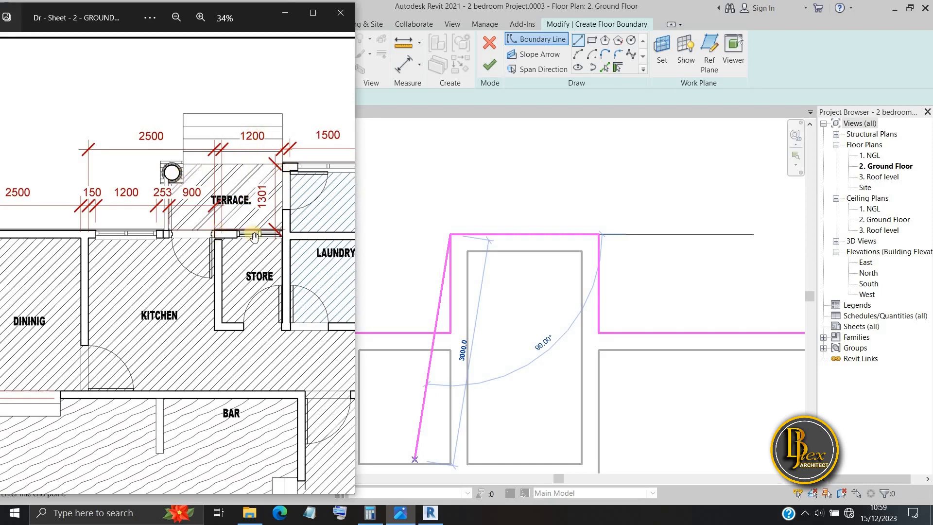
pyautogui.scroll(3, 255, 236)
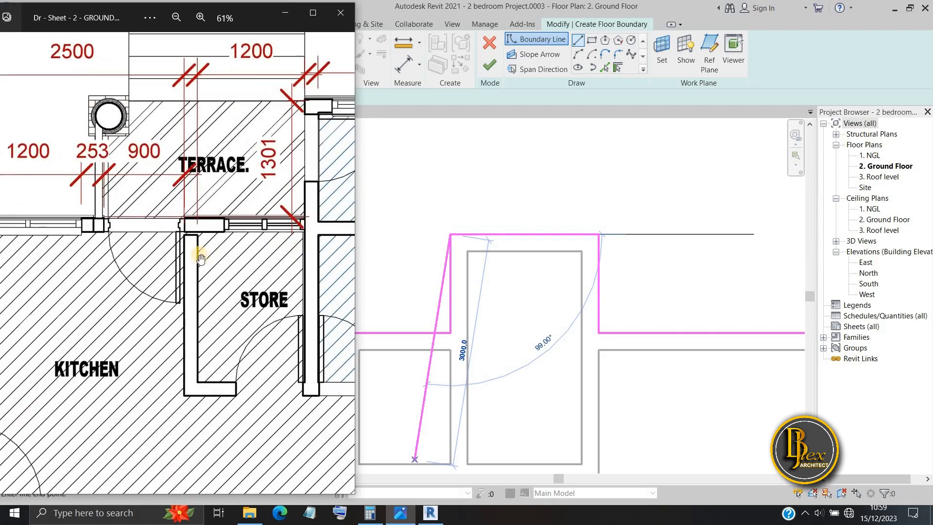
pyautogui.moveTo(202, 275); pyautogui.dragTo(207, 322)
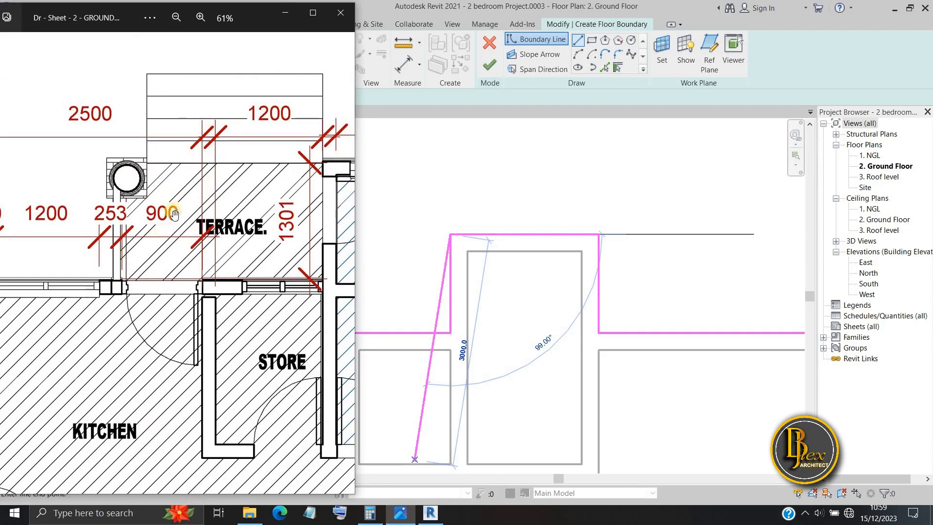
pyautogui.scroll(5, 125, 284)
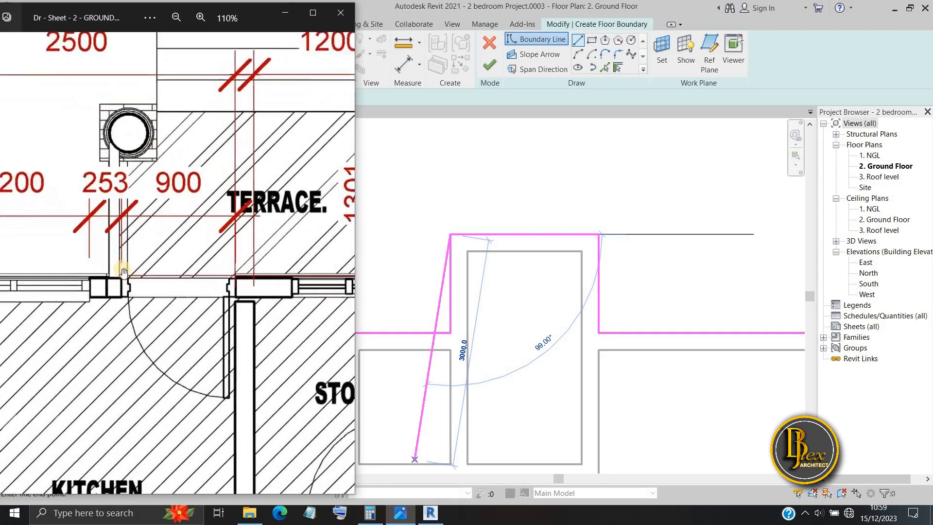
pyautogui.scroll(-2, 188, 287)
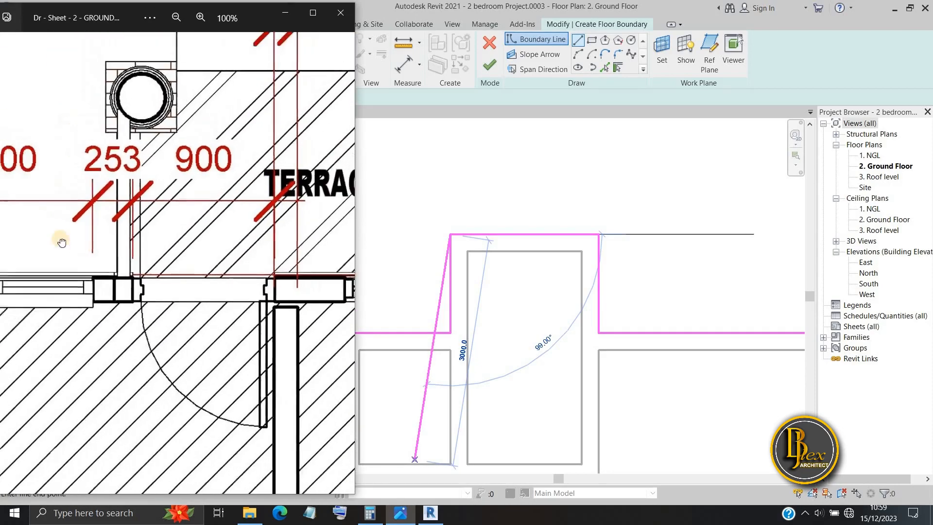
pyautogui.scroll(-2, 169, 287)
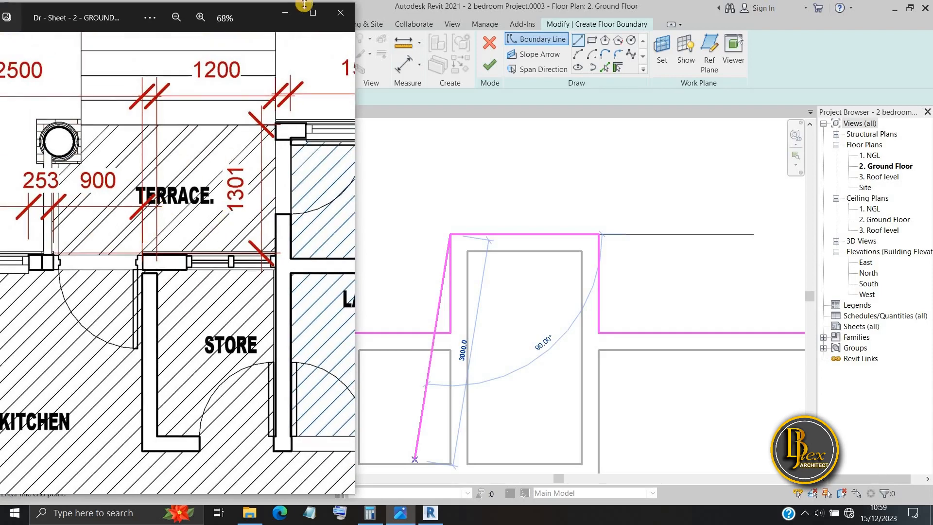
pyautogui.click(281, 15)
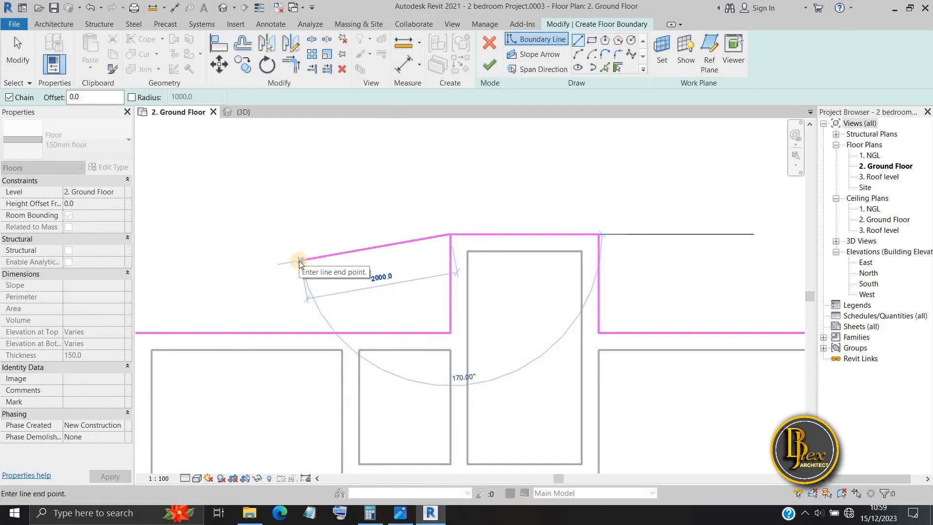
# Complete the terrace's north boundary line westward from the laundry corner with a length of 2500 mm
pyautogui.write('2500')
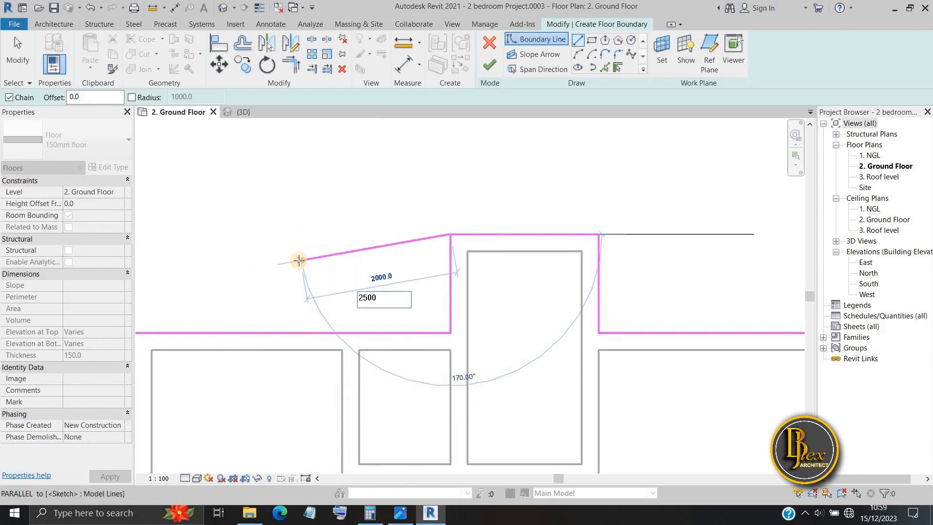
pyautogui.press('Return')
pyautogui.press('Escape')
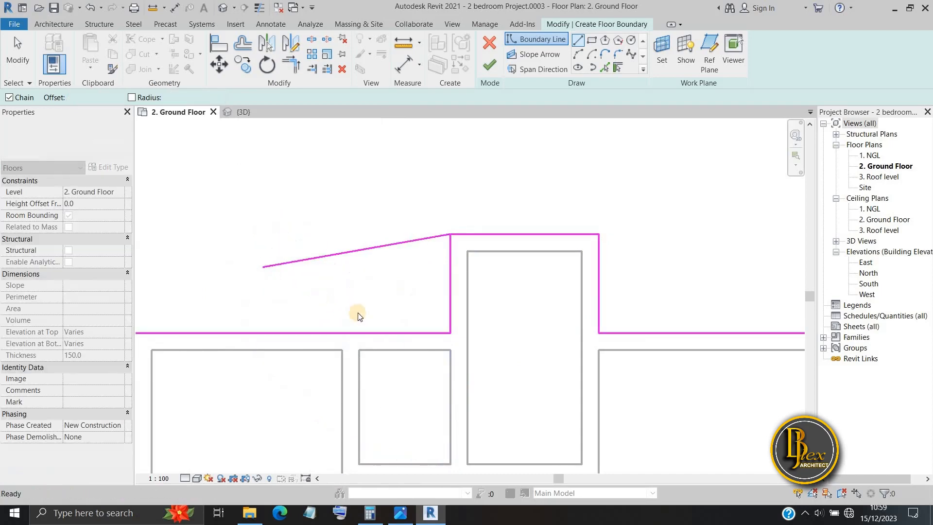
pyautogui.press('Escape')
# Straighten the terrace's sloping north boundary line by setting its angle to 90°
pyautogui.click(328, 263)
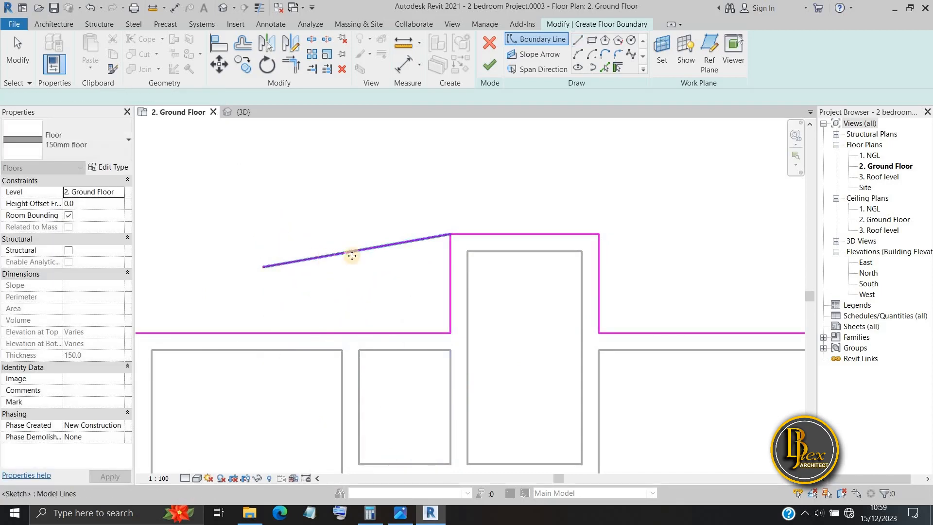
pyautogui.scroll(-1, 247, 307)
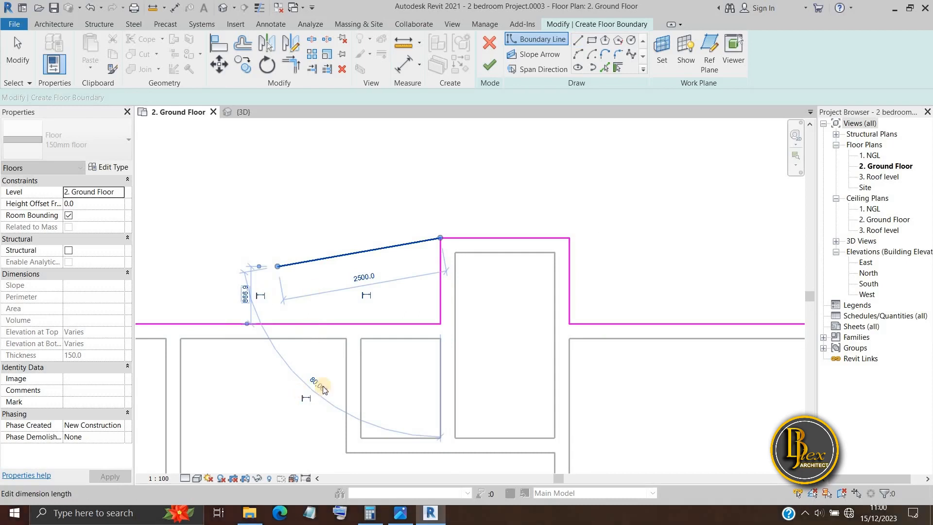
pyautogui.scroll(1, 325, 390)
pyautogui.scroll(-1, 328, 402)
pyautogui.moveTo(329, 407); pyautogui.dragTo(318, 354, button='middle')
pyautogui.click(334, 362)
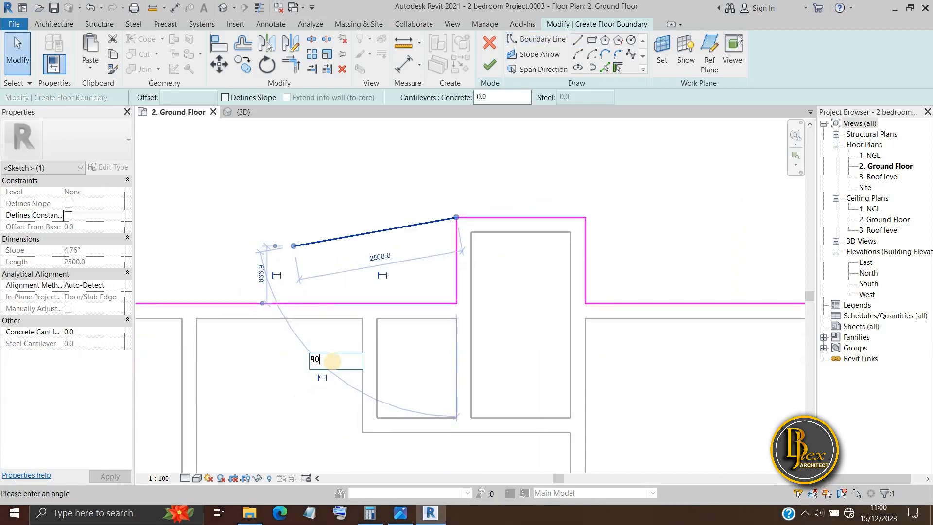
pyautogui.press('Return')
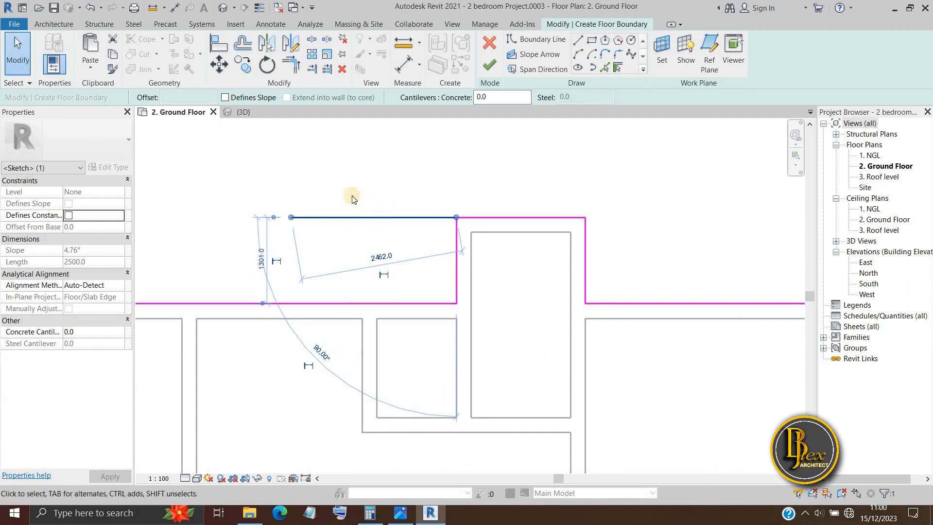
# Draw the terrace's west boundary line from the north line's free end straight down to the kitchen's north boundary
pyautogui.click(368, 202)
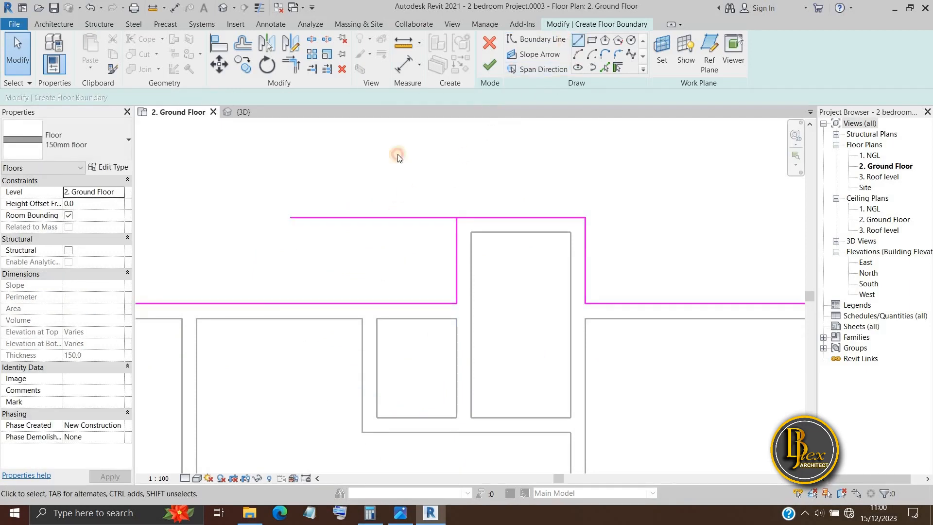
pyautogui.click(291, 219)
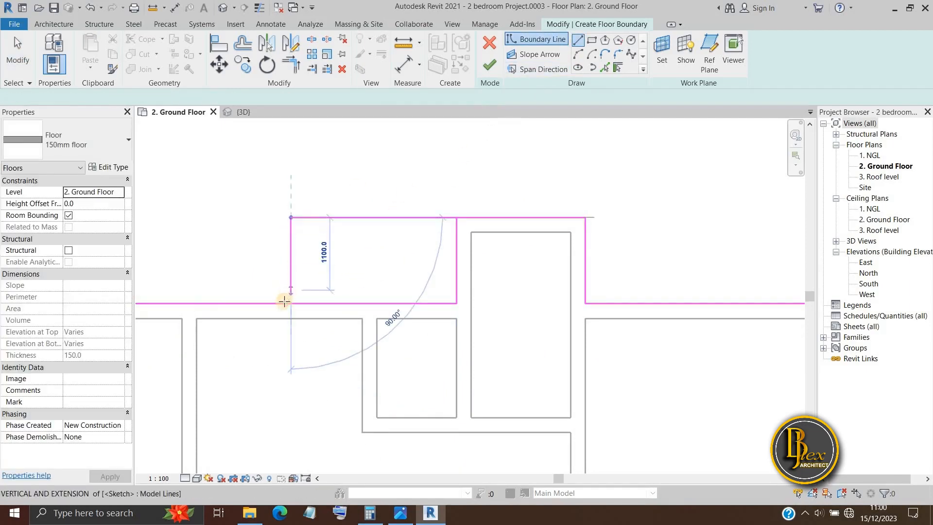
pyautogui.click(290, 303)
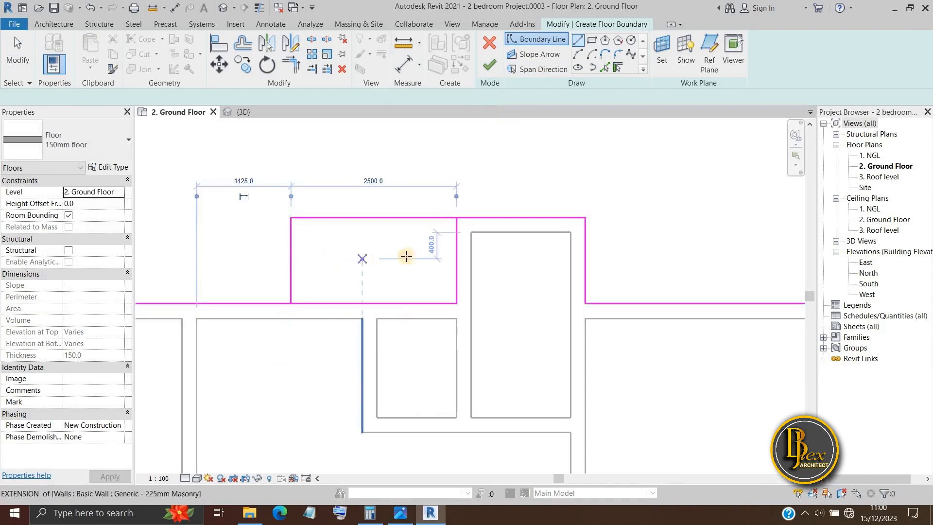
# Exit the line command and delete the boundary line separating the terrace from the laundry
pyautogui.press('Escape')
pyautogui.press('Escape')
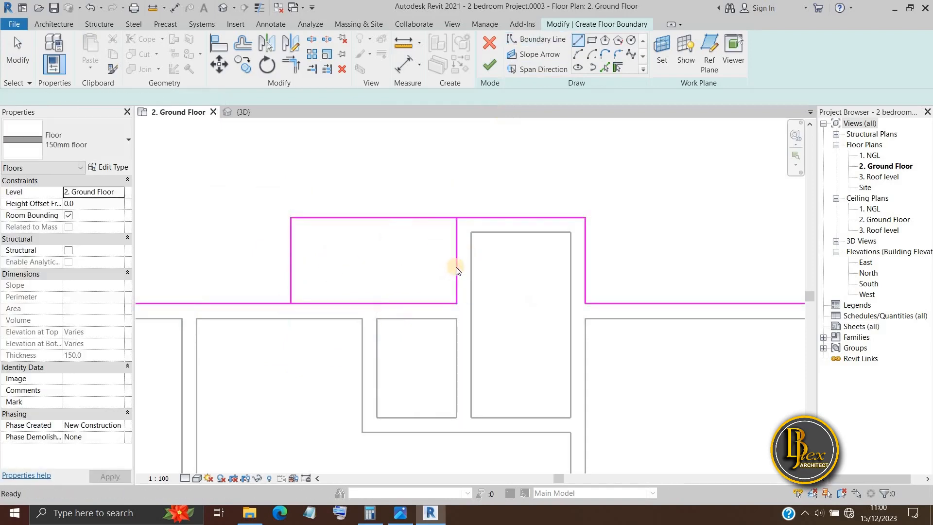
pyautogui.click(456, 267)
pyautogui.press('Delete')
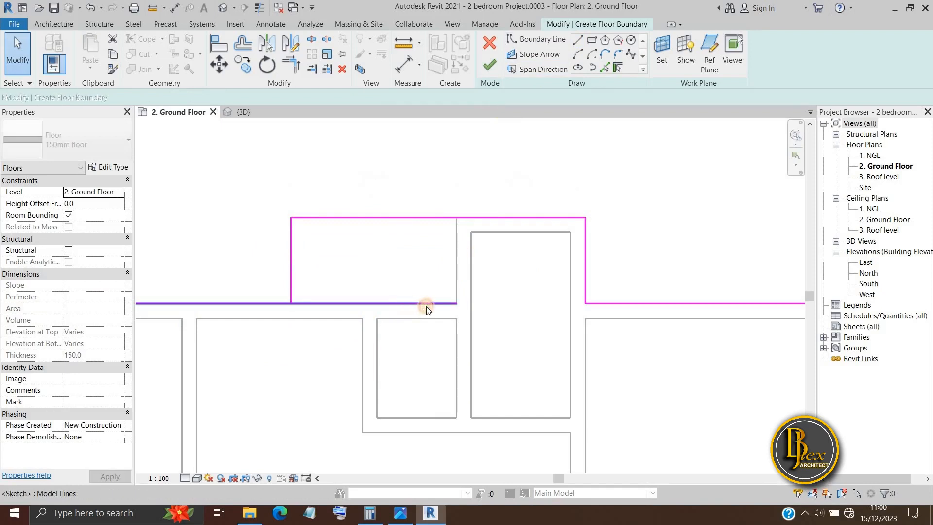
# Shorten the kitchen's north boundary line so it ends at the bottom corner of the terrace's west boundary line
pyautogui.click(427, 304)
pyautogui.scroll(3, 426, 306)
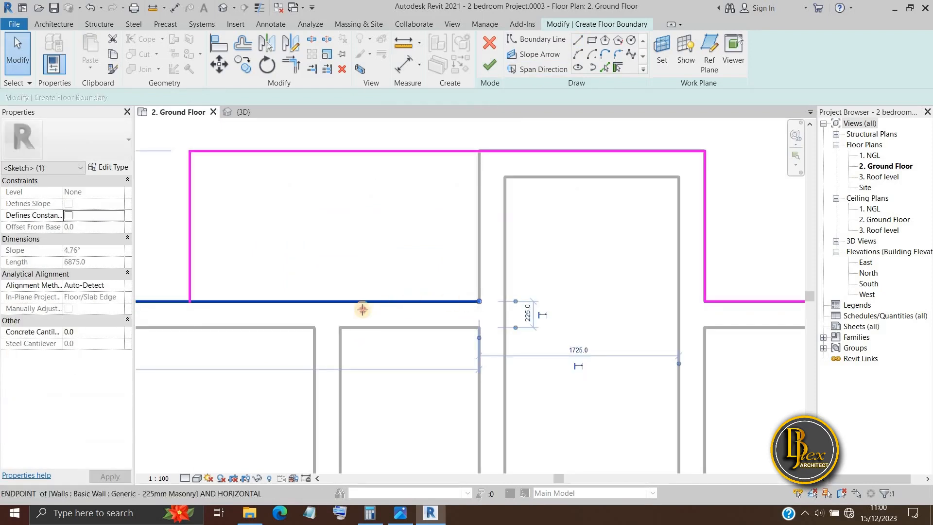
pyautogui.press('Delete')
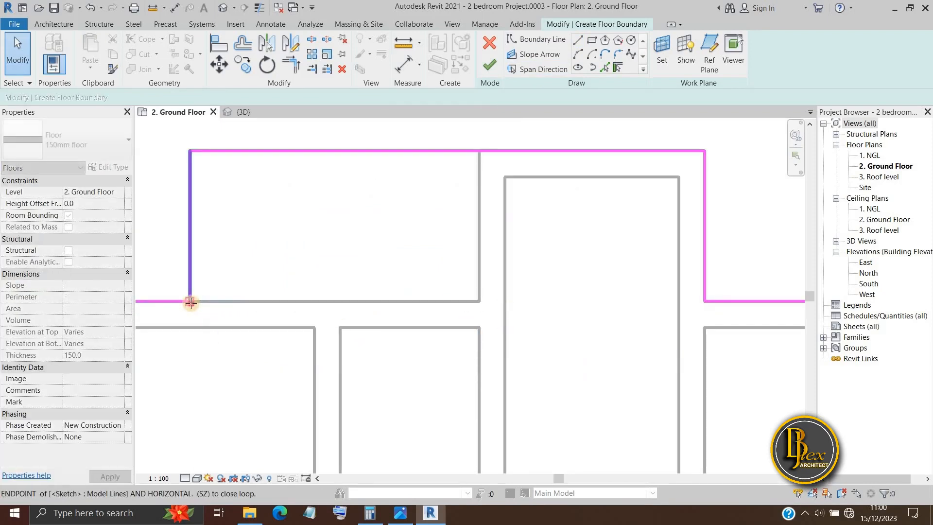
pyautogui.click(325, 267)
# Finish the floor boundary sketch to create the 150mm floor slab on the ground floor level
pyautogui.scroll(-6, 325, 268)
pyautogui.moveTo(358, 270); pyautogui.dragTo(389, 222, button='middle')
pyautogui.scroll(-5, 388, 231)
pyautogui.scroll(-2, 365, 317)
pyautogui.moveTo(368, 319); pyautogui.dragTo(378, 285, button='middle')
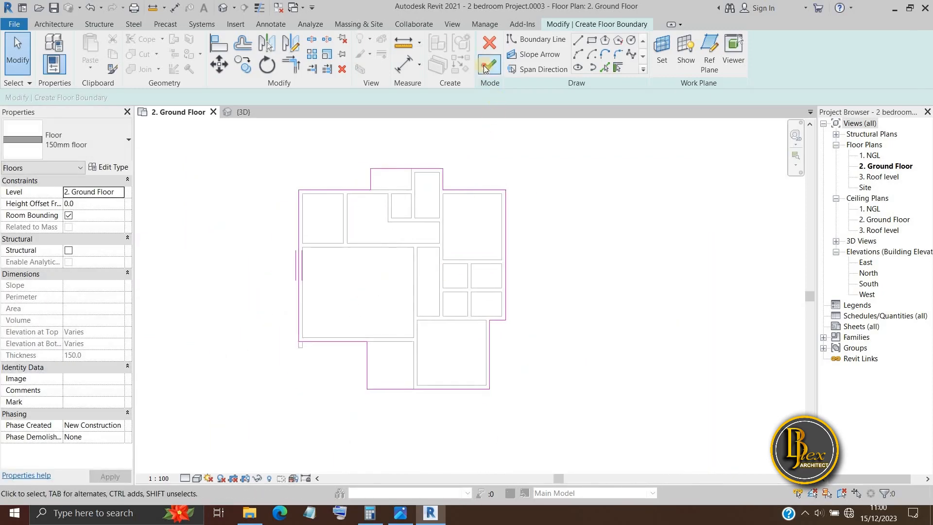
pyautogui.click(486, 68)
pyautogui.middleClick(519, 280)
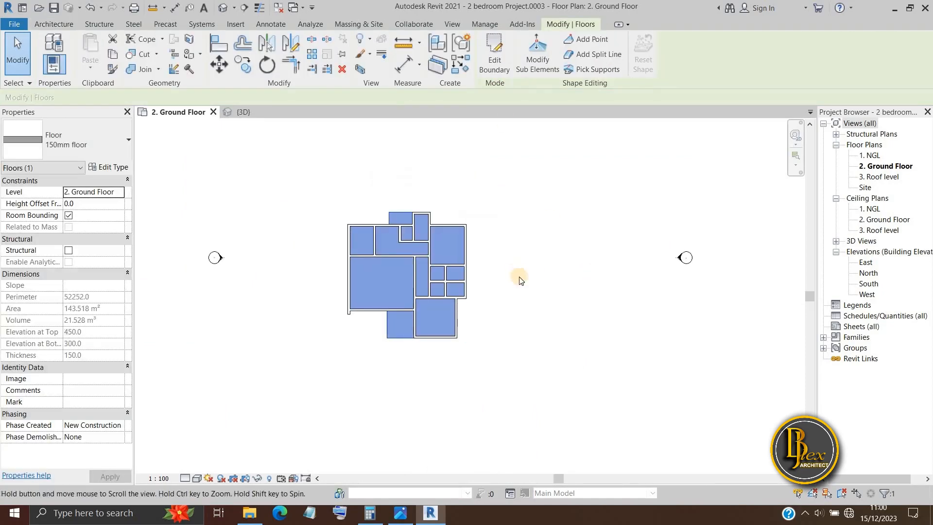
pyautogui.scroll(4, 496, 306)
pyautogui.click(543, 335)
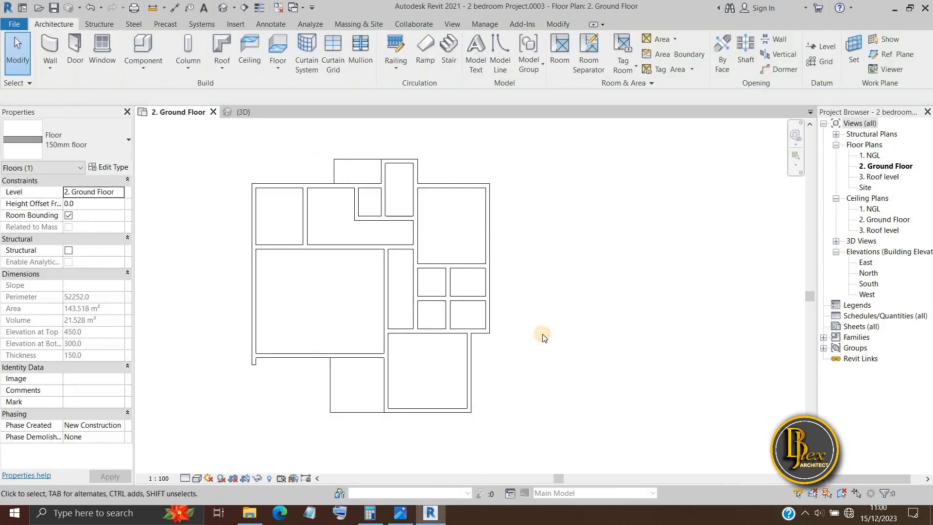
# Open the 3D view and examine the new slab and the roof level's position relative to the walls
pyautogui.click(243, 112)
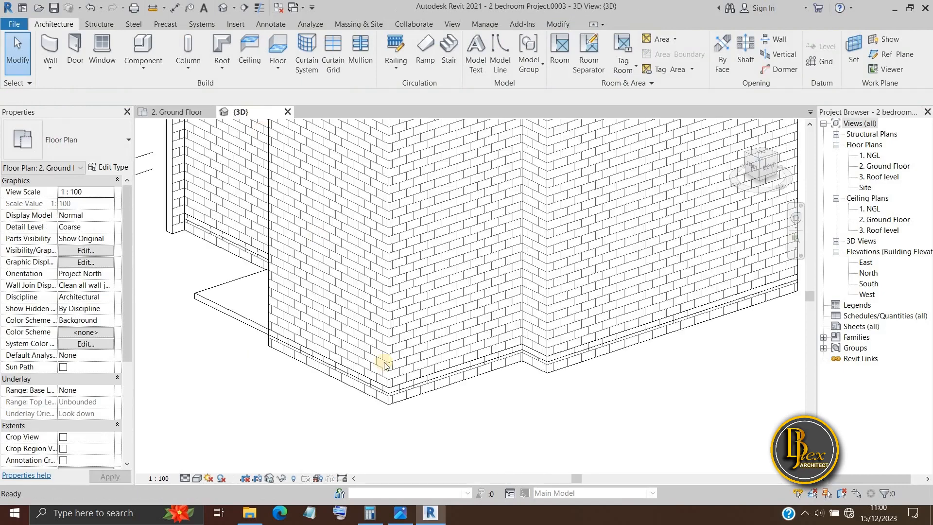
pyautogui.scroll(-3, 476, 426)
pyautogui.moveTo(479, 428); pyautogui.dragTo(532, 414, button='middle')
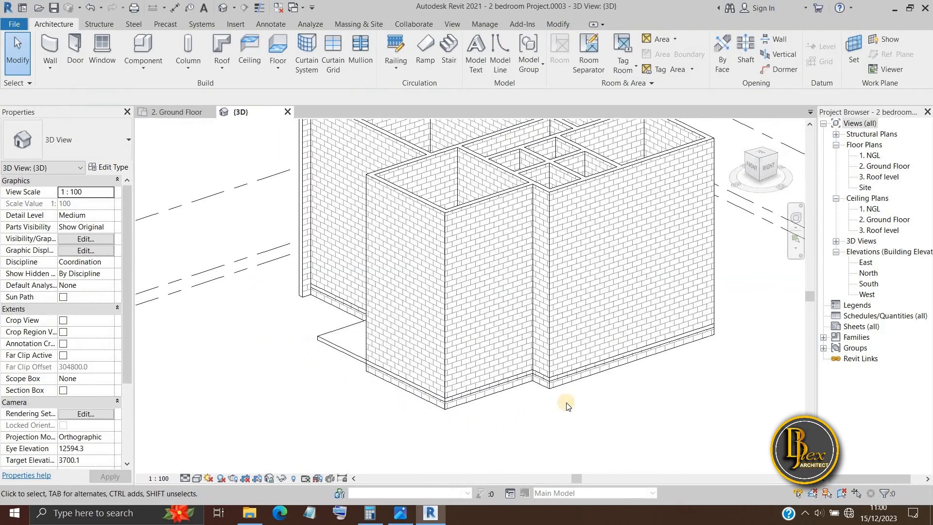
pyautogui.scroll(-3, 532, 413)
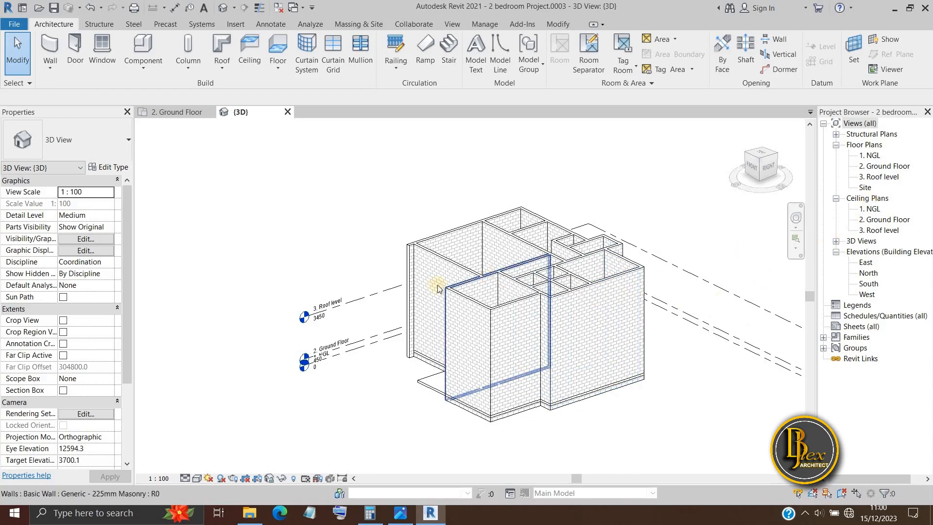
pyautogui.click(360, 297)
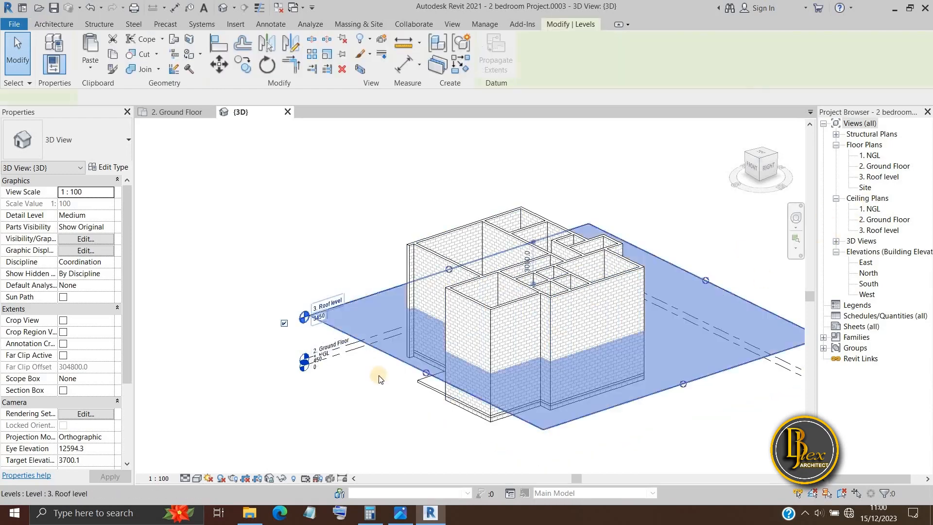
pyautogui.scroll(6, 369, 384)
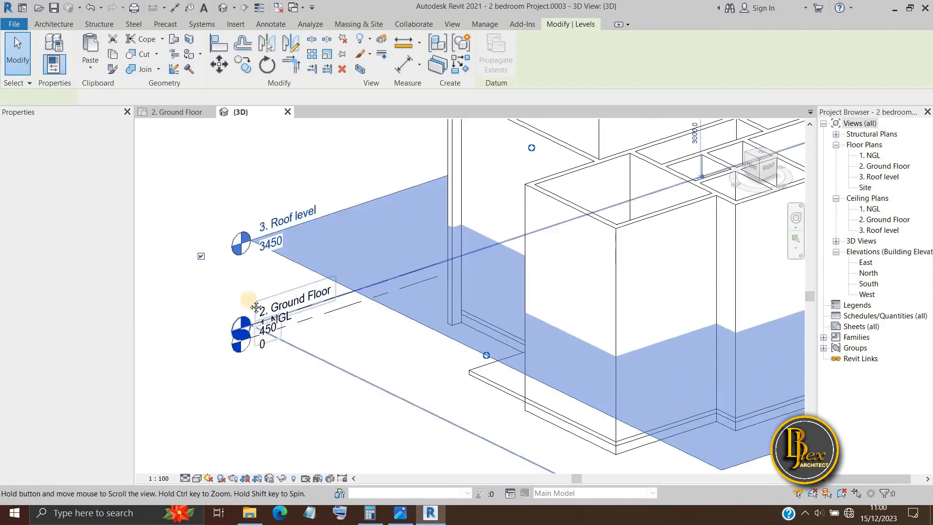
pyautogui.scroll(-6, 256, 307)
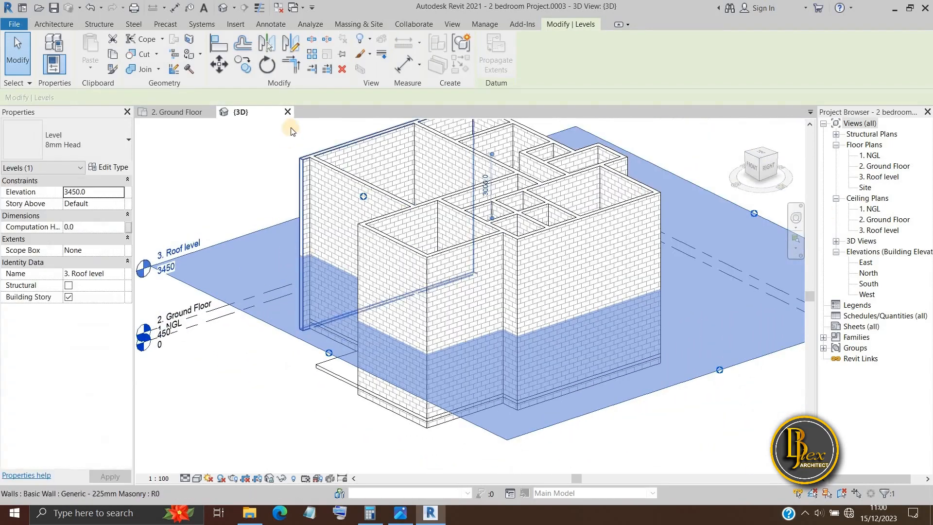
# Open the East elevation and check the exterior wall's height and top constraint against the roof level
pyautogui.click(866, 263)
pyautogui.doubleClick(866, 263)
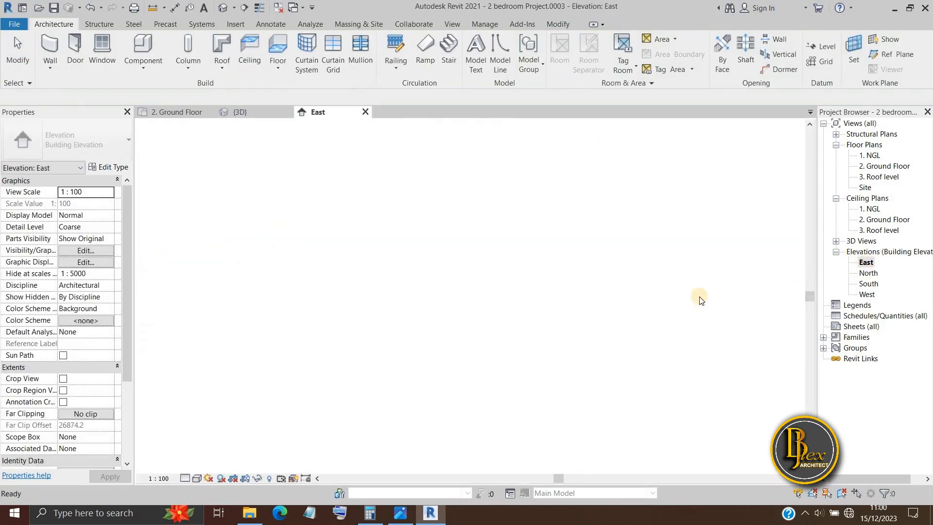
pyautogui.click(661, 302)
pyautogui.scroll(5, 543, 321)
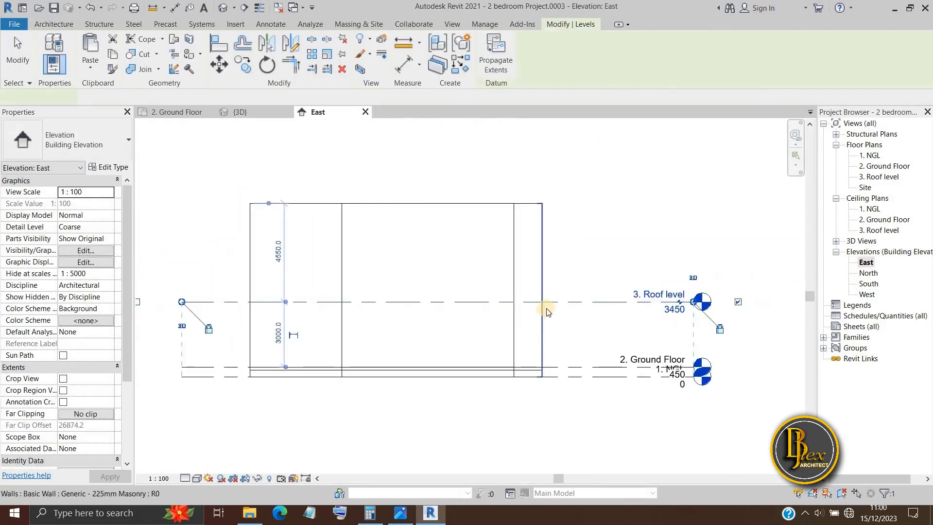
pyautogui.scroll(-4, 570, 319)
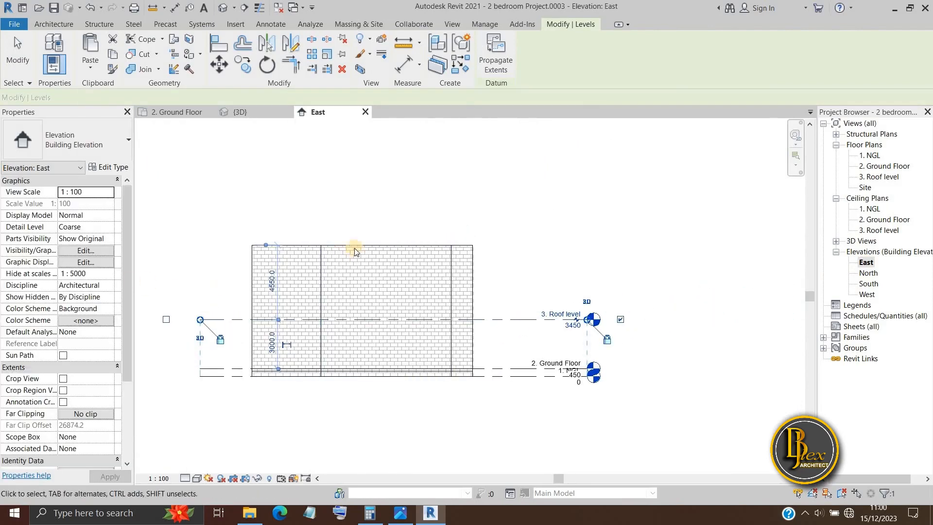
pyautogui.click(389, 246)
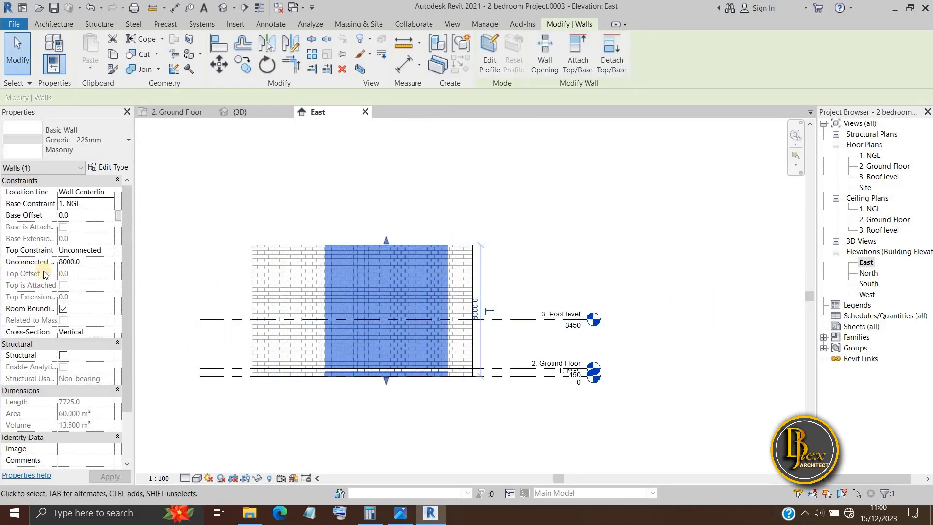
pyautogui.scroll(2, 540, 285)
pyautogui.click(542, 285)
# Return to the 3D view and check where the roof level plane crosses the walls
pyautogui.click(856, 263)
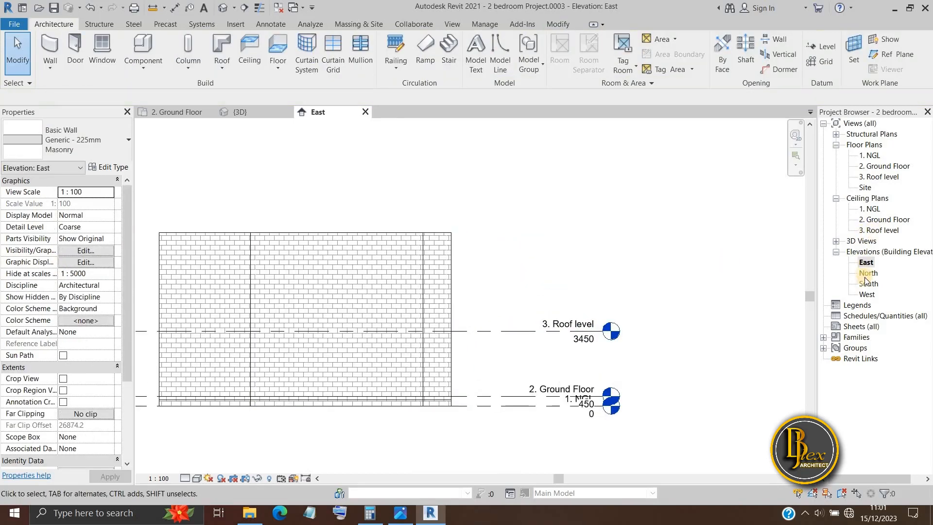
pyautogui.click(837, 241)
pyautogui.doubleClick(866, 252)
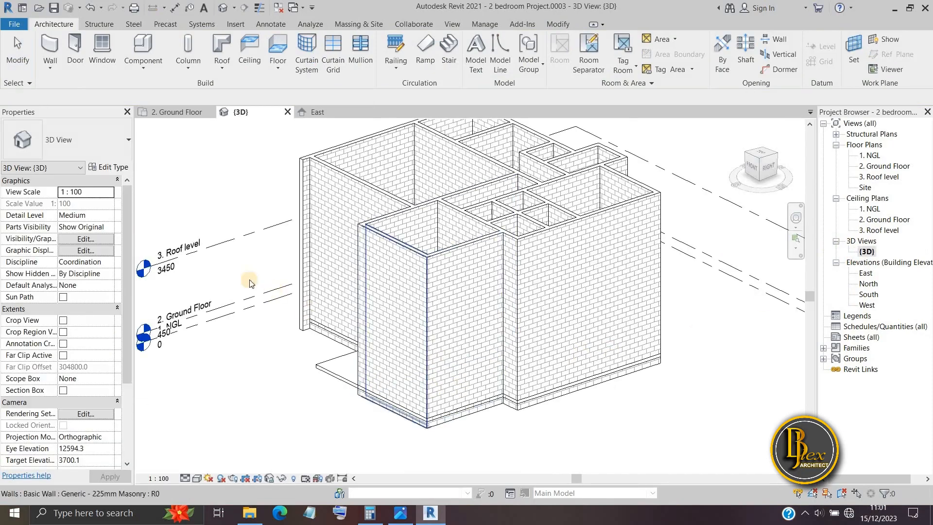
pyautogui.click(426, 232)
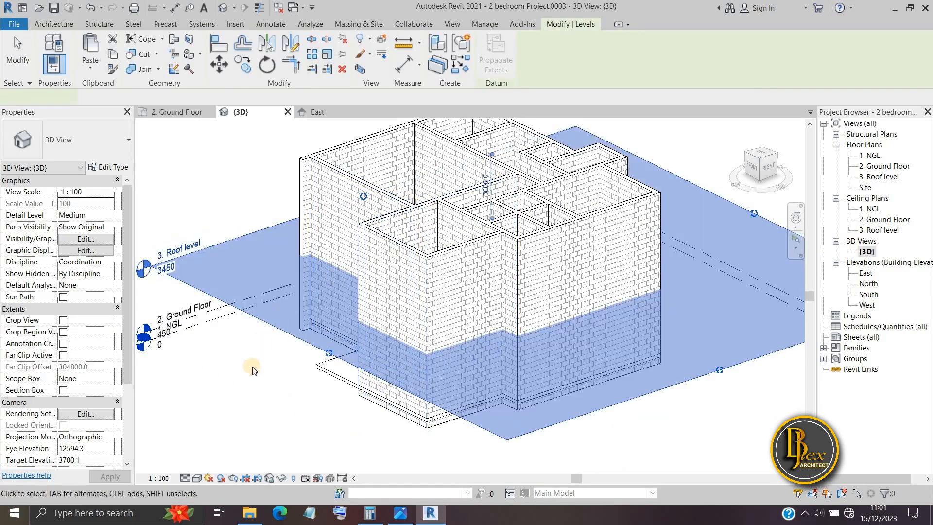
pyautogui.press('Escape')
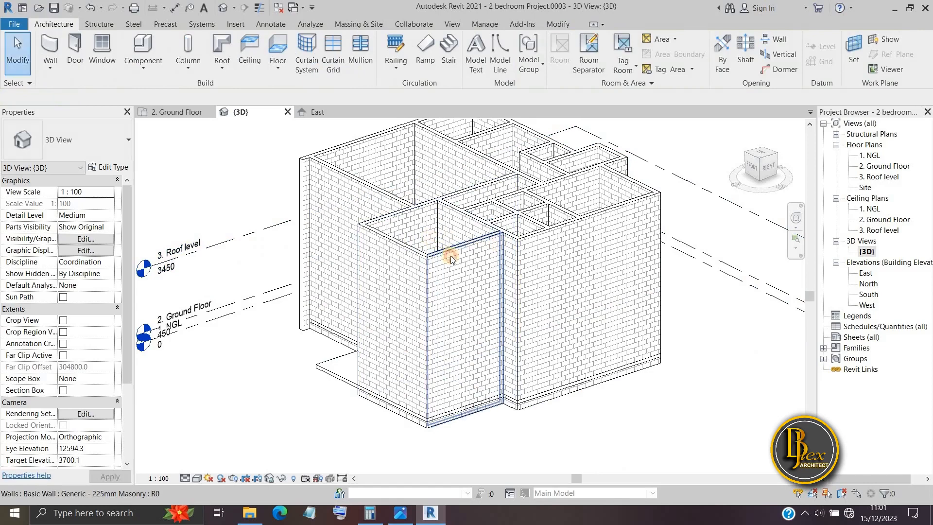
# Set the top constraint of all Generic - 225mm Masonry walls visible in the 3D view to Up to level: 3. Roof level
pyautogui.click(451, 256)
pyautogui.rightClick(450, 255)
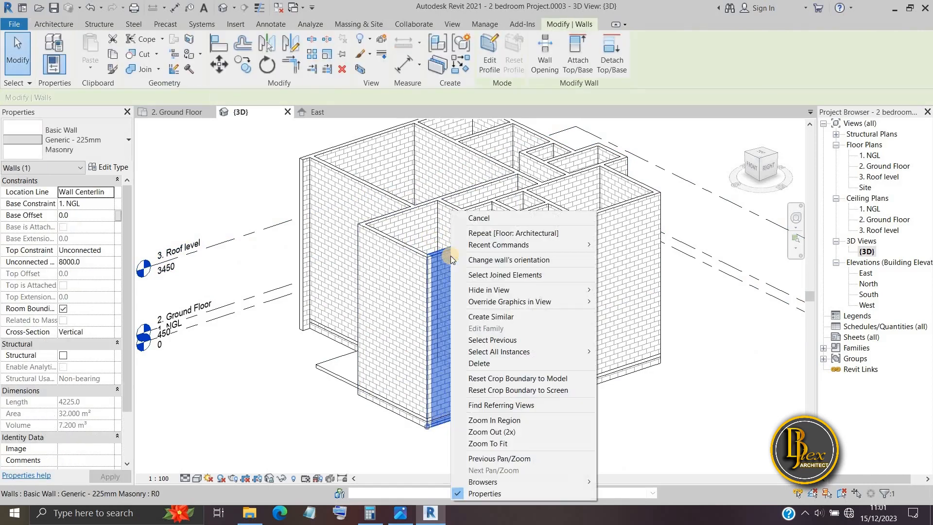
pyautogui.moveTo(497, 354)
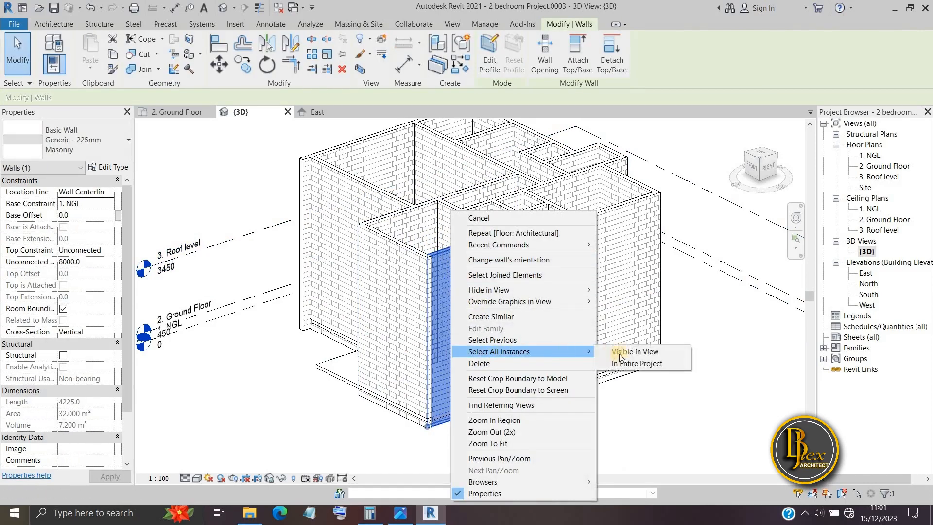
pyautogui.click(630, 353)
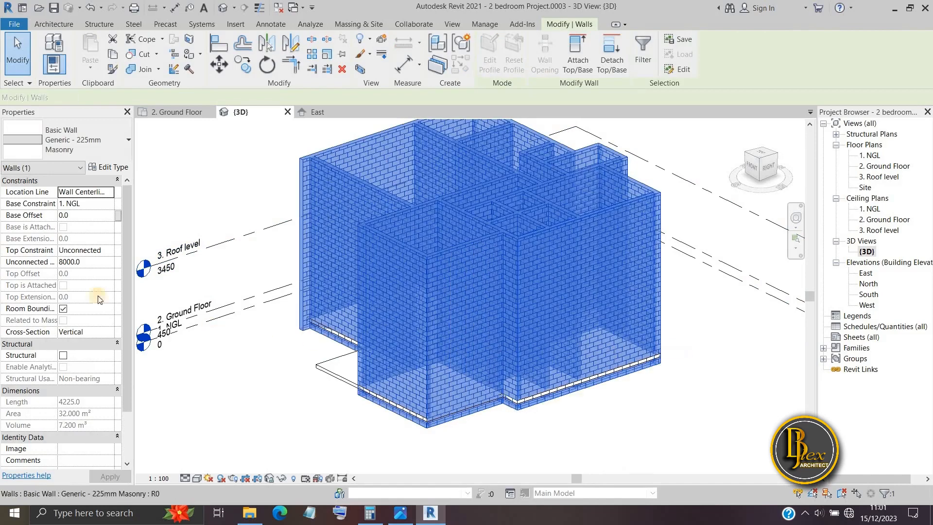
pyautogui.click(111, 249)
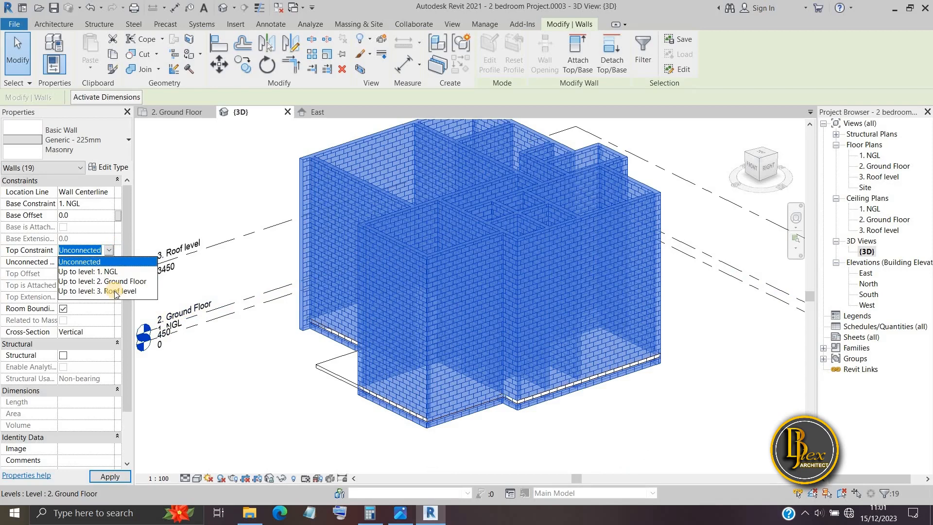
pyautogui.click(138, 313)
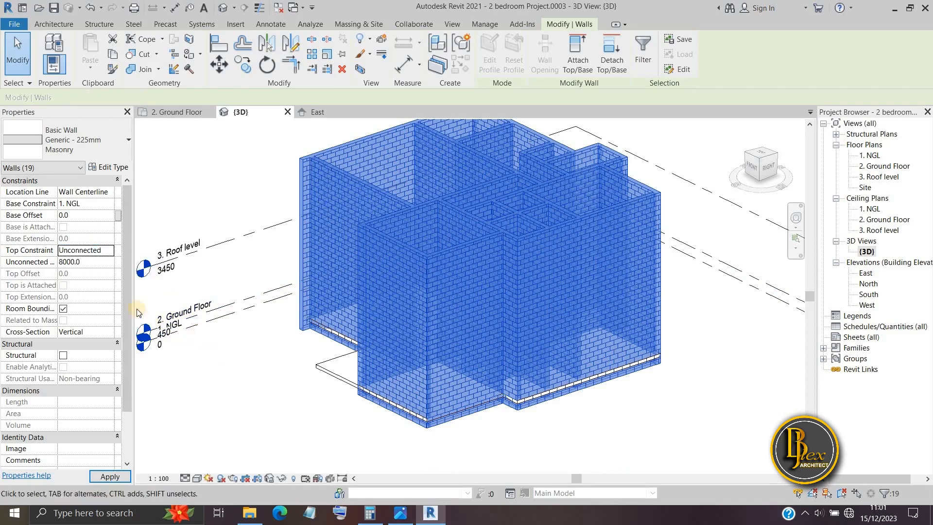
pyautogui.click(51, 240)
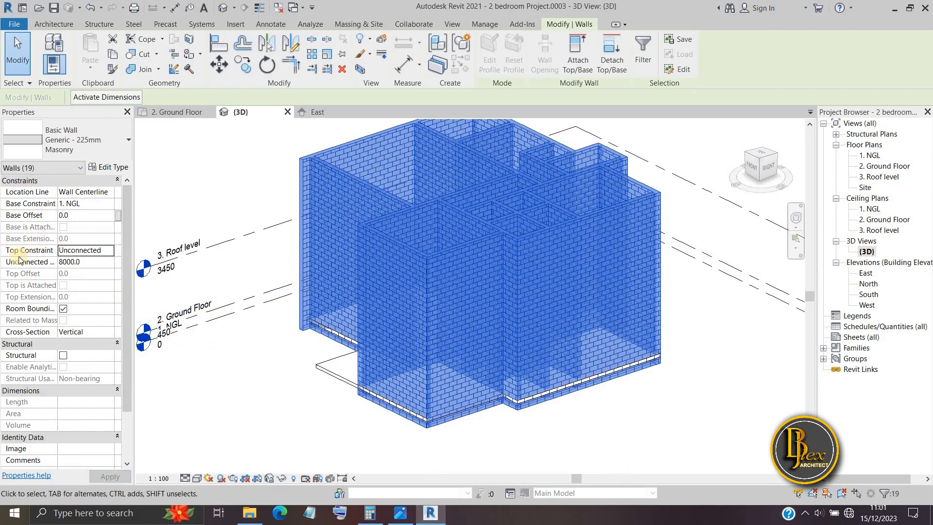
pyautogui.click(109, 252)
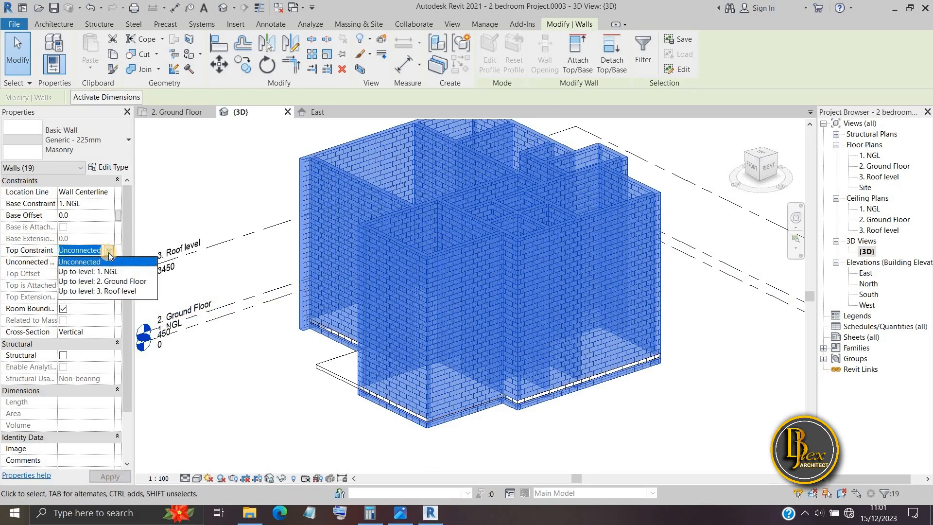
pyautogui.click(114, 292)
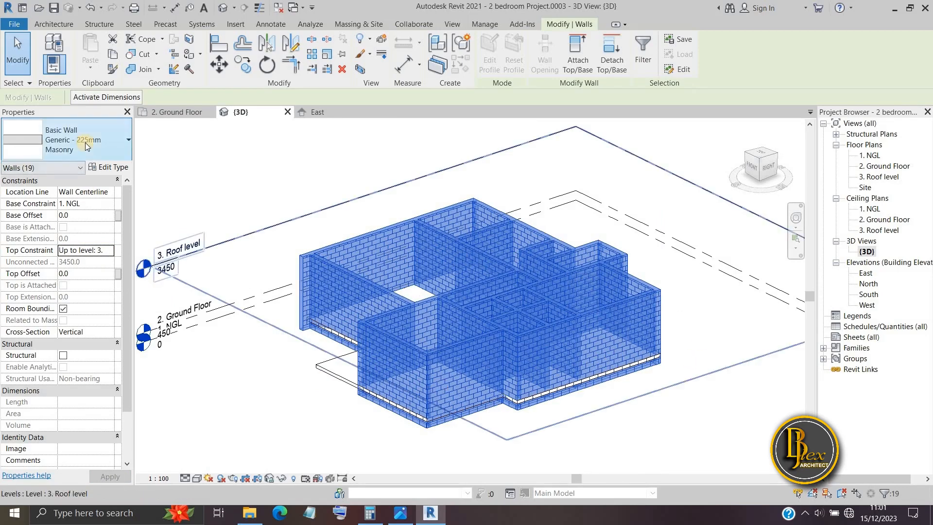
pyautogui.click(641, 422)
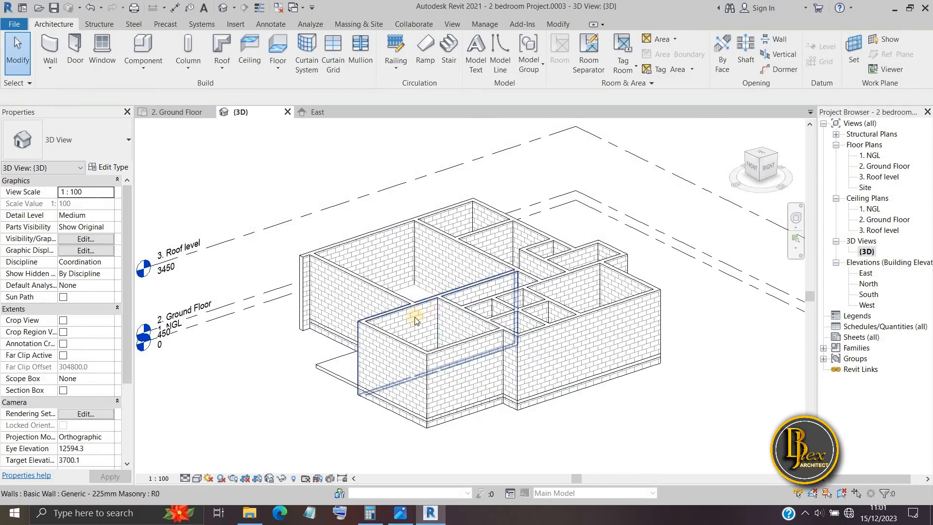
pyautogui.scroll(5, 387, 301)
pyautogui.scroll(-5, 386, 301)
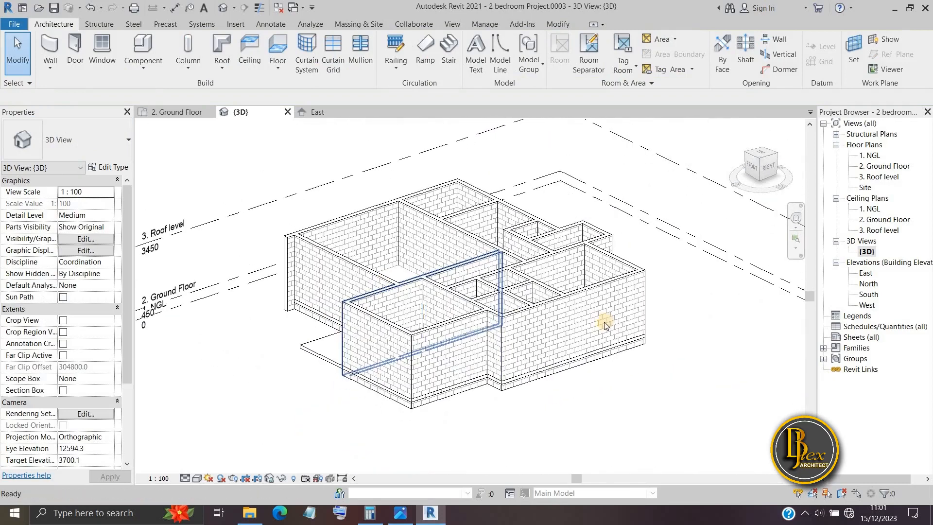
pyautogui.scroll(-3, 678, 367)
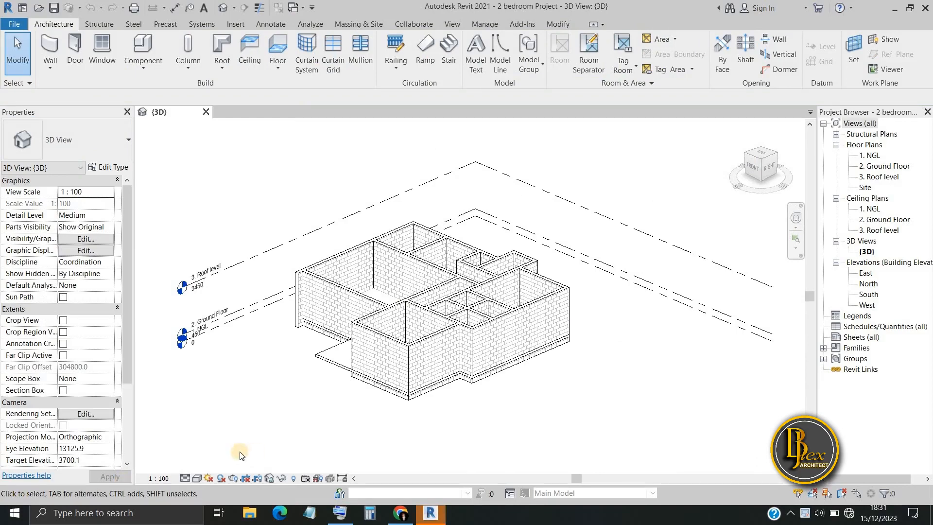
# Open the Concrete Masonry Units material from the structure layer of the front exterior Generic - 225mm Masonry wall's type
pyautogui.scroll(3, 423, 355)
pyautogui.scroll(-3, 359, 334)
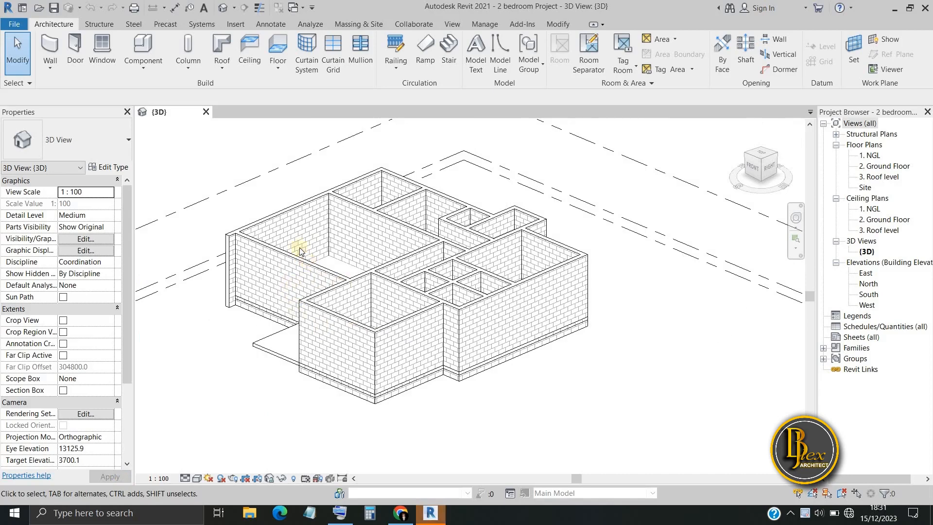
pyautogui.scroll(-1, 305, 322)
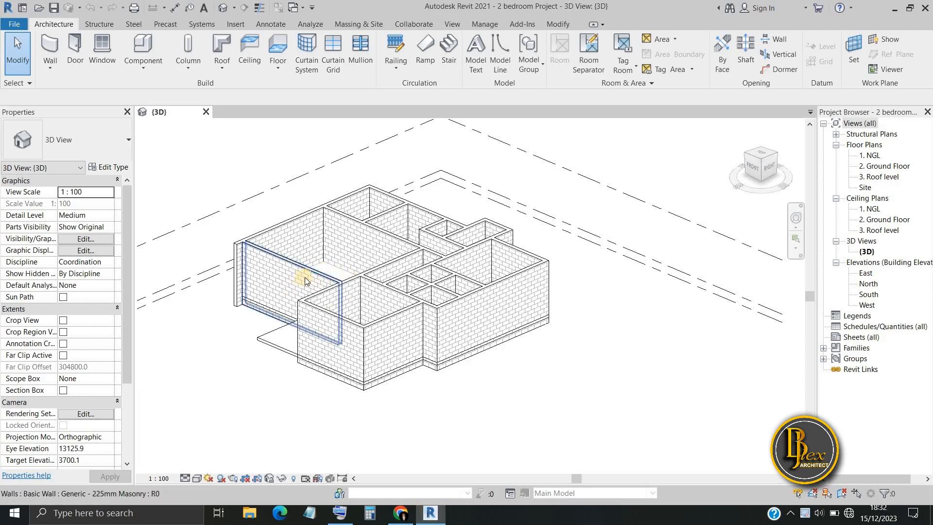
pyautogui.click(238, 325)
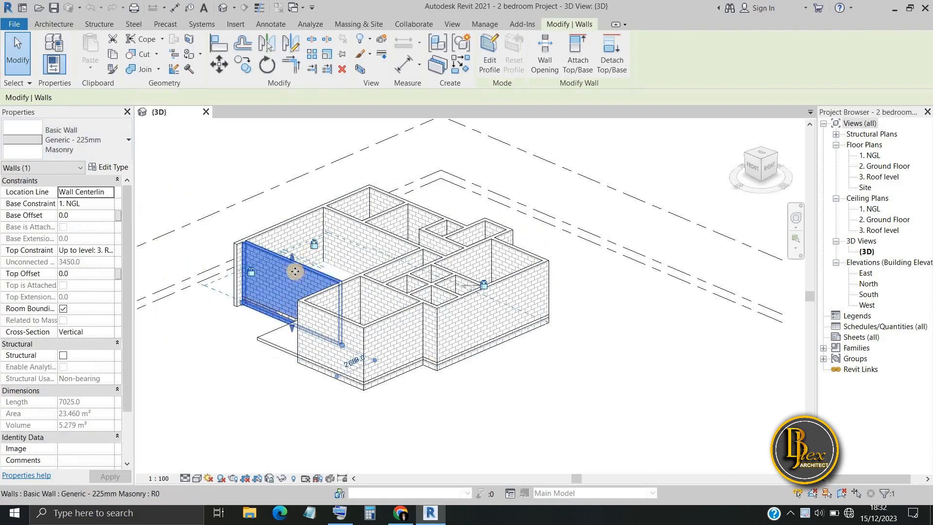
pyautogui.scroll(2, 311, 267)
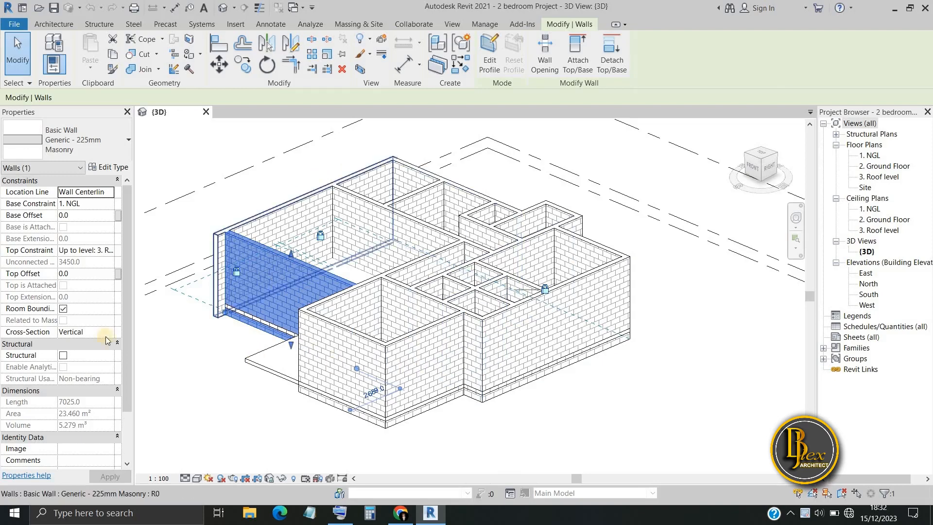
pyautogui.click(108, 168)
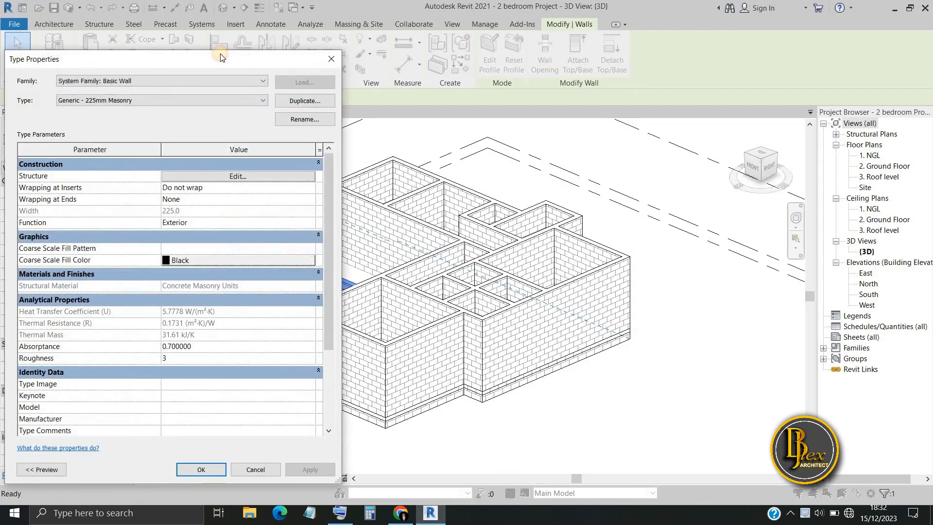
pyautogui.moveTo(253, 60); pyautogui.dragTo(237, 39)
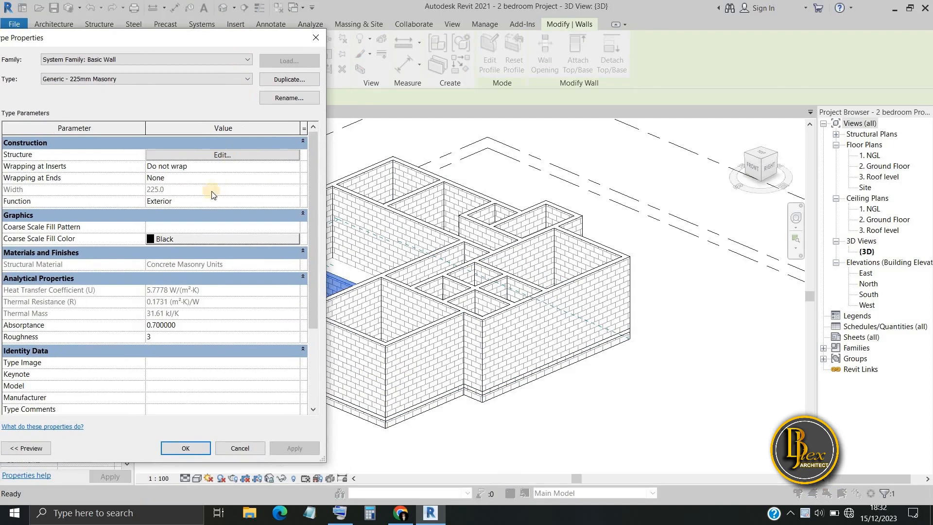
pyautogui.click(224, 154)
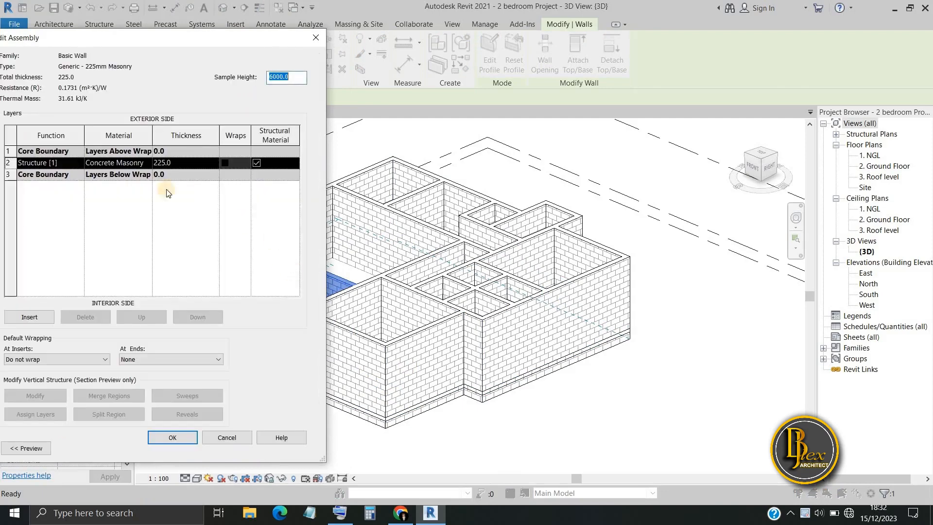
pyautogui.click(148, 165)
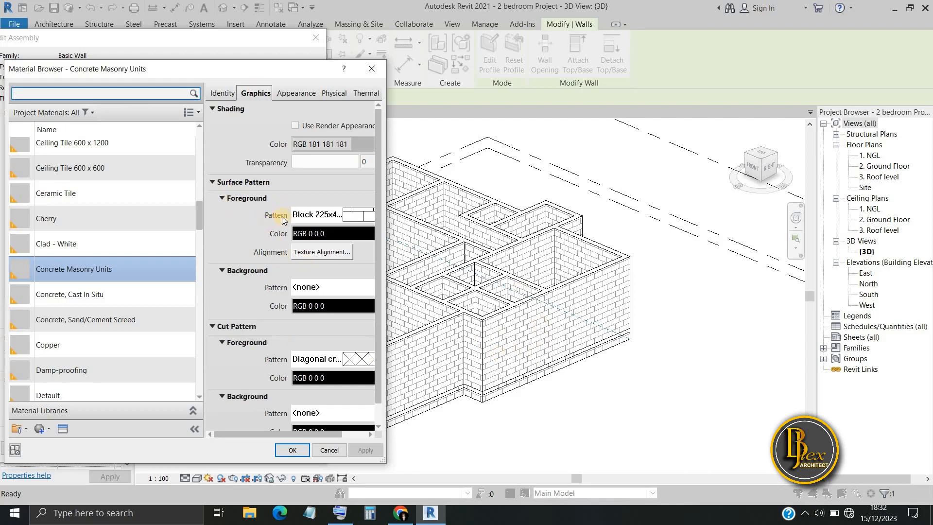
# Remove the block pattern from the Concrete Masonry Units material by setting its surface foreground to the model <No pattern> option
pyautogui.click(363, 214)
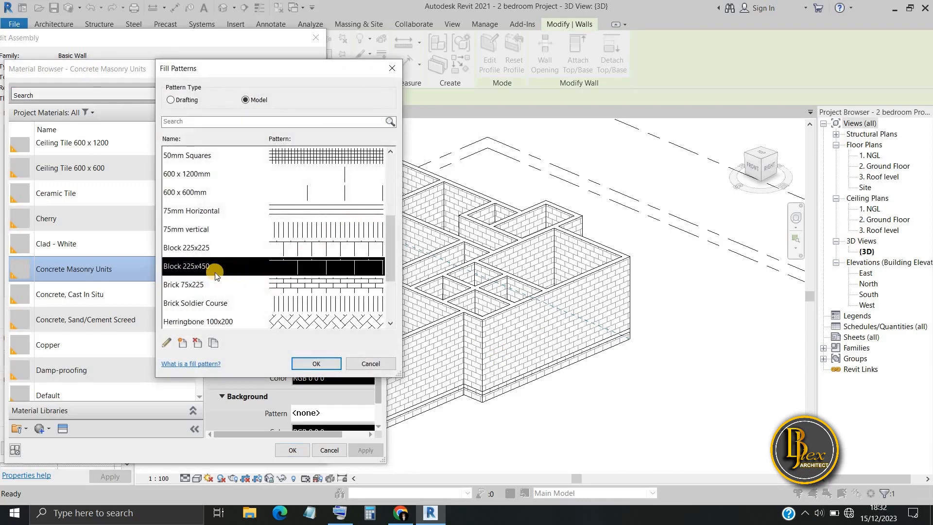
pyautogui.scroll(3, 215, 272)
pyautogui.click(210, 156)
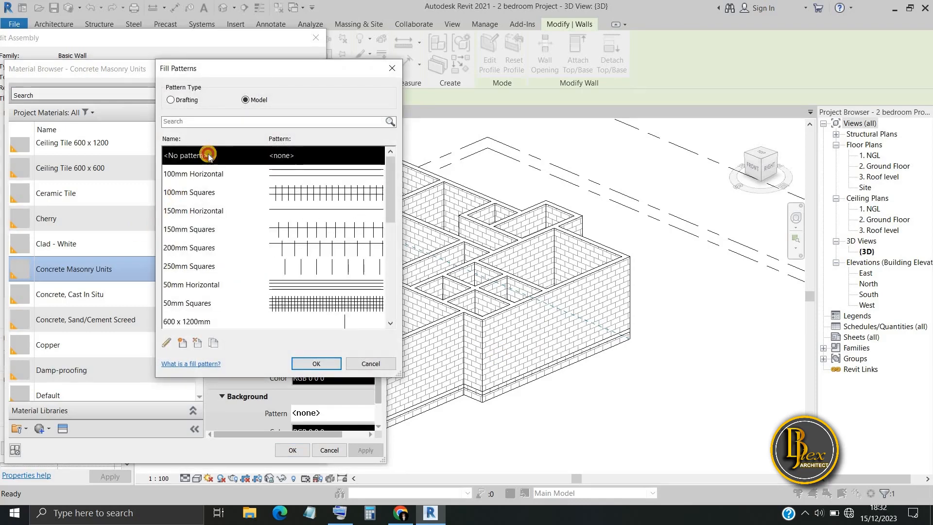
pyautogui.click(317, 363)
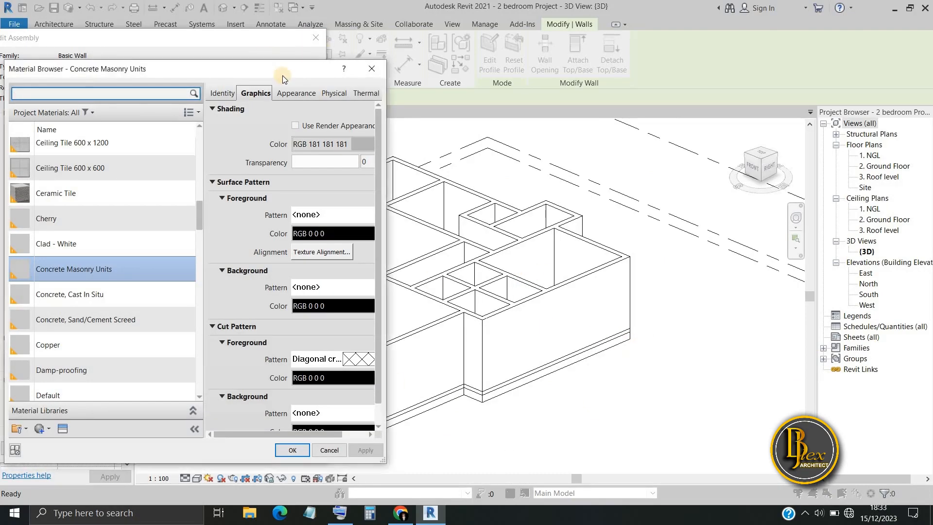
# Set the masonry material's surface foreground pattern to the drafting <Solid fill> and apply it to the walls
pyautogui.moveTo(287, 72); pyautogui.dragTo(217, 25)
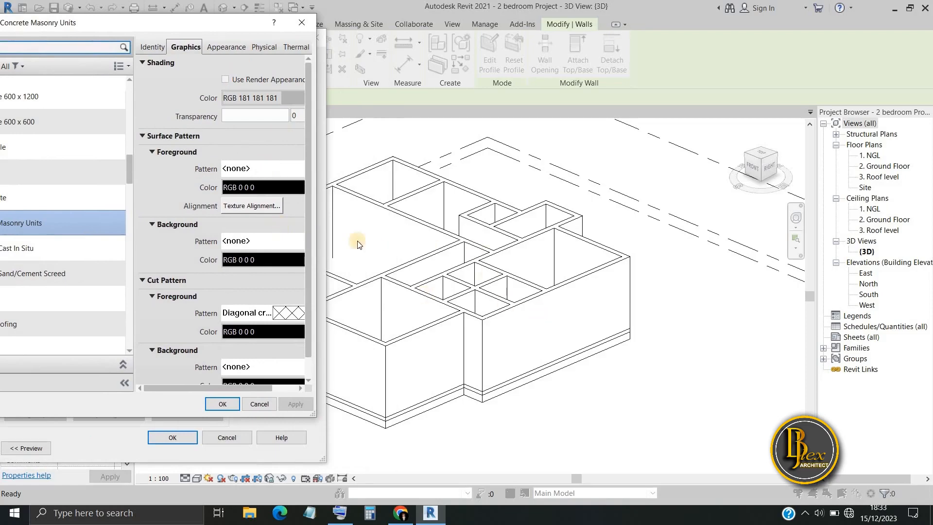
pyautogui.click(298, 174)
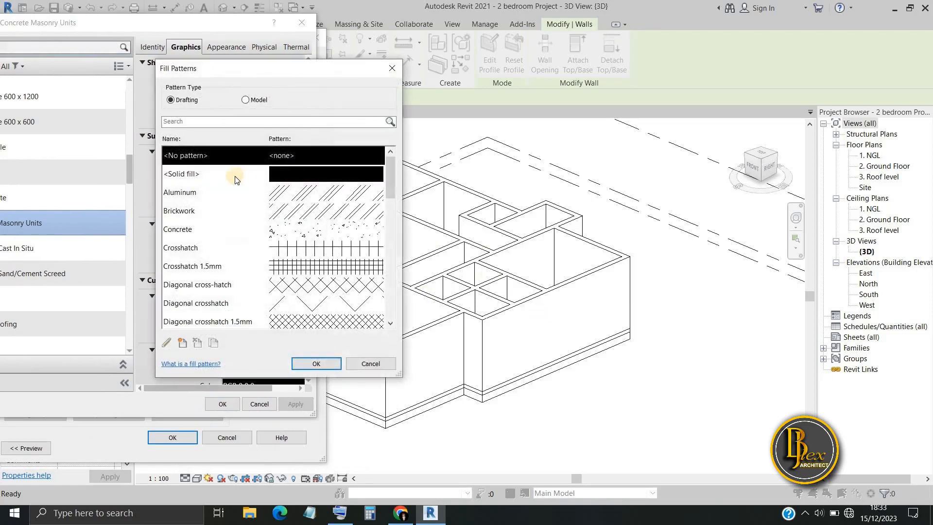
pyautogui.click(215, 176)
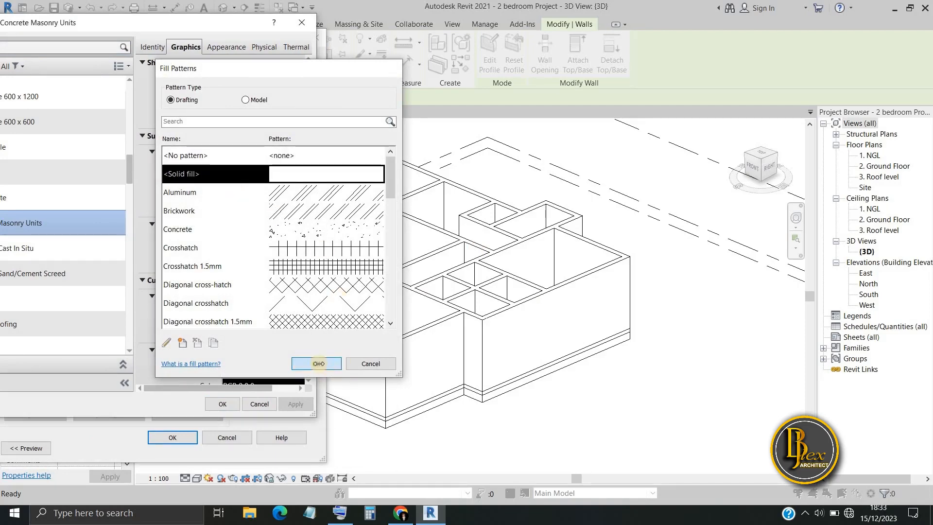
pyautogui.click(324, 368)
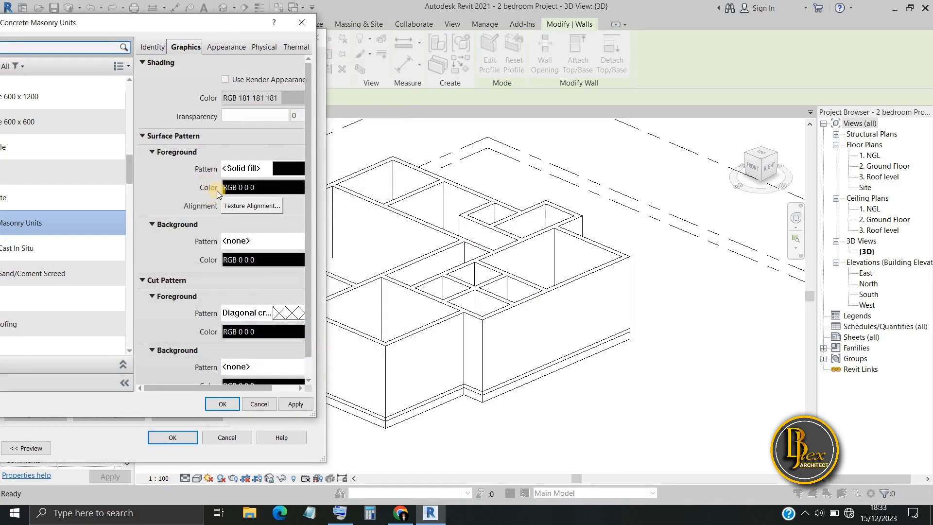
pyautogui.click(301, 404)
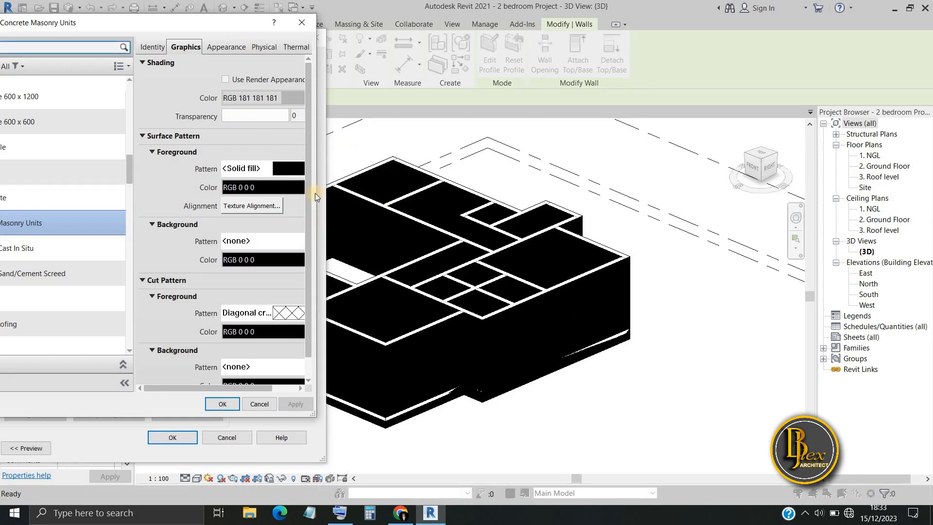
# Set the masonry material's surface foreground color to light pink, RGB 255 227 227, and apply it
pyautogui.click(272, 188)
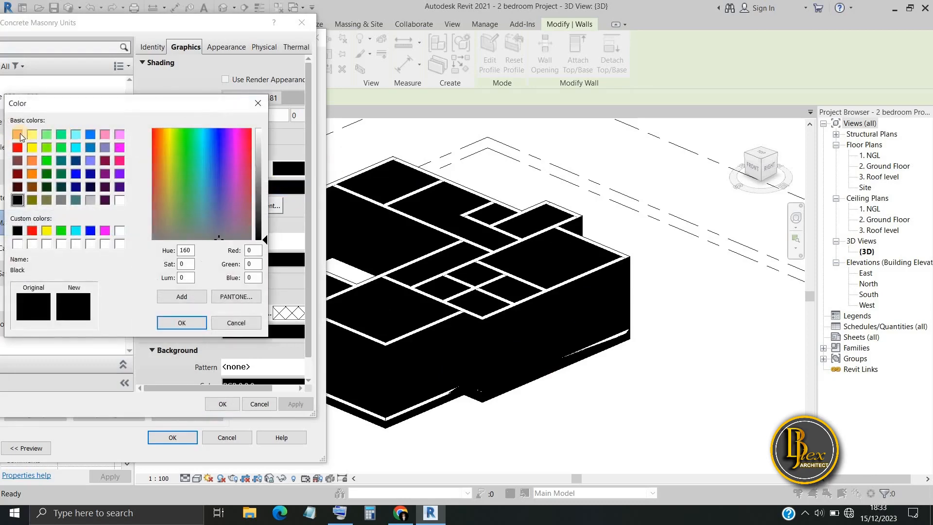
pyautogui.click(19, 134)
pyautogui.moveTo(261, 140); pyautogui.dragTo(262, 137)
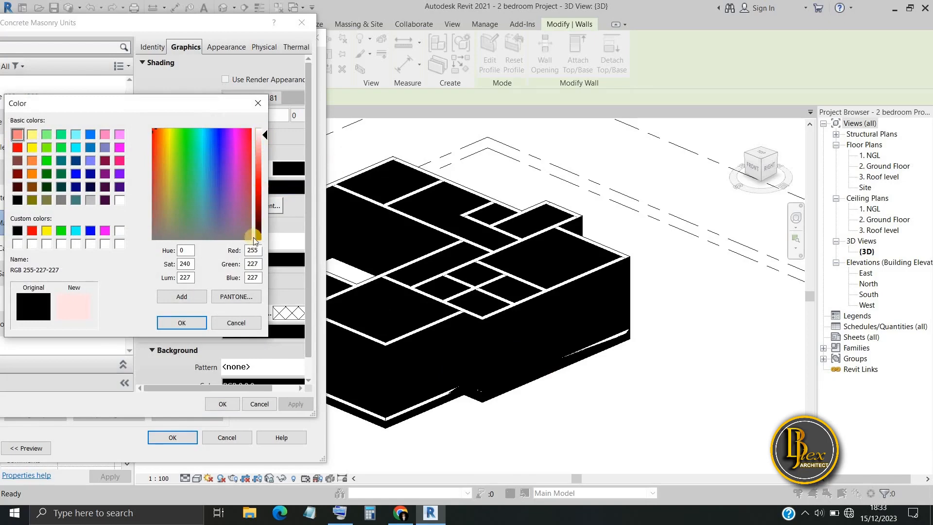
pyautogui.click(184, 324)
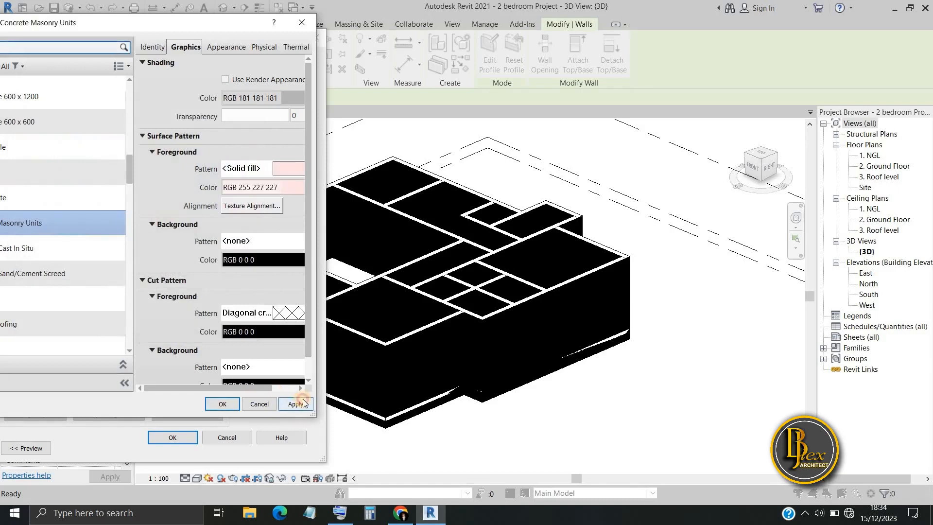
pyautogui.click(303, 402)
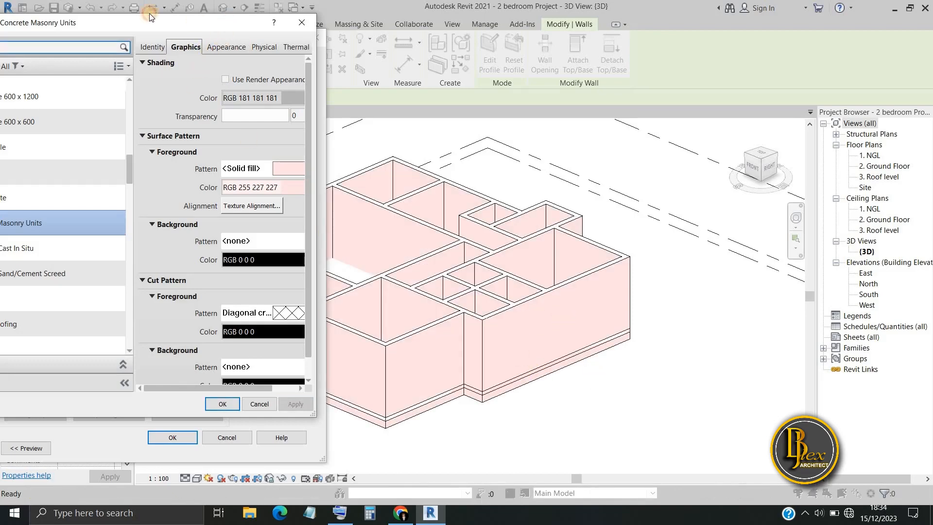
# Set the masonry material's surface foreground to <No pattern> and accept the material, wall assembly and type changes
pyautogui.moveTo(226, 32); pyautogui.dragTo(216, 43)
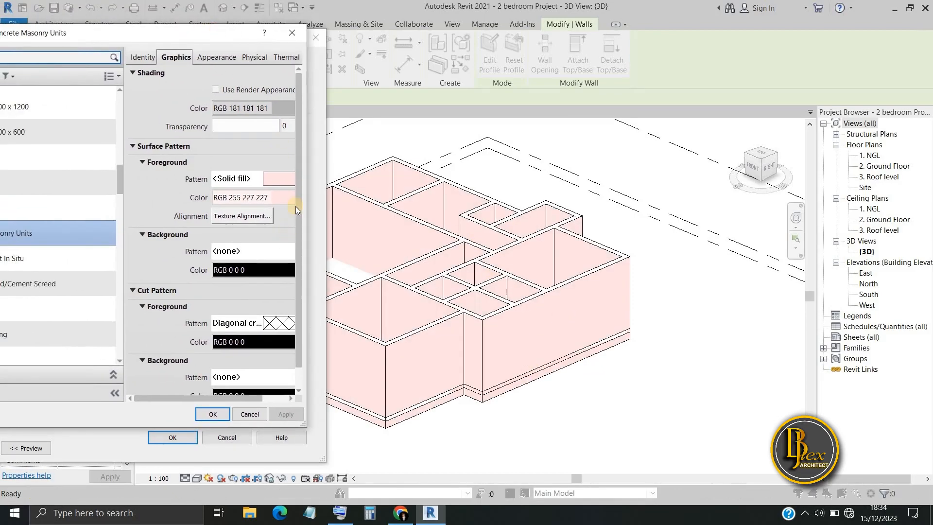
pyautogui.click(282, 182)
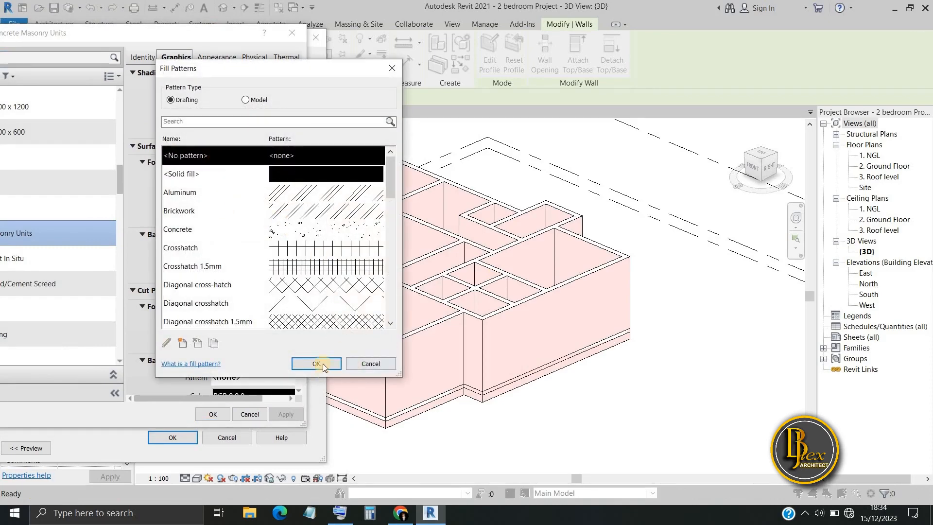
pyautogui.click(316, 364)
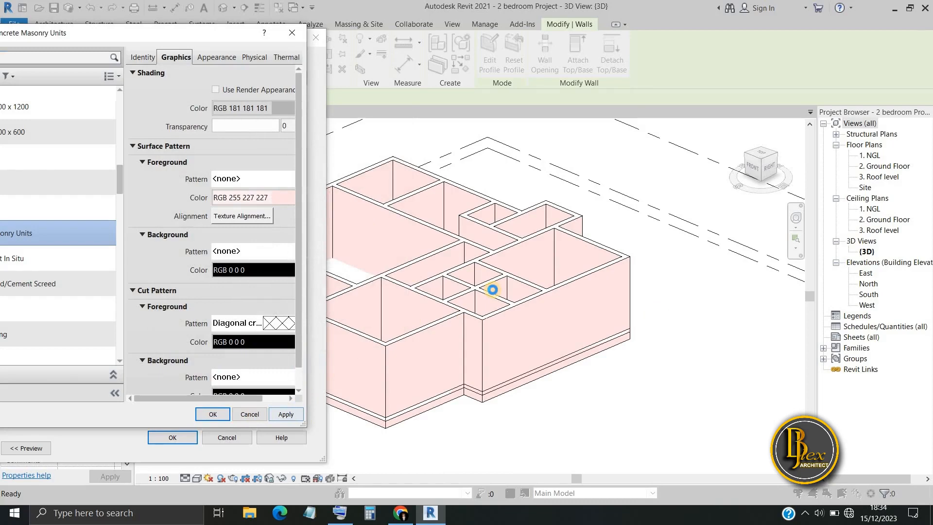
pyautogui.click(213, 414)
pyautogui.click(172, 438)
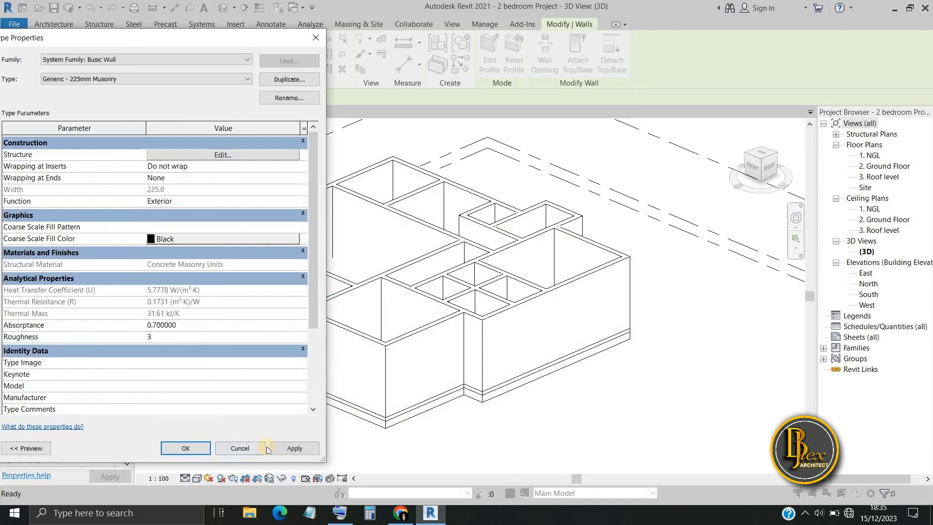
pyautogui.click(186, 448)
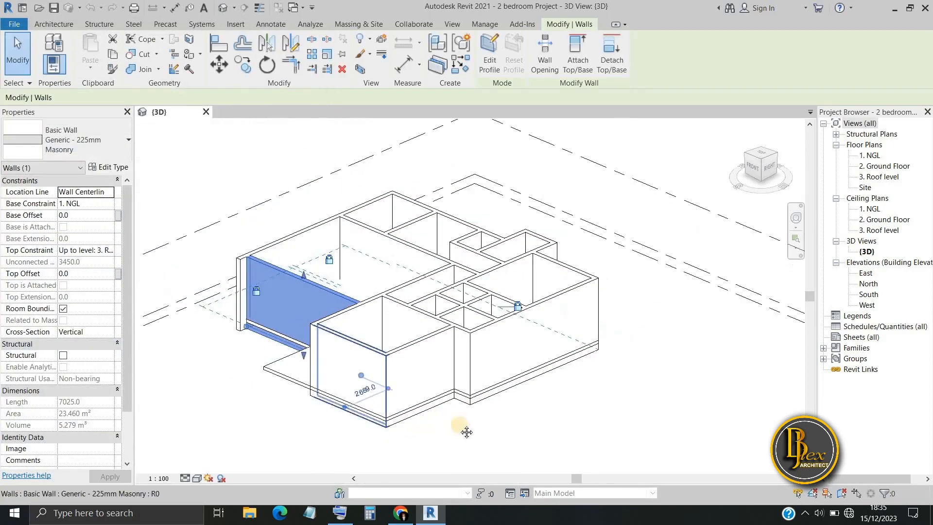
# Clear the wall selection and examine the 150mm floor's edge lines along the base of the exterior walls from several sides
pyautogui.scroll(-1, 466, 432)
pyautogui.moveTo(467, 432); pyautogui.dragTo(566, 425, button='middle')
pyautogui.click(693, 380)
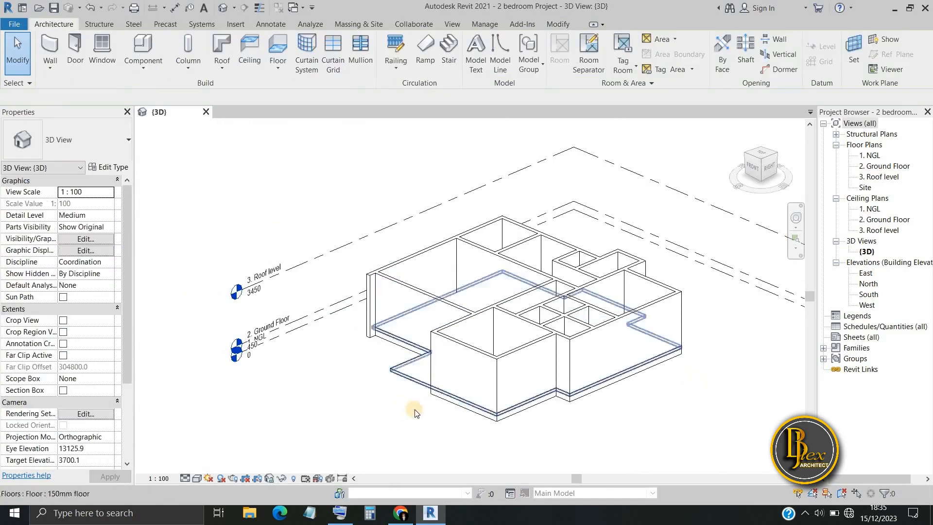
pyautogui.scroll(5, 415, 412)
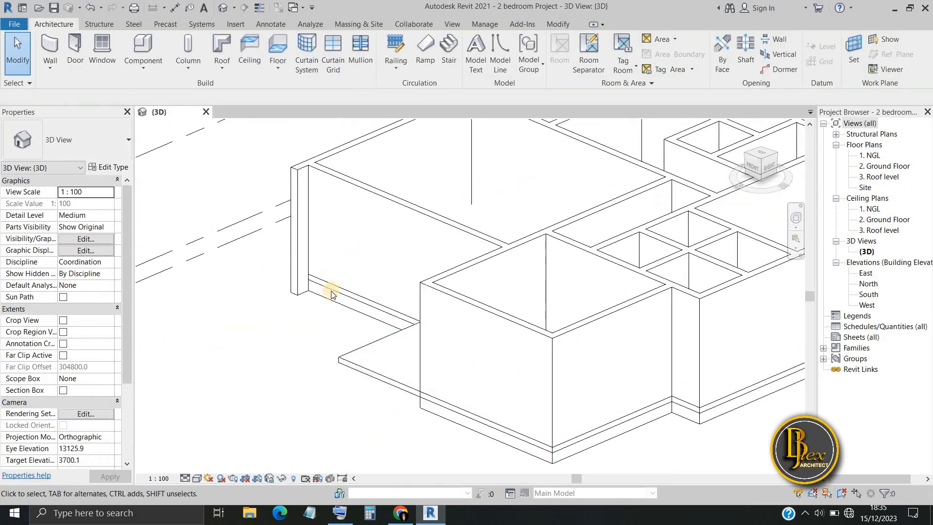
pyautogui.scroll(3, 332, 292)
pyautogui.keyDown('shift'); pyautogui.moveTo(388, 375); pyautogui.dragTo(513, 349, button='middle'); pyautogui.keyUp('shift')
pyautogui.scroll(-2, 508, 343)
pyautogui.moveTo(480, 321); pyautogui.dragTo(409, 240, button='middle')
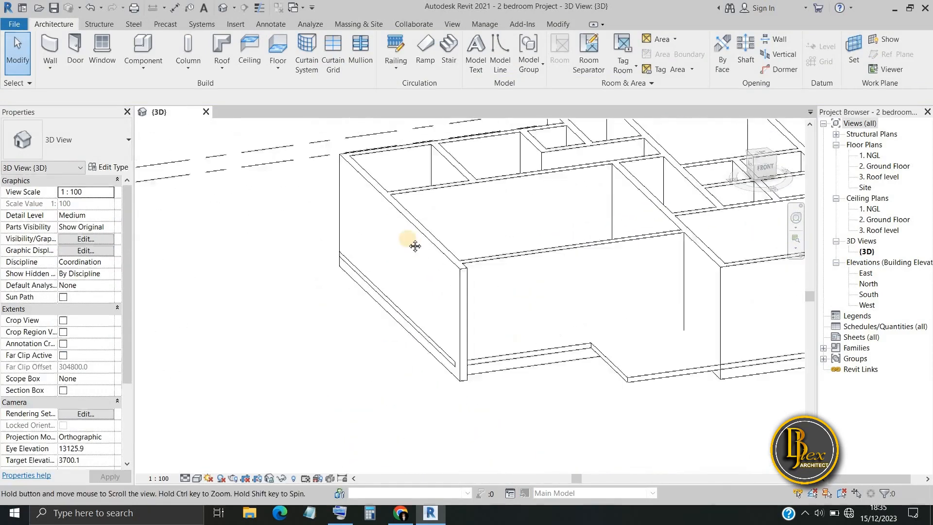
pyautogui.scroll(4, 393, 297)
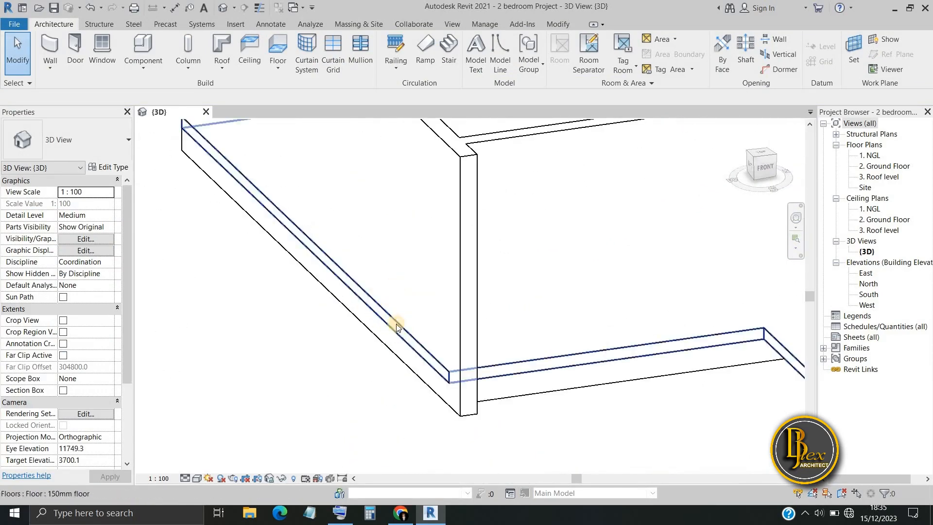
pyautogui.scroll(-5, 603, 411)
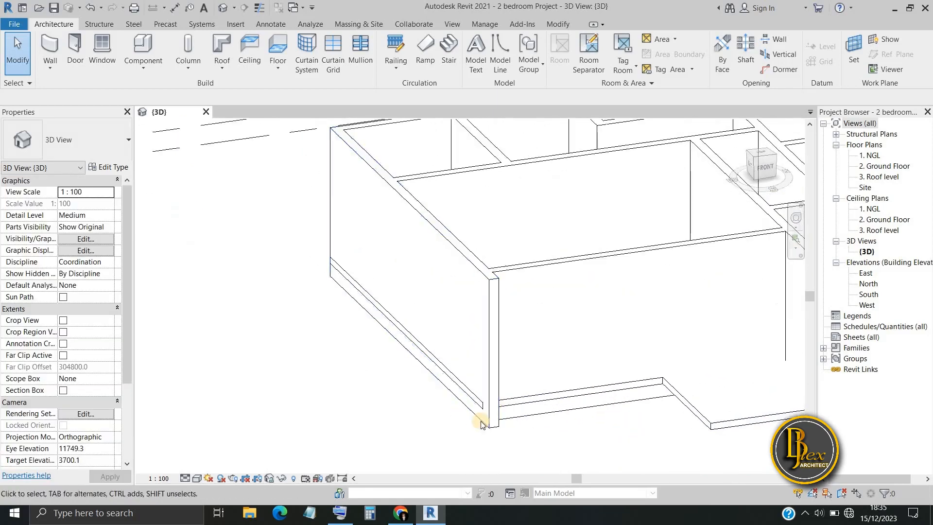
pyautogui.scroll(3, 479, 418)
pyautogui.scroll(-3, 457, 427)
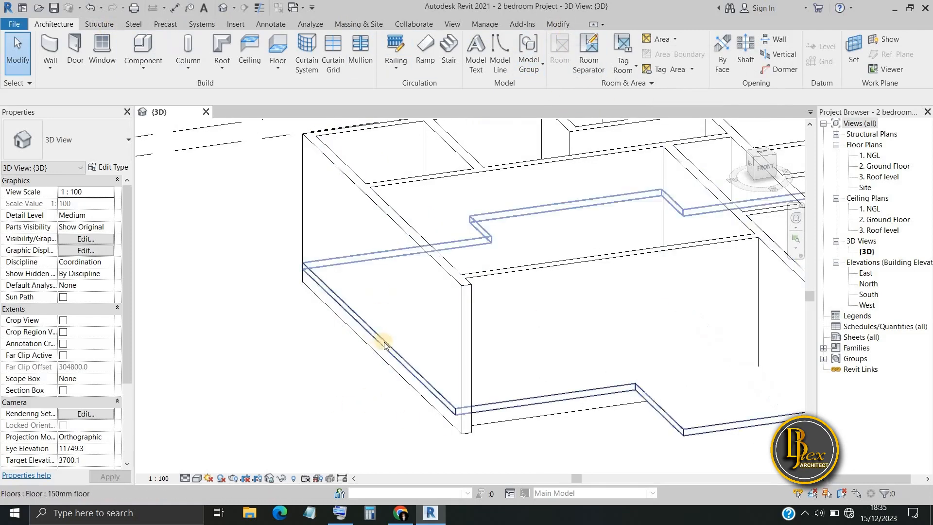
pyautogui.keyDown('shift'); pyautogui.moveTo(360, 377); pyautogui.dragTo(462, 379, button='middle'); pyautogui.keyUp('shift')
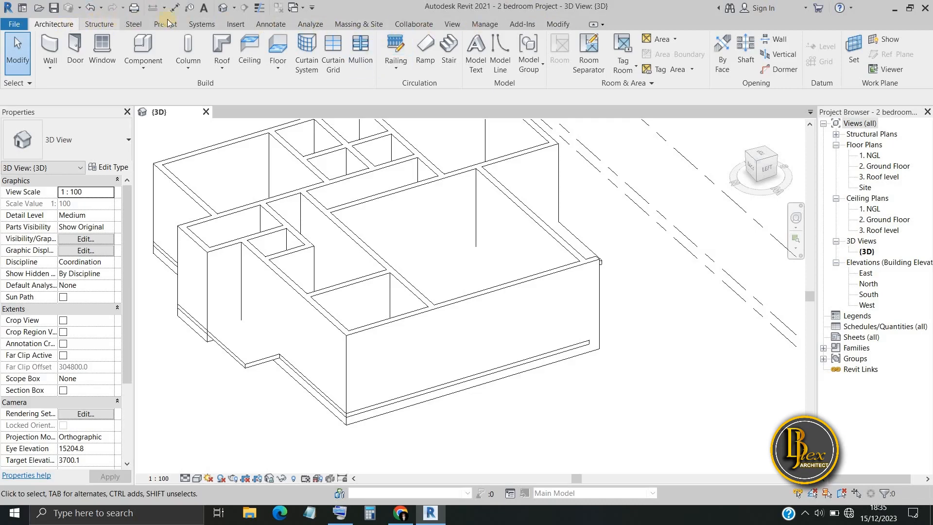
# Apply the <Invisible lines> linework style to the 150mm floor's edge lines along the left-side exterior wall and its adjoining wall
pyautogui.click(566, 28)
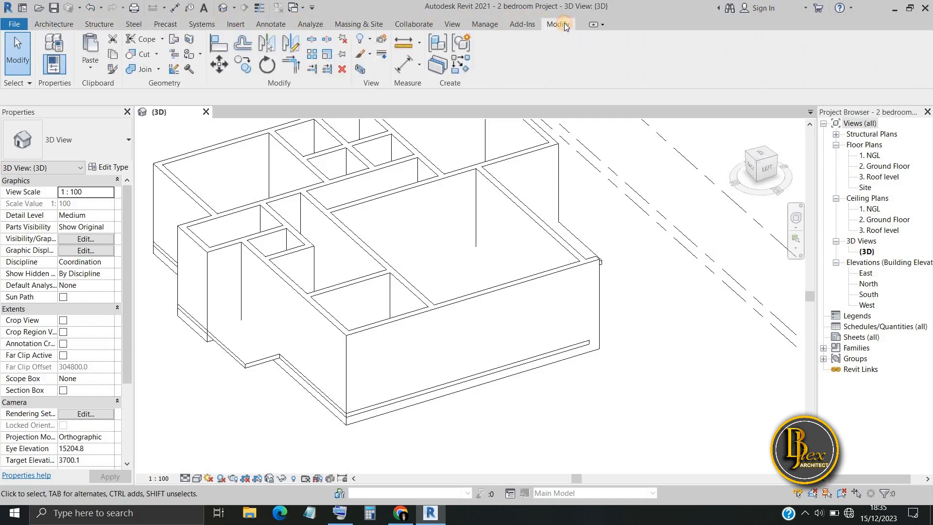
pyautogui.click(381, 55)
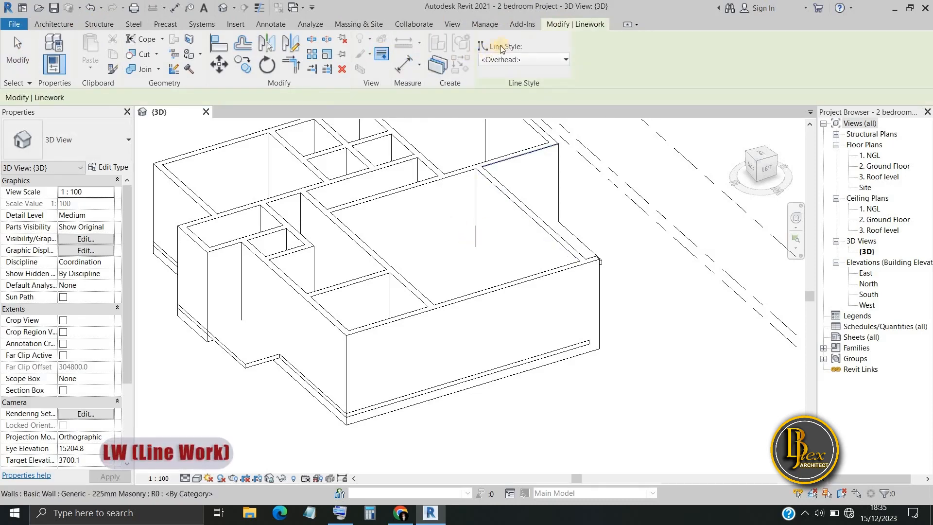
pyautogui.click(566, 60)
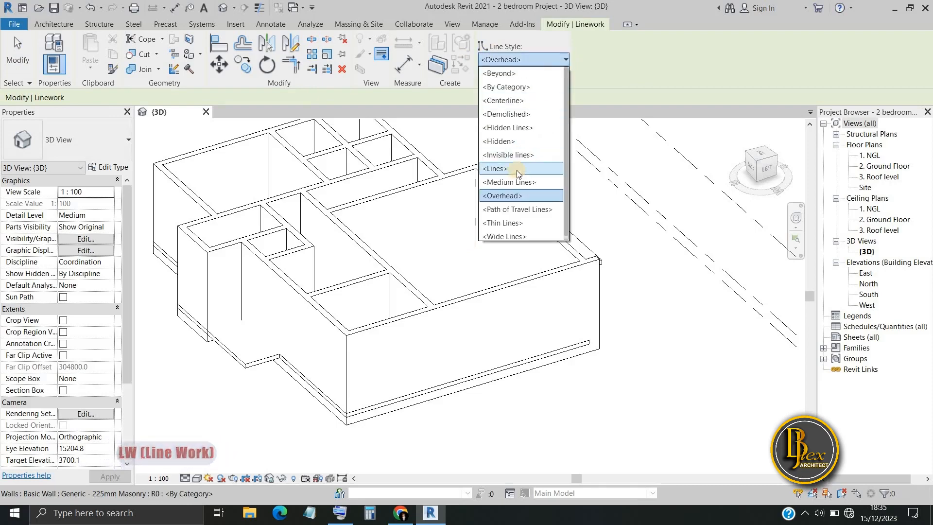
pyautogui.click(516, 154)
pyautogui.scroll(4, 537, 391)
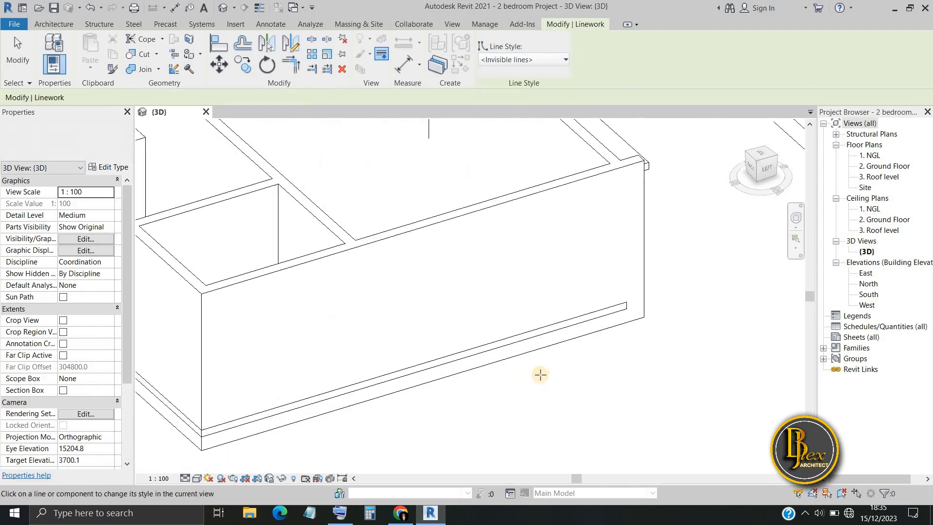
pyautogui.scroll(-1, 628, 359)
pyautogui.moveTo(365, 403); pyautogui.dragTo(506, 363, button='middle')
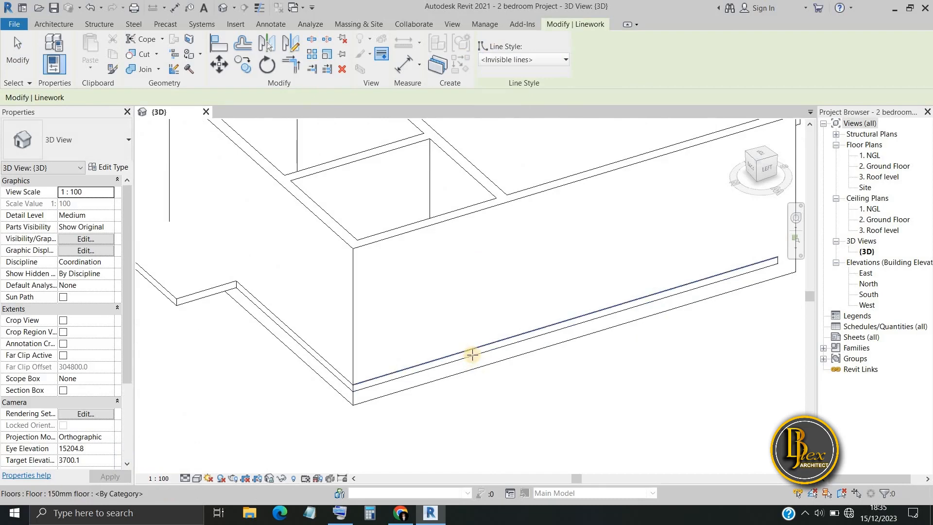
pyautogui.click(471, 353)
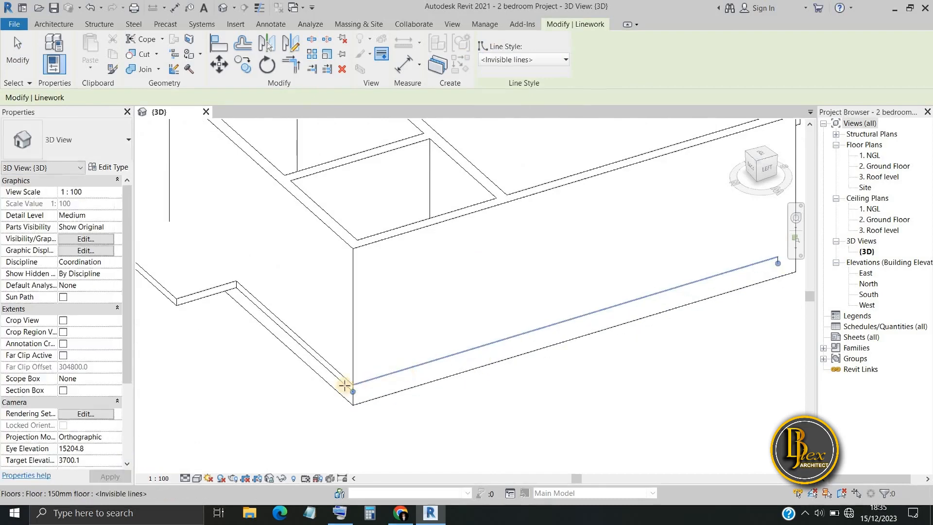
pyautogui.scroll(3, 338, 387)
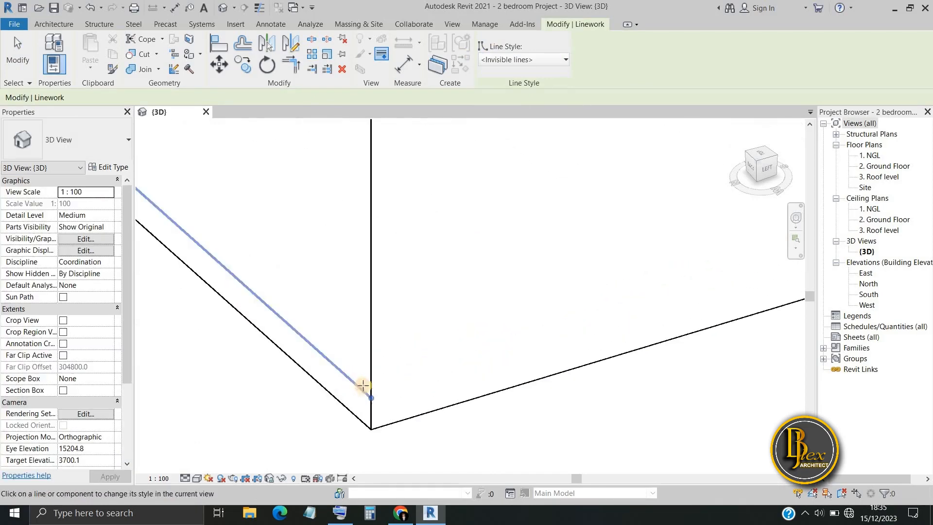
# Hide the 150mm floor's edge lines on the short return wall and the adjoining right-side wall with <Invisible lines>
pyautogui.scroll(-6, 369, 394)
pyautogui.keyDown('shift'); pyautogui.moveTo(386, 402); pyautogui.dragTo(346, 376, button='middle'); pyautogui.keyUp('shift')
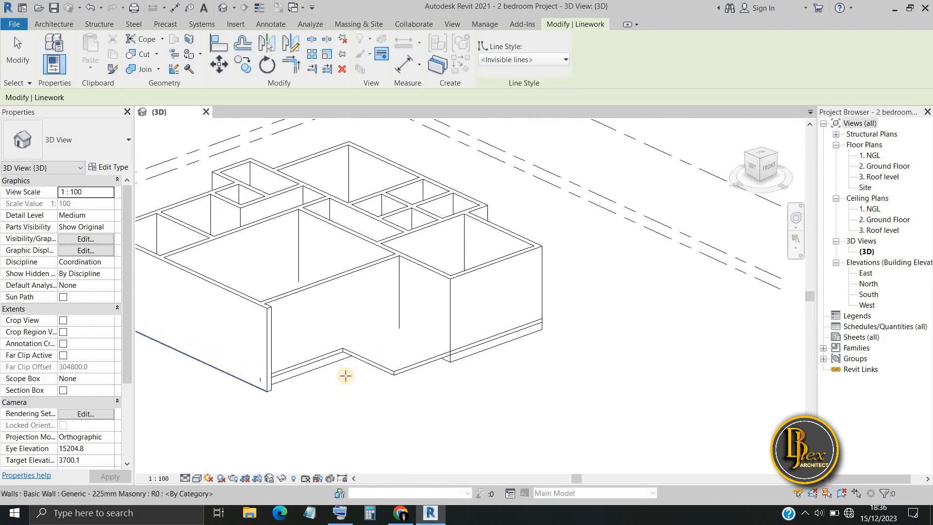
pyautogui.scroll(-3, 346, 376)
pyautogui.keyDown('shift'); pyautogui.moveTo(419, 383); pyautogui.dragTo(360, 401, button='middle'); pyautogui.keyUp('shift')
pyautogui.scroll(5, 399, 373)
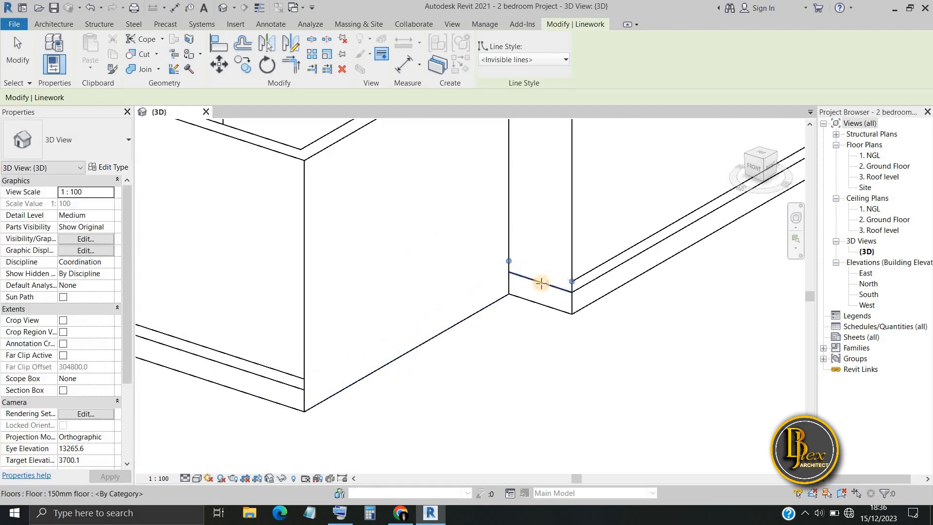
pyautogui.click(542, 283)
pyautogui.click(620, 262)
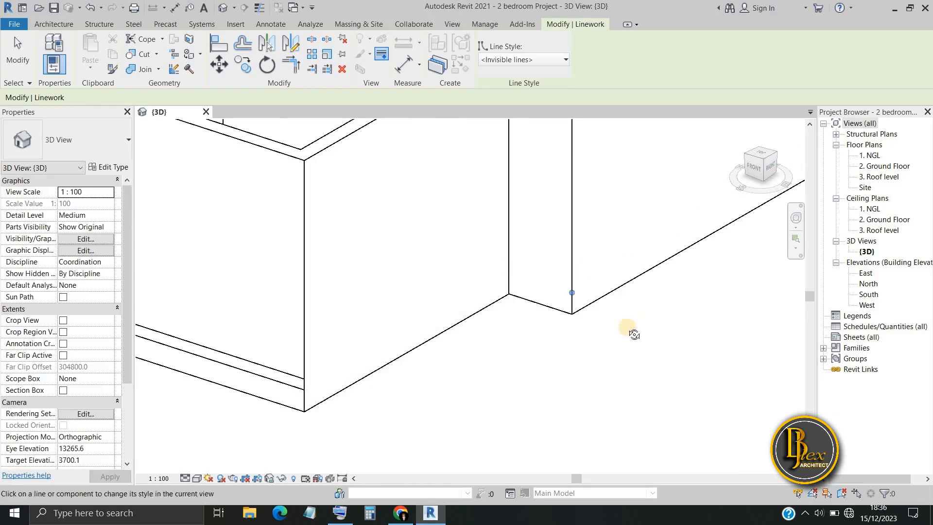
# Hide the floor's edge lines along the back exterior walls, including the projecting room and its short return, with <Invisible lines>
pyautogui.keyDown('shift'); pyautogui.moveTo(634, 334); pyautogui.dragTo(549, 288, button='middle'); pyautogui.keyUp('shift')
pyautogui.click(480, 257)
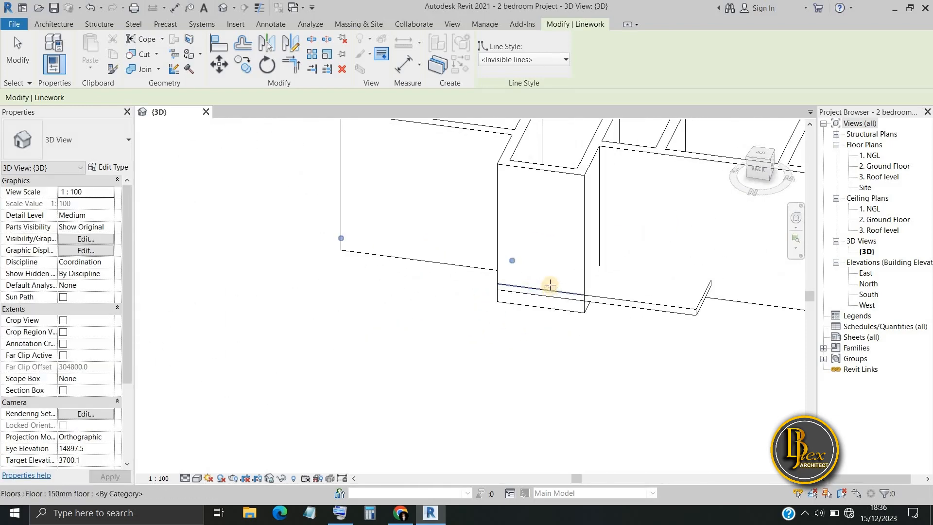
pyautogui.scroll(1, 550, 285)
pyautogui.click(550, 288)
pyautogui.click(550, 303)
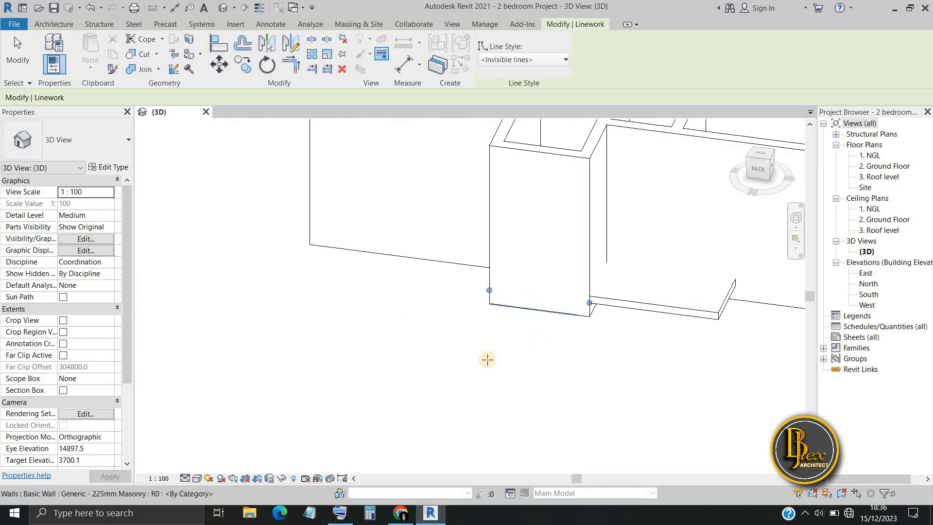
pyautogui.keyDown('shift'); pyautogui.moveTo(545, 369); pyautogui.dragTo(662, 364, button='middle'); pyautogui.keyUp('shift')
pyautogui.scroll(3, 657, 272)
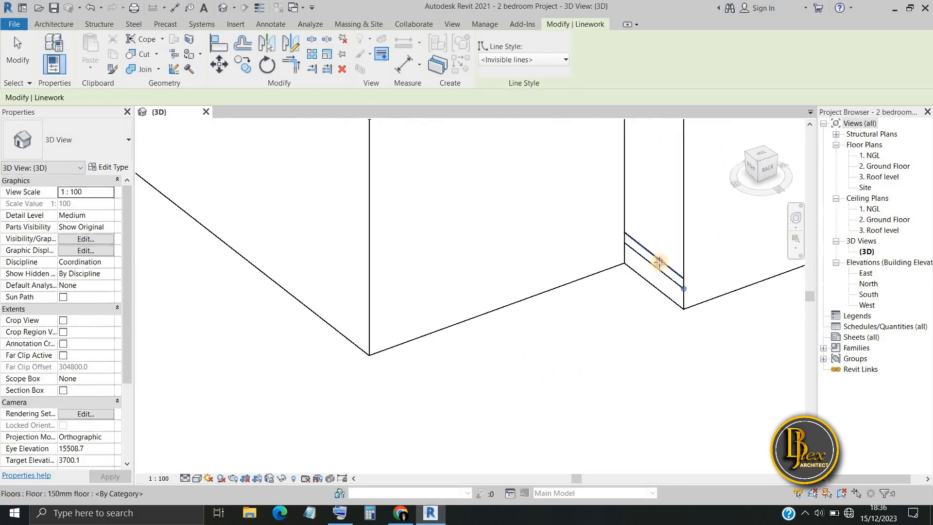
pyautogui.click(659, 261)
pyautogui.scroll(-4, 562, 363)
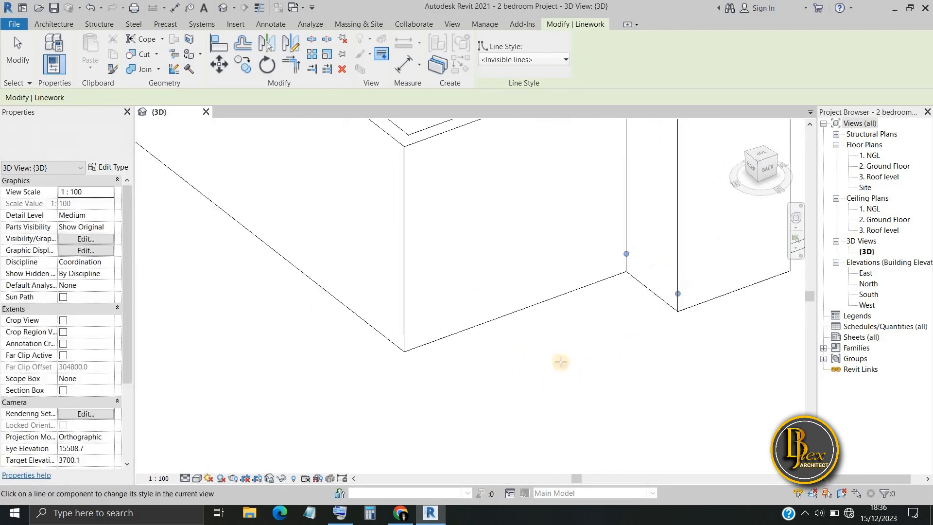
# Open the East elevation, leave the linework command and examine the floor edge lines at the wall base
pyautogui.doubleClick(869, 274)
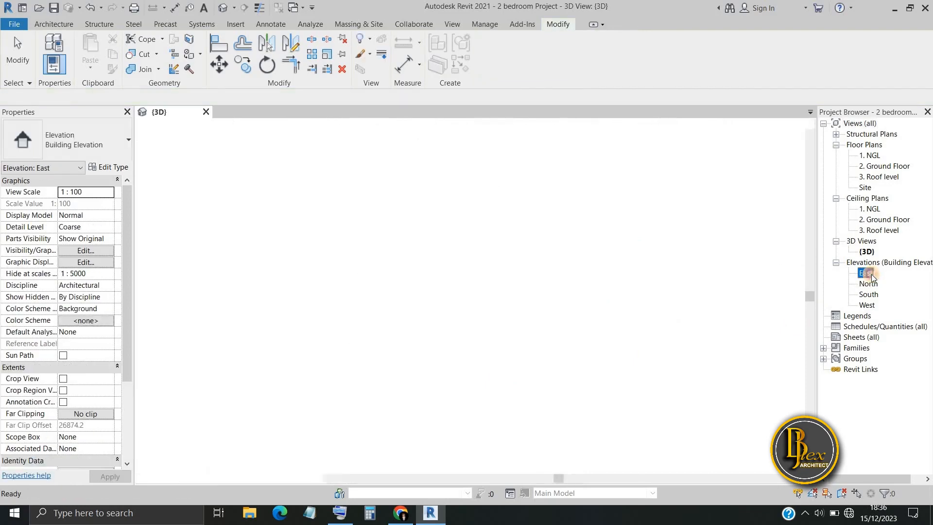
pyautogui.scroll(2, 288, 333)
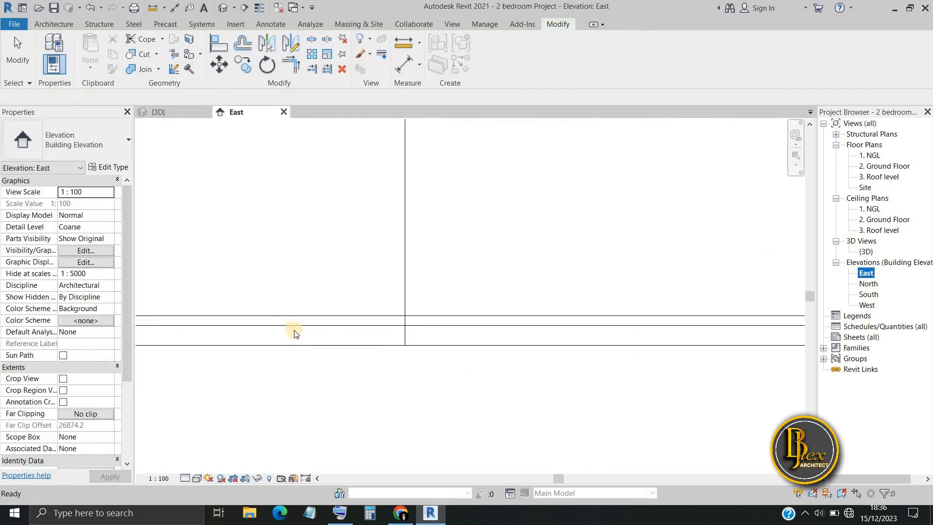
pyautogui.scroll(4, 561, 343)
pyautogui.press('Escape')
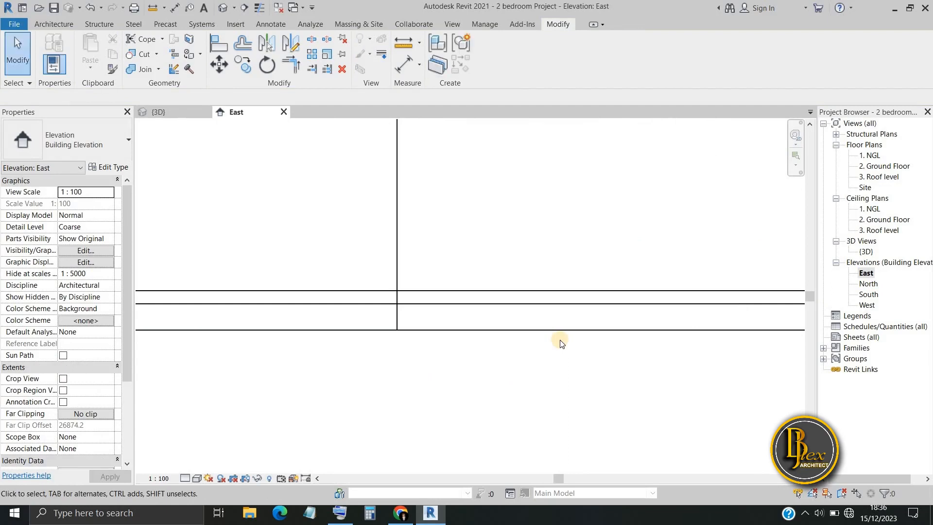
pyautogui.scroll(-1, 558, 343)
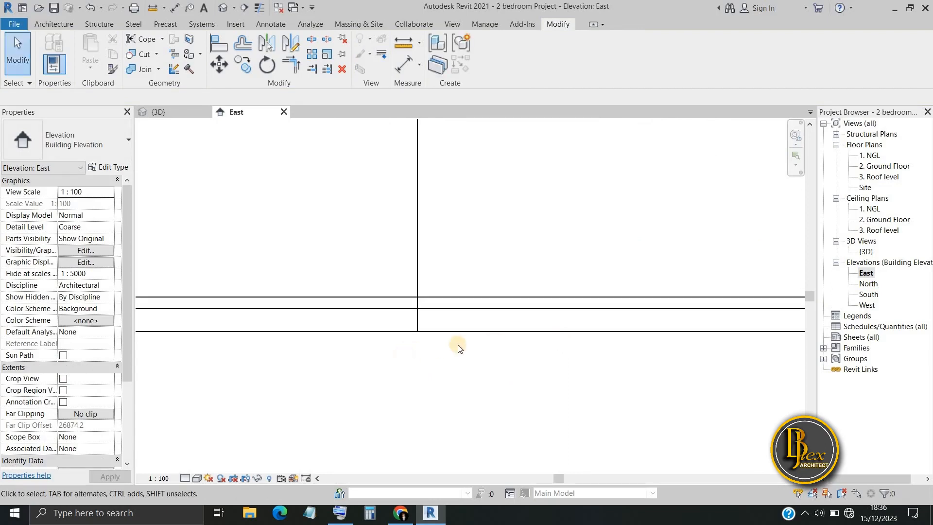
pyautogui.scroll(-2, 459, 348)
pyautogui.scroll(-1, 385, 402)
pyautogui.scroll(2, 381, 376)
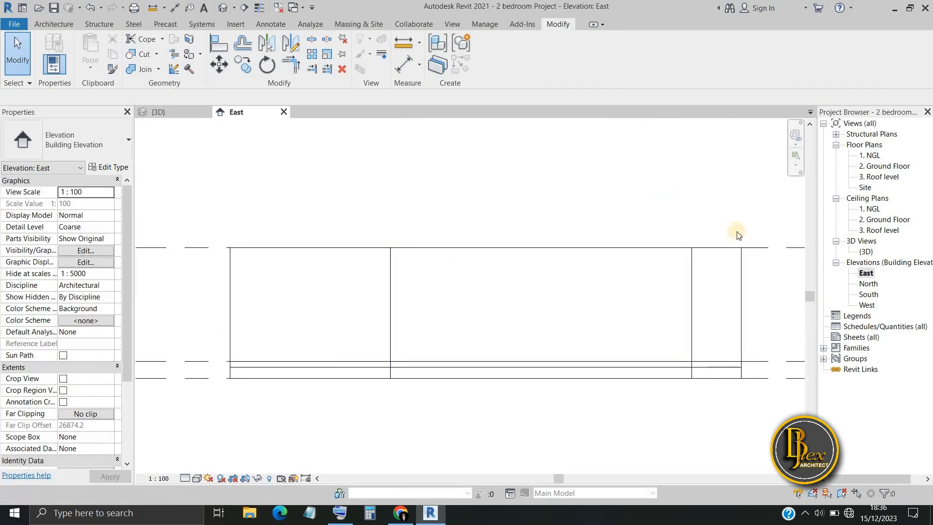
# Return to the {3D} view and inspect the wall bases around the house for remaining floor edge lines
pyautogui.doubleClick(866, 252)
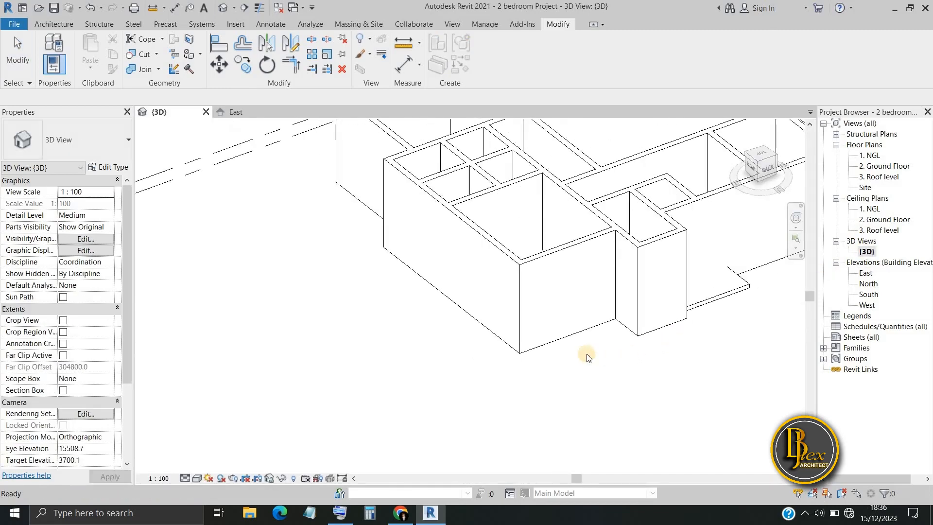
pyautogui.moveTo(610, 381); pyautogui.dragTo(424, 372, button='middle')
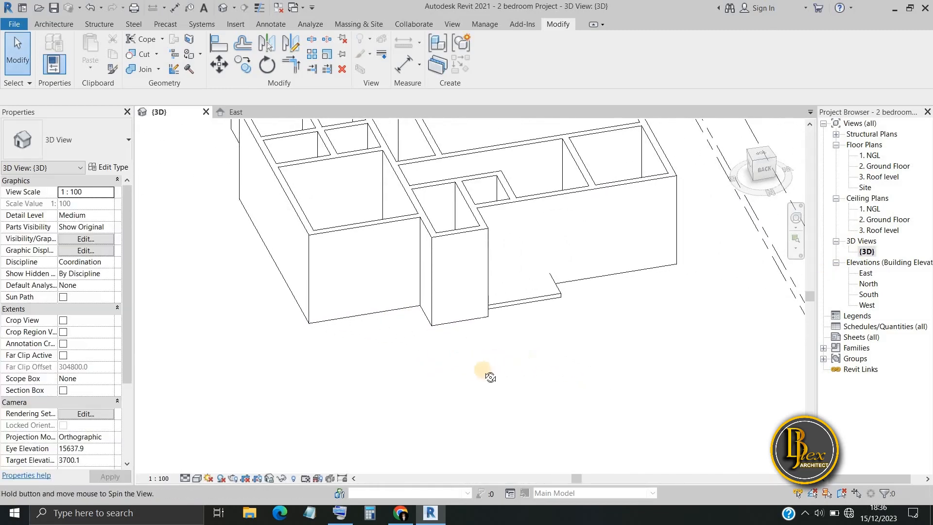
pyautogui.keyDown('shift'); pyautogui.moveTo(490, 377); pyautogui.dragTo(535, 357, button='middle'); pyautogui.keyUp('shift')
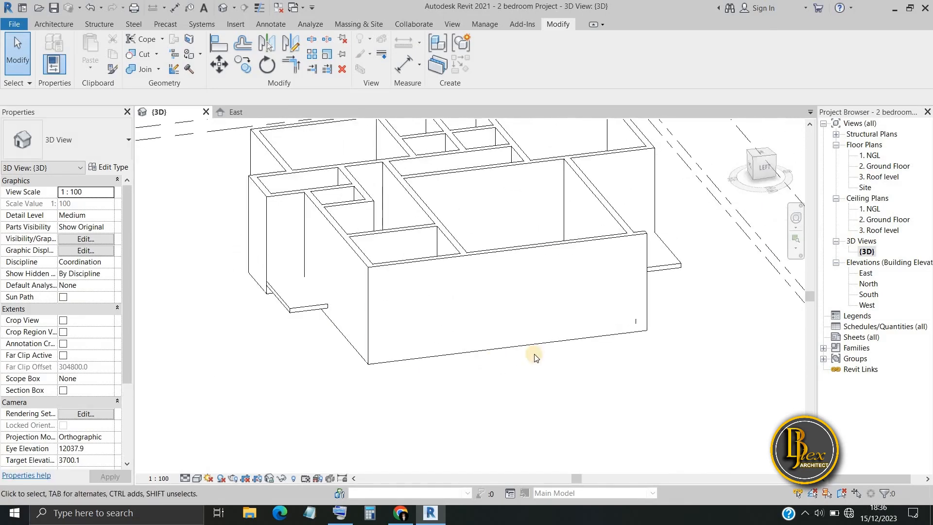
pyautogui.scroll(-4, 535, 357)
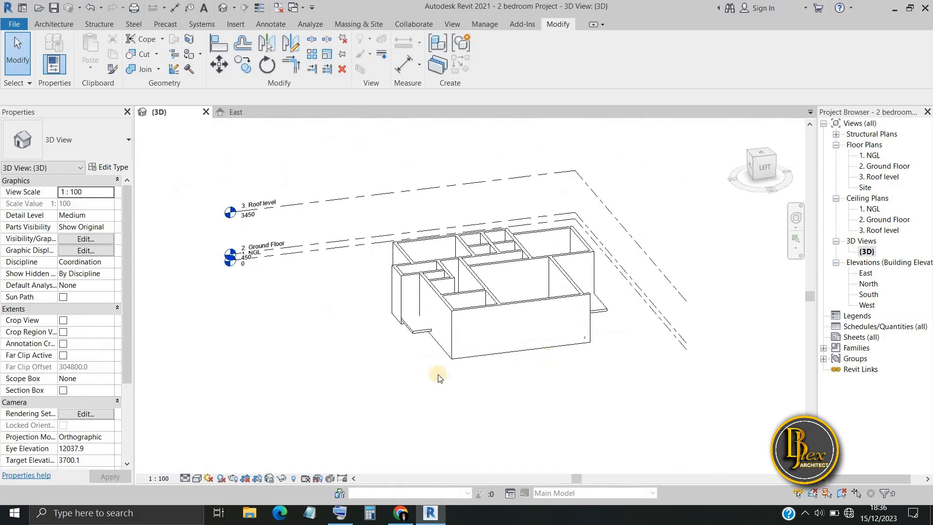
# Open the North and South elevations and examine the floor edge lines across the exterior walls
pyautogui.doubleClick(870, 284)
pyautogui.doubleClick(873, 293)
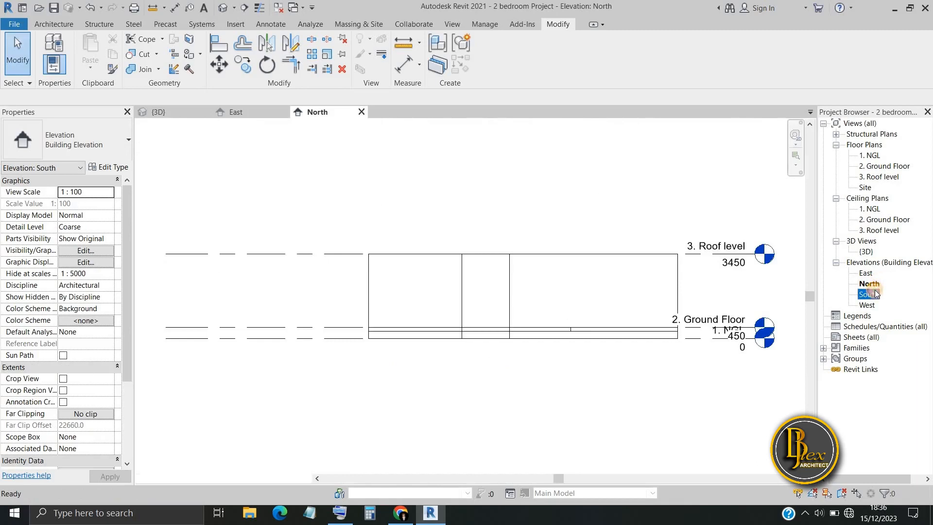
pyautogui.scroll(5, 445, 333)
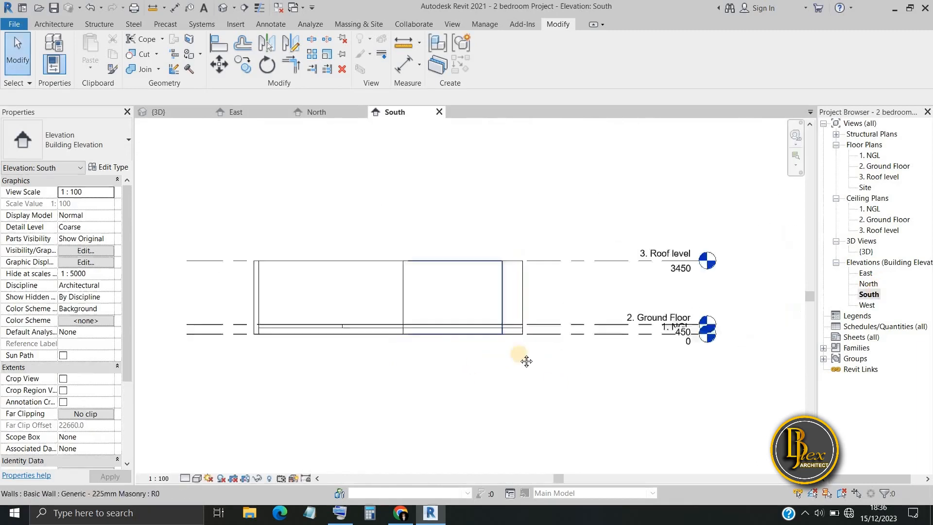
pyautogui.scroll(2, 504, 334)
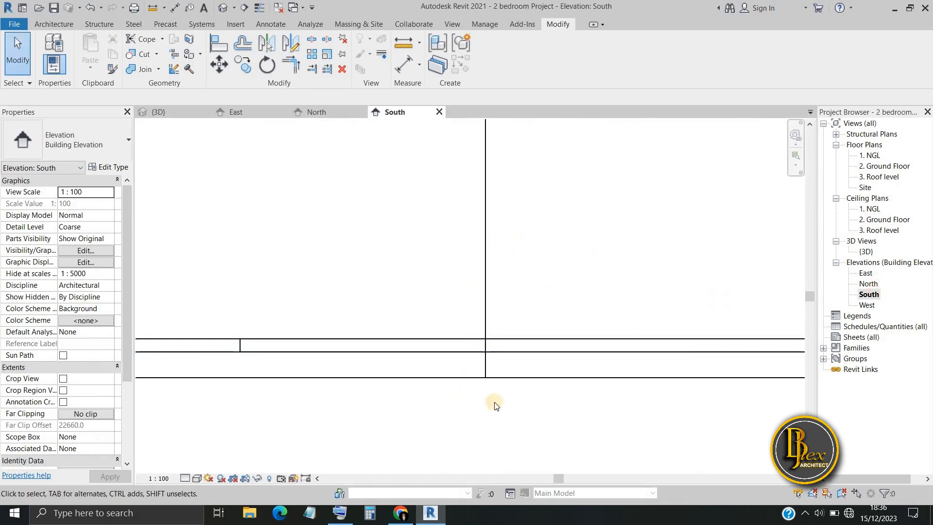
pyautogui.scroll(-5, 478, 427)
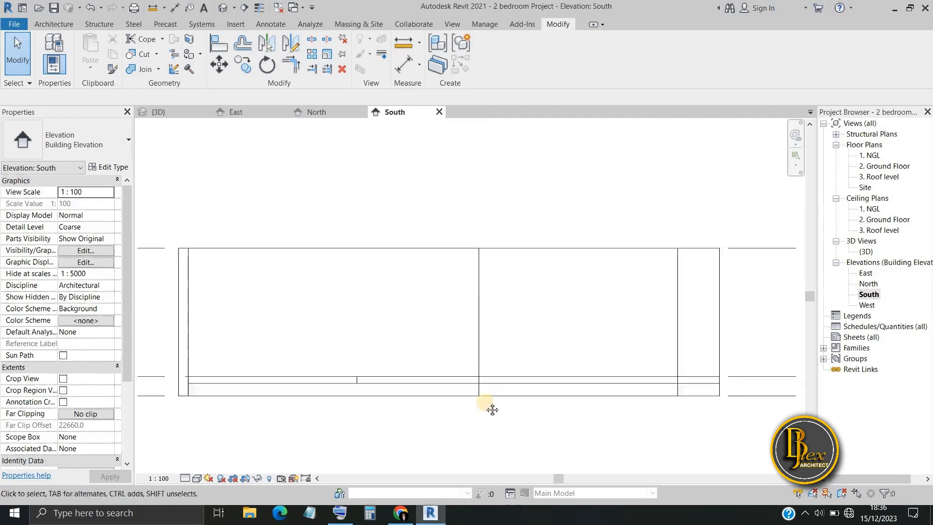
pyautogui.moveTo(492, 409); pyautogui.dragTo(521, 416, button='middle')
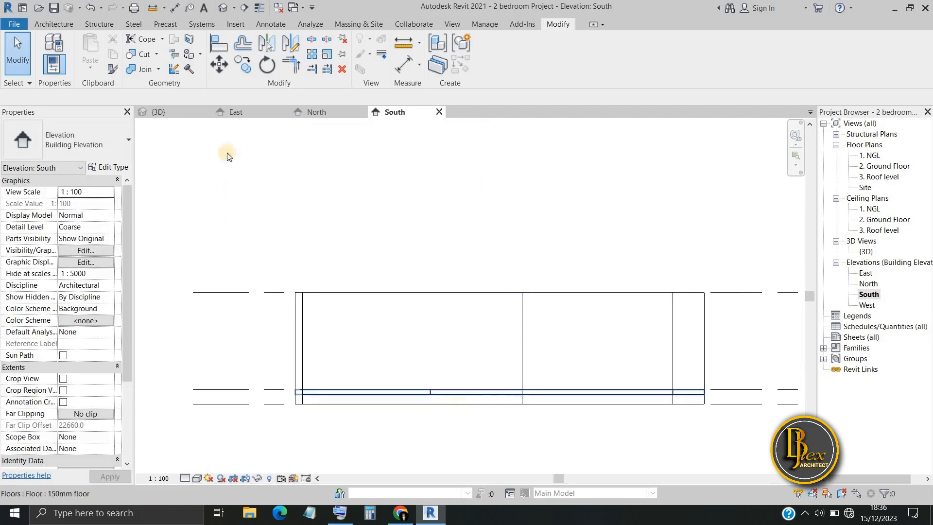
# Open the 2. Ground Floor plan and select the 150mm floor to check its outline against the exterior walls
pyautogui.doubleClick(879, 165)
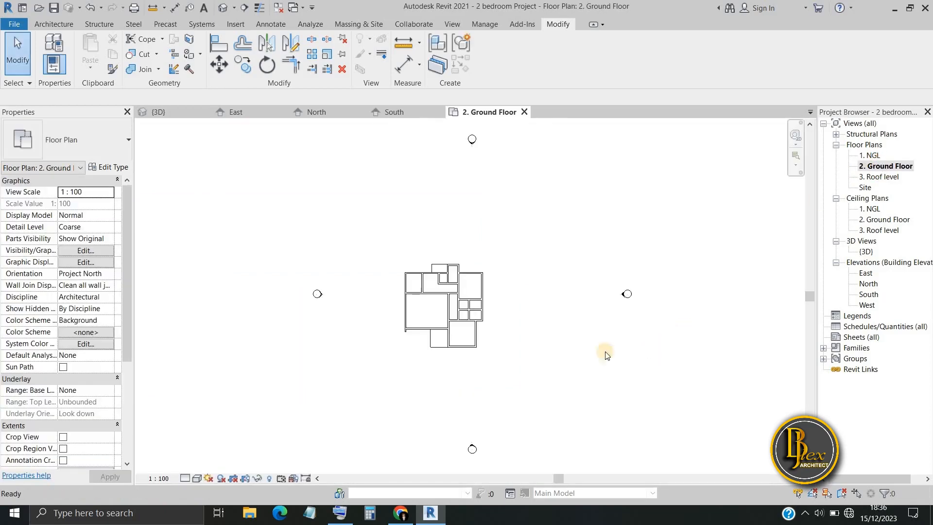
pyautogui.scroll(3, 468, 349)
pyautogui.scroll(2, 402, 425)
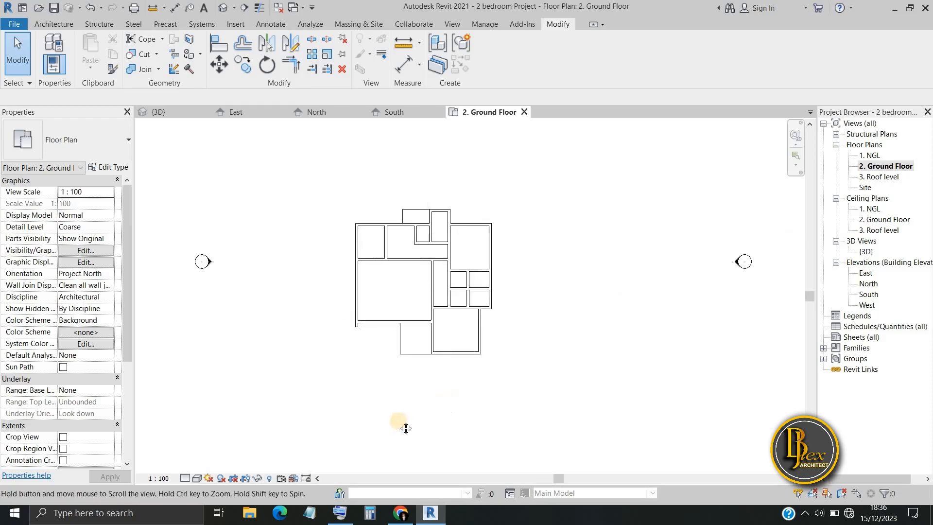
pyautogui.scroll(2, 312, 364)
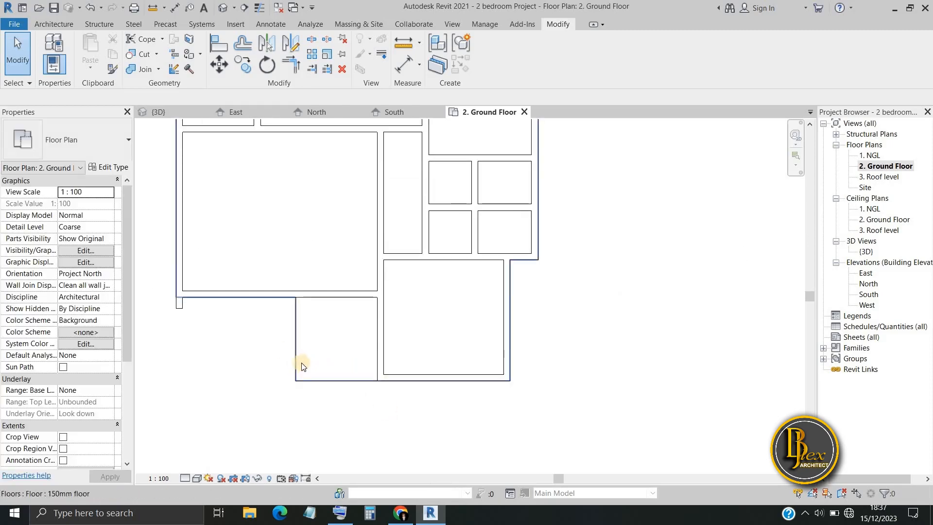
pyautogui.click(294, 360)
pyautogui.scroll(3, 150, 266)
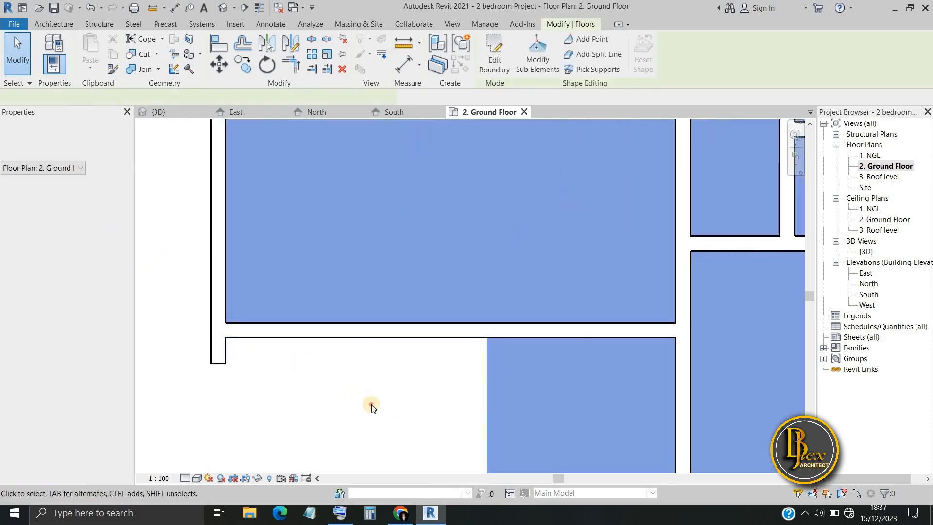
pyautogui.click(371, 402)
pyautogui.click(229, 325)
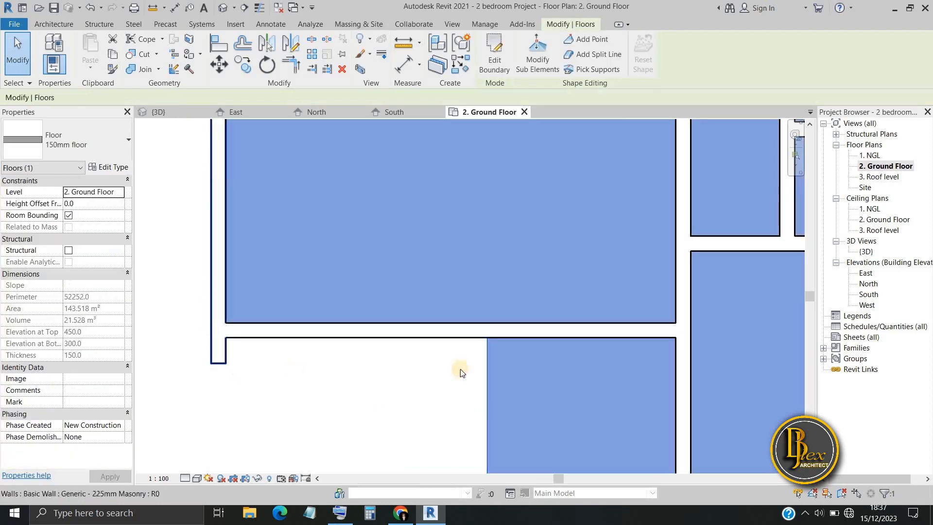
pyautogui.scroll(-5, 444, 312)
pyautogui.moveTo(393, 351); pyautogui.dragTo(398, 383, button='middle')
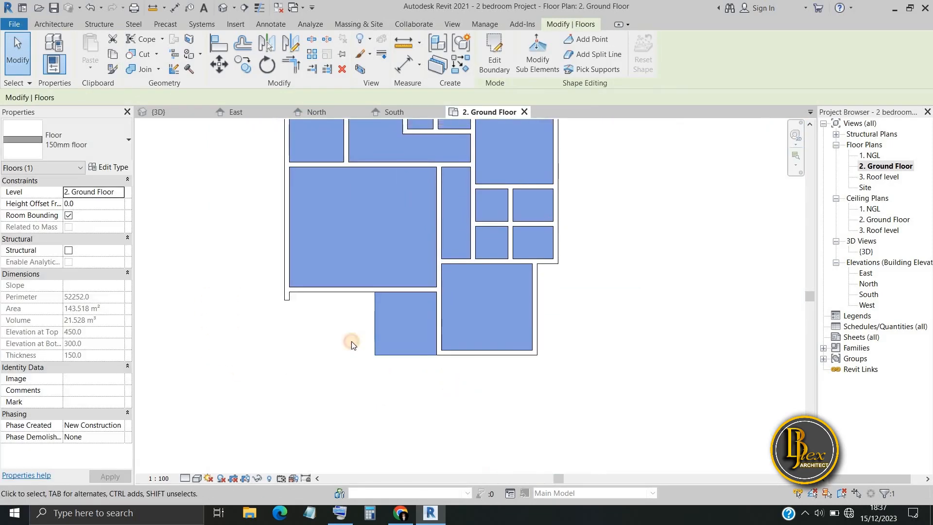
pyautogui.click(351, 342)
# Copy all walls and the floor of the house horizontally to the open space east of the original
pyautogui.scroll(-2, 351, 342)
pyautogui.moveTo(351, 342); pyautogui.dragTo(345, 374, button='middle')
pyautogui.moveTo(264, 409); pyautogui.dragTo(512, 206)
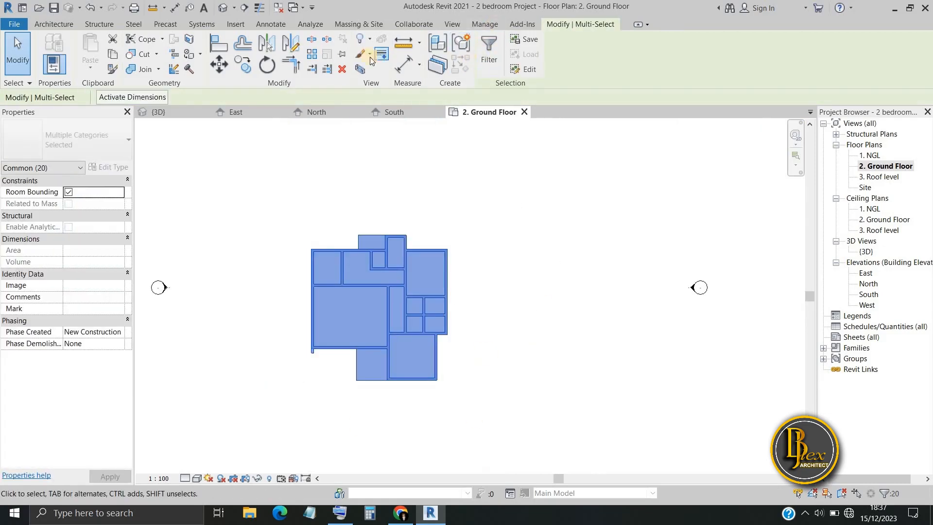
pyautogui.click(245, 69)
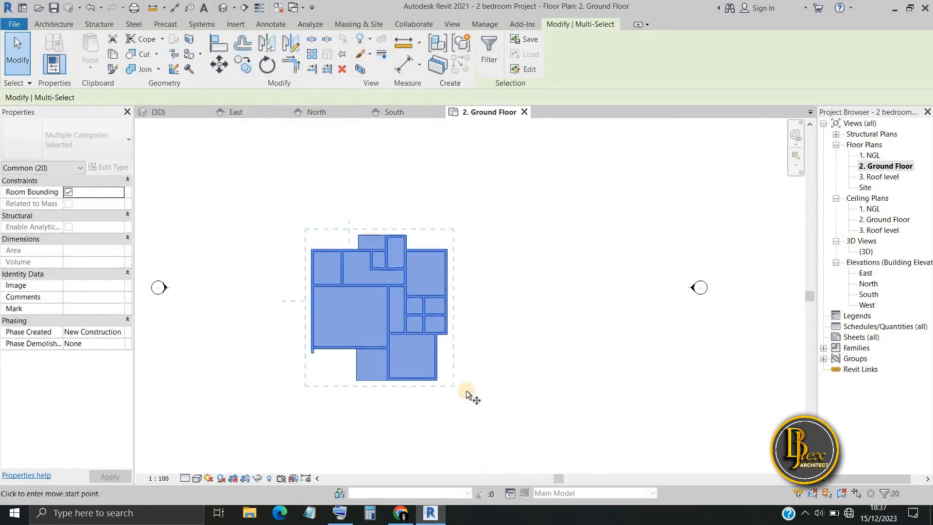
pyautogui.click(439, 378)
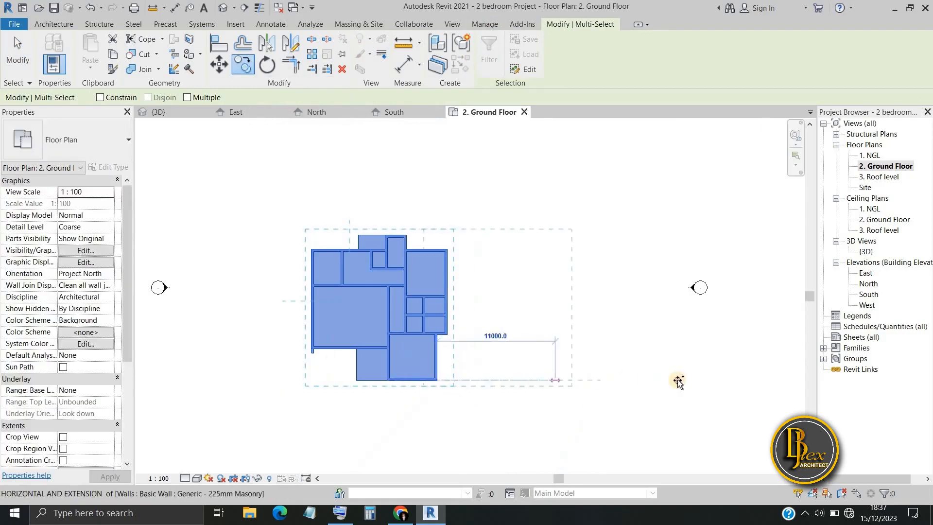
pyautogui.click(652, 380)
pyautogui.scroll(-2, 715, 409)
pyautogui.moveTo(715, 409); pyautogui.dragTo(602, 412, button='middle')
pyautogui.scroll(4, 603, 411)
pyautogui.click(398, 424)
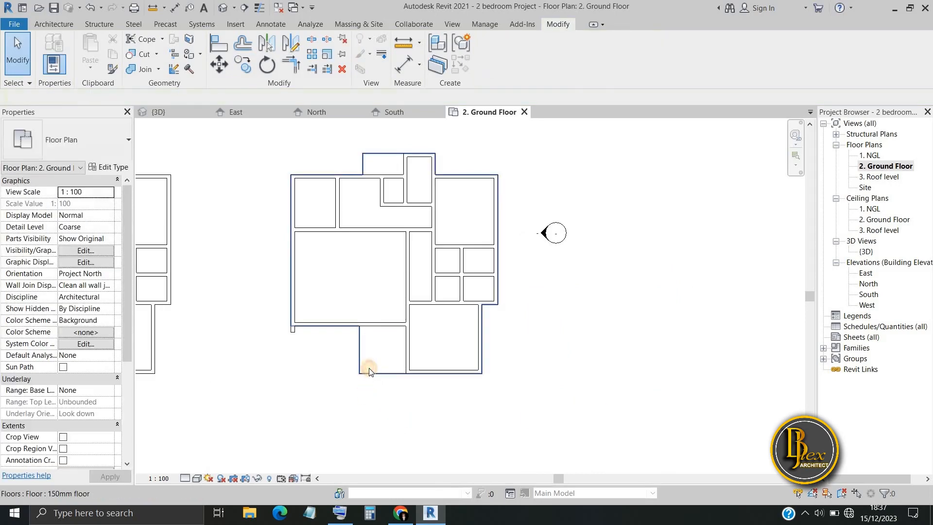
# Delete the 150mm floor from the copied house, keeping its walls
pyautogui.click(369, 368)
pyautogui.click(329, 234)
pyautogui.scroll(-4, 329, 234)
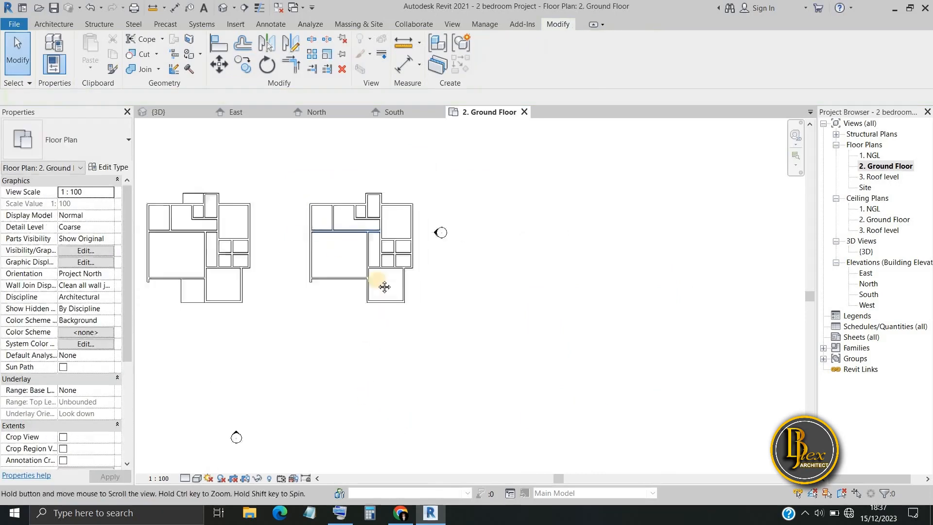
pyautogui.moveTo(384, 286); pyautogui.dragTo(421, 340, button='middle')
pyautogui.scroll(5, 268, 354)
pyautogui.scroll(-1, 344, 369)
pyautogui.moveTo(344, 369); pyautogui.dragTo(401, 380, button='middle')
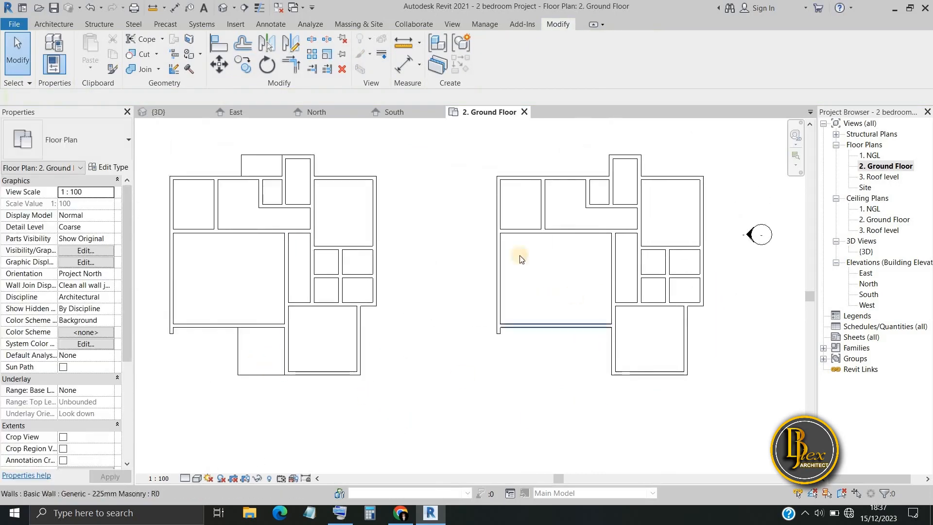
# Start a 150mm floor in the copied house and sketch its boundary down the inner face of the west wall
pyautogui.moveTo(444, 344); pyautogui.dragTo(276, 357, button='middle')
pyautogui.scroll(3, 410, 342)
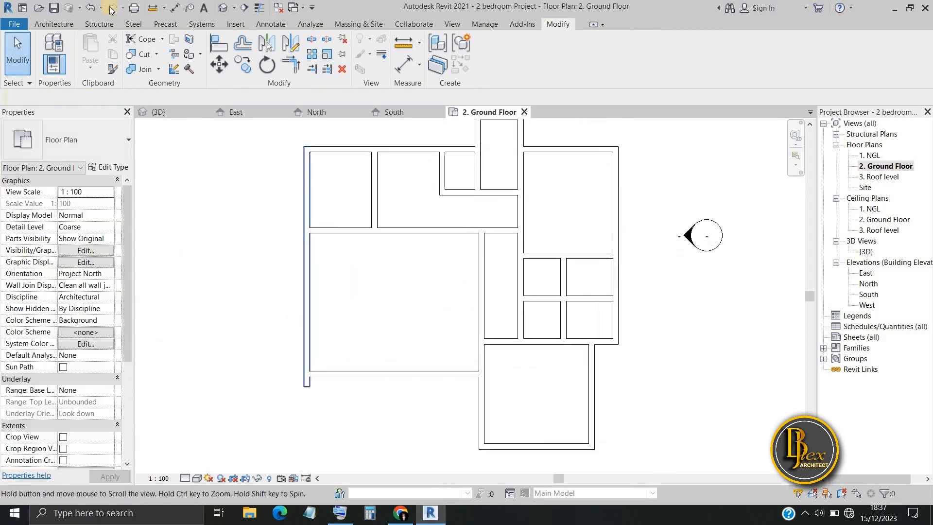
pyautogui.click(52, 24)
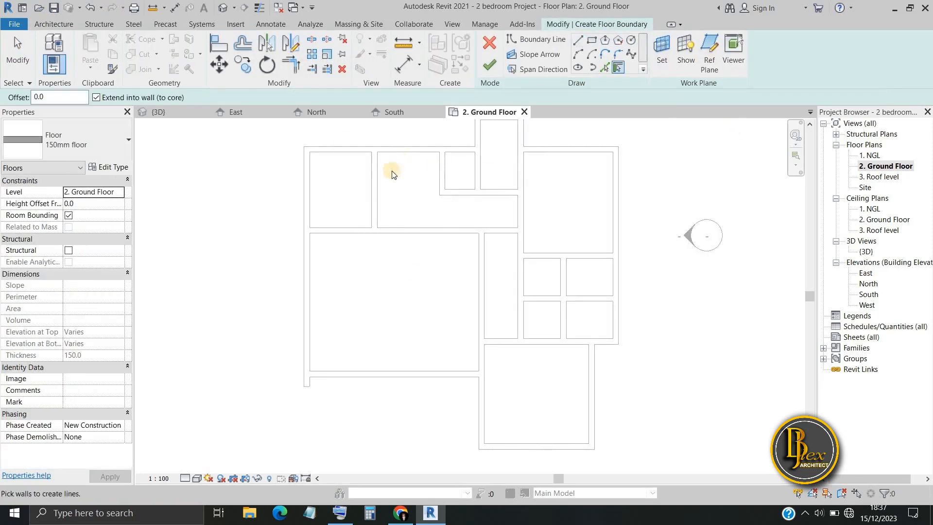
pyautogui.scroll(4, 393, 174)
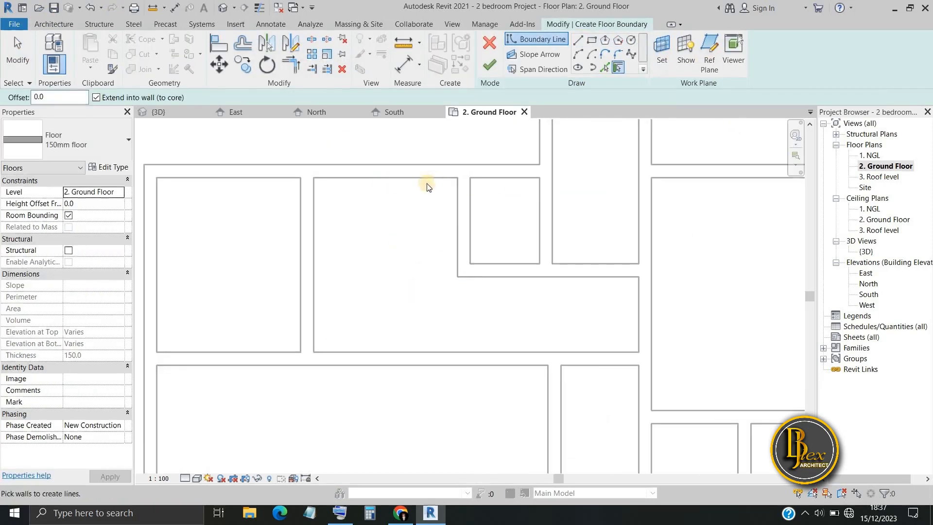
pyautogui.click(580, 41)
pyautogui.moveTo(385, 232); pyautogui.dragTo(481, 226, button='middle')
pyautogui.click(252, 172)
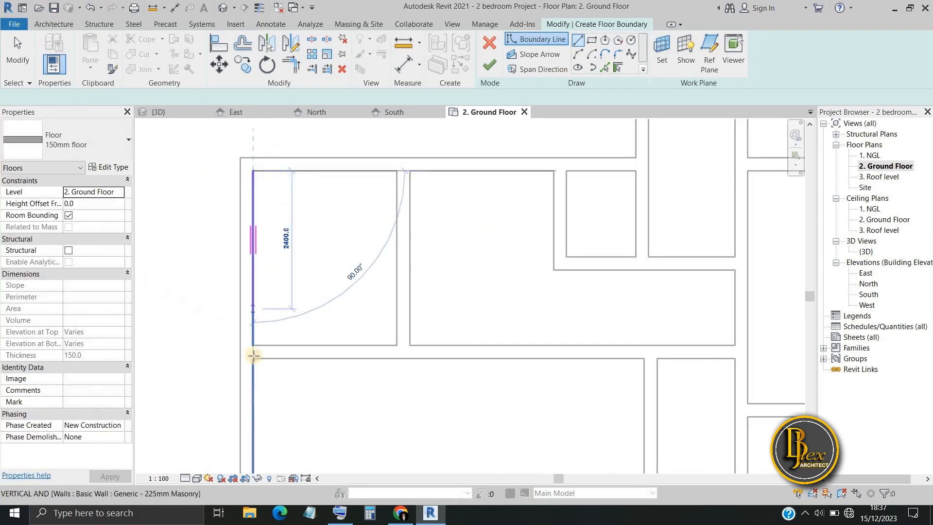
pyautogui.moveTo(248, 379); pyautogui.dragTo(223, 253, button='middle')
pyautogui.scroll(-1, 223, 193)
pyautogui.click(225, 319)
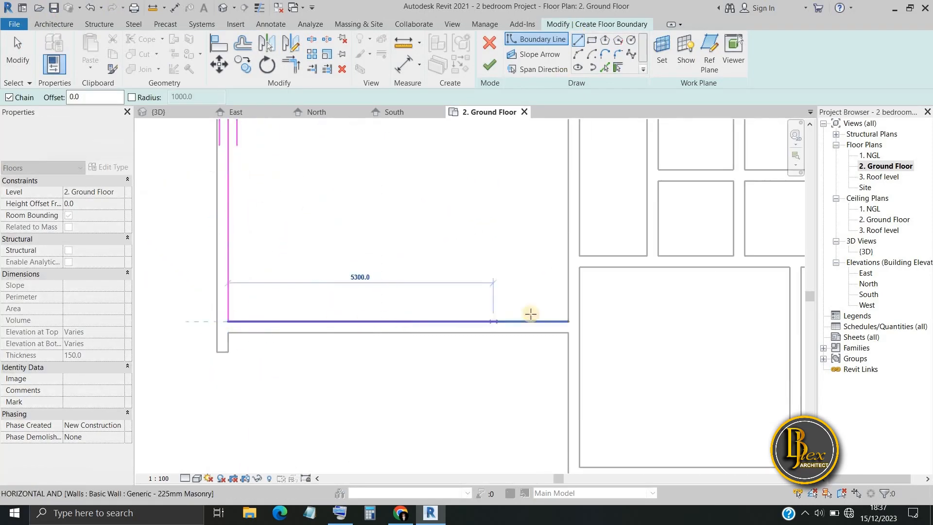
# Continue the floor boundary along the living room's south wall, then down and across the master bedroom to its inner southeast corner
pyautogui.click(567, 320)
pyautogui.scroll(-1, 569, 384)
pyautogui.moveTo(569, 386); pyautogui.dragTo(535, 320, button='middle')
pyautogui.scroll(5, 537, 387)
pyautogui.click(538, 391)
pyautogui.moveTo(656, 392); pyautogui.dragTo(274, 383, button='middle')
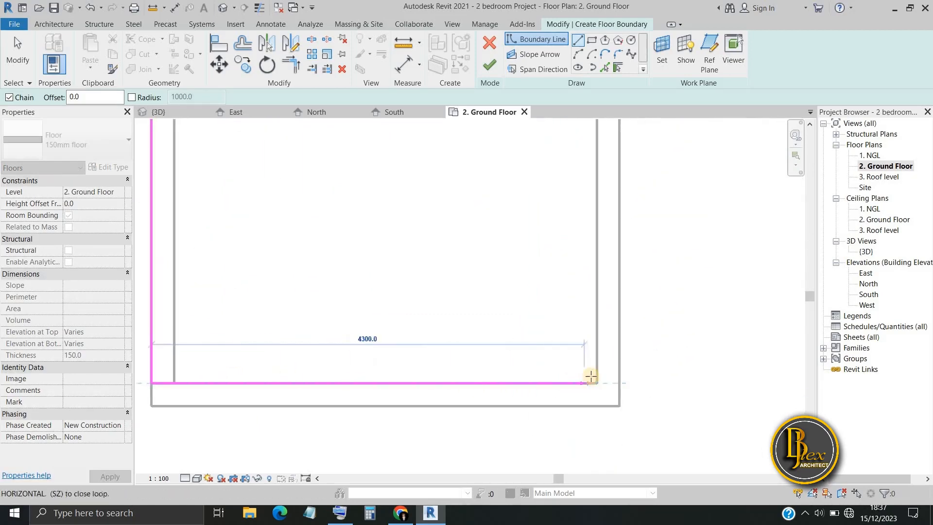
pyautogui.click(596, 381)
# Continue the floor boundary up the master bedroom's east wall, around the WC offset and along the east wall to the bedroom's inner northeast corner
pyautogui.scroll(-1, 598, 242)
pyautogui.moveTo(600, 241); pyautogui.dragTo(606, 470, button='middle')
pyautogui.scroll(-1, 606, 467)
pyautogui.click(602, 260)
pyautogui.click(675, 260)
pyautogui.moveTo(676, 189); pyautogui.dragTo(679, 252, button='middle')
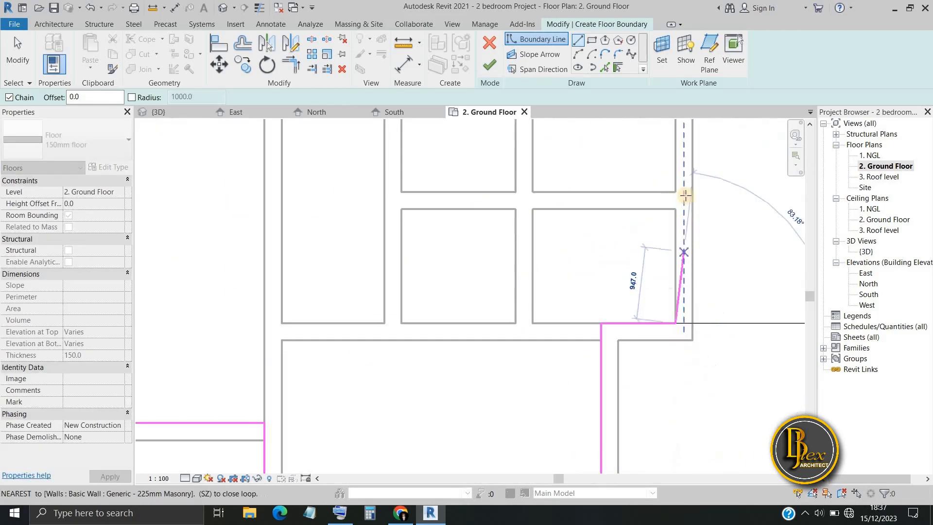
pyautogui.scroll(-1, 661, 164)
pyautogui.moveTo(661, 164); pyautogui.dragTo(669, 523, button='middle')
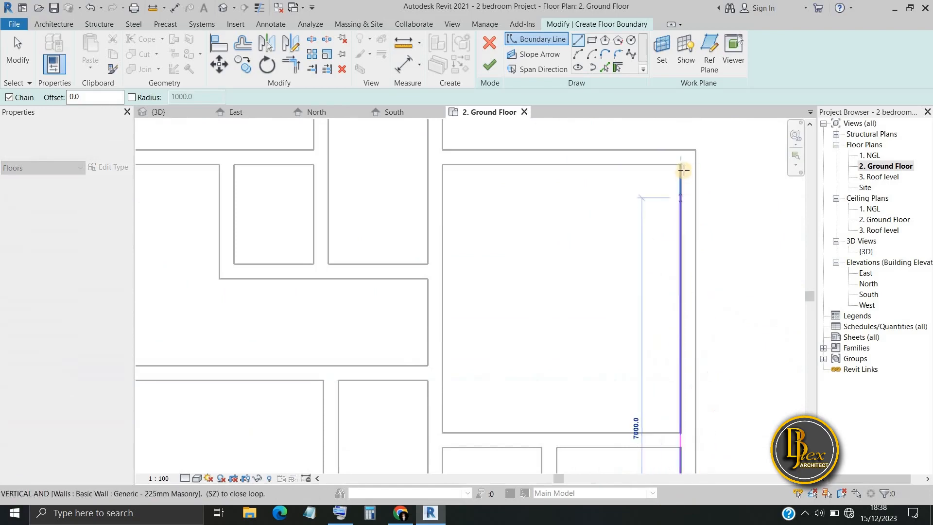
pyautogui.scroll(2, 681, 169)
pyautogui.scroll(1, 681, 168)
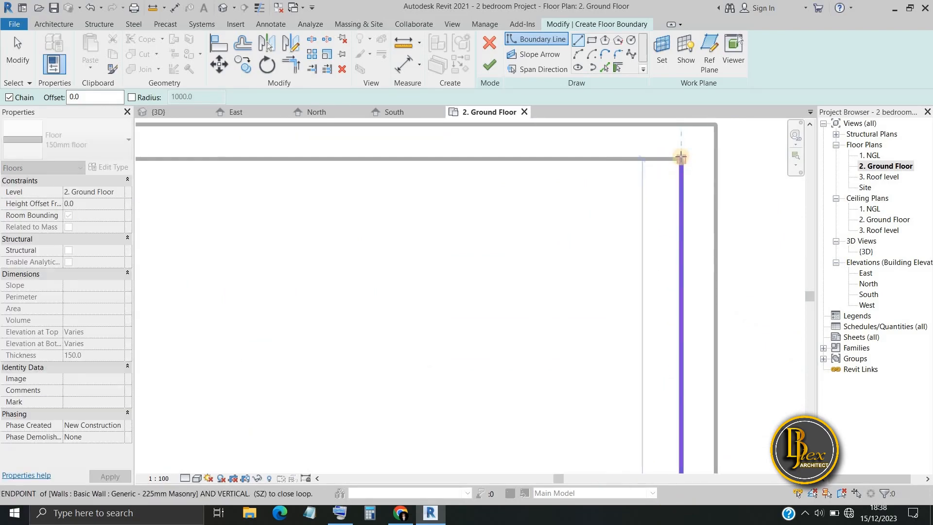
pyautogui.click(681, 156)
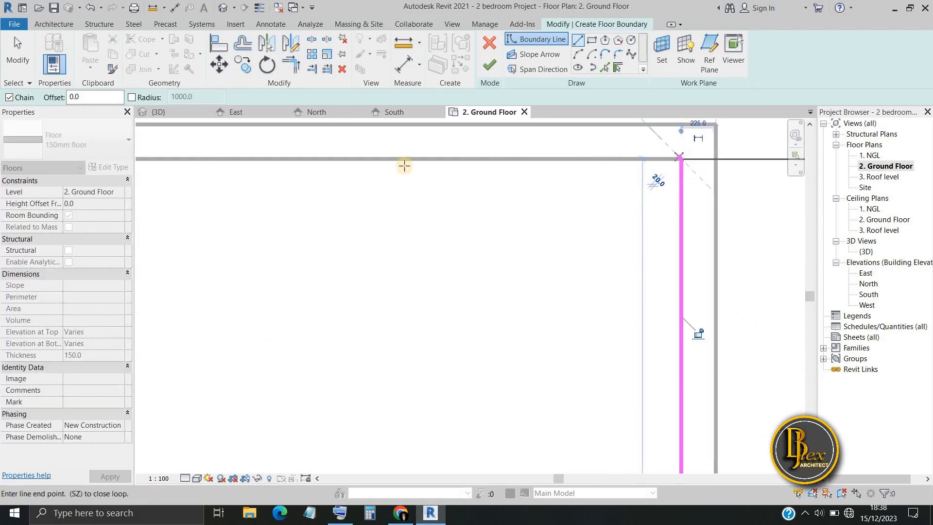
# Continue the floor boundary along the bedroom's north wall and around the laundry projection, ending at its outer northwest corner
pyautogui.moveTo(378, 167); pyautogui.dragTo(543, 199, button='middle')
pyautogui.scroll(-2, 543, 199)
pyautogui.scroll(-3, 351, 176)
pyautogui.moveTo(353, 178); pyautogui.dragTo(359, 200, button='middle')
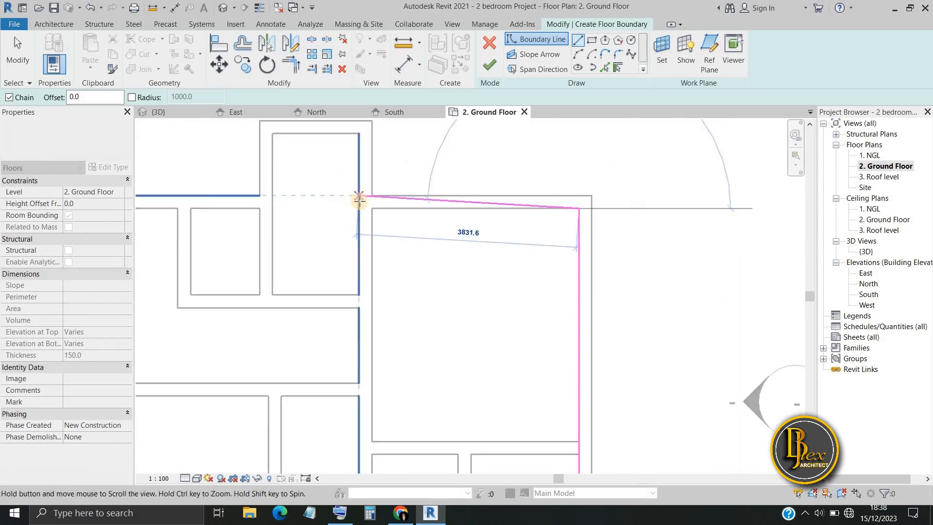
pyautogui.scroll(5, 360, 208)
pyautogui.click(358, 210)
pyautogui.scroll(-3, 358, 161)
pyautogui.moveTo(359, 156); pyautogui.dragTo(368, 322, button='middle')
pyautogui.click(368, 262)
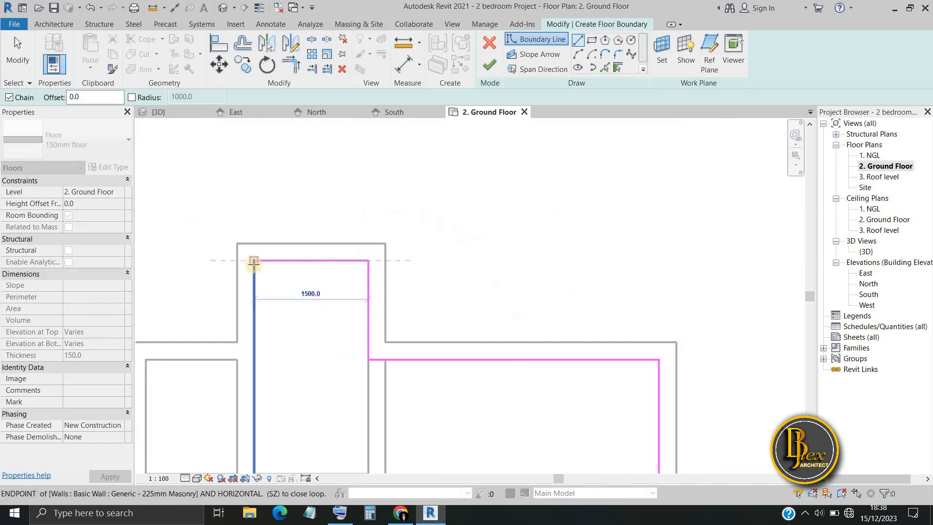
pyautogui.click(237, 260)
pyautogui.scroll(6, 237, 261)
pyautogui.click(237, 190)
pyautogui.press('Escape')
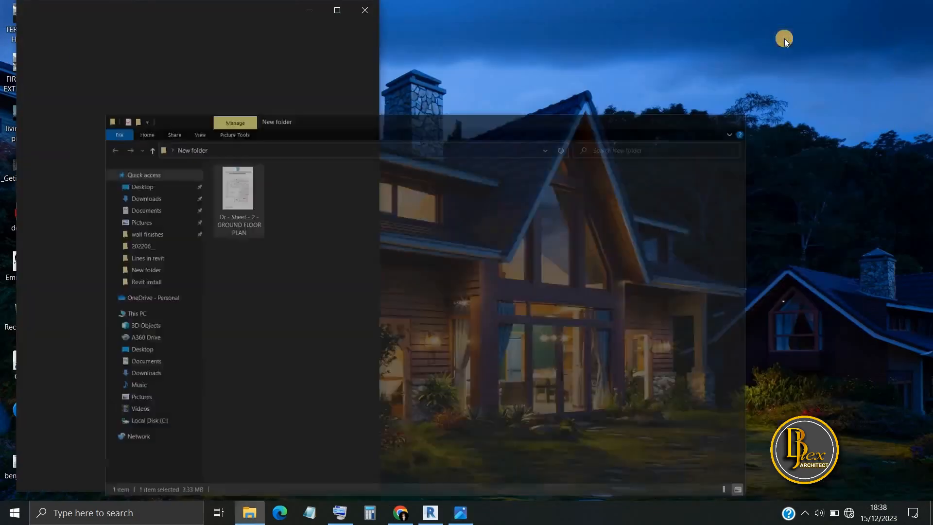
# Show the ground floor plan image and examine where the terrace meets the laundry wall corner
pyautogui.click(432, 513)
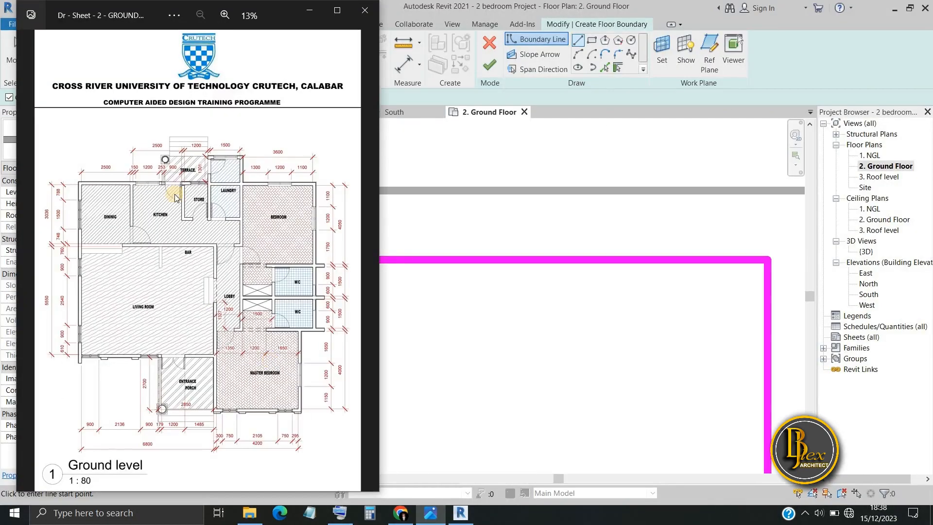
pyautogui.scroll(6, 226, 164)
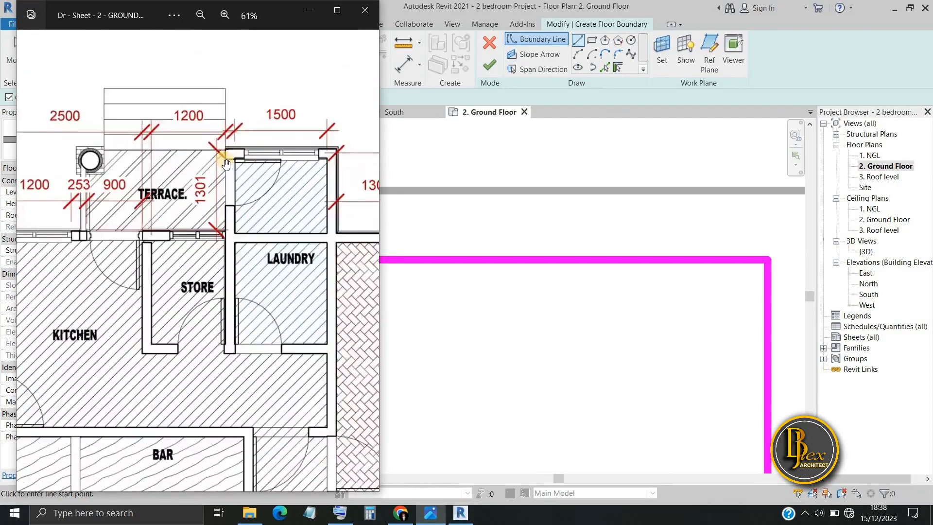
pyautogui.scroll(4, 226, 164)
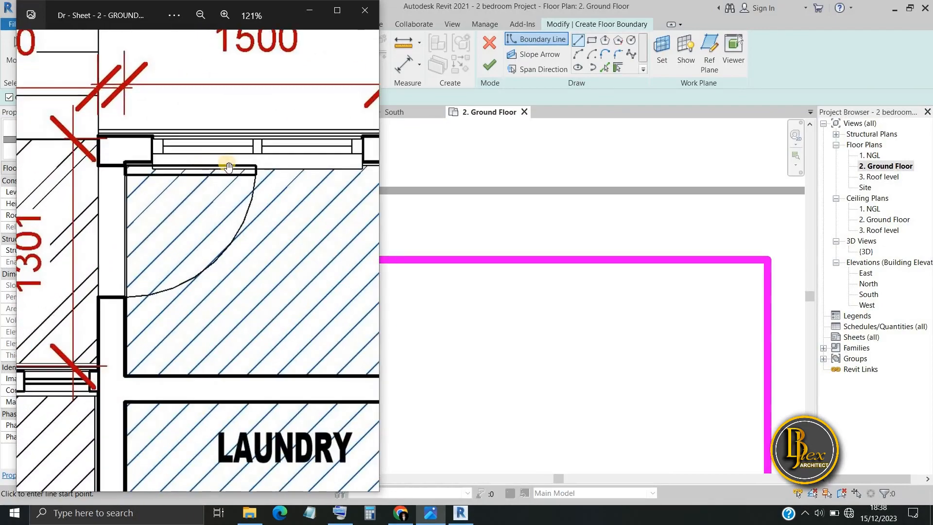
pyautogui.scroll(-3, 229, 165)
pyautogui.scroll(2, 290, 121)
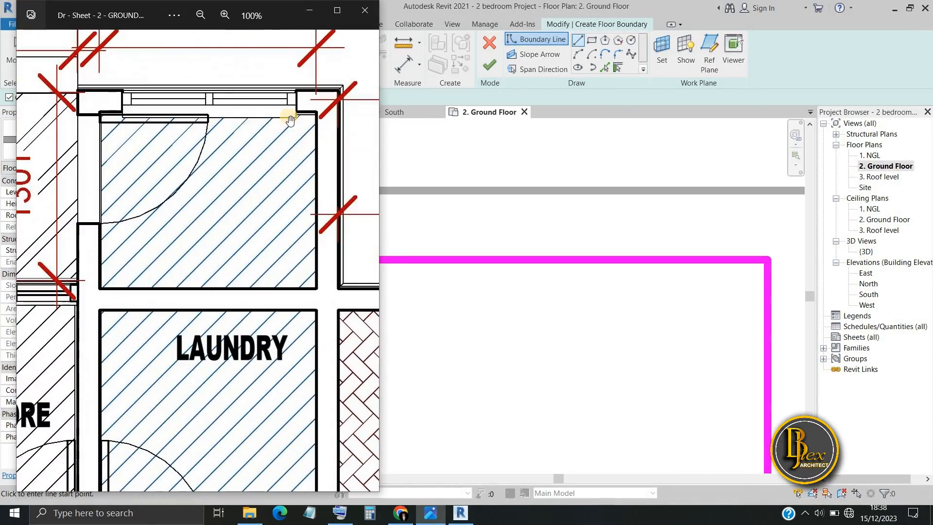
pyautogui.moveTo(91, 111); pyautogui.dragTo(155, 133)
pyautogui.scroll(4, 66, 128)
pyautogui.scroll(-1, 198, 111)
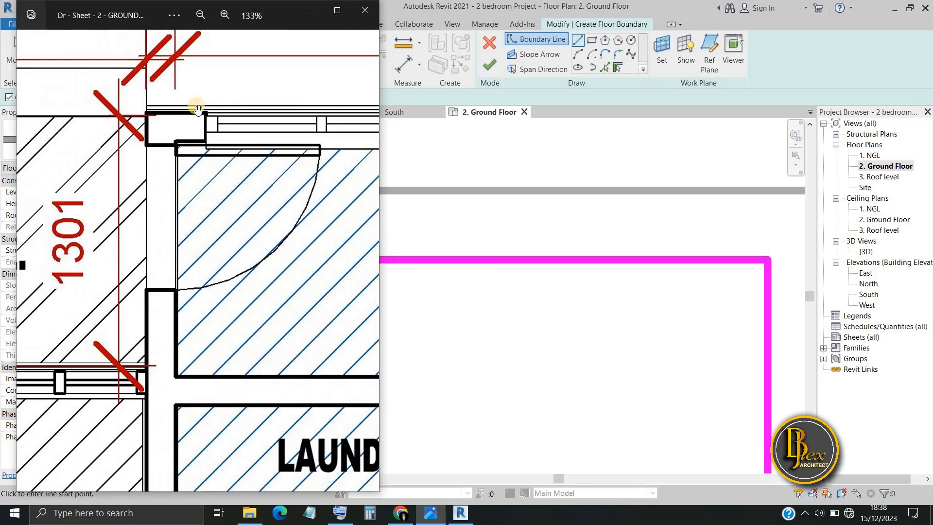
pyautogui.scroll(4, 125, 166)
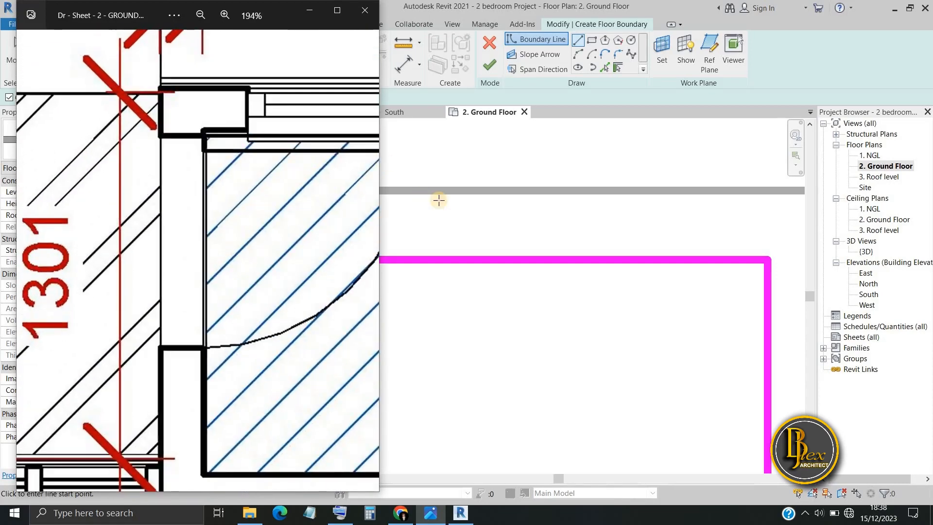
# Compare the floor boundary at the laundry with the plan image and examine the terrace's dimensions and column position
pyautogui.click(519, 120)
pyautogui.scroll(-3, 487, 255)
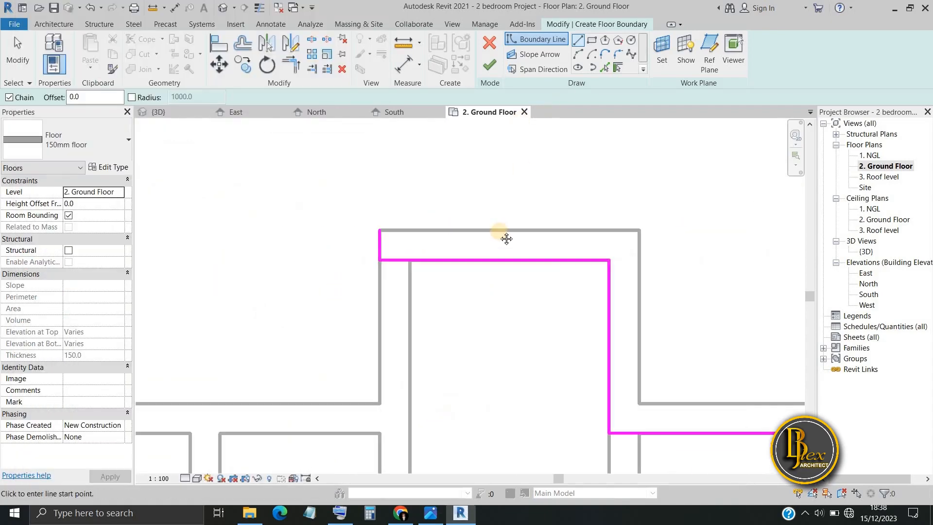
pyautogui.moveTo(507, 238); pyautogui.dragTo(496, 190, button='middle')
pyautogui.scroll(-4, 495, 189)
pyautogui.click(431, 513)
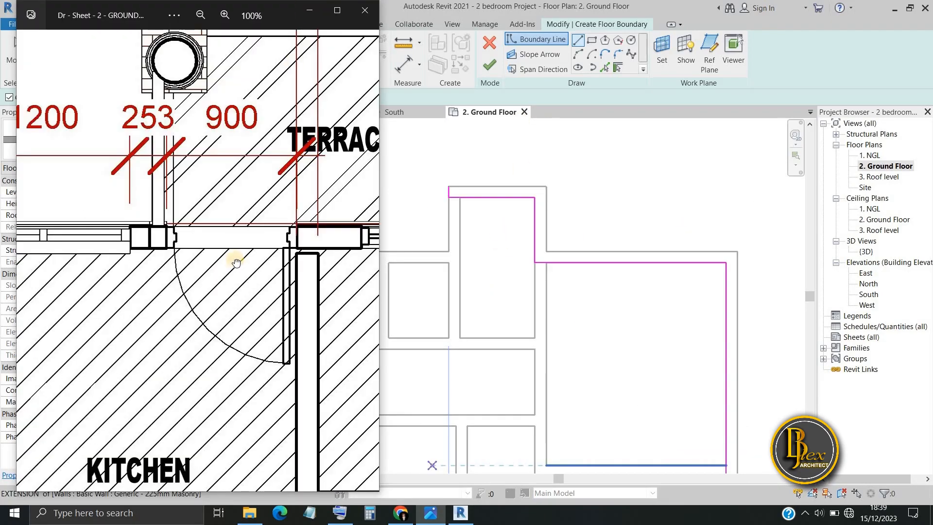
pyautogui.scroll(-4, 235, 263)
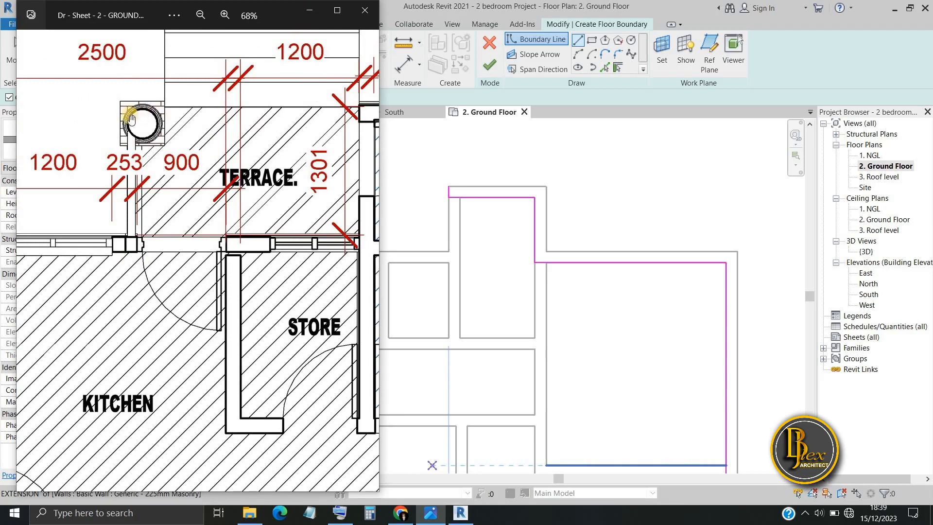
pyautogui.click(309, 14)
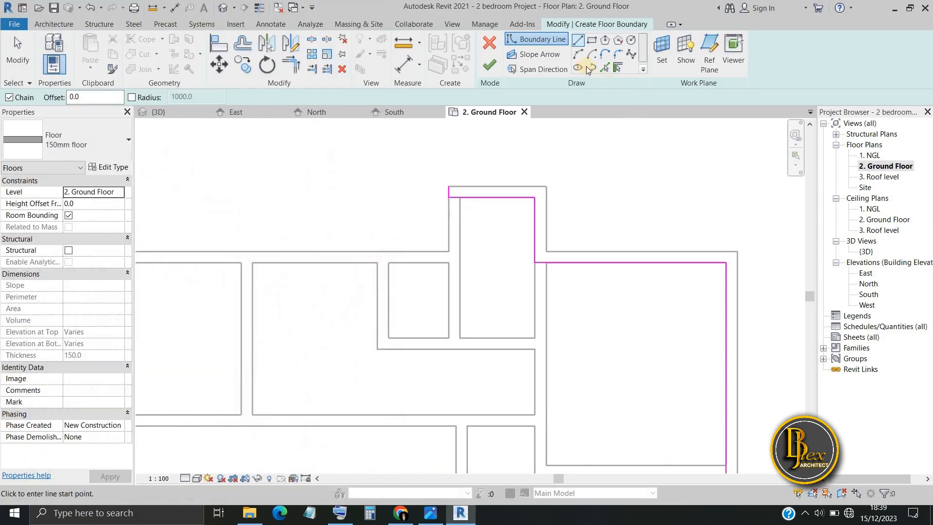
# Sketch the terrace edge about 2500 mm west from the laundry's outer corner, then south to the inner face of the kitchen wall
pyautogui.scroll(3, 436, 190)
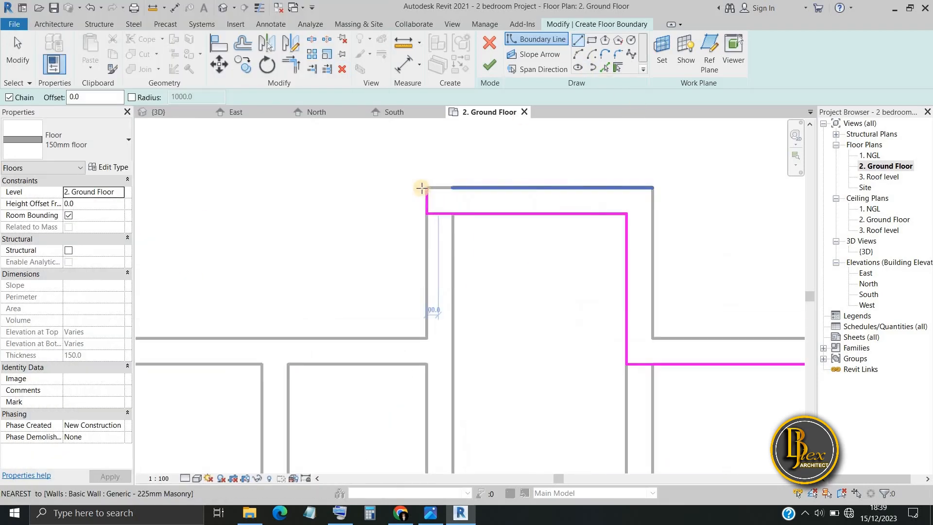
pyautogui.scroll(-2, 242, 191)
pyautogui.moveTo(242, 190); pyautogui.dragTo(371, 188, button='middle')
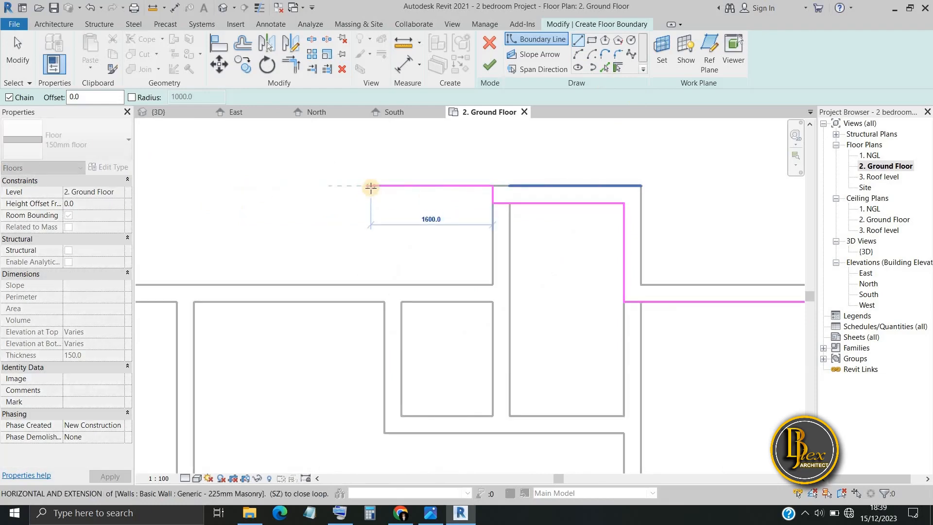
pyautogui.click(299, 189)
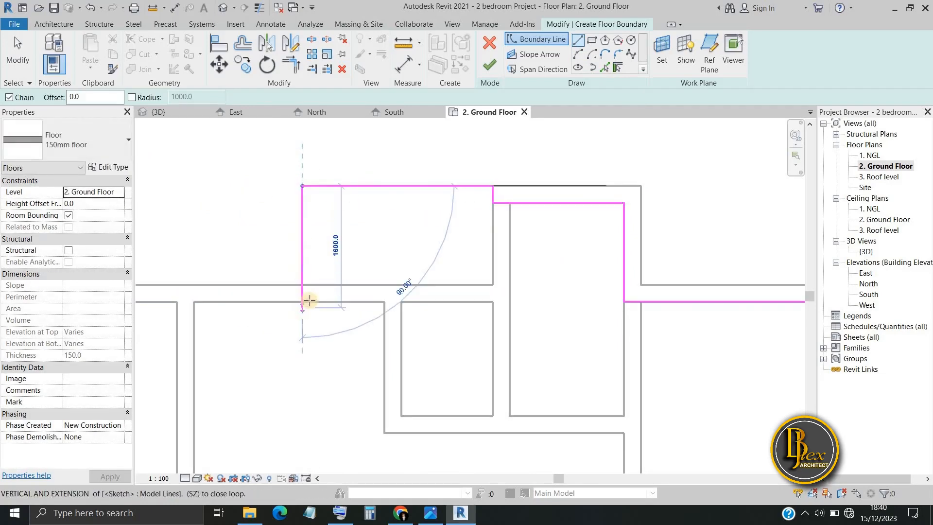
pyautogui.scroll(2, 306, 270)
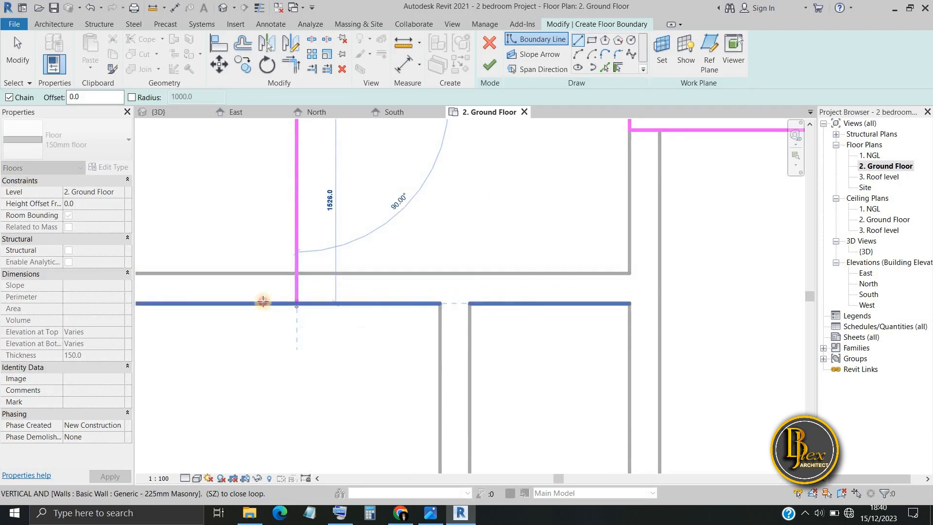
pyautogui.click(297, 303)
# Close the floor boundary along the inner face of the kitchen and dining north wall to the house's inner northwest corner
pyautogui.scroll(-4, 400, 313)
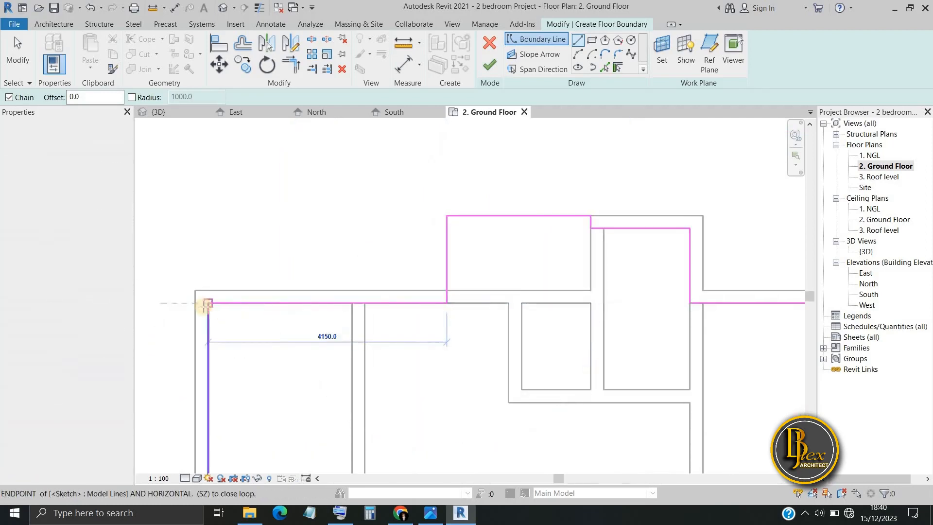
pyautogui.click(205, 304)
pyautogui.scroll(-5, 345, 369)
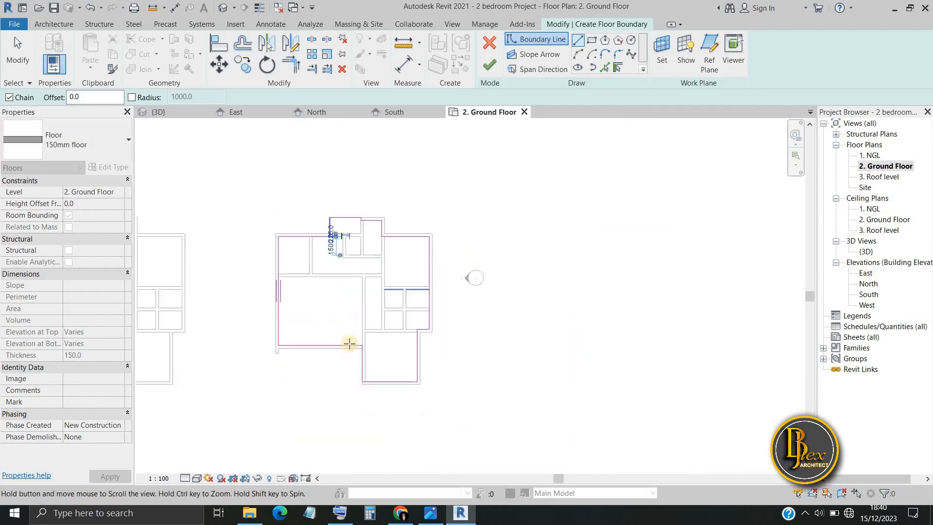
# Show the ground floor plan image and examine the entrance porch's dimensions and column position beside the master bedroom
pyautogui.scroll(6, 350, 344)
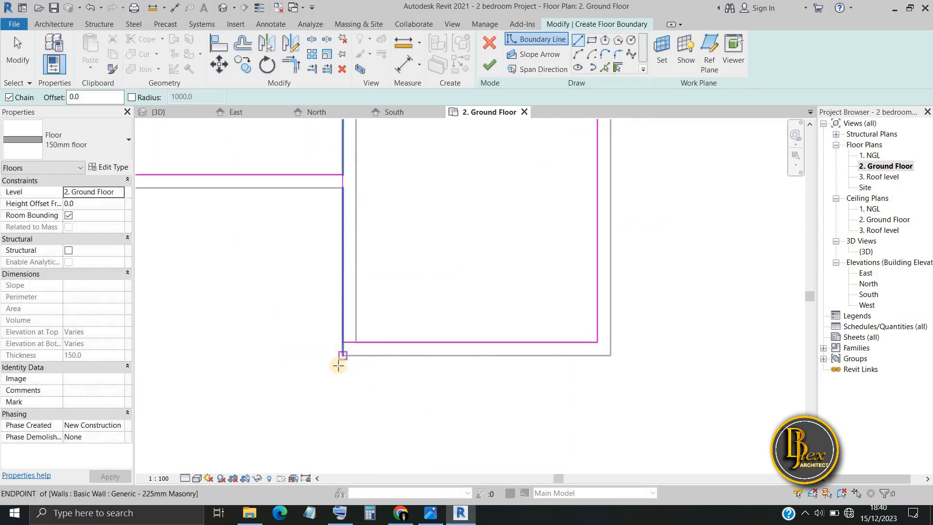
pyautogui.click(424, 517)
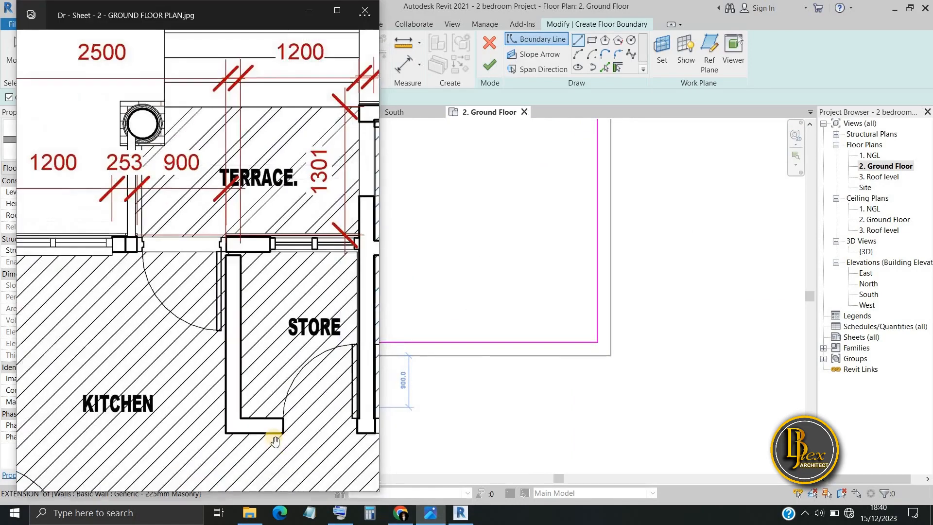
pyautogui.scroll(-5, 275, 435)
pyautogui.scroll(-3, 259, 412)
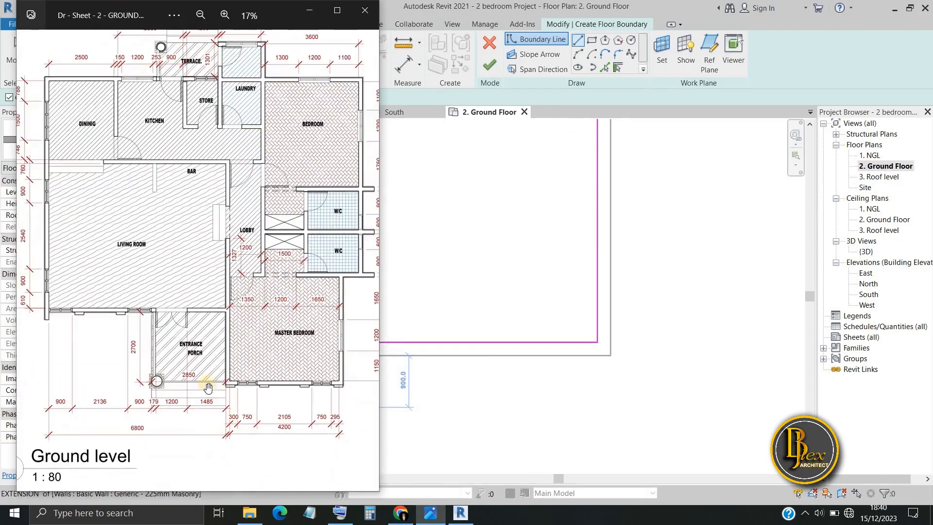
pyautogui.scroll(6, 209, 384)
pyautogui.scroll(-3, 232, 403)
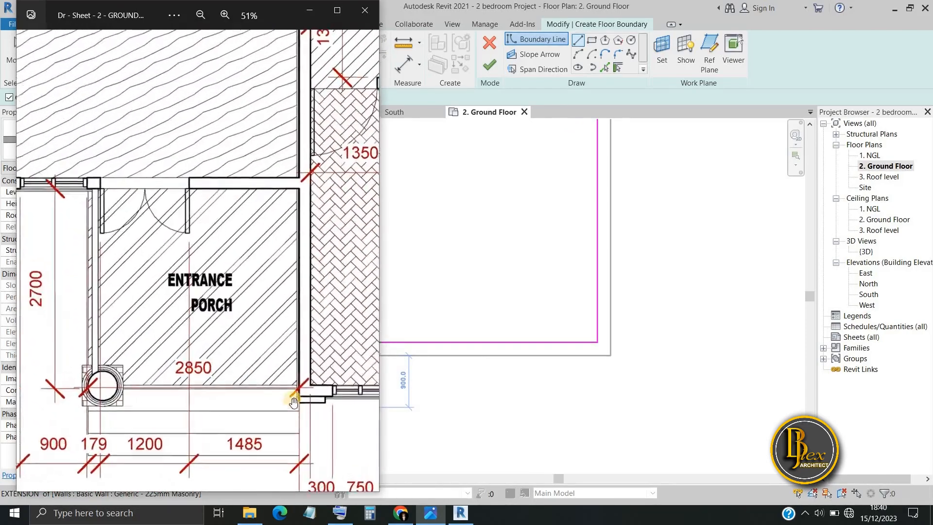
pyautogui.scroll(4, 316, 382)
pyautogui.scroll(-1, 213, 375)
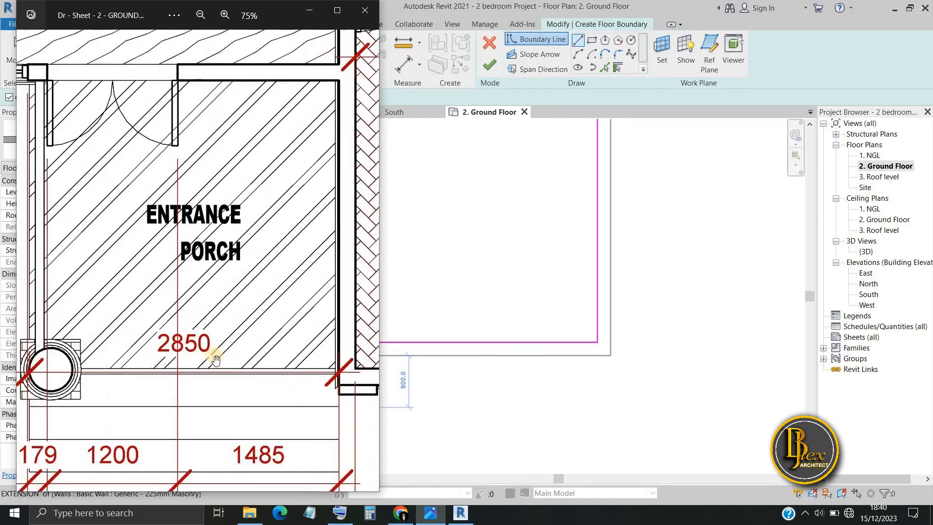
pyautogui.scroll(-3, 209, 365)
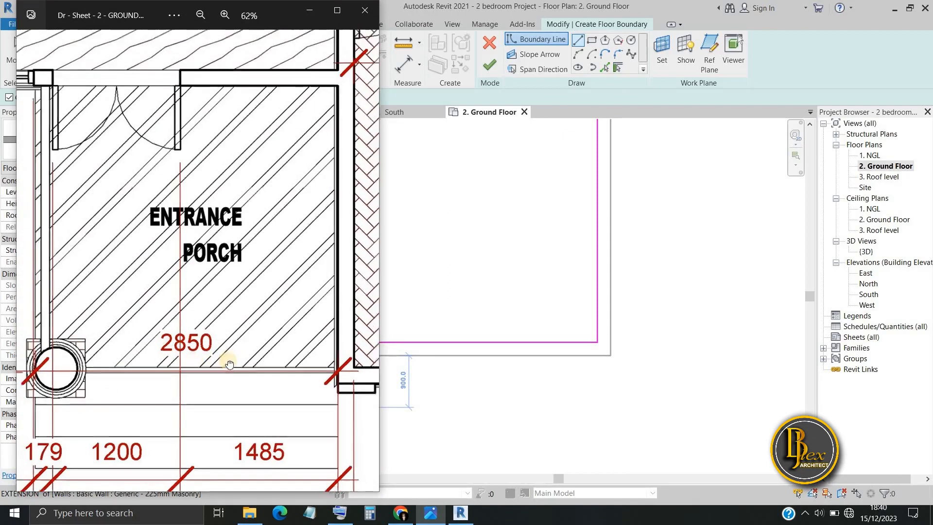
pyautogui.click(452, 210)
# Sketch the entrance porch's south edge 2850 mm west from the floor boundary's corner at the master bedroom's southwest
pyautogui.click(585, 43)
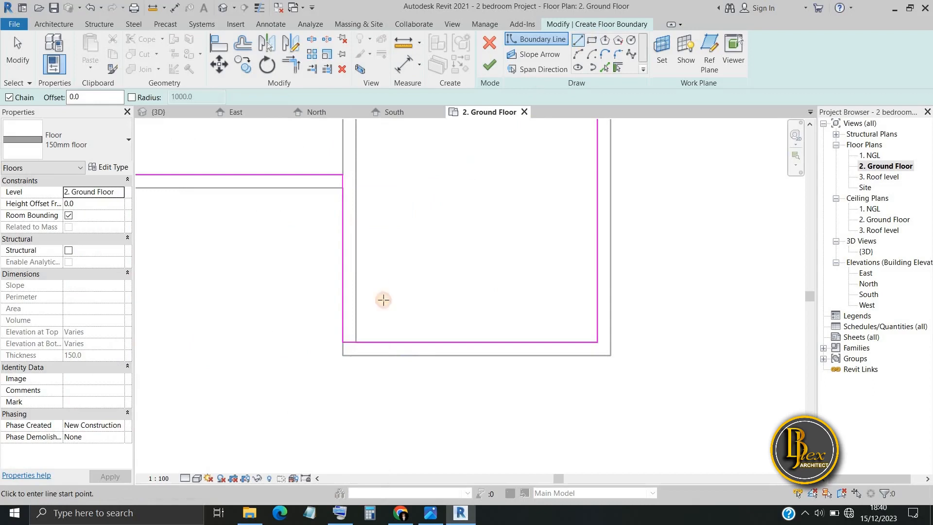
pyautogui.scroll(2, 341, 340)
pyautogui.scroll(3, 333, 335)
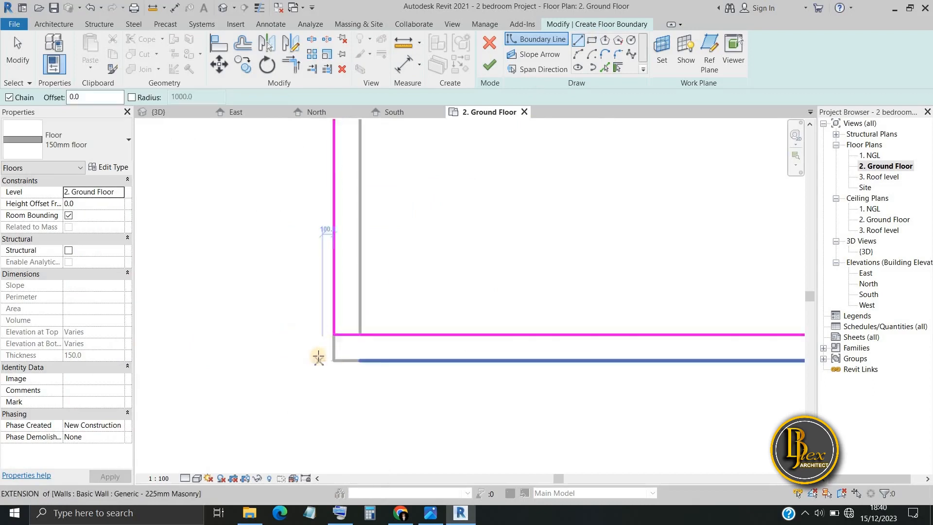
pyautogui.scroll(-4, 341, 340)
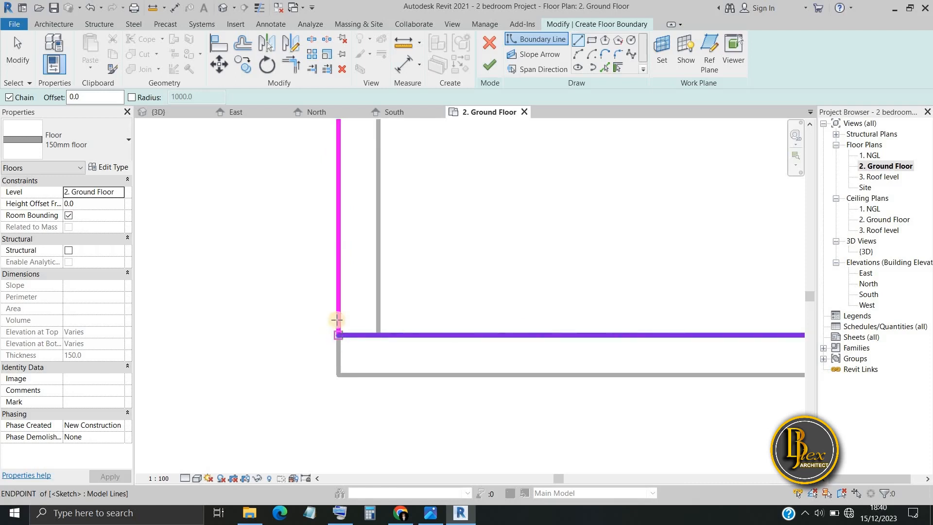
pyautogui.click(338, 334)
pyautogui.scroll(-2, 267, 336)
pyautogui.moveTo(268, 338); pyautogui.dragTo(327, 314, button='middle')
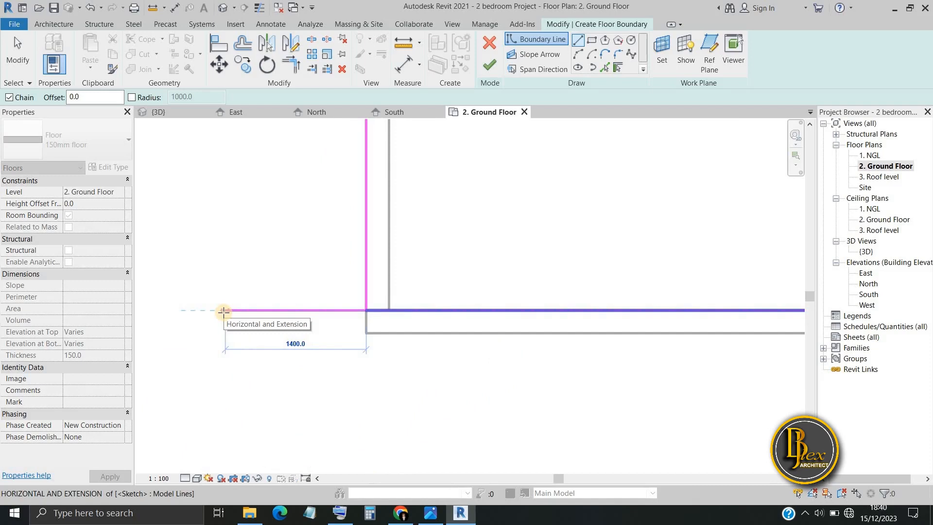
pyautogui.write('28')
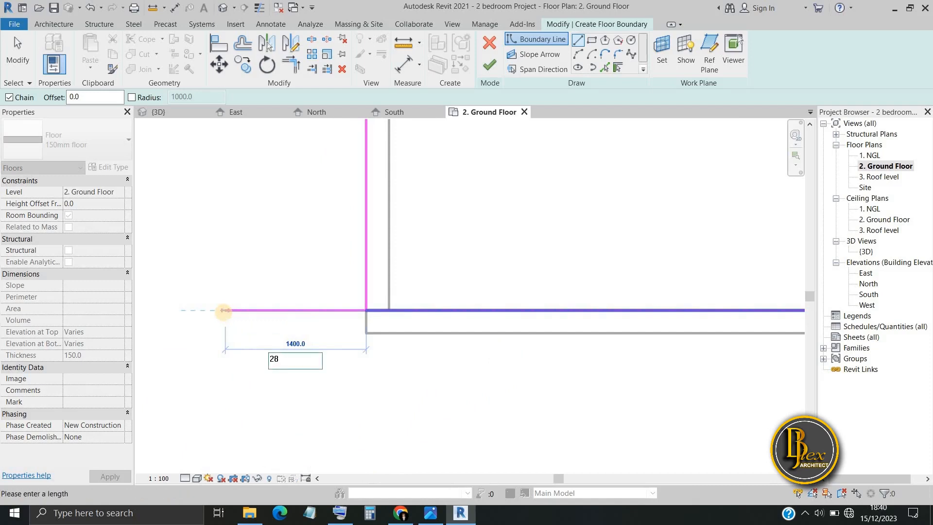
pyautogui.write('50')
pyautogui.press('Return')
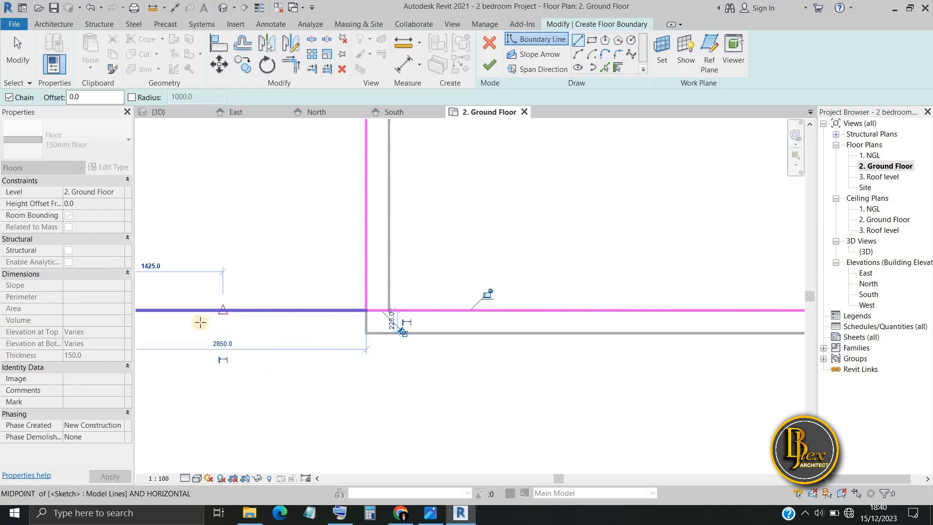
# Sketch the porch's west edge straight north to the floor boundary along the living room's south wall
pyautogui.scroll(-5, 329, 348)
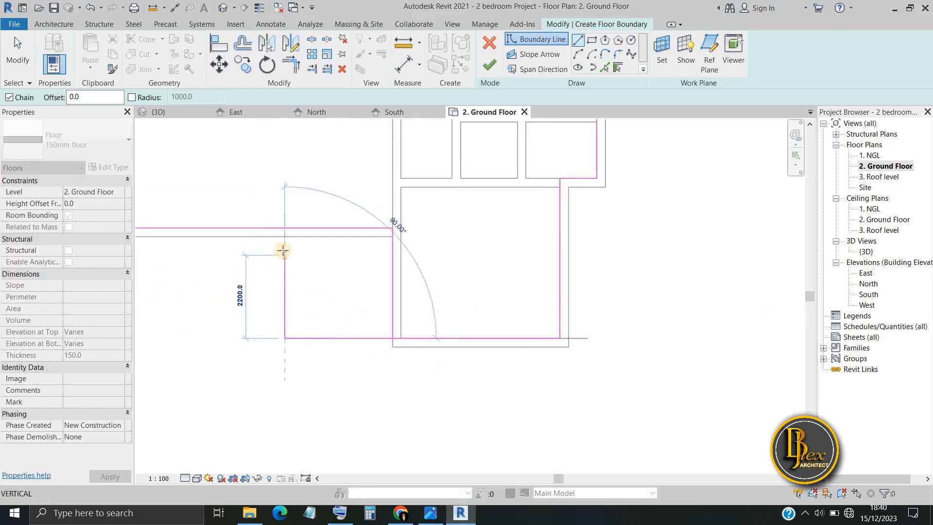
pyautogui.scroll(4, 282, 222)
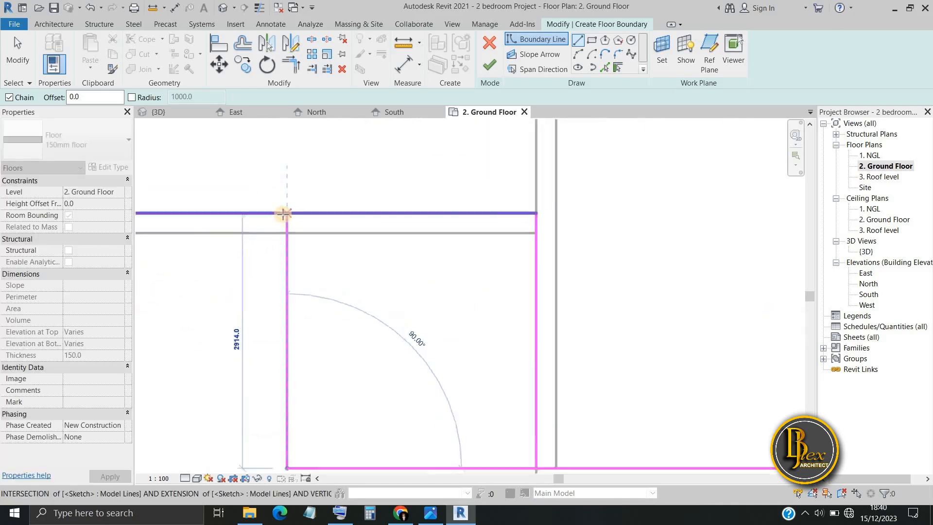
pyautogui.click(283, 214)
pyautogui.scroll(-4, 314, 301)
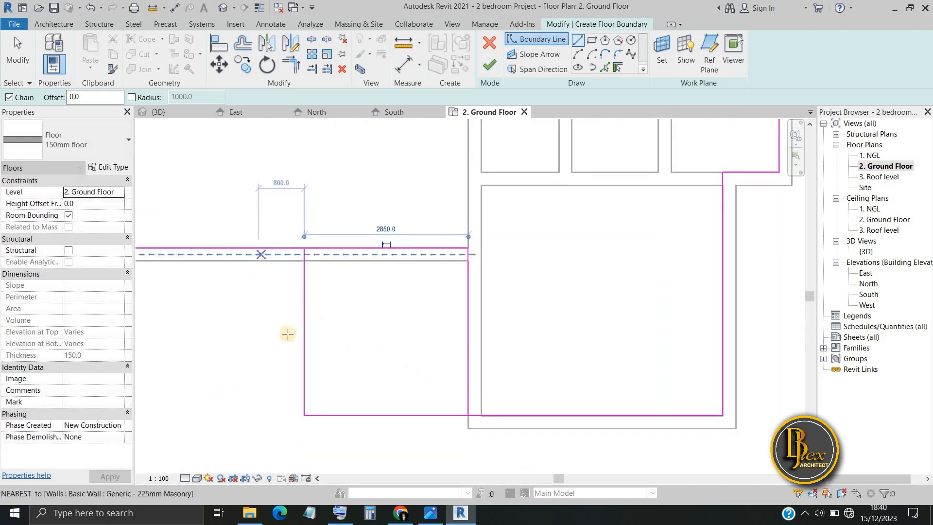
pyautogui.press('Escape')
pyautogui.scroll(-1, 281, 334)
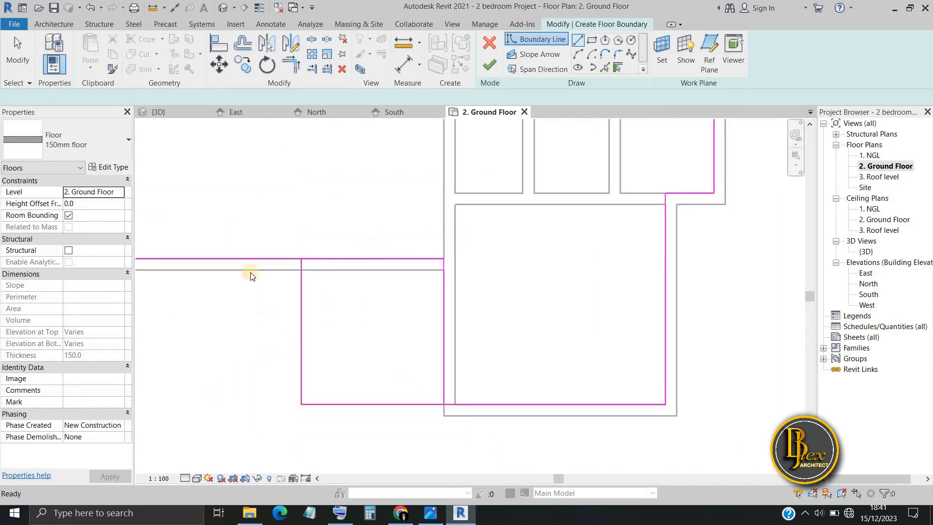
pyautogui.press('Escape')
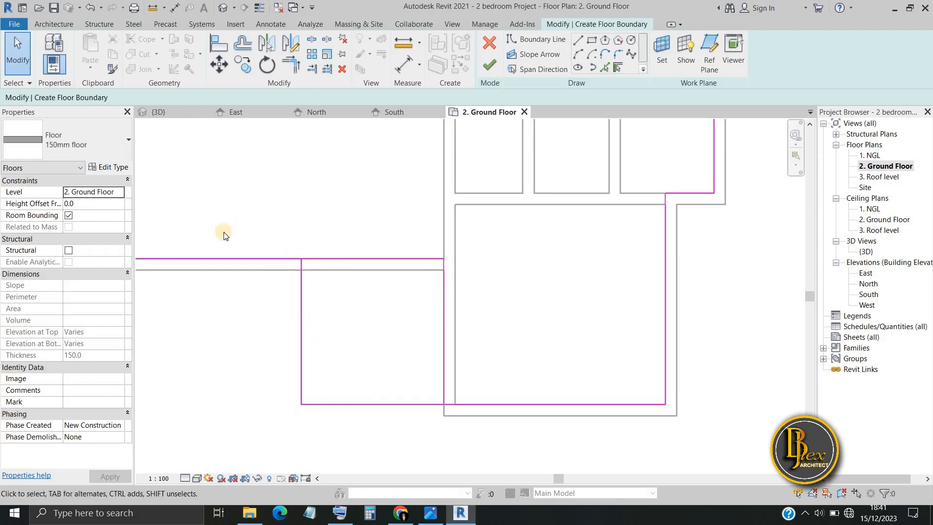
# Trim the living room's south boundary line to a corner with the porch's west edge, keeping the part west of the porch
pyautogui.scroll(2, 313, 298)
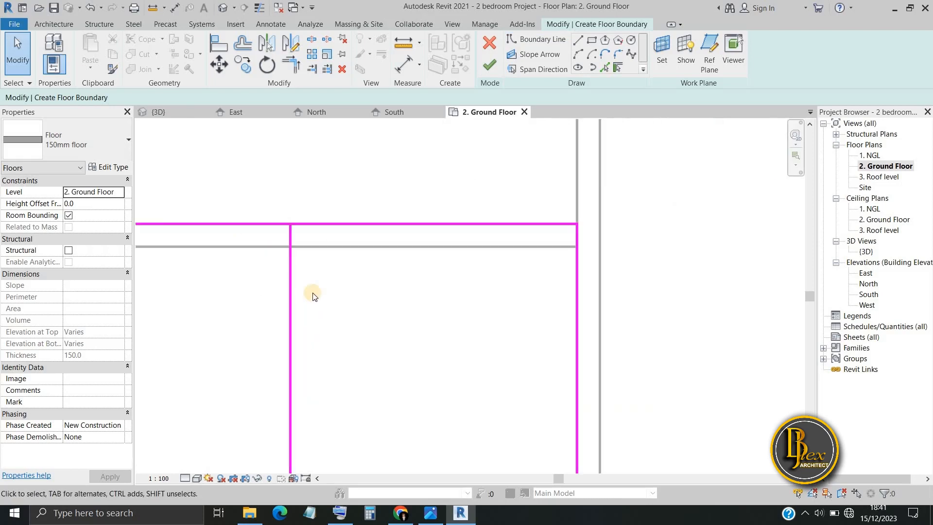
pyautogui.scroll(-2, 252, 306)
pyautogui.press('t')
pyautogui.press('r')
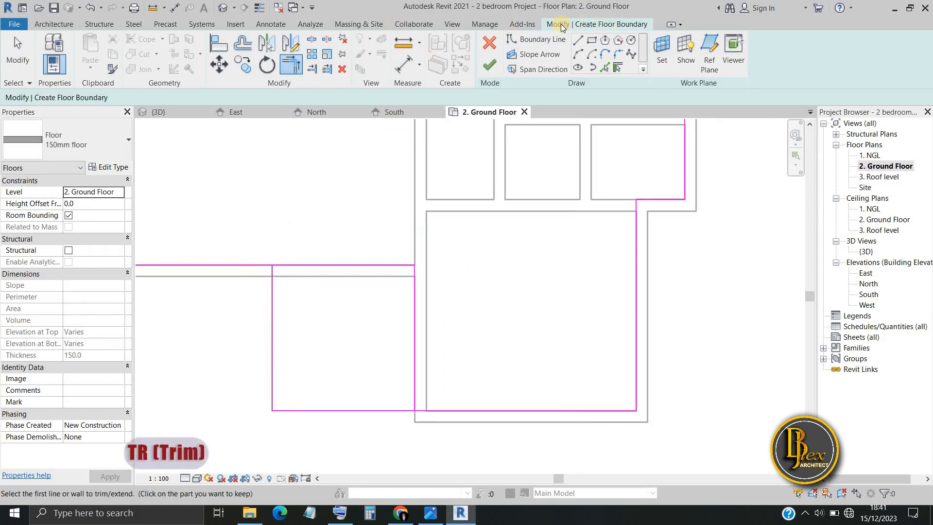
pyautogui.click(595, 20)
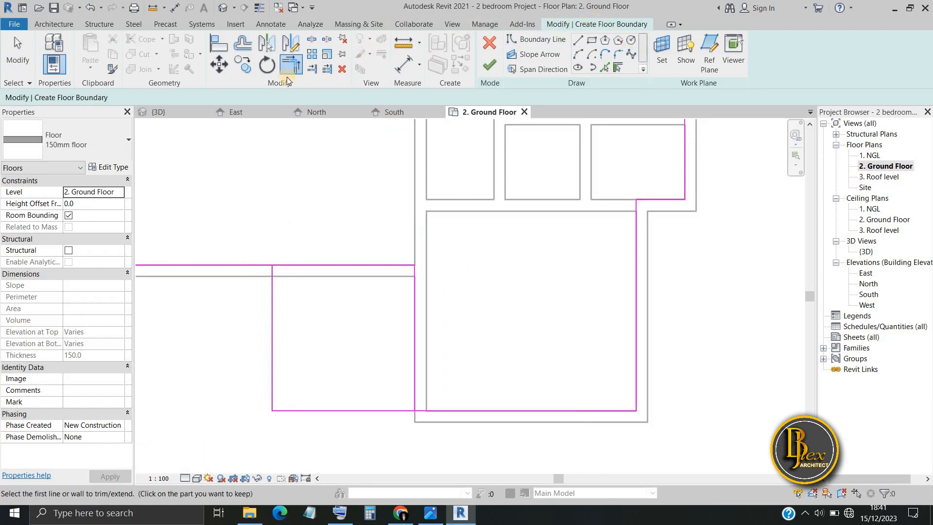
pyautogui.click(223, 267)
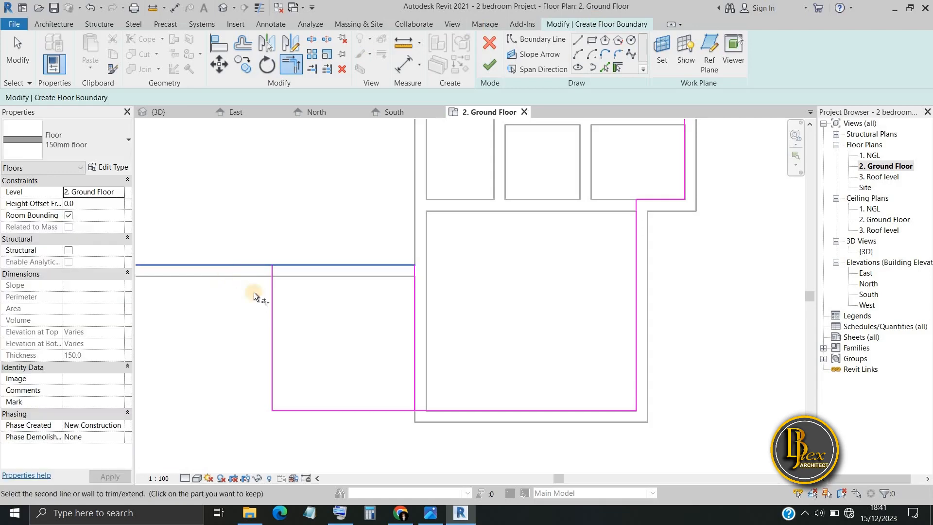
pyautogui.click(263, 341)
pyautogui.scroll(-3, 262, 344)
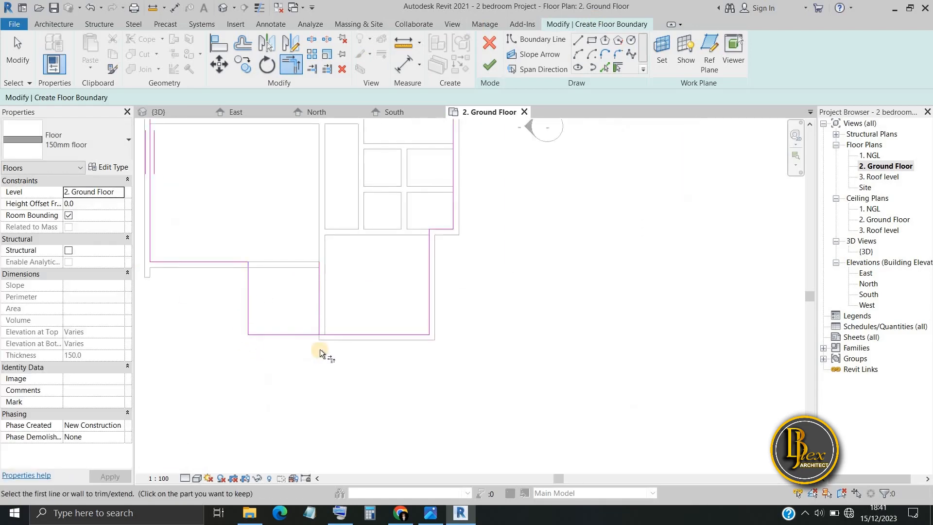
pyautogui.scroll(4, 320, 349)
pyautogui.press('Escape')
# Delete the boundary line along the master bedroom's west wall that separates it from the porch
pyautogui.scroll(3, 327, 260)
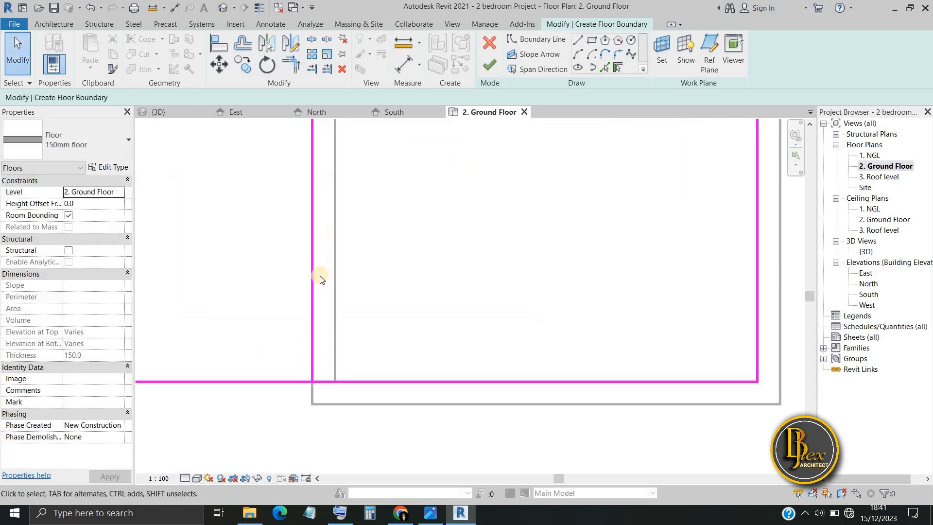
pyautogui.click(312, 284)
pyautogui.scroll(-2, 297, 304)
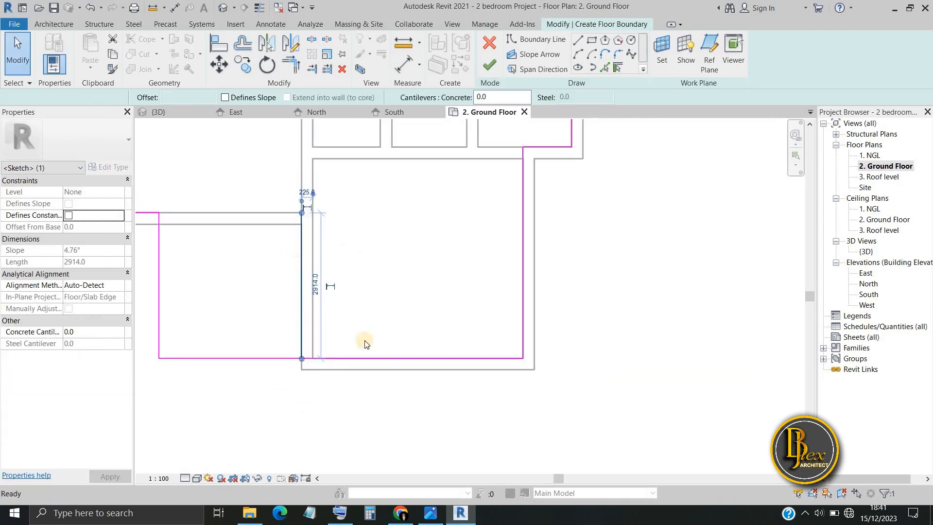
pyautogui.press('Delete')
# Finish the floor boundary sketch to create the 150mm floor slab
pyautogui.scroll(-5, 381, 352)
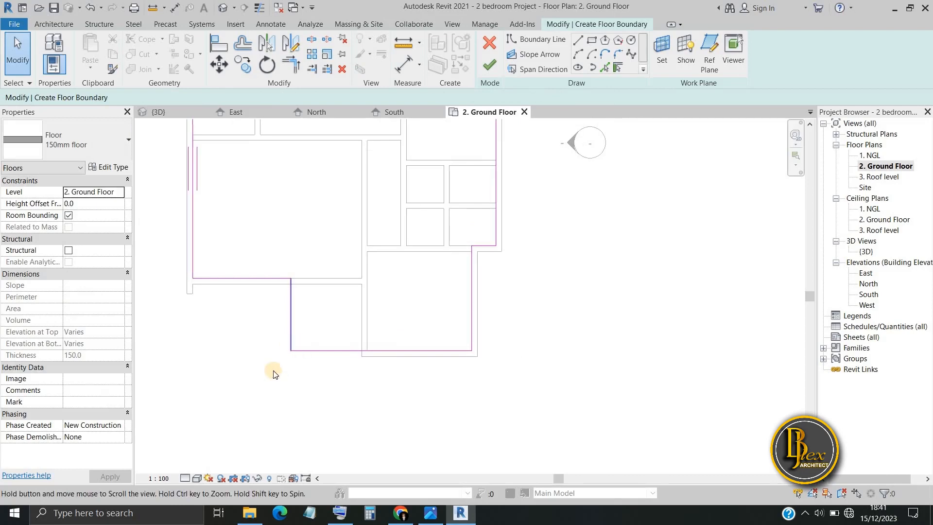
pyautogui.click(492, 71)
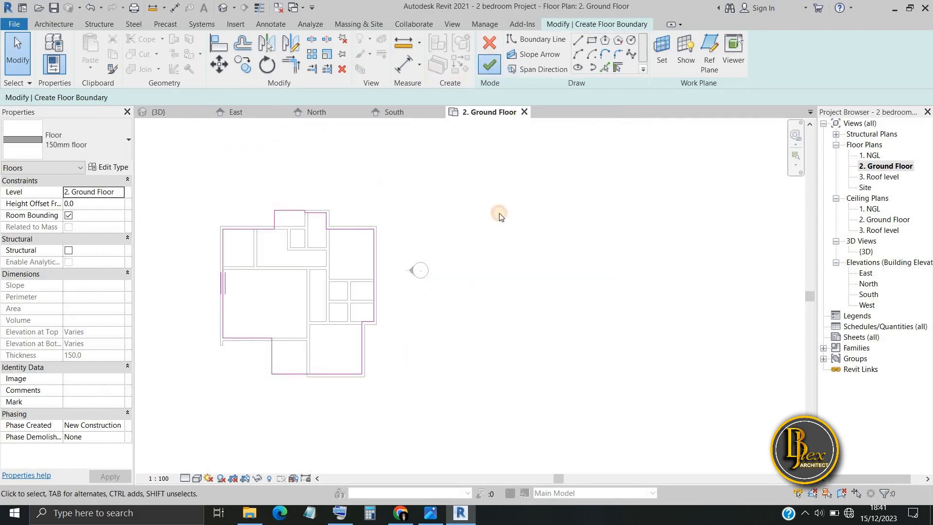
pyautogui.moveTo(177, 366); pyautogui.dragTo(537, 442, button='middle')
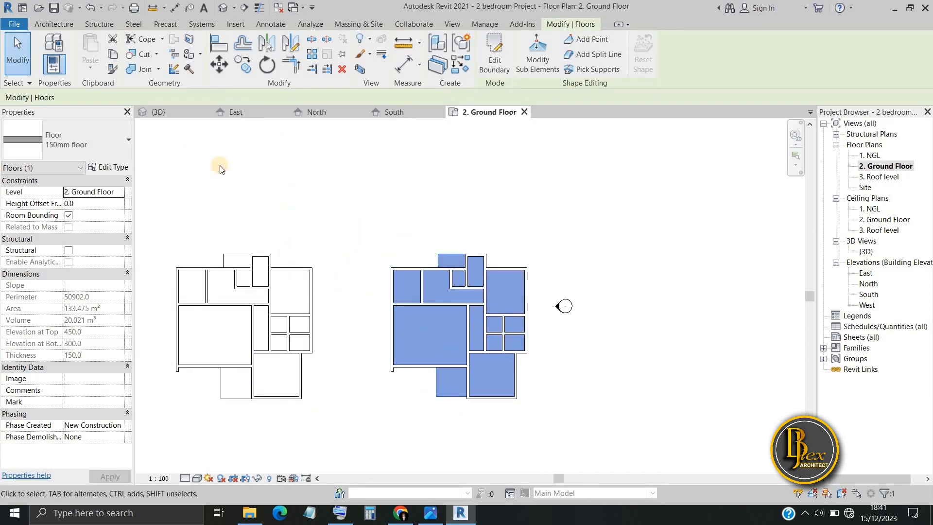
# Compare the rebuilt slab at the entrance porch and front exterior walls with the other house's slab edges in the 3D view
pyautogui.click(169, 110)
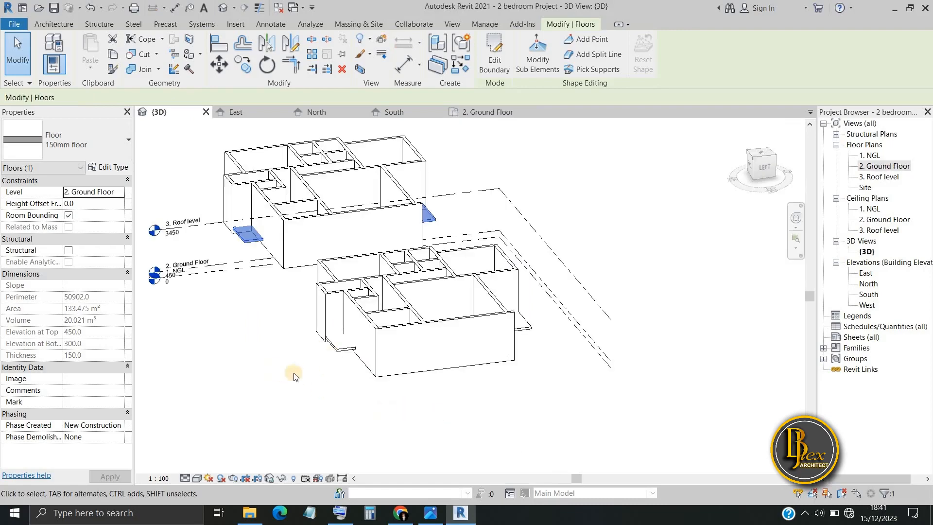
pyautogui.keyDown('shift'); pyautogui.moveTo(518, 392); pyautogui.dragTo(293, 317, button='middle'); pyautogui.keyUp('shift')
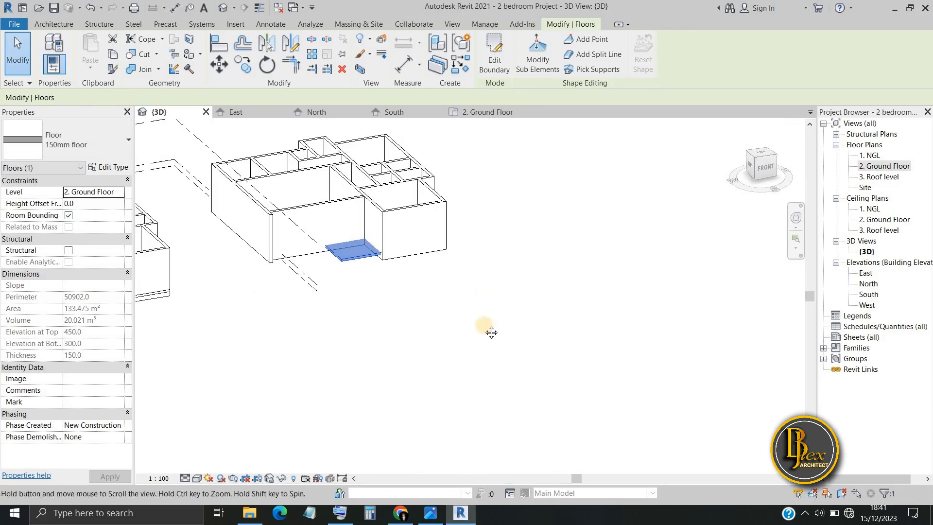
pyautogui.moveTo(440, 325); pyautogui.dragTo(462, 347, button='middle')
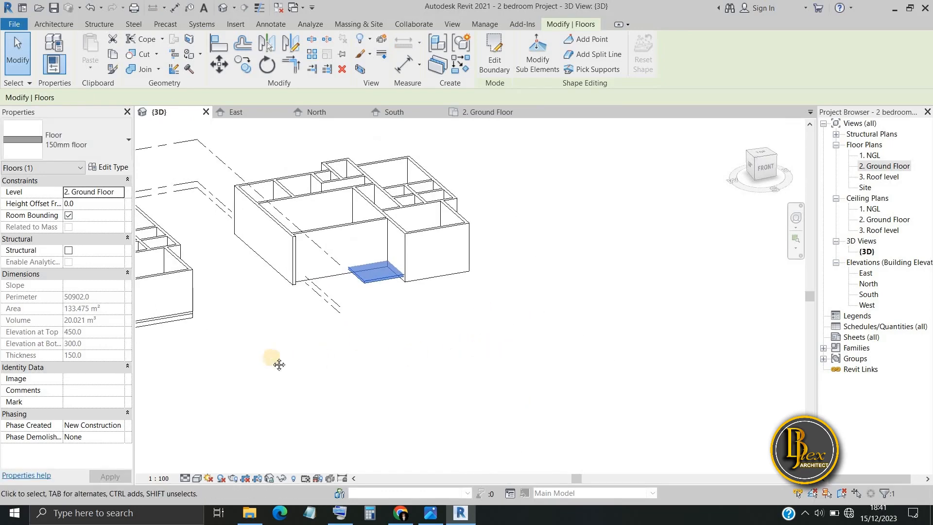
pyautogui.scroll(-3, 279, 364)
pyautogui.moveTo(279, 365); pyautogui.dragTo(379, 362, button='middle')
pyautogui.scroll(5, 342, 321)
pyautogui.scroll(-1, 314, 363)
pyautogui.moveTo(314, 362); pyautogui.dragTo(516, 358, button='middle')
pyautogui.scroll(5, 437, 335)
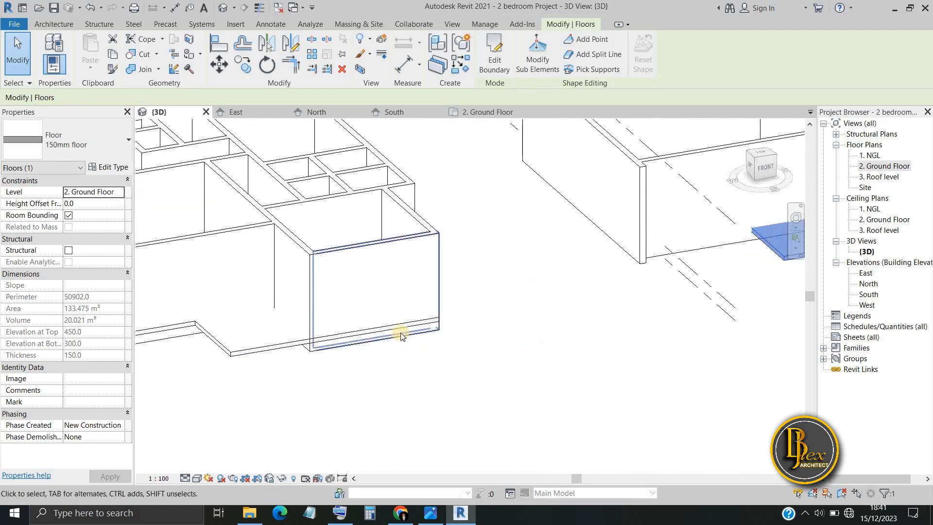
pyautogui.scroll(2, 400, 332)
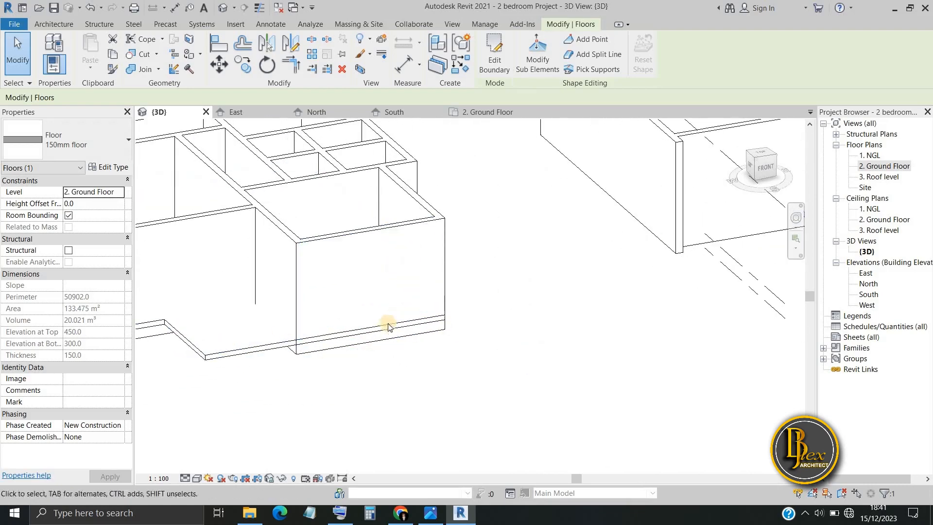
pyautogui.scroll(2, 384, 360)
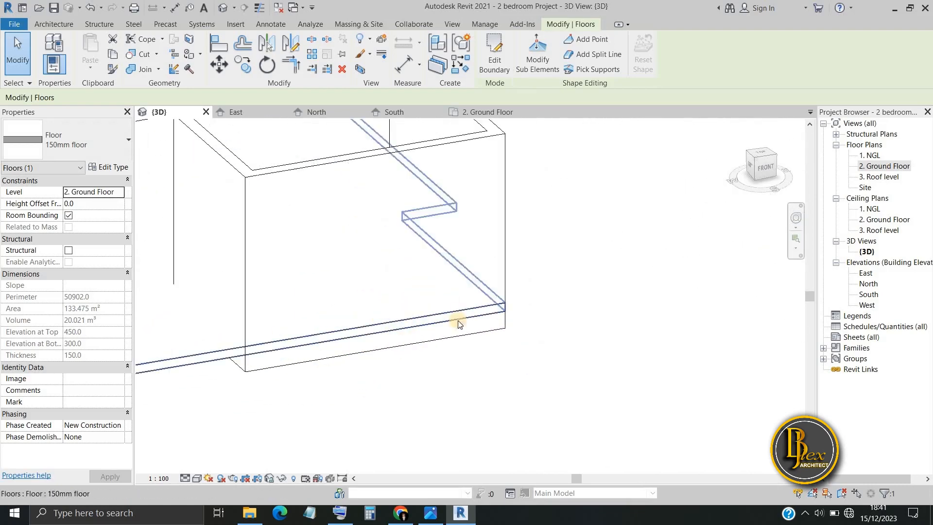
pyautogui.scroll(-4, 511, 300)
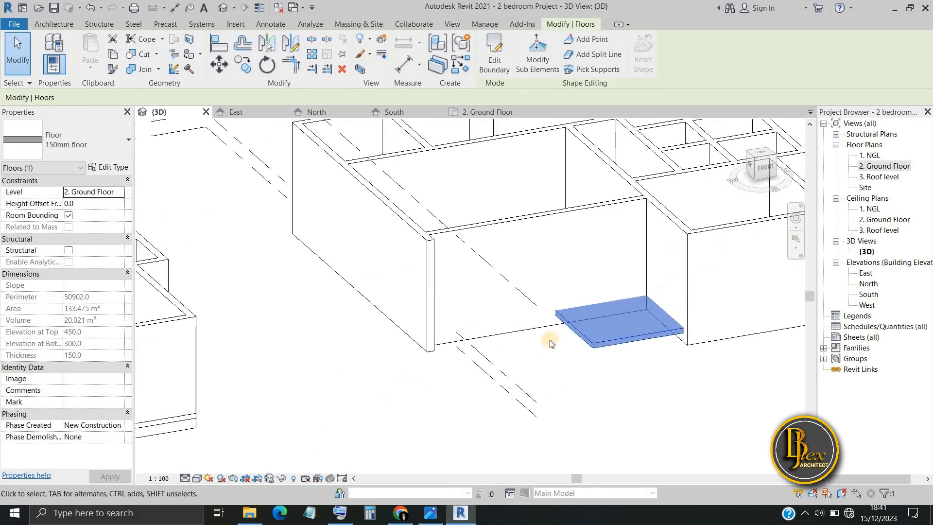
pyautogui.scroll(1, 361, 377)
pyautogui.scroll(-1, 360, 378)
pyautogui.moveTo(360, 377); pyautogui.dragTo(206, 382, button='middle')
pyautogui.scroll(1, 206, 382)
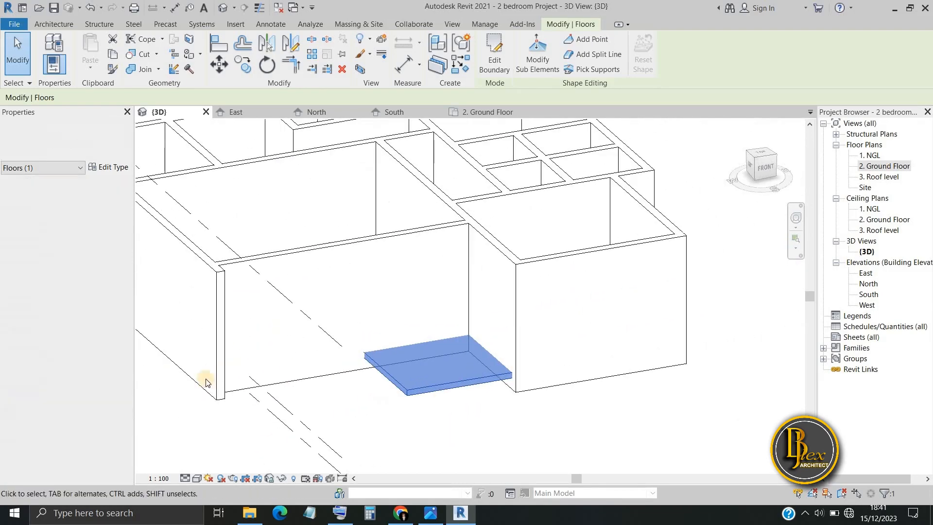
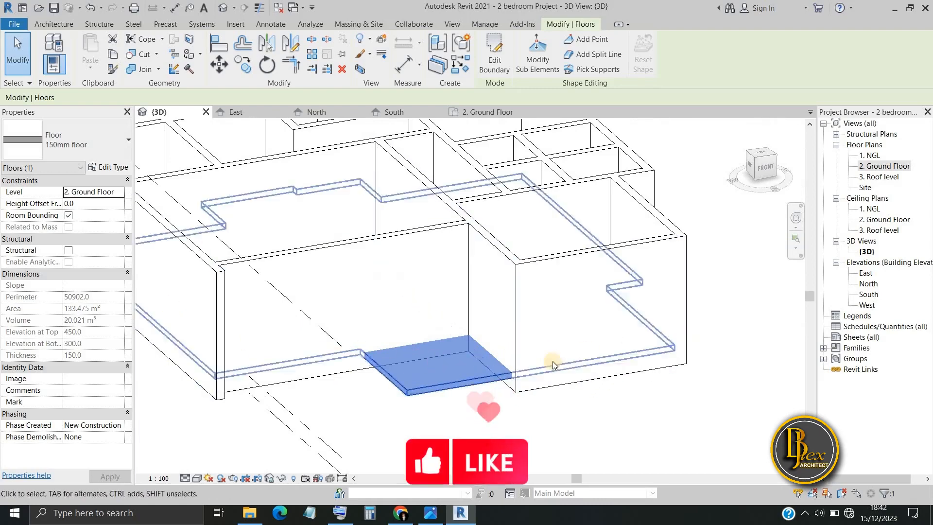
# Examine the 150mm slab edges along the front exterior walls and entrance porches of both houses in the 3D view
pyautogui.scroll(1, 544, 381)
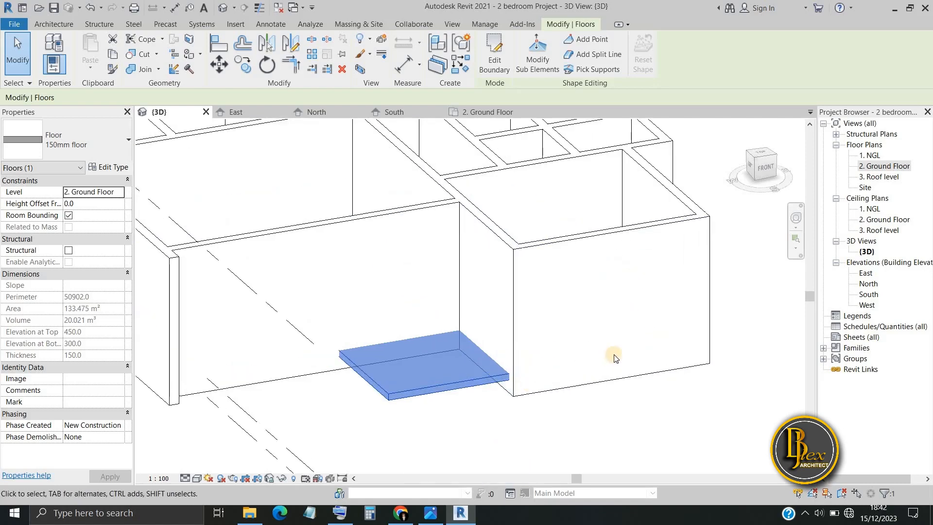
pyautogui.scroll(-3, 428, 408)
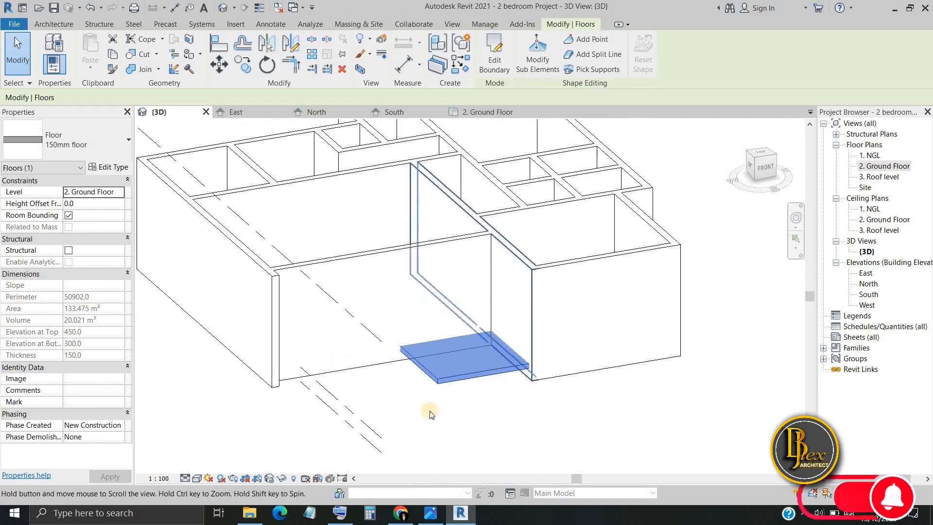
pyautogui.click(411, 416)
pyautogui.scroll(-1, 518, 400)
pyautogui.moveTo(518, 400); pyautogui.dragTo(609, 378, button='middle')
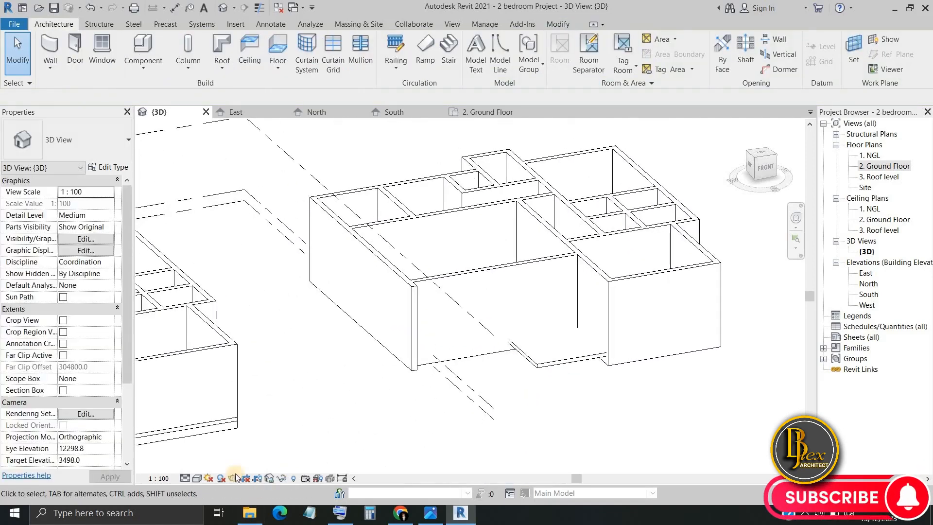
pyautogui.moveTo(317, 419); pyautogui.dragTo(433, 381, button='middle')
pyautogui.scroll(1, 396, 386)
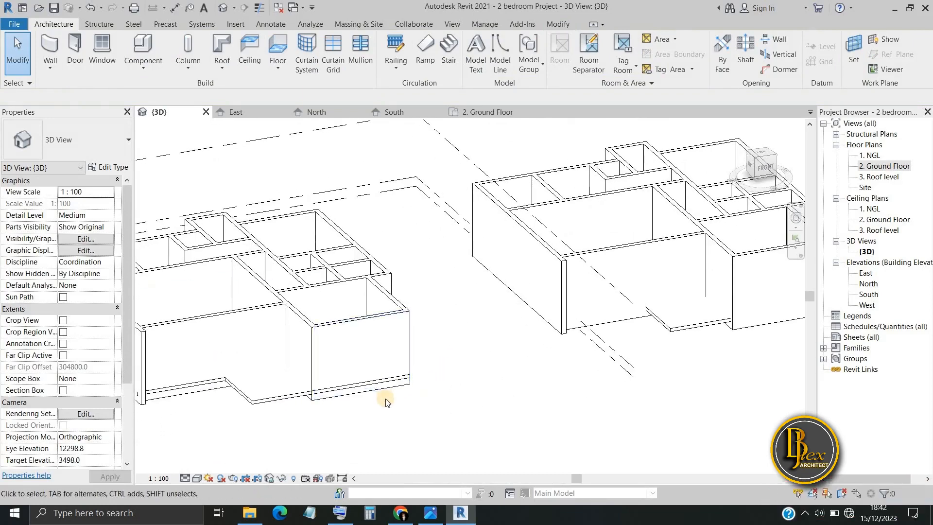
pyautogui.scroll(4, 389, 386)
pyautogui.scroll(1, 395, 374)
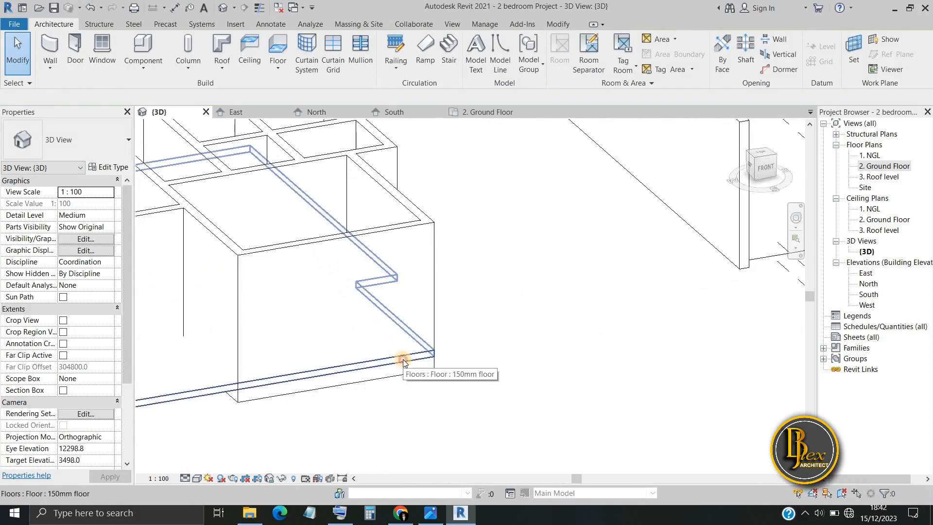
pyautogui.click(404, 360)
pyautogui.click(530, 387)
pyautogui.scroll(-4, 461, 389)
pyautogui.moveTo(511, 409); pyautogui.dragTo(559, 413, button='middle')
# On the 2. Ground Floor plan, label the living room of the western house "1" using the 7mm Arial text type
pyautogui.click(489, 112)
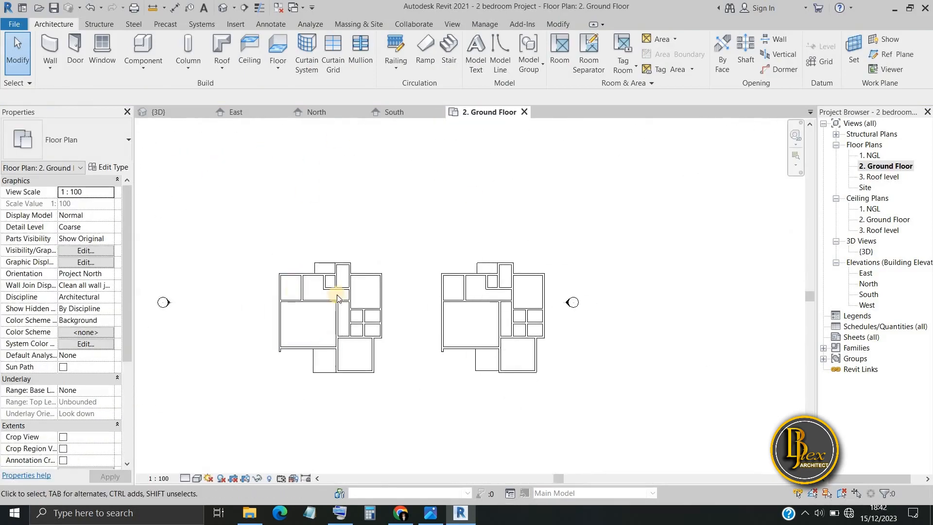
pyautogui.scroll(3, 324, 339)
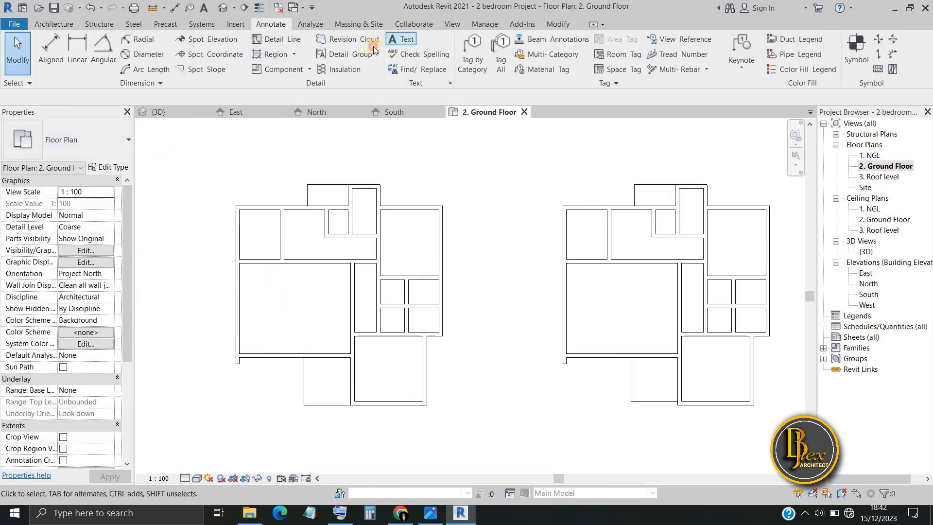
pyautogui.click(402, 40)
pyautogui.click(95, 154)
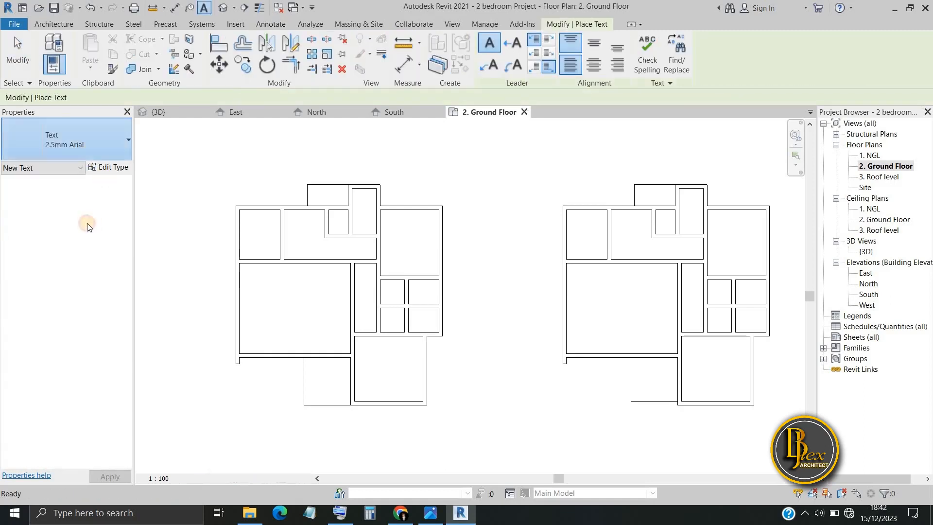
pyautogui.click(40, 242)
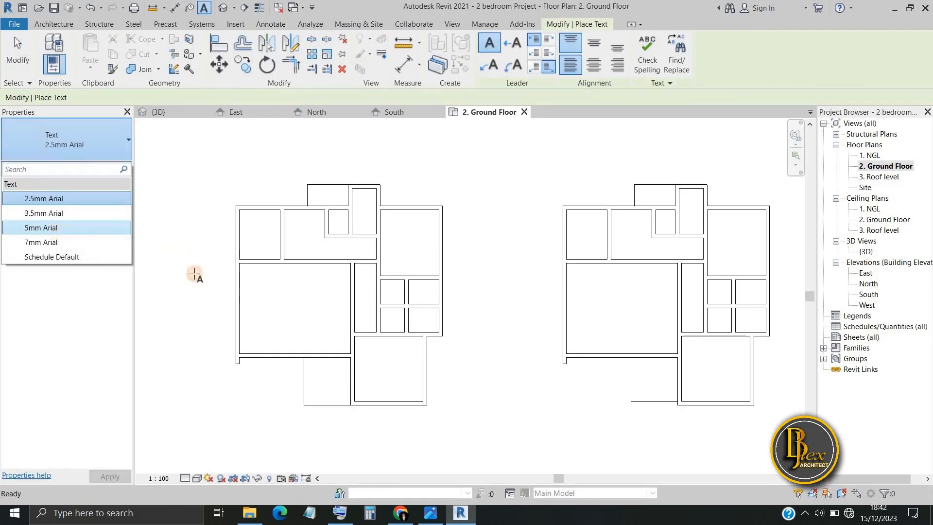
pyautogui.click(297, 301)
pyautogui.write('1')
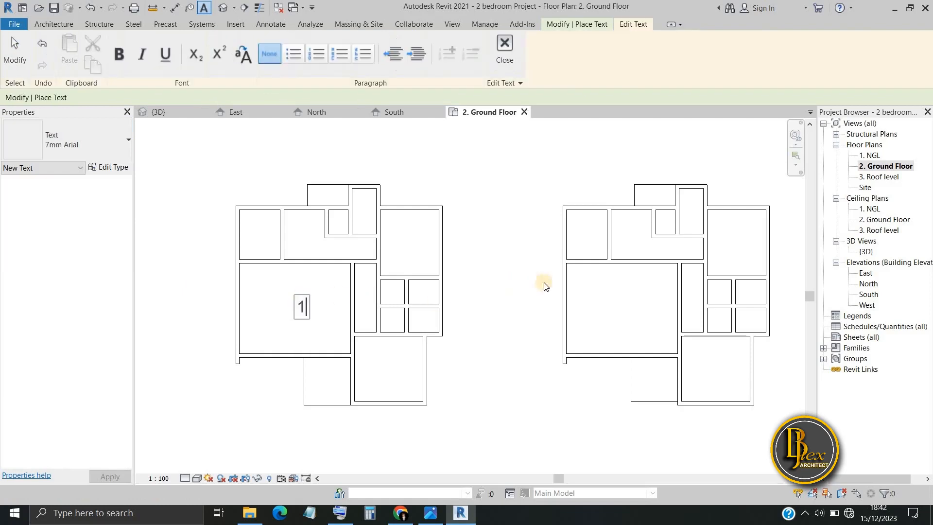
pyautogui.click(642, 307)
# Label the living room of the eastern house "2" in 7mm Arial text
pyautogui.click(636, 306)
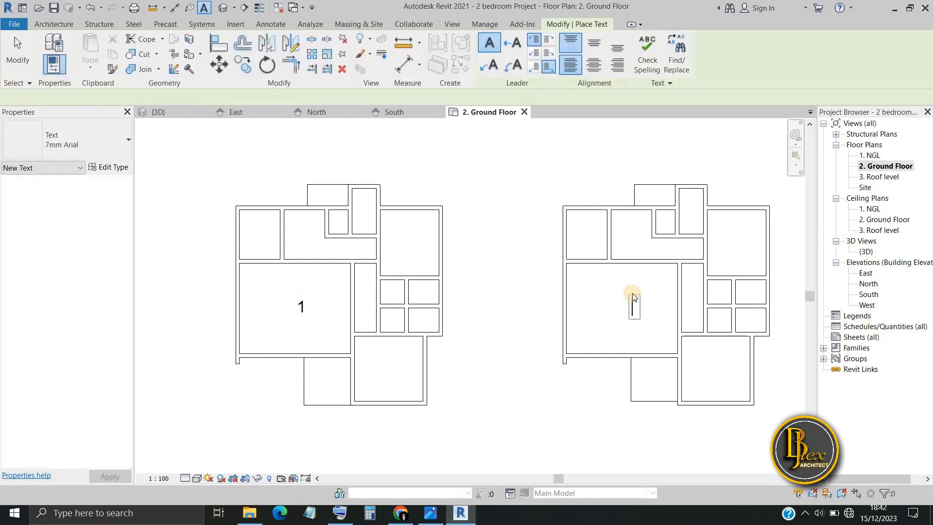
pyautogui.write('2')
pyautogui.click(503, 363)
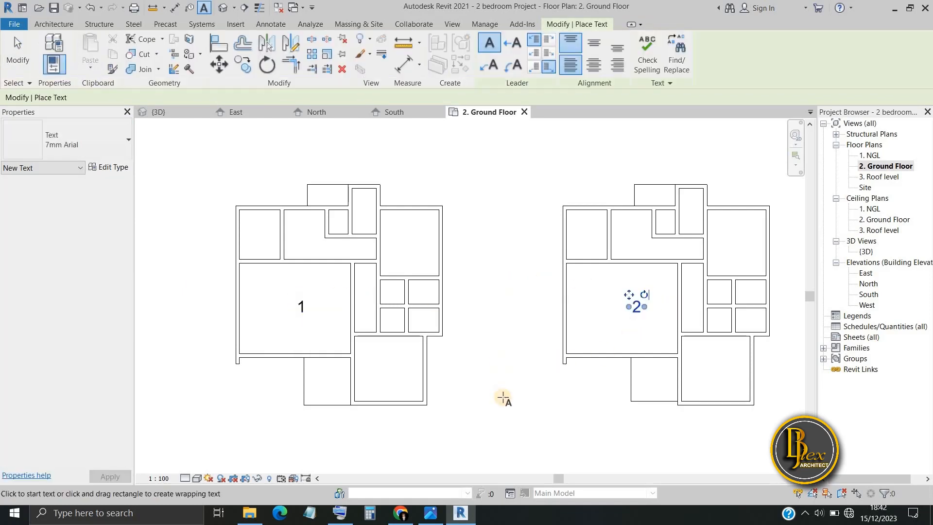
# Try to draw a building section across house 1 from west to east, and undo it
pyautogui.scroll(-3, 411, 381)
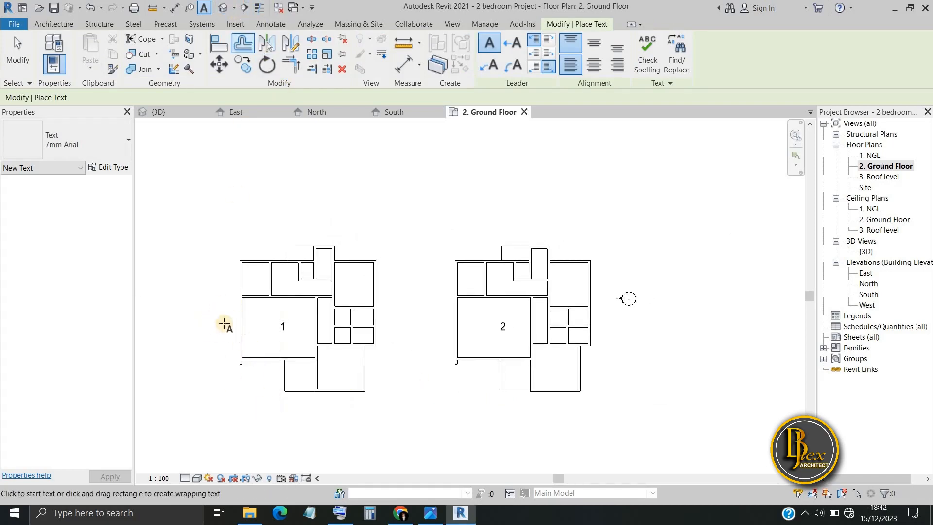
pyautogui.click(220, 322)
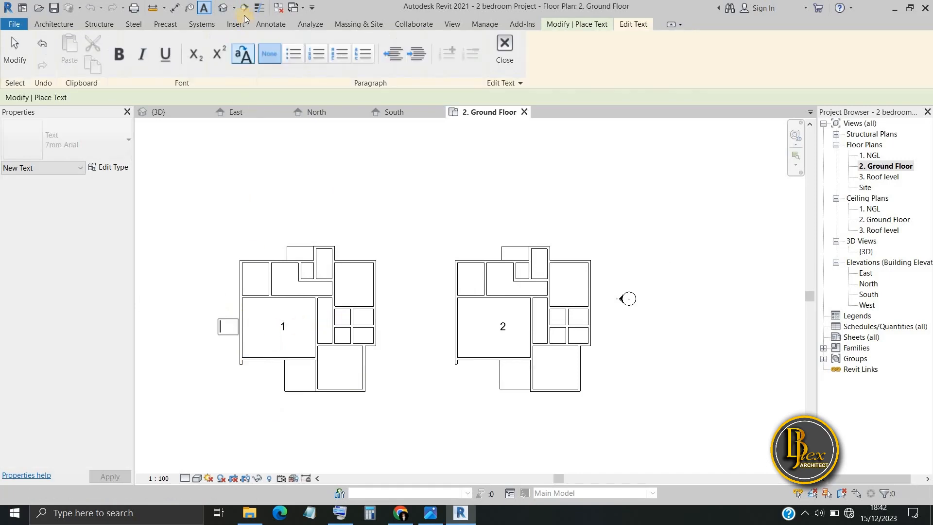
pyautogui.click(246, 7)
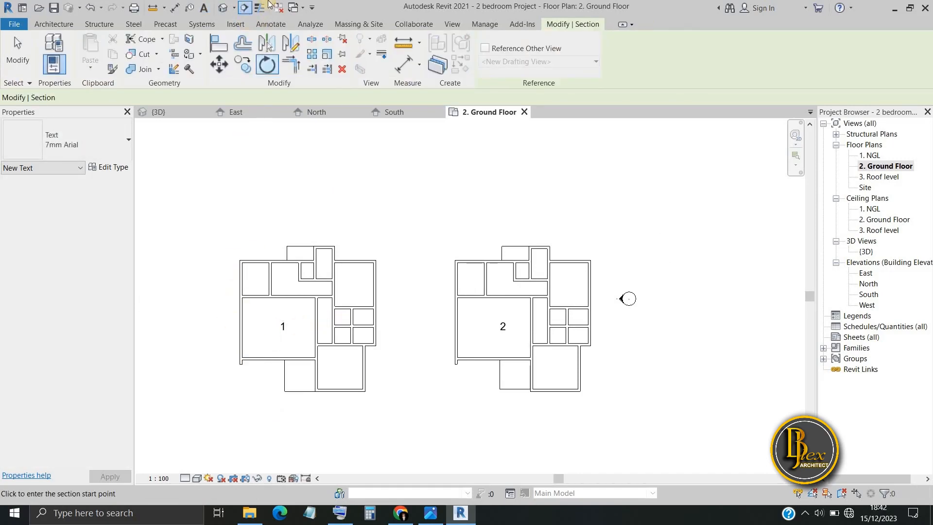
pyautogui.click(224, 312)
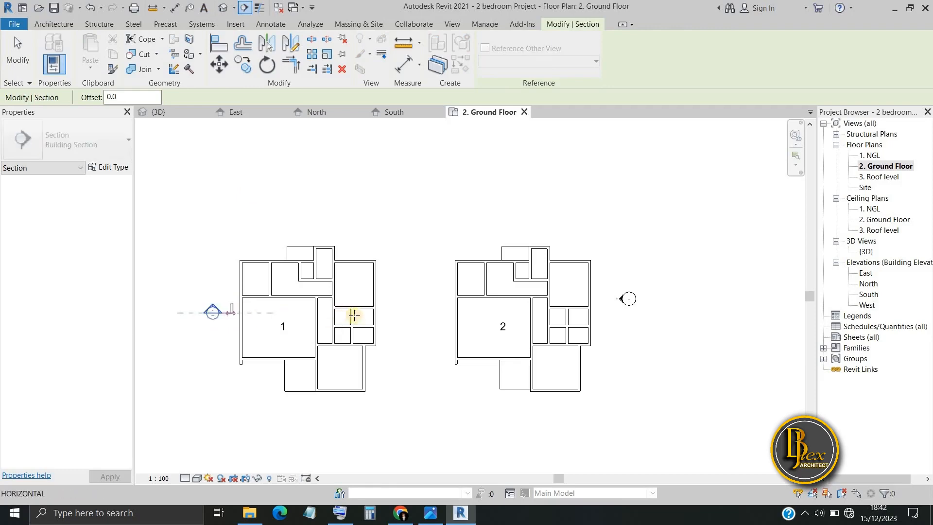
pyautogui.click(404, 323)
pyautogui.press('Escape')
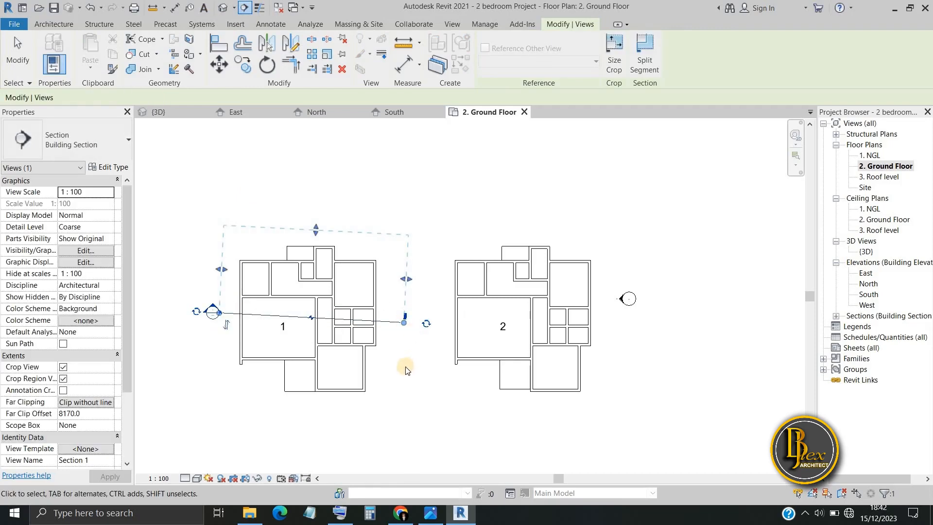
pyautogui.hotkey('ctrl', 'z')
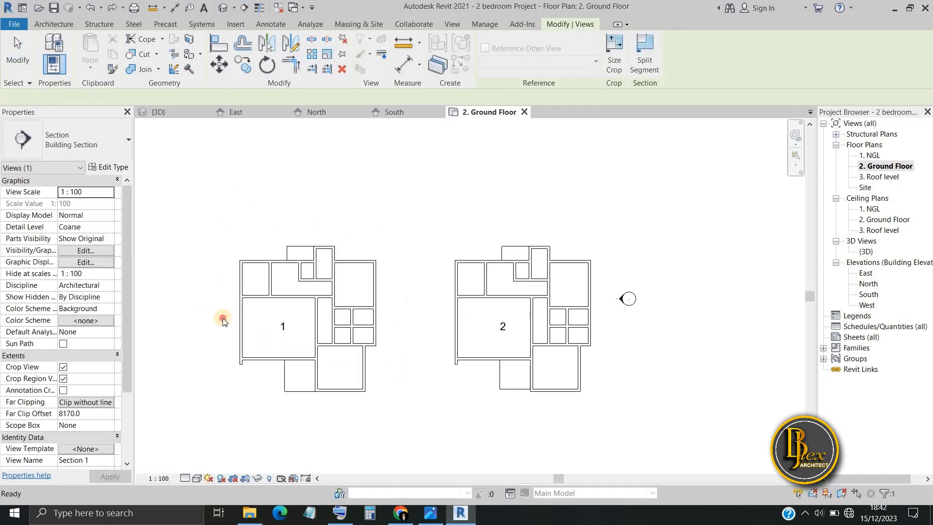
# Draw a horizontal building section looking north through each of houses 1 and 2, crossing the living room and bathrooms
pyautogui.click(247, 8)
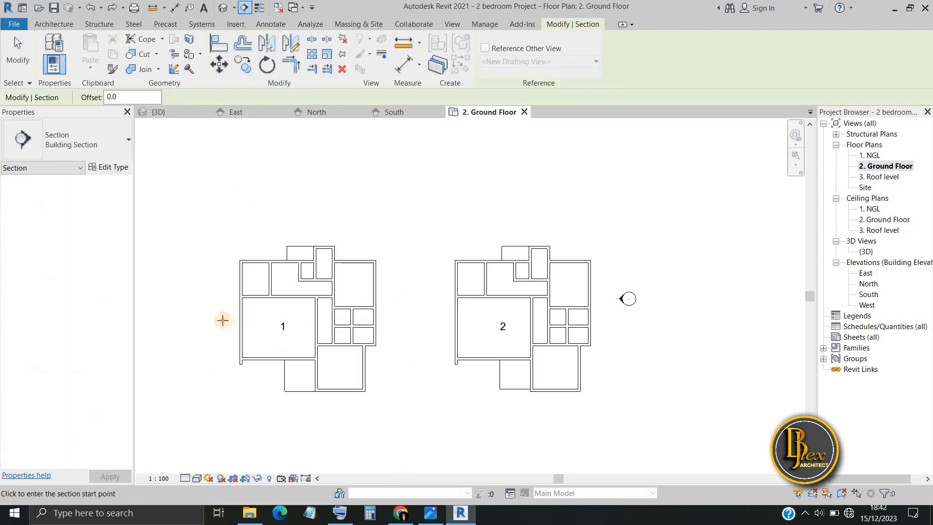
pyautogui.click(216, 320)
pyautogui.click(395, 322)
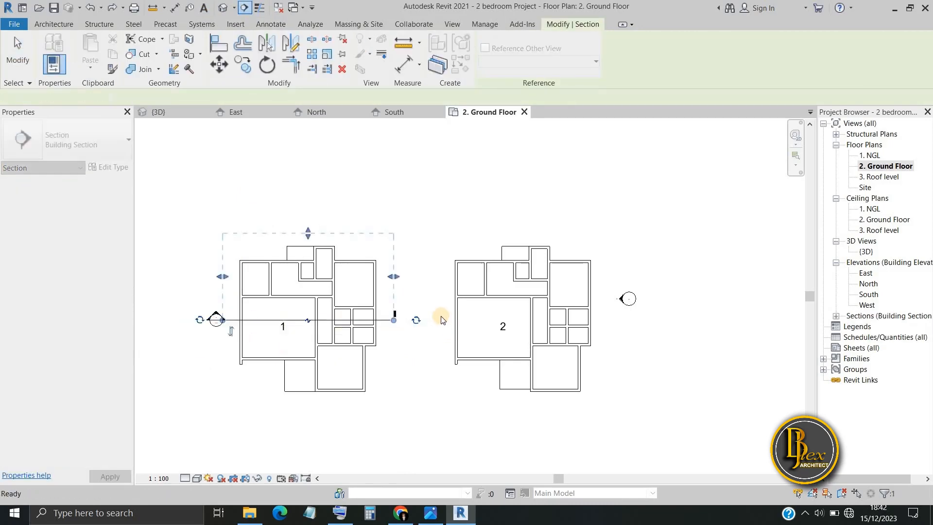
pyautogui.press('Escape')
pyautogui.click(246, 9)
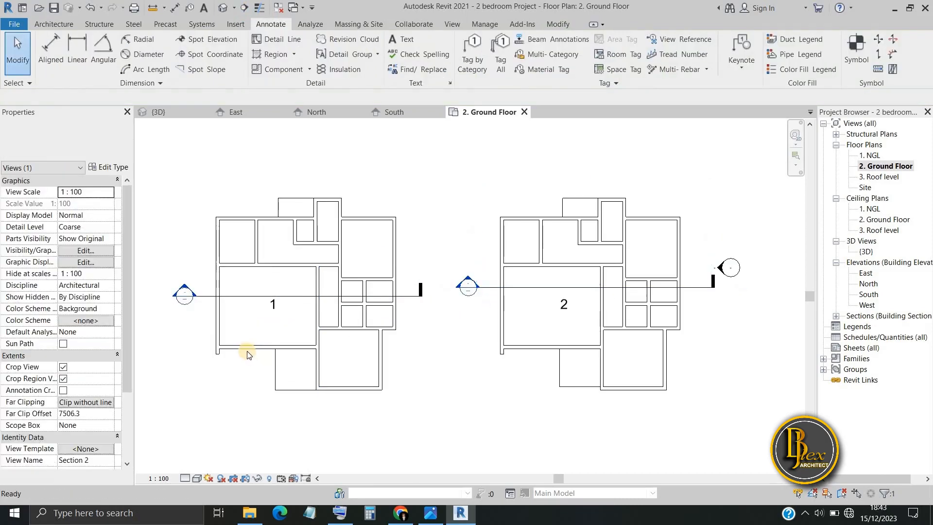
# Expand the building sections list in the Project Browser and open the section view cut through house 1
pyautogui.moveTo(247, 352); pyautogui.dragTo(246, 338, button='middle')
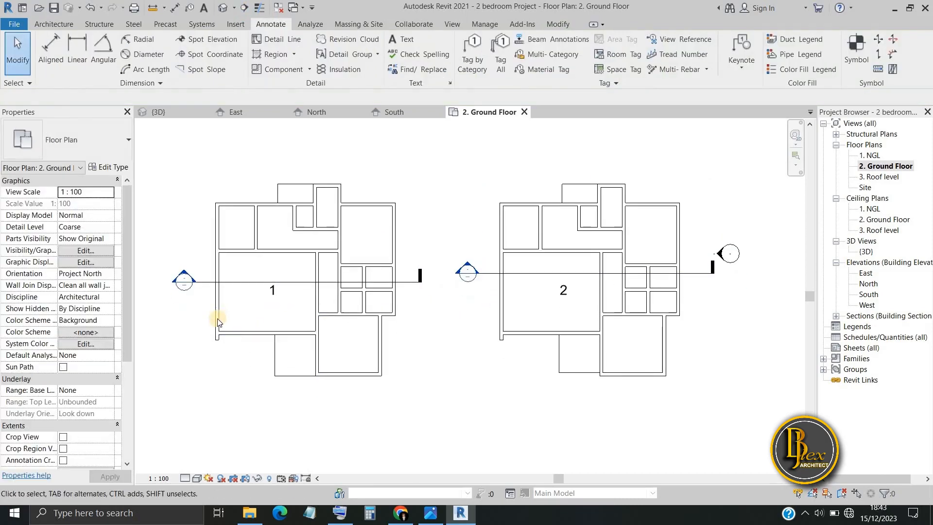
pyautogui.scroll(3, 205, 275)
pyautogui.moveTo(204, 275); pyautogui.dragTo(378, 259, button='middle')
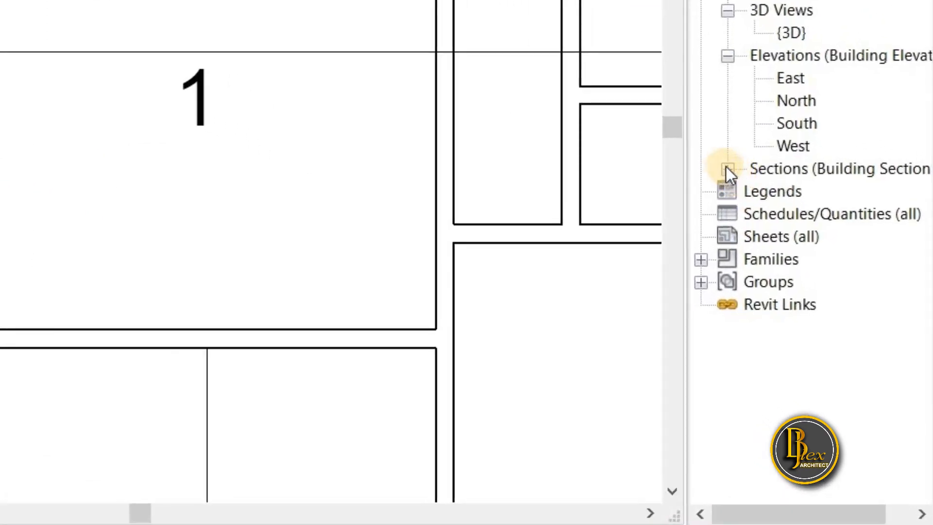
pyautogui.click(727, 168)
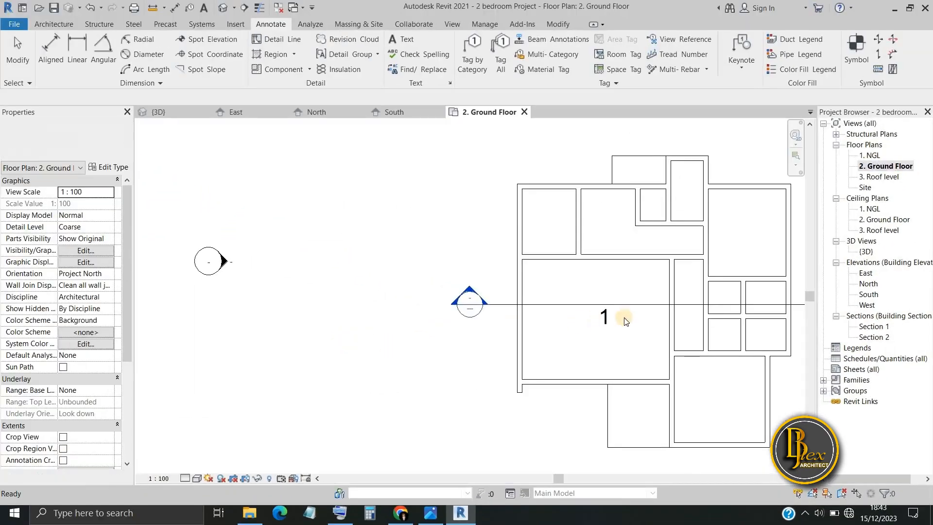
pyautogui.scroll(-1, 624, 319)
pyautogui.moveTo(502, 320); pyautogui.dragTo(219, 317, button='middle')
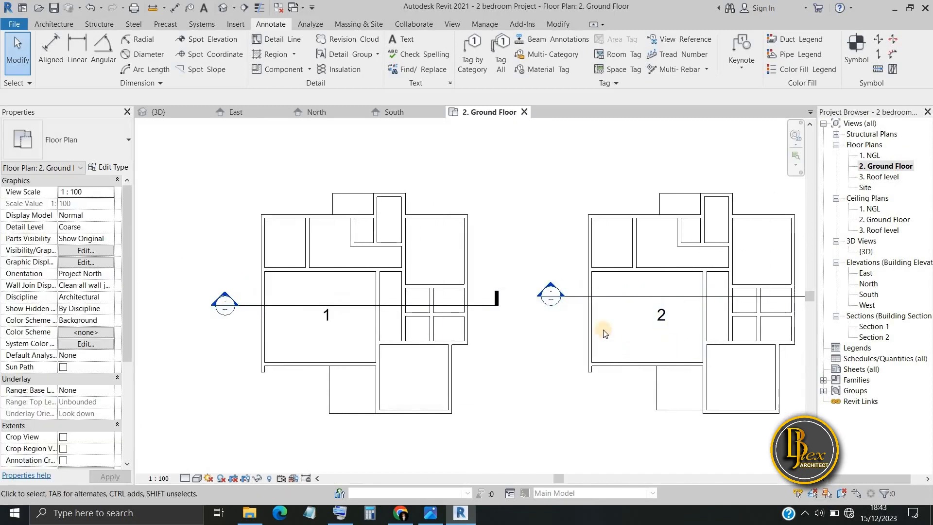
pyautogui.scroll(3, 206, 295)
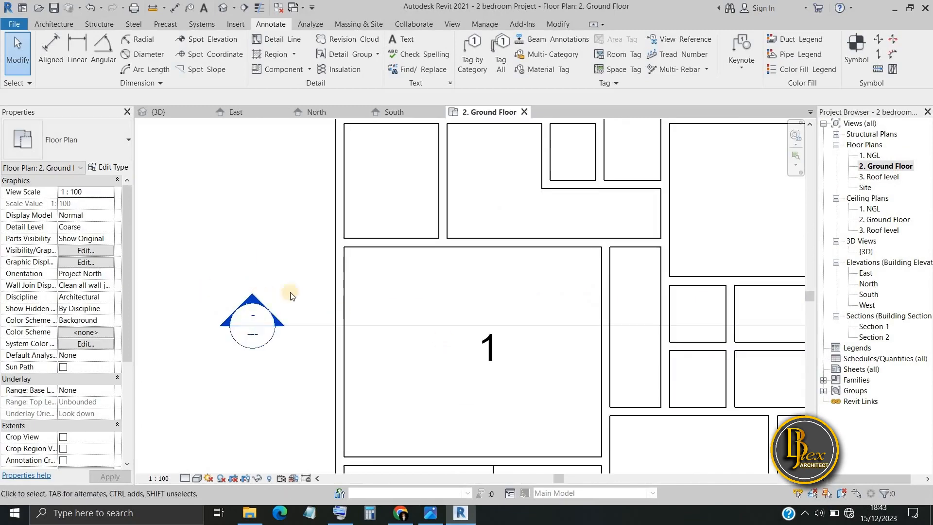
pyautogui.scroll(3, 252, 295)
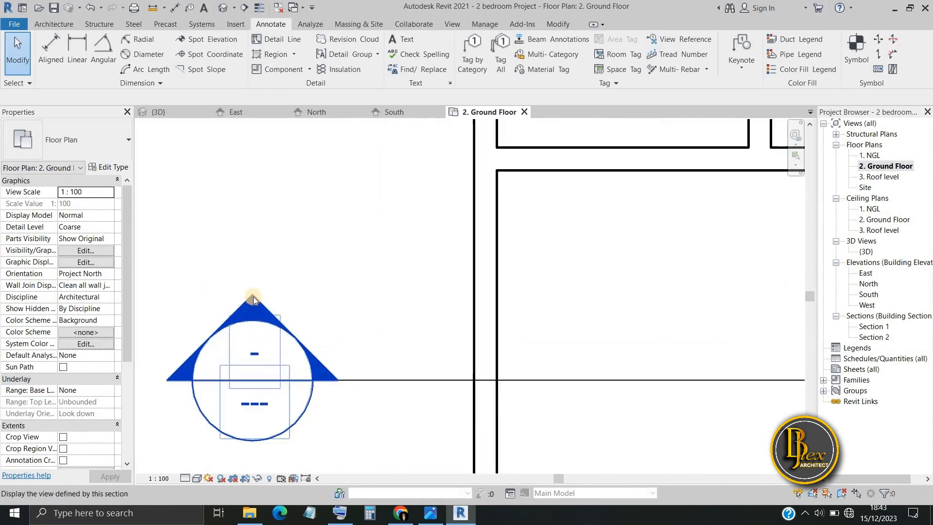
pyautogui.doubleClick(323, 334)
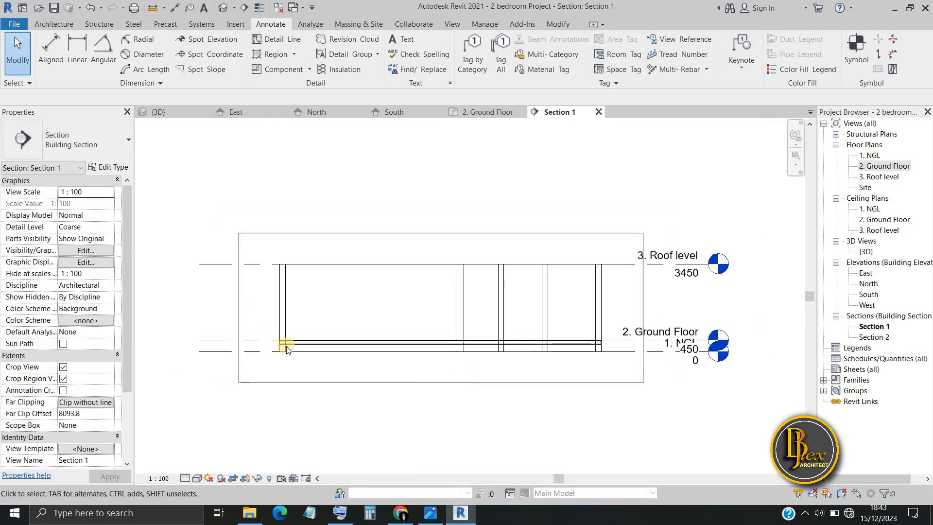
# Examine in Section 1 how the 150mm floor slab meets the exterior wall and passes through the interior walls
pyautogui.scroll(5, 282, 343)
pyautogui.scroll(-6, 279, 338)
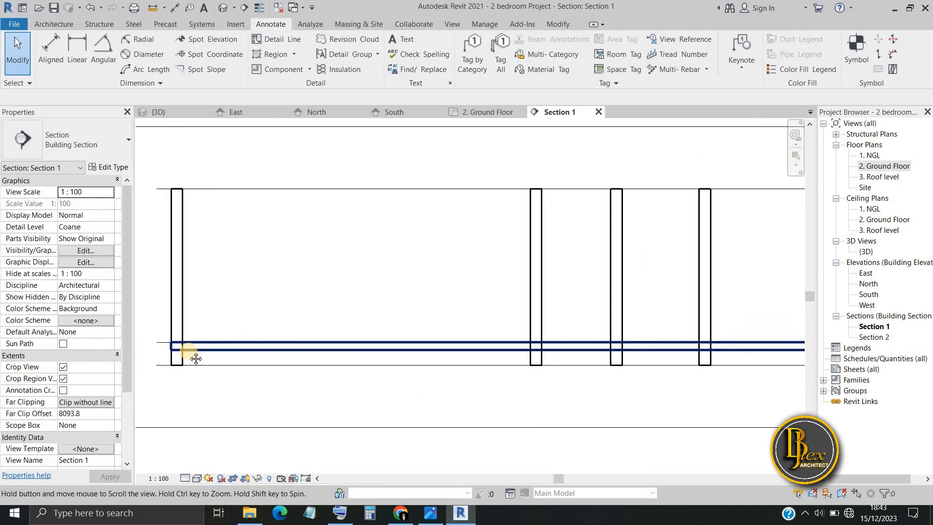
pyautogui.scroll(5, 286, 374)
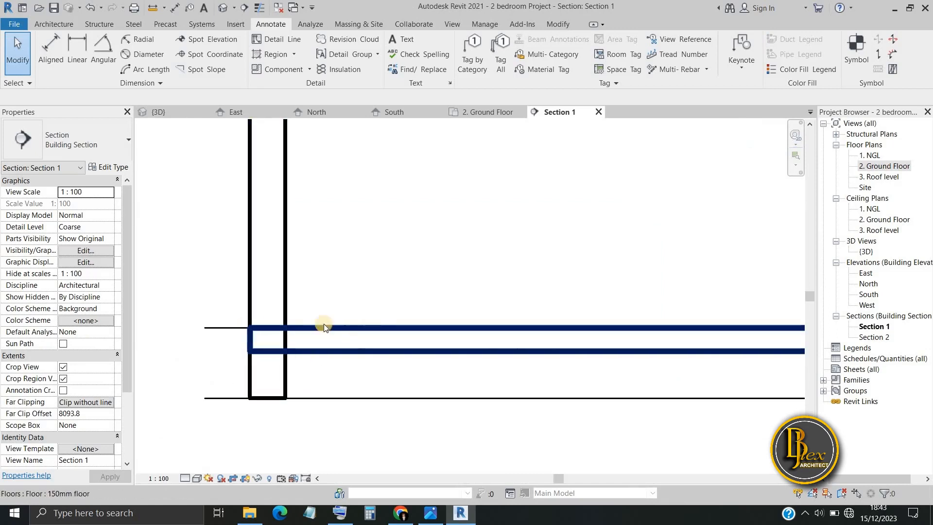
pyautogui.scroll(3, 285, 343)
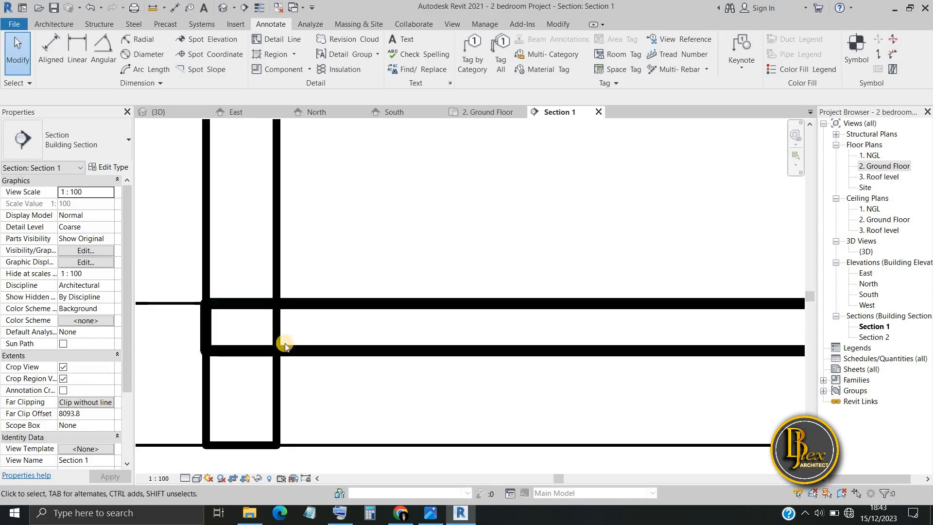
pyautogui.scroll(-2, 279, 336)
pyautogui.scroll(-3, 283, 332)
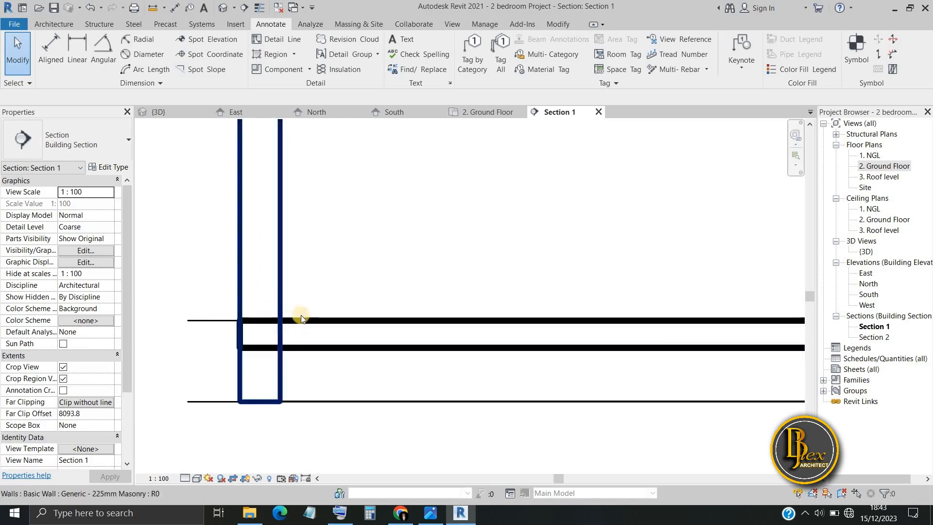
pyautogui.scroll(-4, 339, 365)
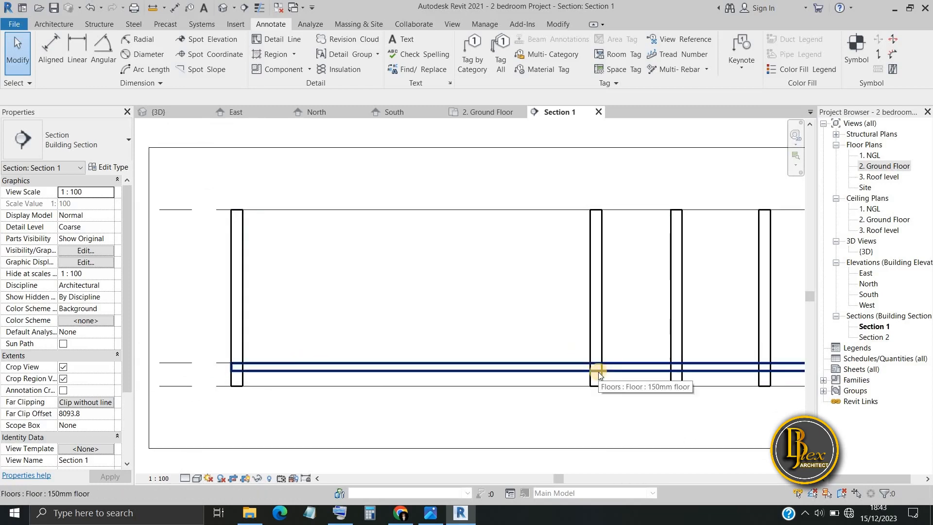
pyautogui.scroll(3, 599, 371)
pyautogui.scroll(1, 551, 310)
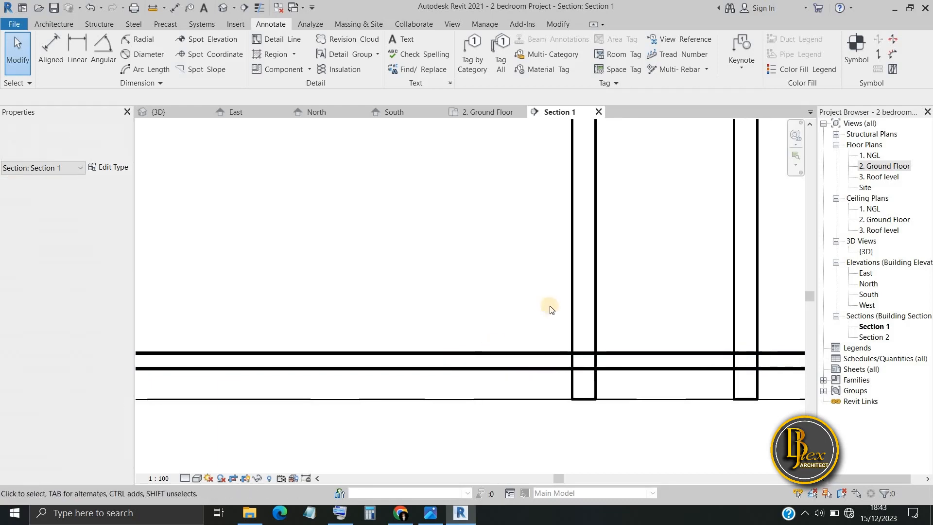
# Check how the 150mm floor slab crosses the remaining interior walls in Section 1
pyautogui.moveTo(551, 309); pyautogui.dragTo(408, 310, button='middle')
pyautogui.scroll(1, 438, 348)
pyautogui.scroll(-5, 476, 356)
pyautogui.moveTo(565, 343); pyautogui.dragTo(617, 326, button='middle')
pyautogui.scroll(-2, 617, 326)
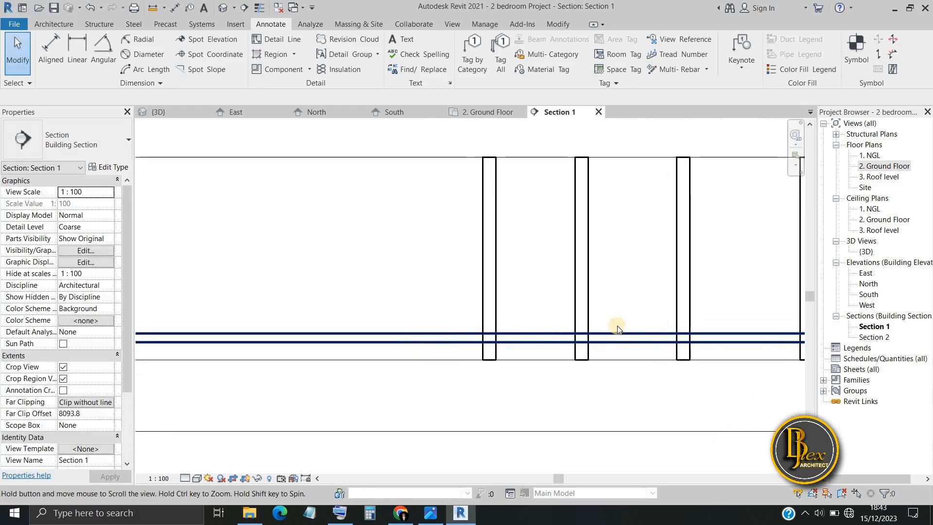
# Open Section 2 and examine how the ends of the 150mm floor slab meet the exterior walls of house 2
pyautogui.doubleClick(875, 337)
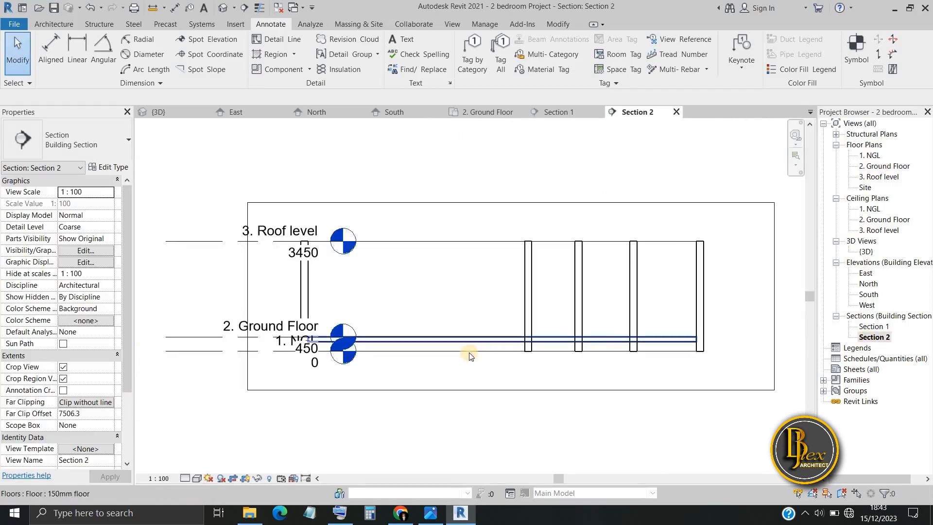
pyautogui.scroll(8, 678, 362)
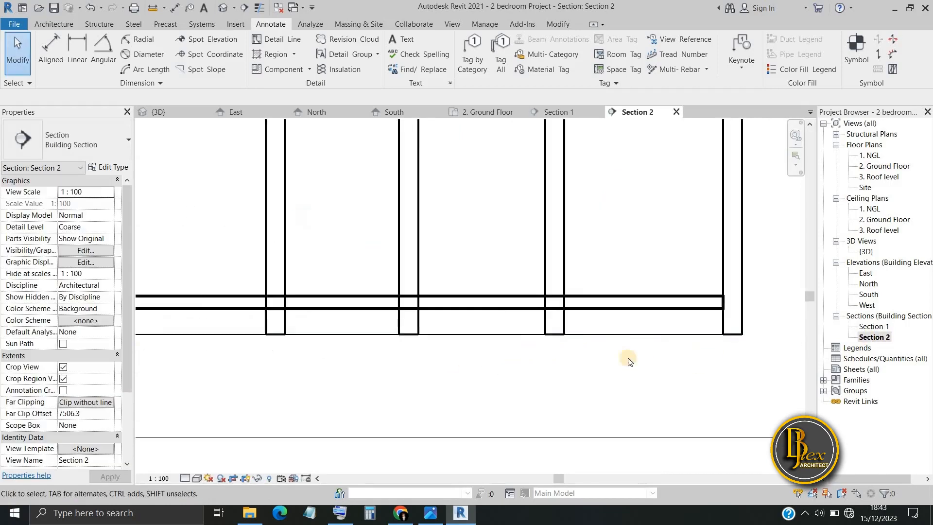
pyautogui.scroll(-5, 465, 407)
pyautogui.scroll(5, 297, 379)
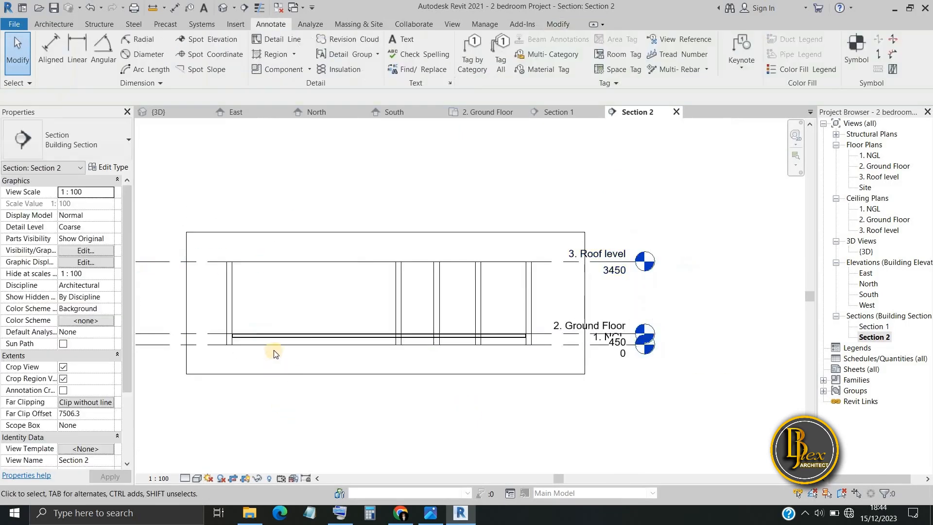
pyautogui.scroll(4, 299, 329)
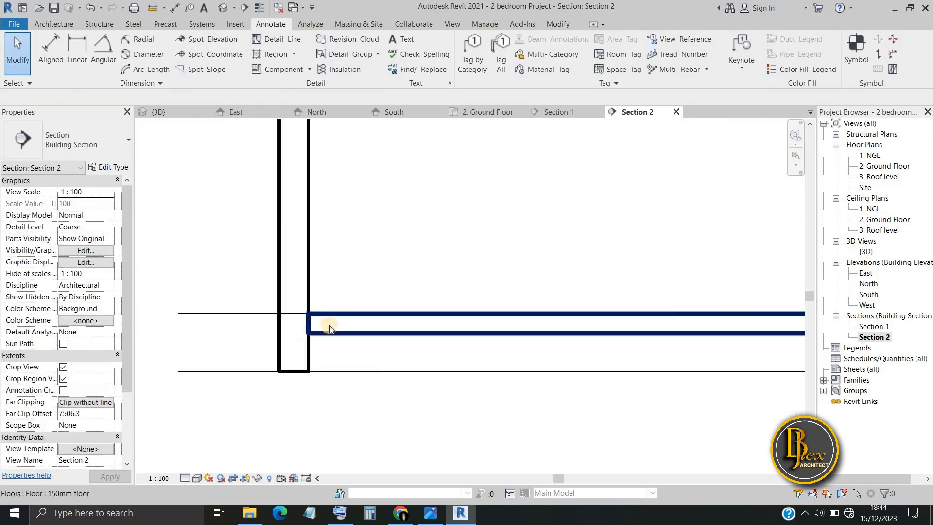
pyautogui.scroll(2, 310, 322)
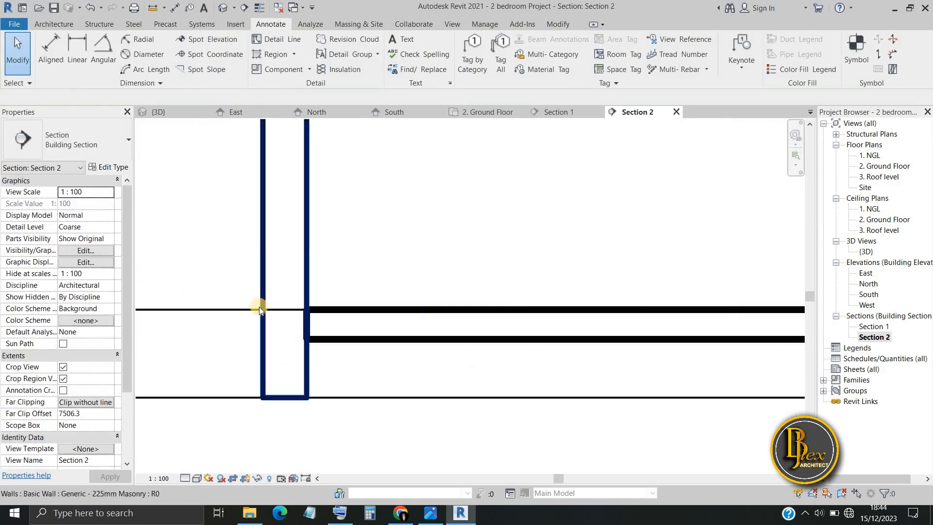
# Lower the 2. Ground Floor level in Section 2 to an elevation of 400
pyautogui.click(314, 312)
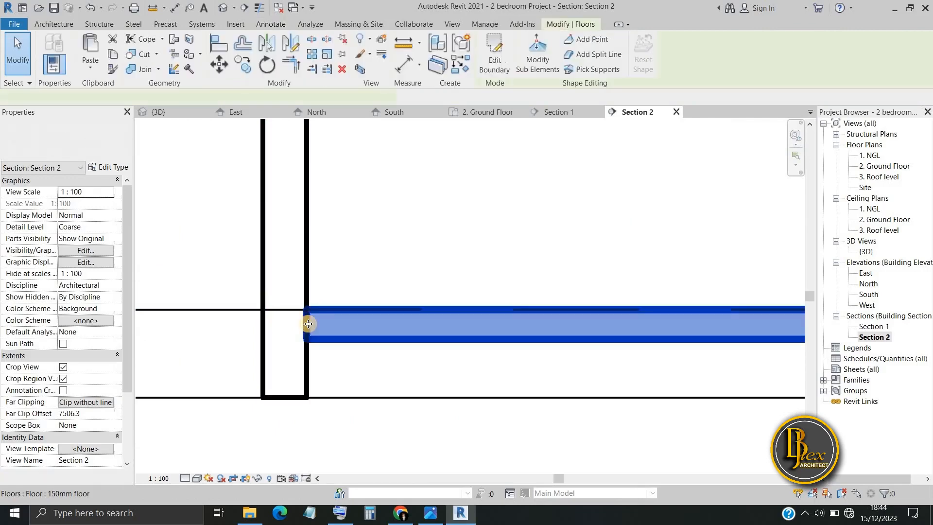
pyautogui.click(322, 355)
pyautogui.moveTo(270, 311); pyautogui.dragTo(278, 320)
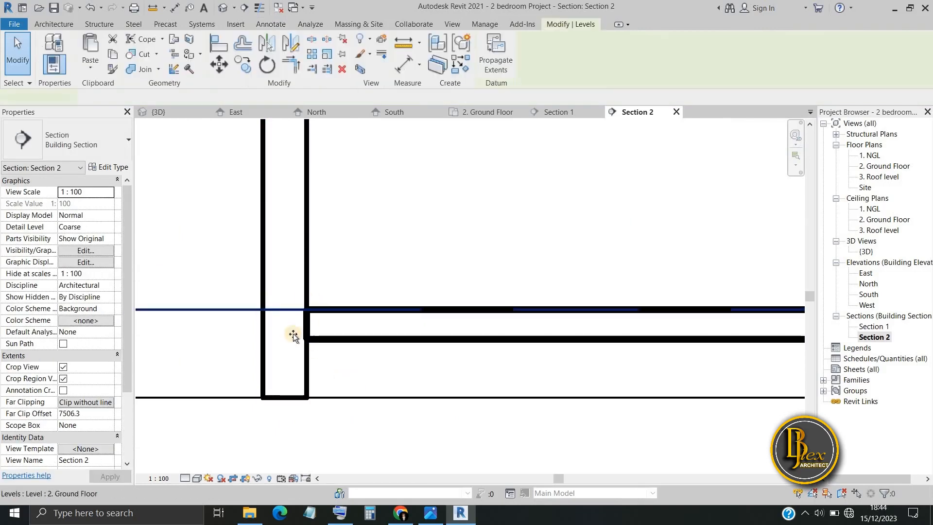
pyautogui.click(350, 385)
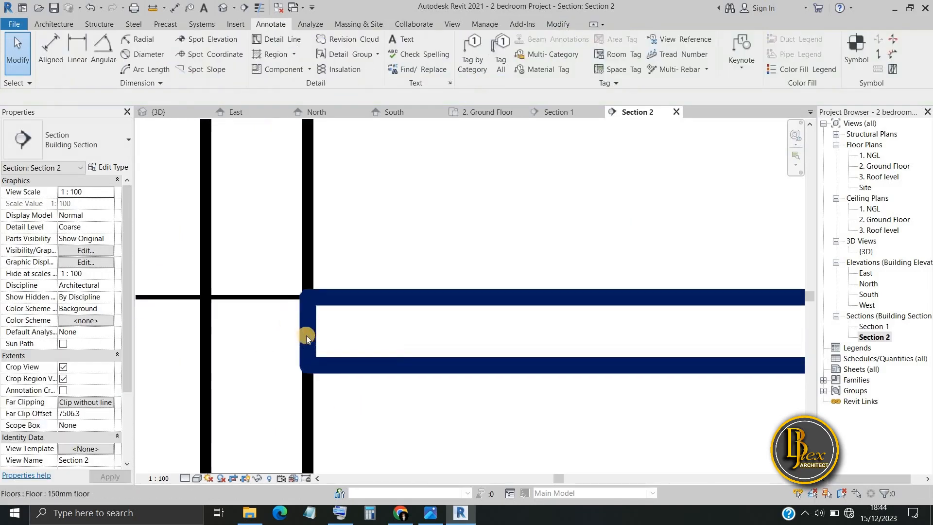
# Examine the slab's ends and interior wall crossings in Section 2, and the slab edge around house 1 in the 3D view
pyautogui.scroll(-2, 343, 368)
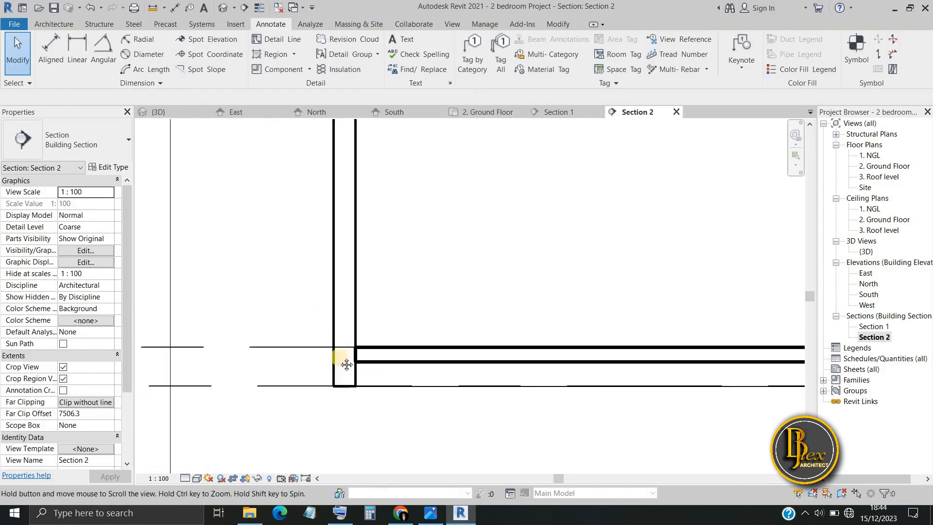
pyautogui.scroll(-3, 501, 404)
pyautogui.moveTo(677, 407); pyautogui.dragTo(371, 381, button='middle')
pyautogui.scroll(-1, 491, 379)
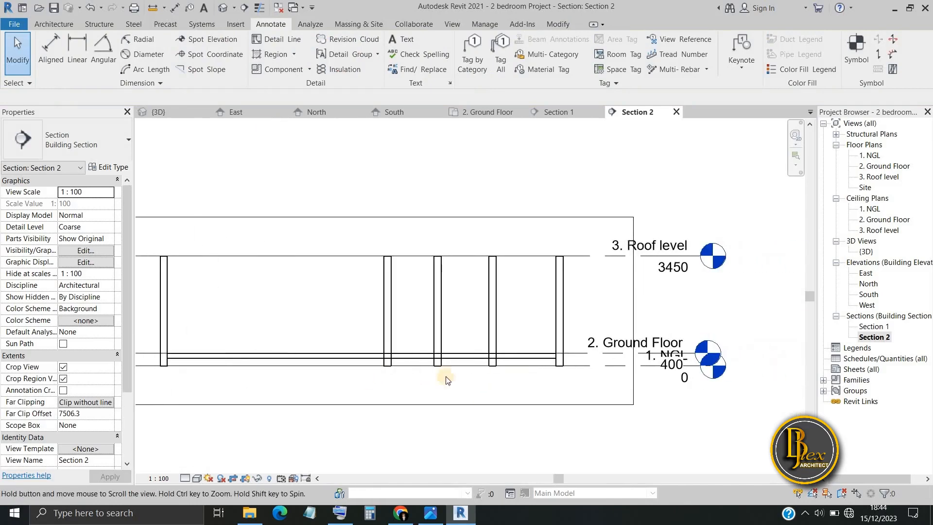
pyautogui.moveTo(465, 387); pyautogui.dragTo(510, 394, button='middle')
pyautogui.scroll(5, 642, 371)
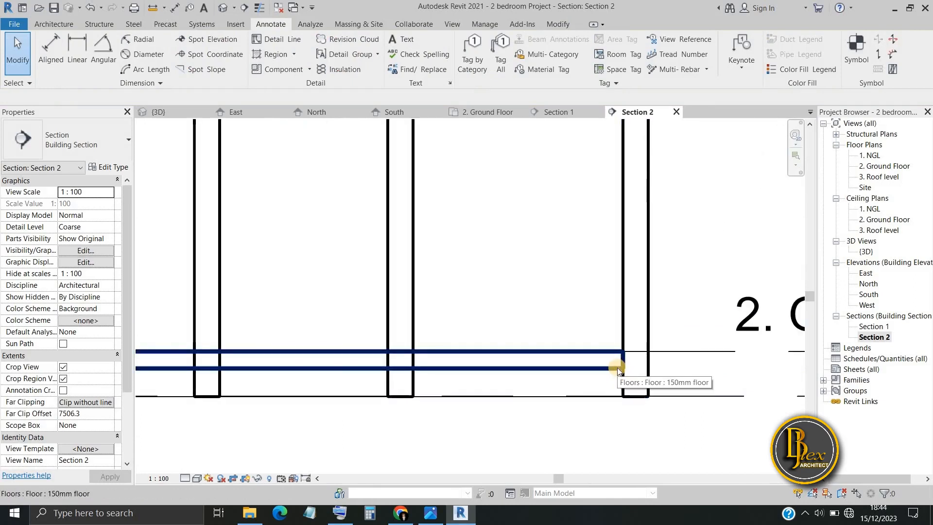
pyautogui.scroll(2, 617, 367)
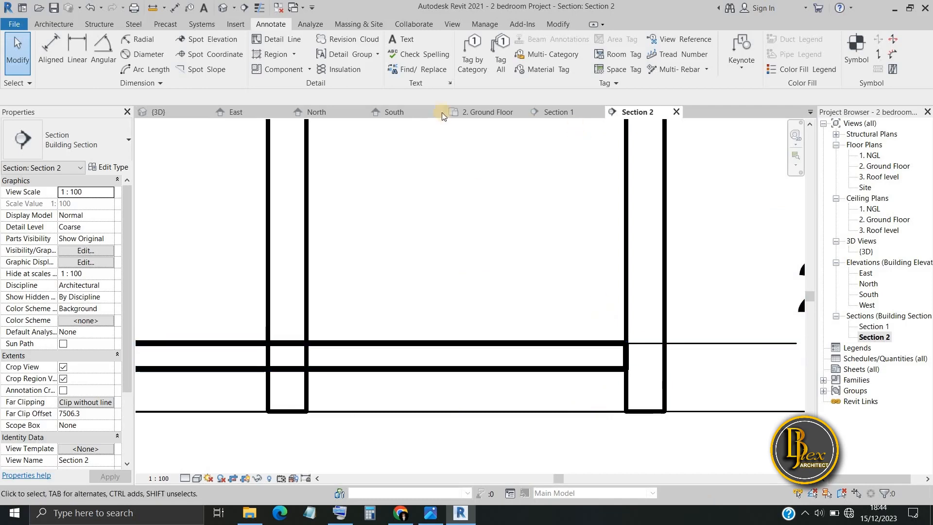
pyautogui.click(178, 118)
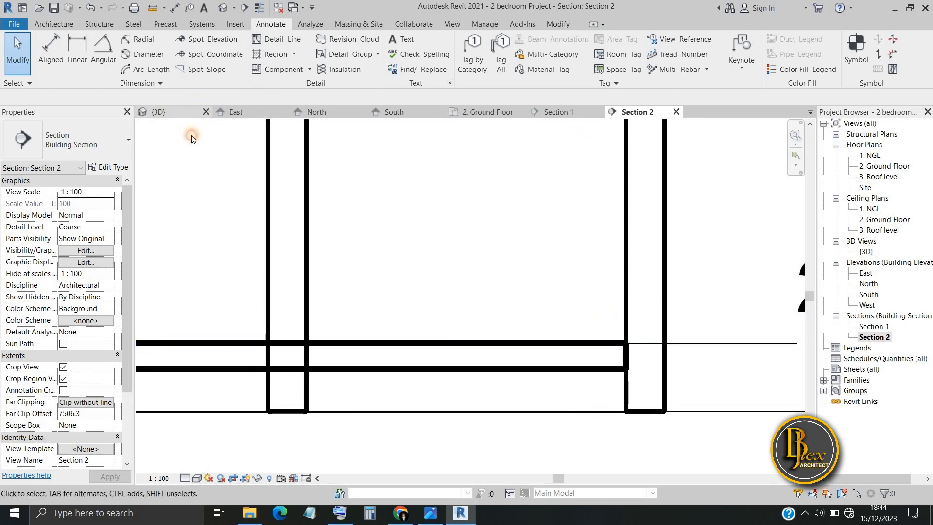
pyautogui.scroll(5, 436, 382)
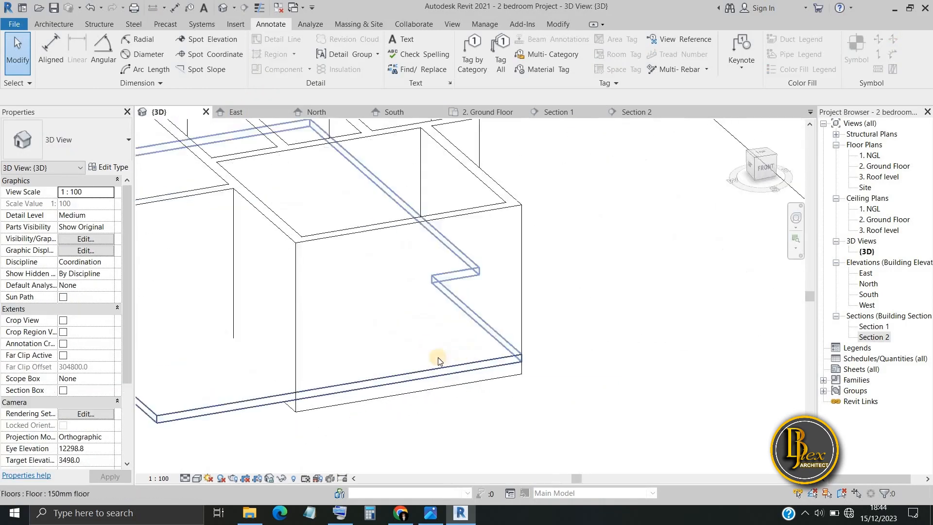
pyautogui.scroll(-6, 597, 372)
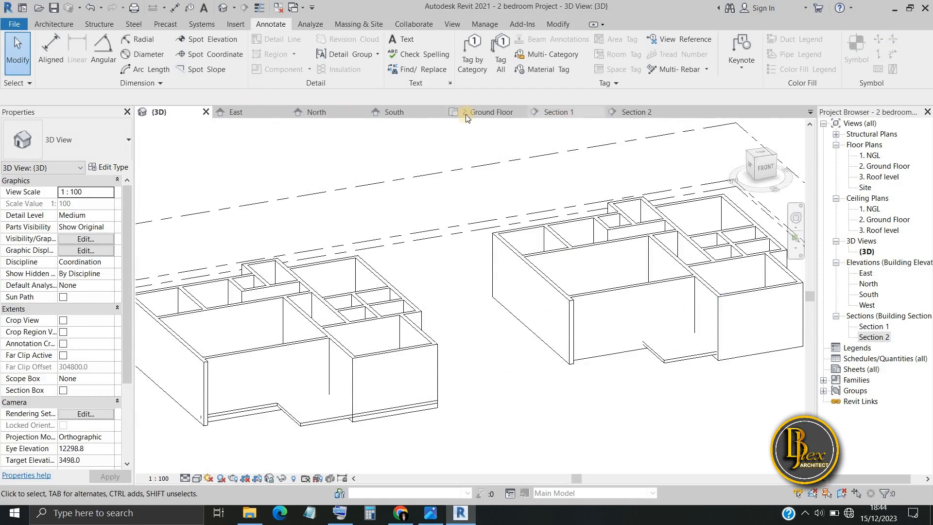
# Delete the 150mm floor of house 1 in the Ground Floor plan
pyautogui.click(488, 113)
pyautogui.scroll(-5, 396, 325)
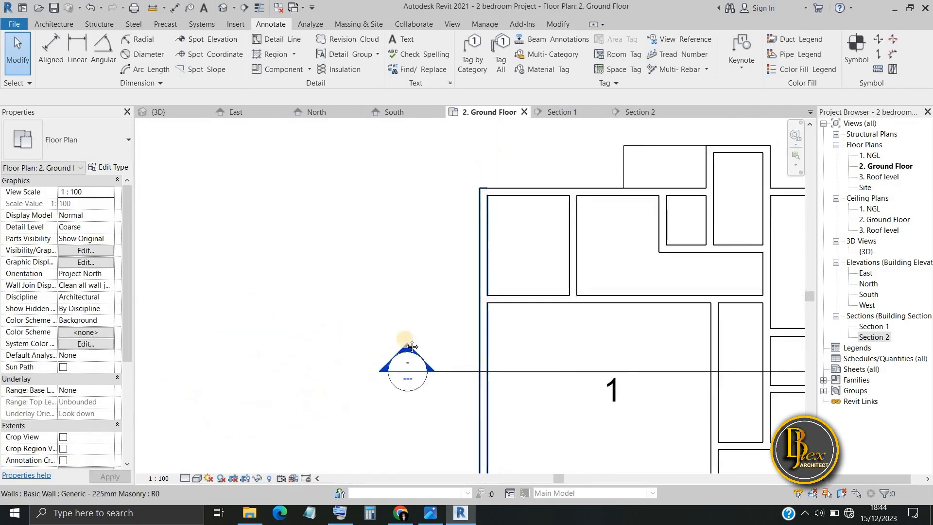
pyautogui.scroll(-2, 396, 324)
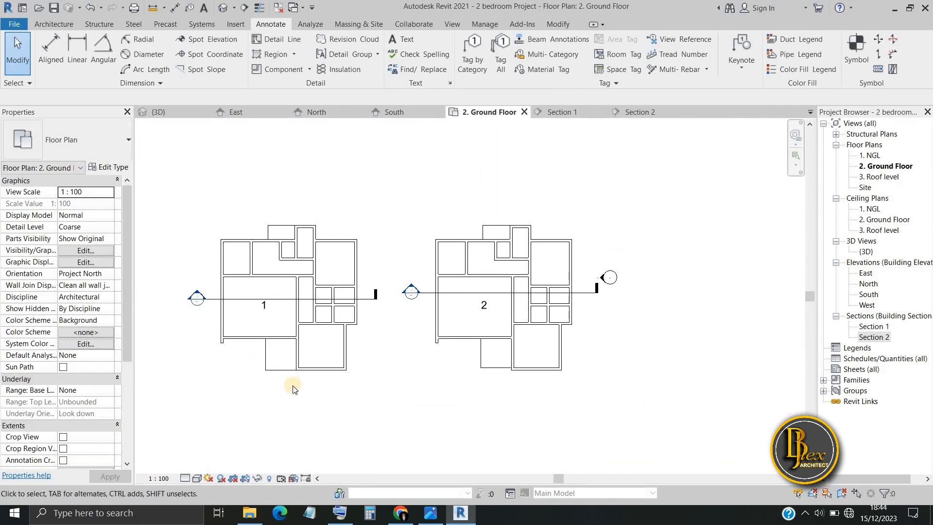
pyautogui.scroll(3, 272, 370)
pyautogui.click(273, 369)
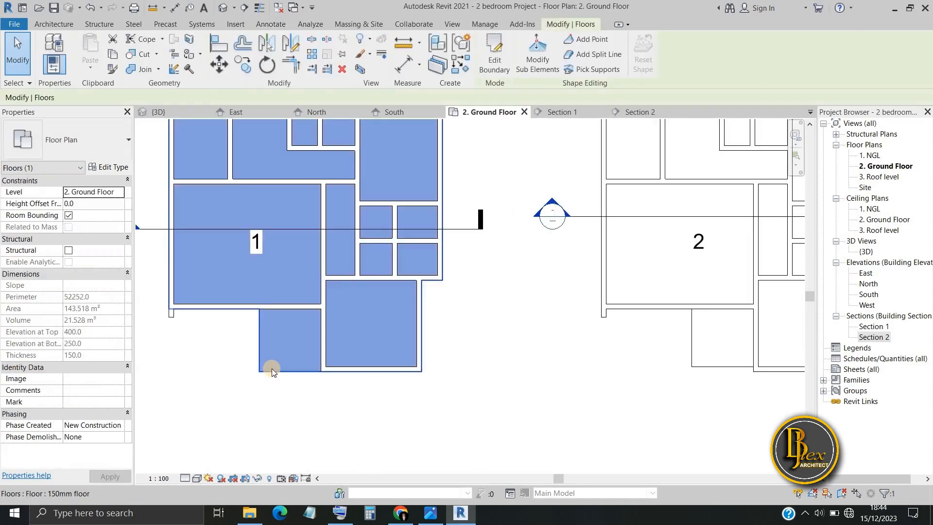
pyautogui.click(286, 407)
pyautogui.scroll(-3, 417, 422)
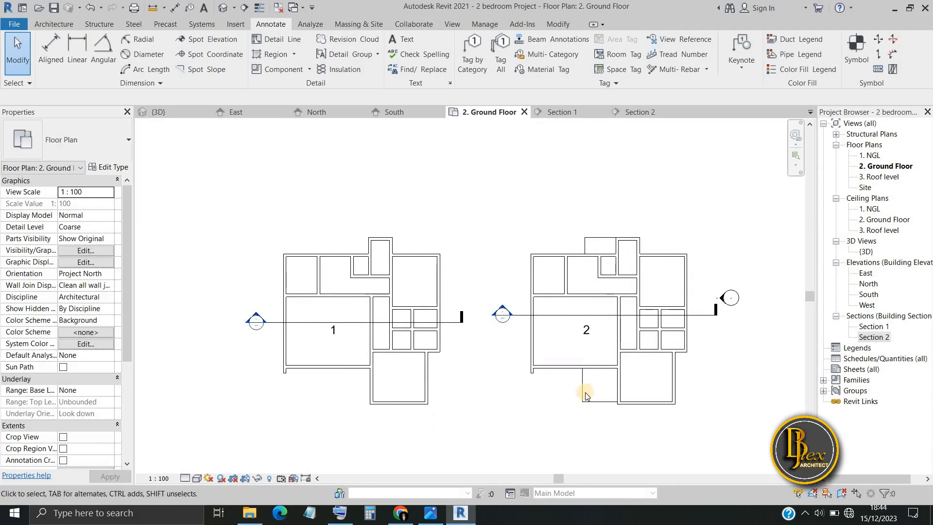
# Move the 150mm floor of house 2 over to house 1 in the Ground Floor plan, fitting it roughly between the walls
pyautogui.click(586, 395)
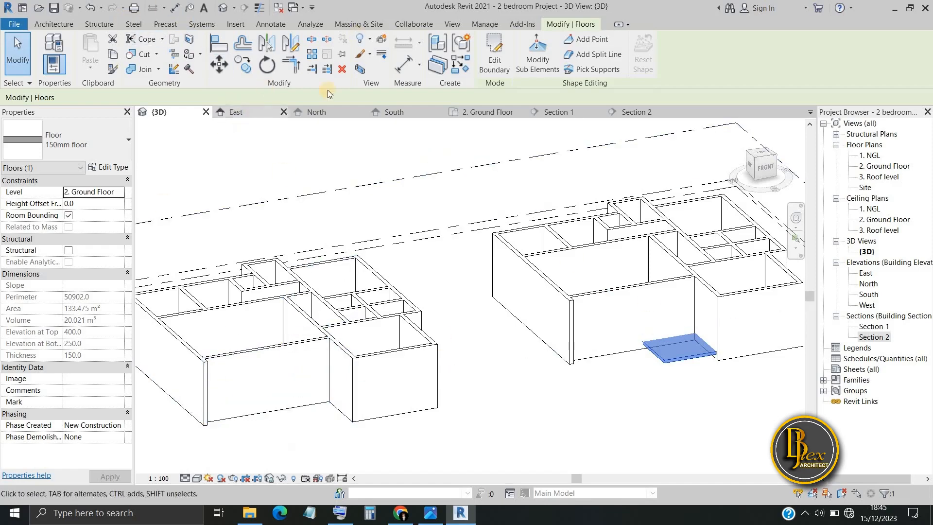
pyautogui.click(511, 112)
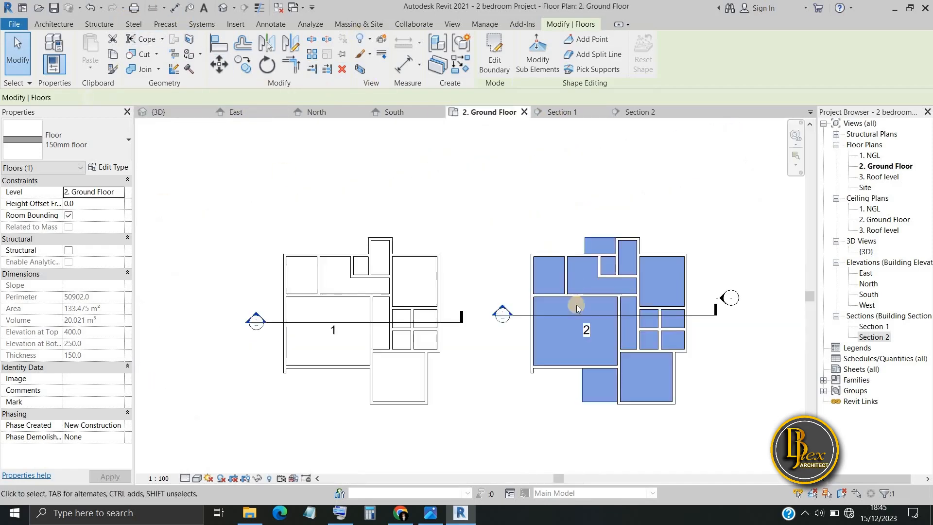
pyautogui.scroll(-2, 587, 338)
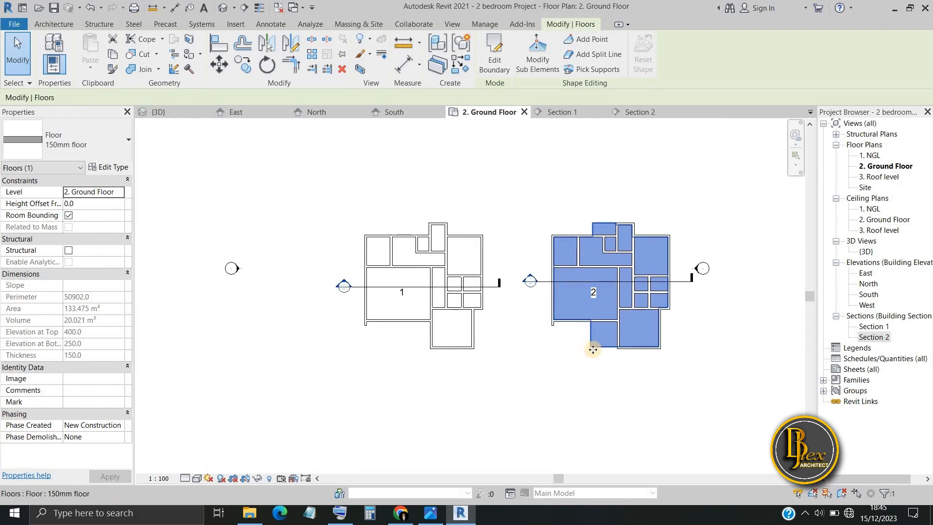
pyautogui.scroll(3, 642, 345)
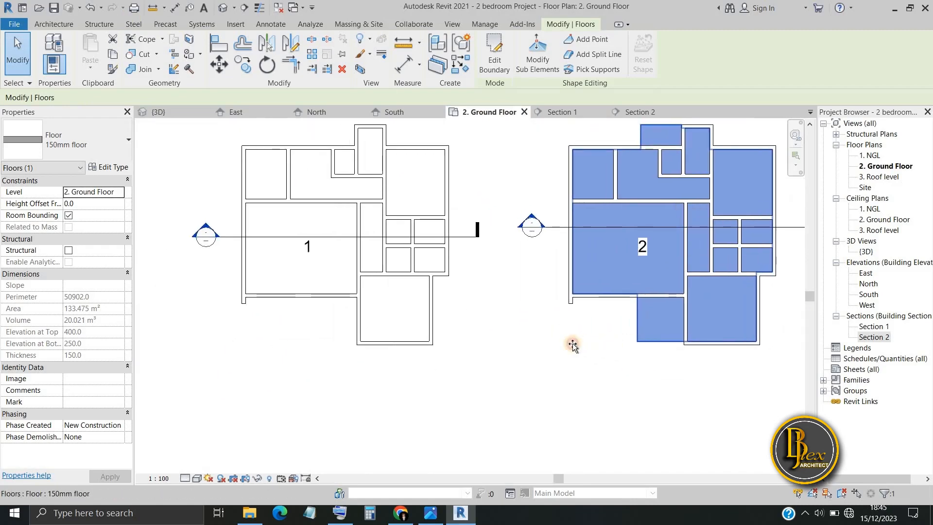
pyautogui.moveTo(573, 345); pyautogui.dragTo(313, 344)
pyautogui.scroll(2, 313, 343)
pyautogui.scroll(5, 170, 277)
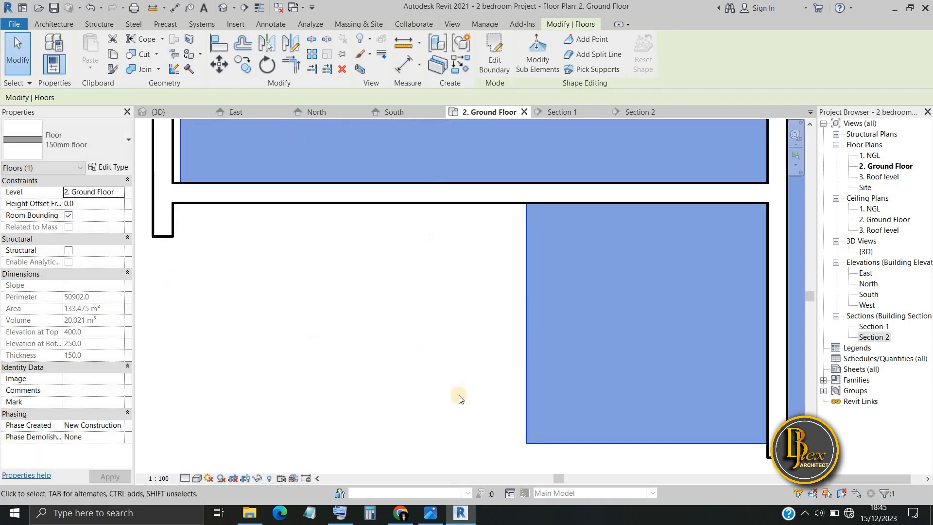
pyautogui.moveTo(525, 433); pyautogui.dragTo(525, 431)
pyautogui.scroll(-2, 264, 351)
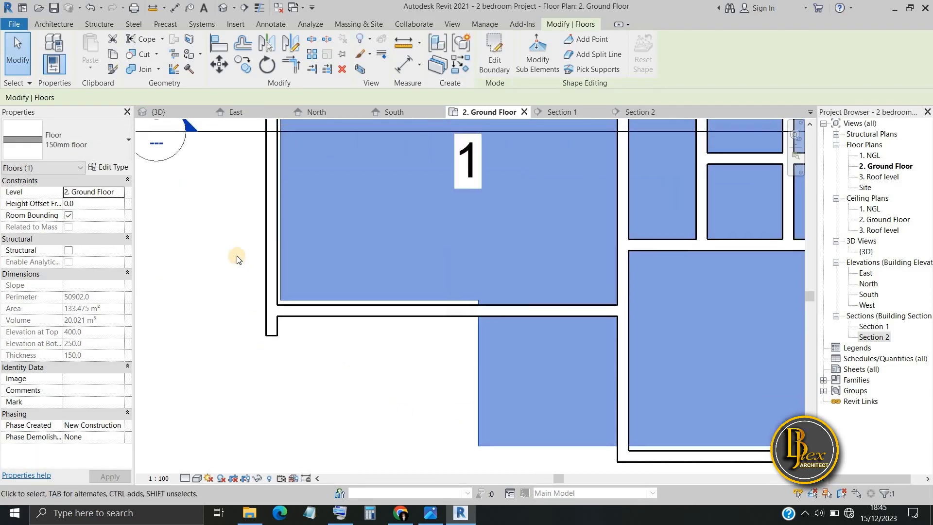
pyautogui.scroll(3, 181, 269)
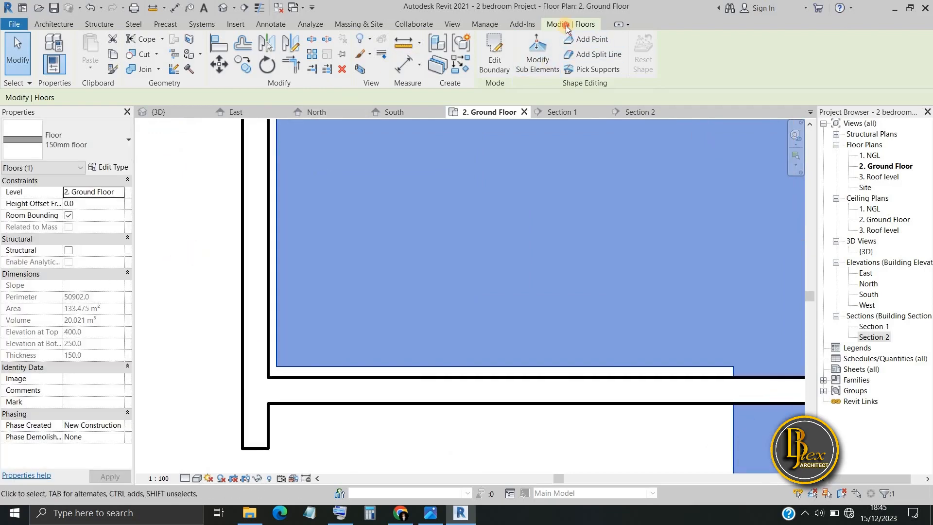
pyautogui.doubleClick(583, 27)
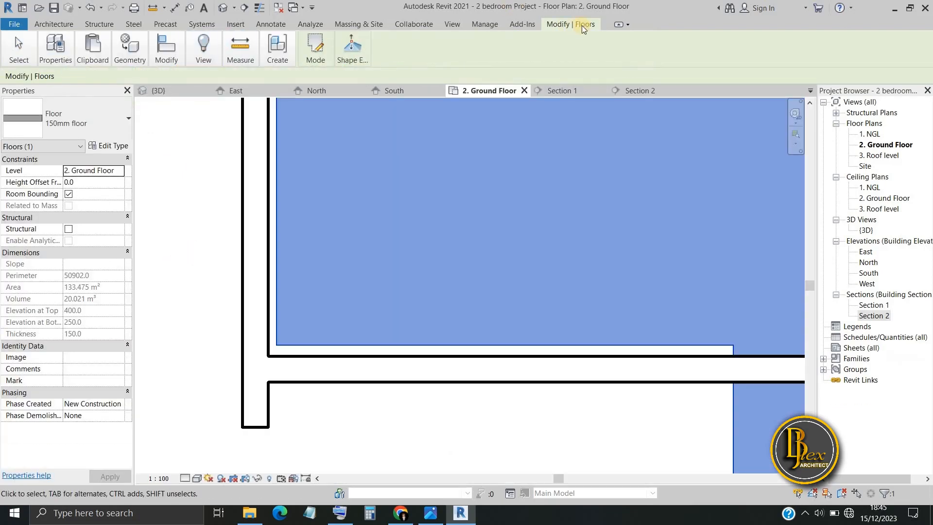
pyautogui.click(622, 25)
pyautogui.click(622, 24)
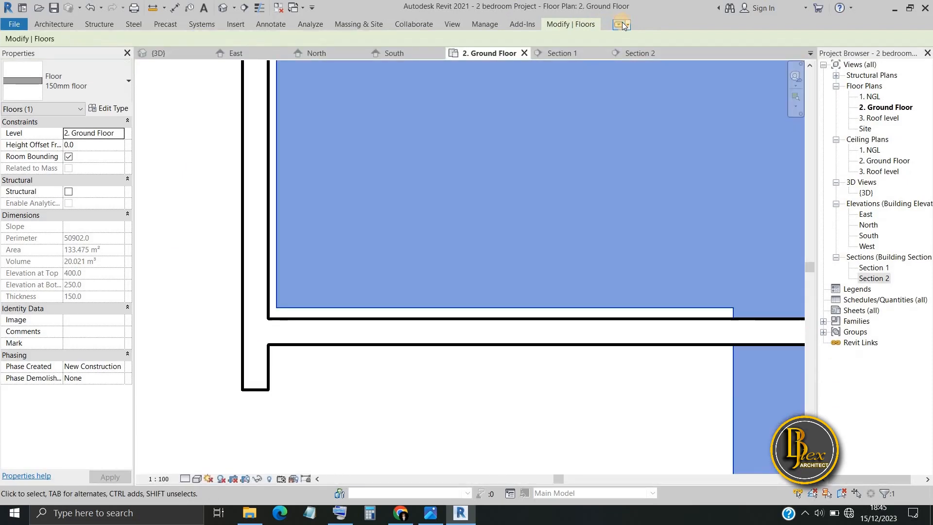
pyautogui.click(622, 23)
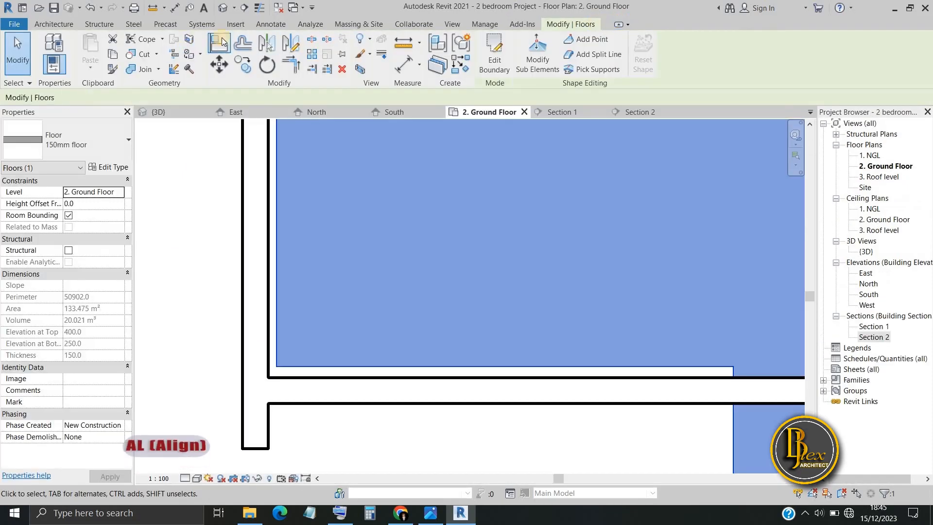
# Align the floor's west edge with the inner face of house 1's west exterior wall and lock the alignment
pyautogui.click(217, 45)
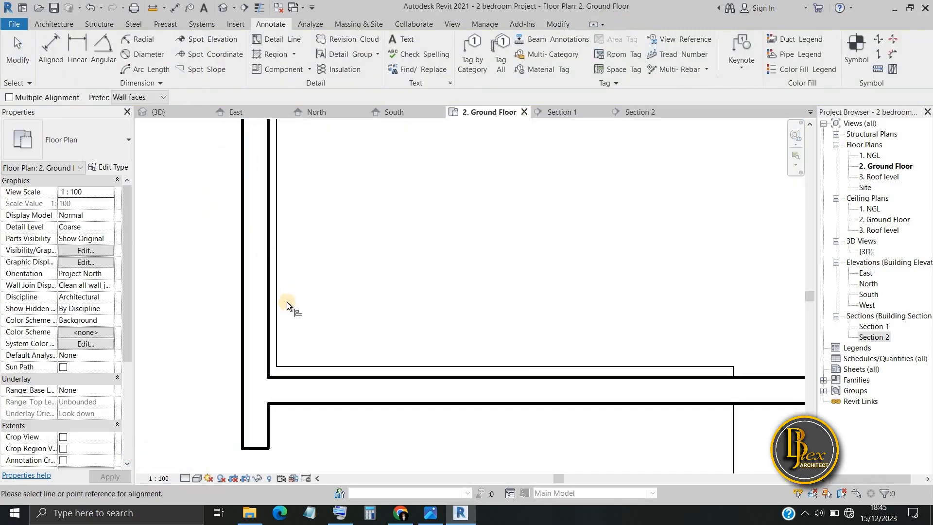
pyautogui.scroll(3, 287, 302)
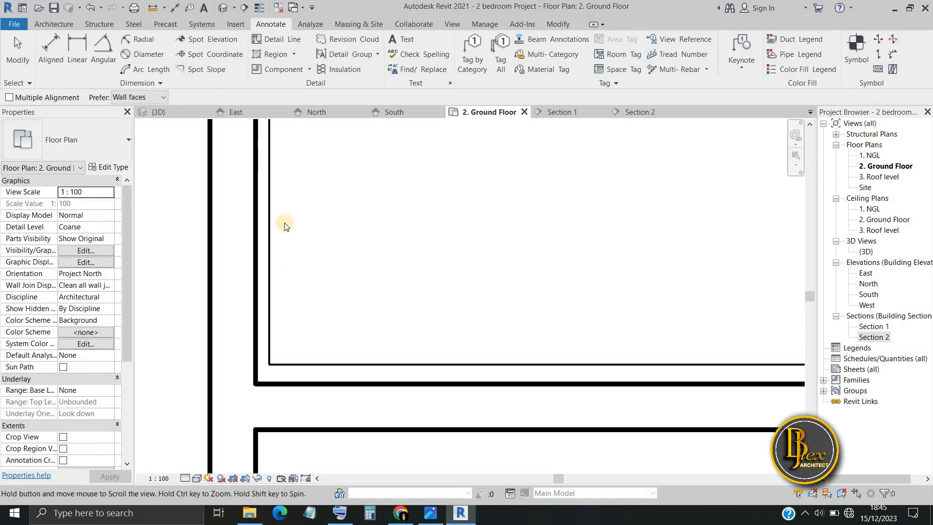
pyautogui.click(252, 255)
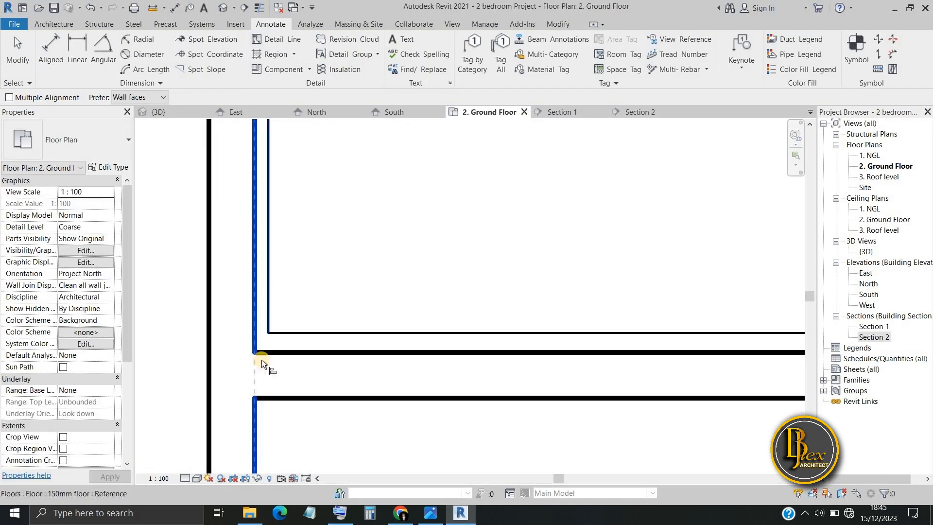
pyautogui.click(269, 281)
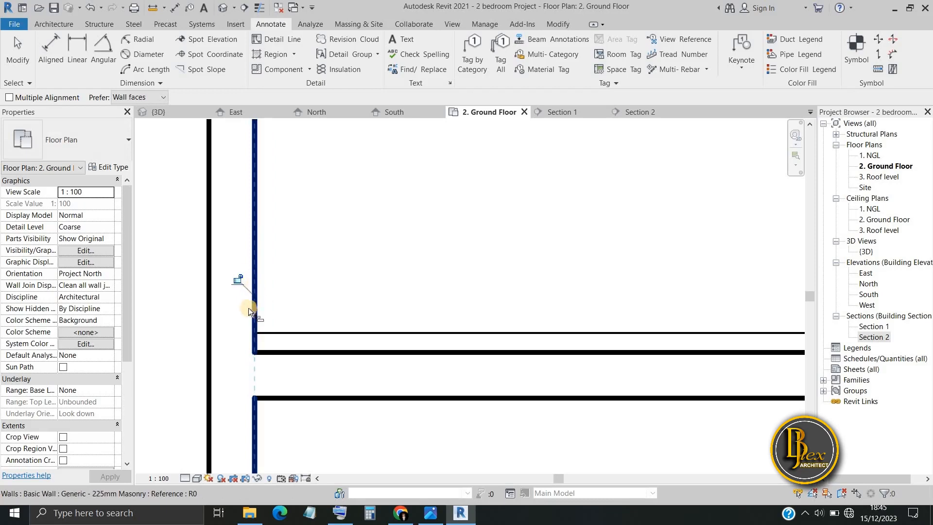
pyautogui.click(239, 283)
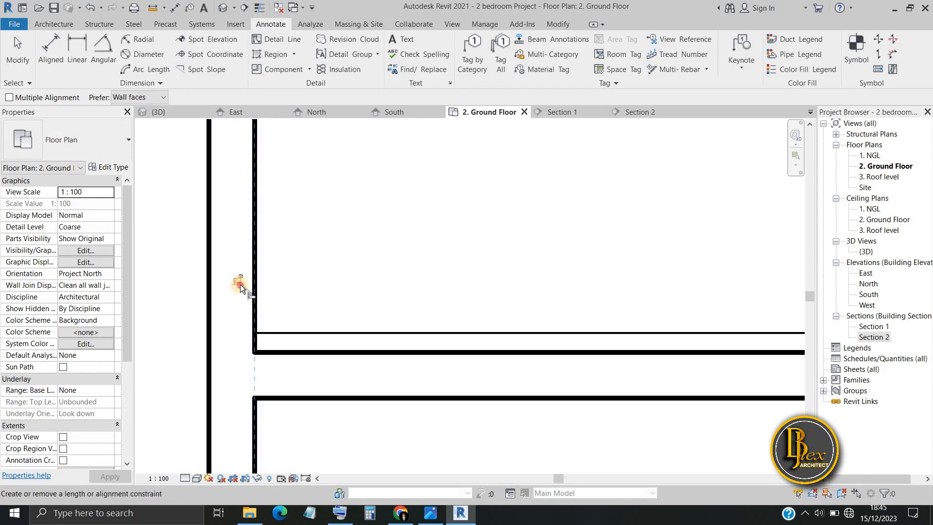
# Align the floor's south edge with the inner face of house 1's south wall near the southwest corner, and select the floor to check its fit
pyautogui.moveTo(266, 354); pyautogui.dragTo(262, 316, button='middle')
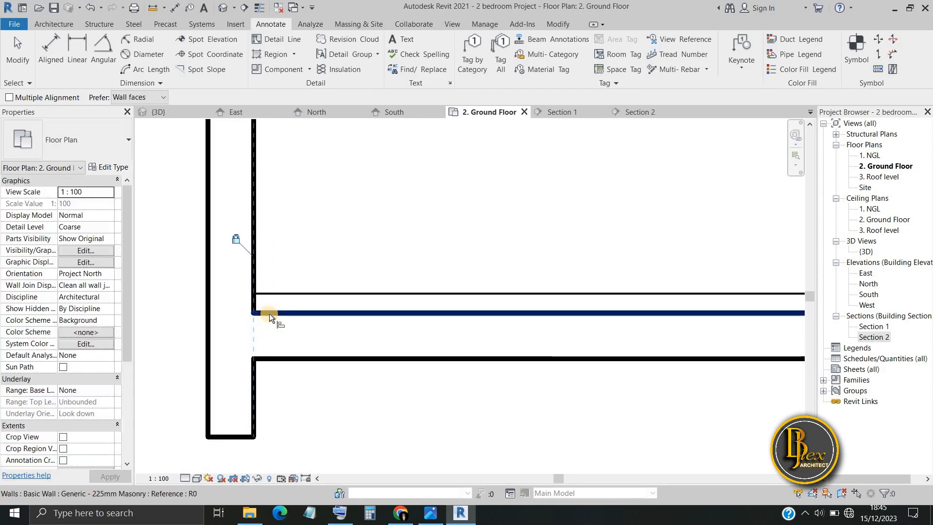
pyautogui.click(269, 313)
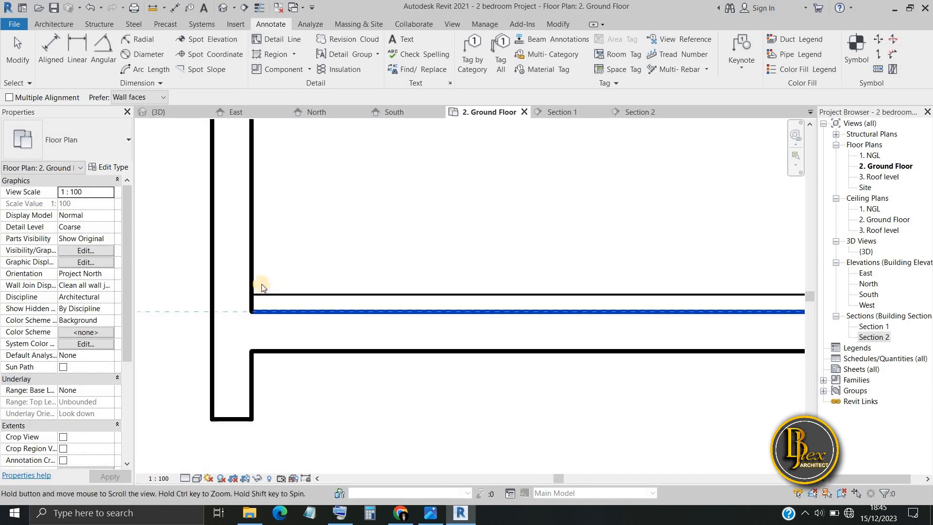
pyautogui.scroll(2, 261, 284)
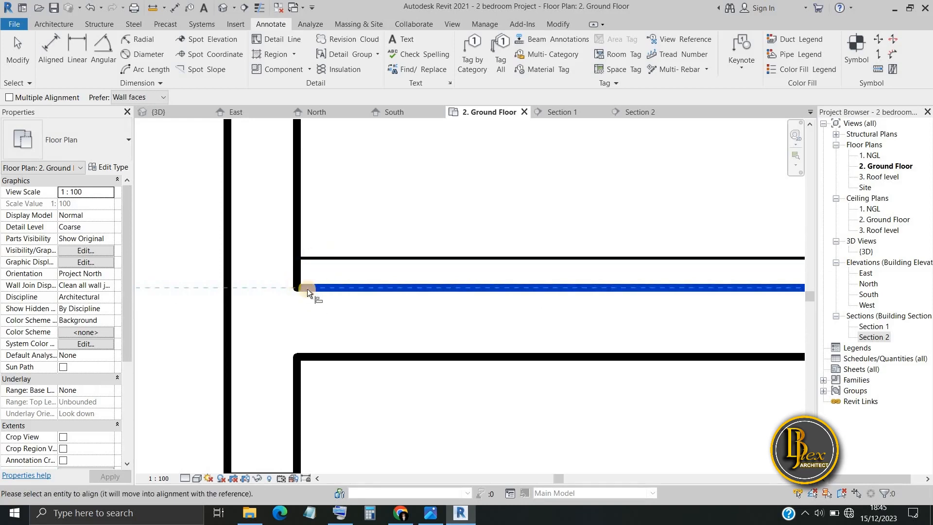
pyautogui.click(322, 261)
pyautogui.scroll(-3, 301, 378)
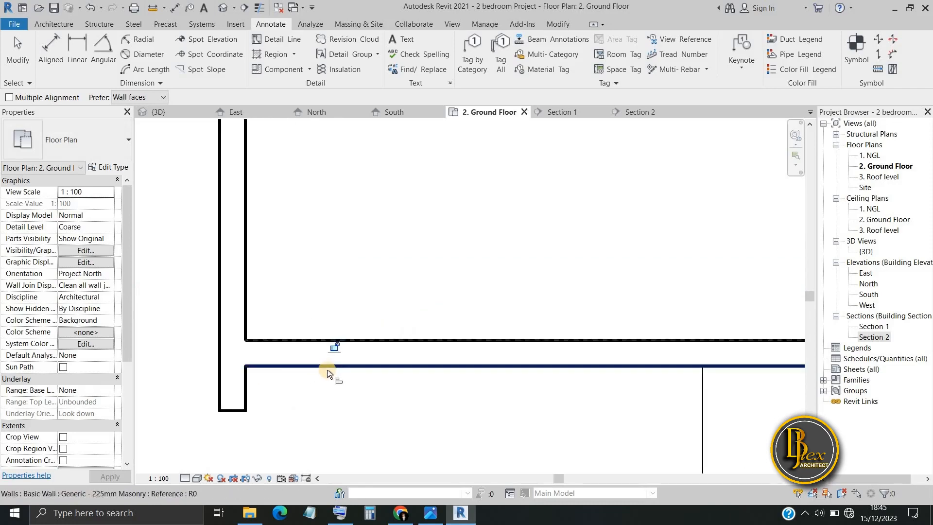
pyautogui.scroll(-5, 328, 369)
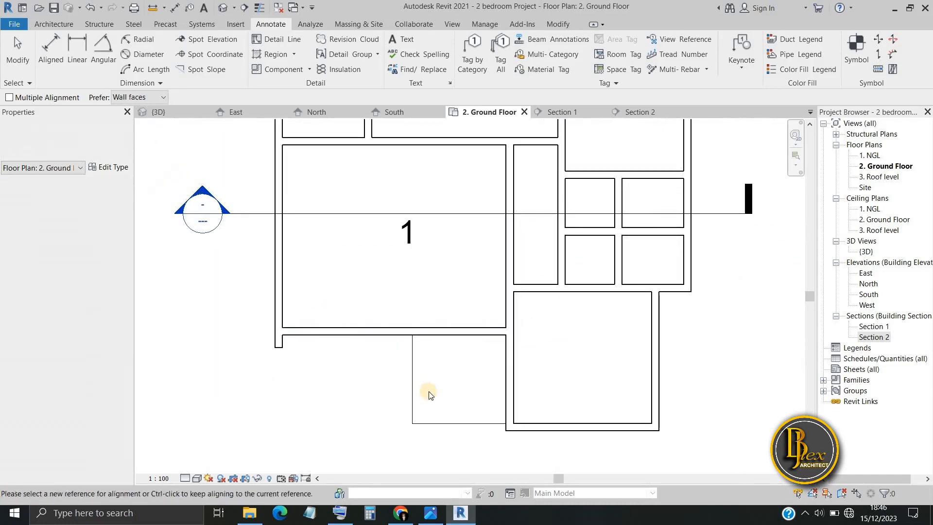
pyautogui.press('Escape')
pyautogui.click(380, 294)
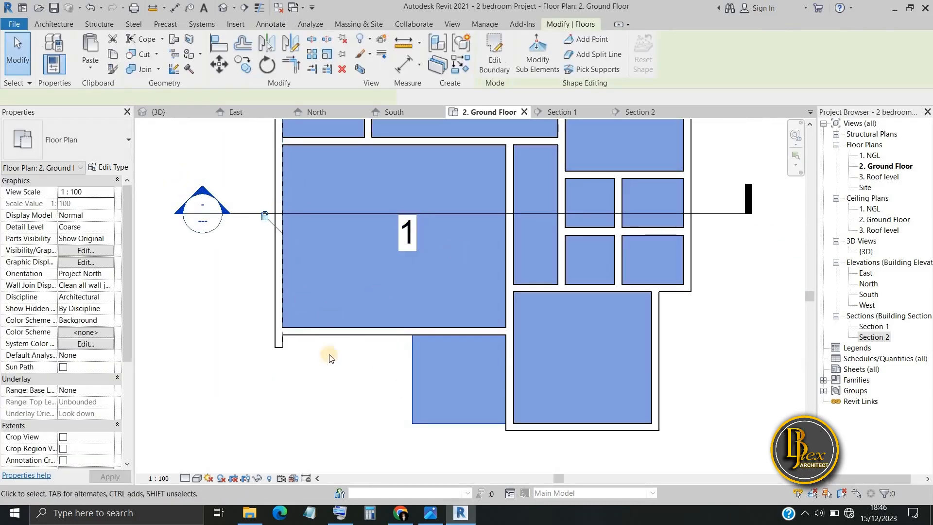
pyautogui.scroll(-3, 263, 313)
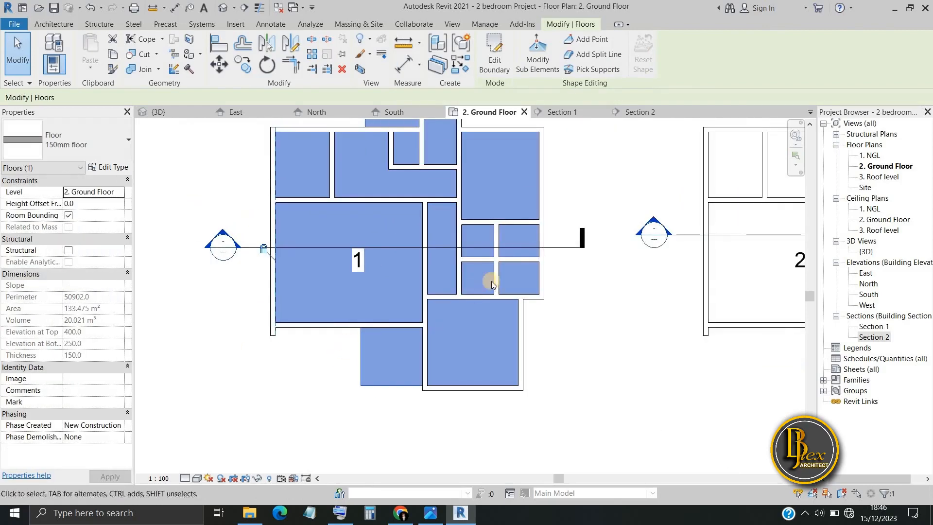
# Deselect the floor and undo the last three edits made on the ground floor plan
pyautogui.scroll(-1, 548, 365)
pyautogui.moveTo(547, 366); pyautogui.dragTo(356, 371, button='middle')
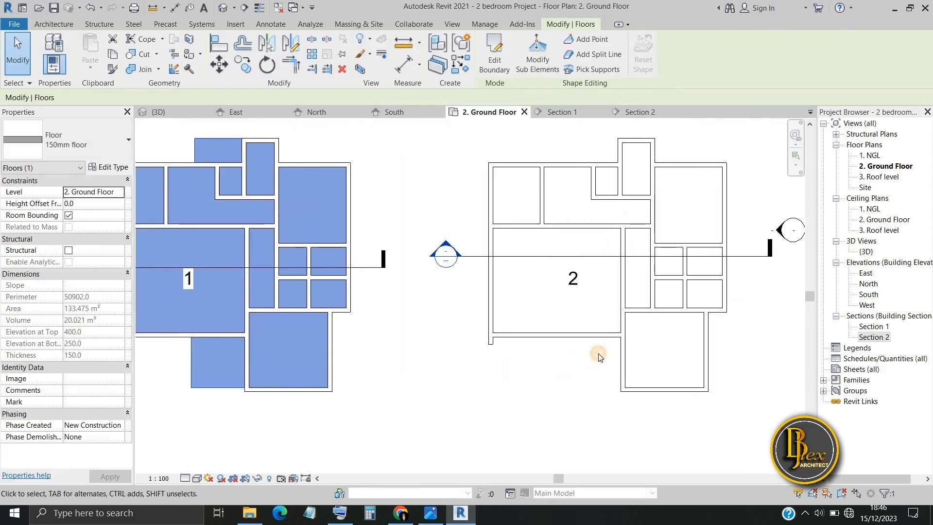
pyautogui.press('Escape')
pyautogui.click(93, 7)
pyautogui.click(92, 8)
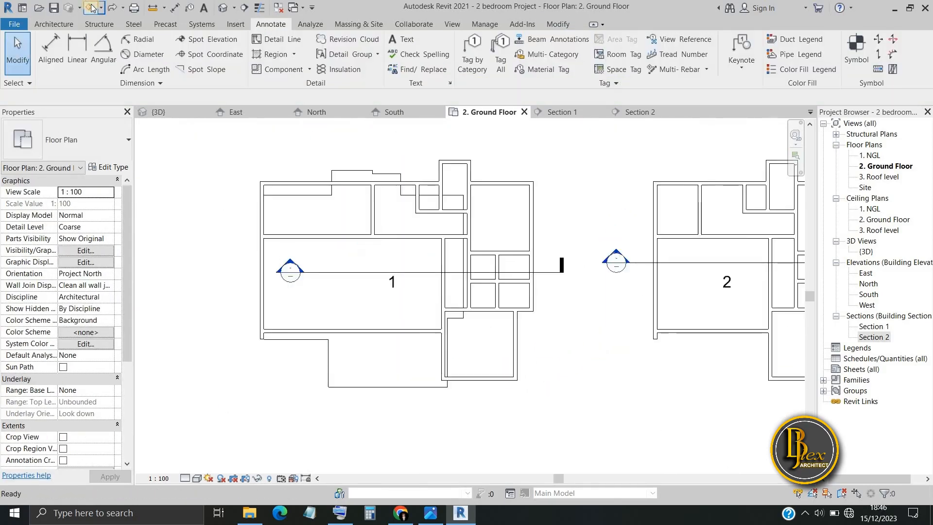
pyautogui.click(92, 8)
pyautogui.scroll(5, 301, 256)
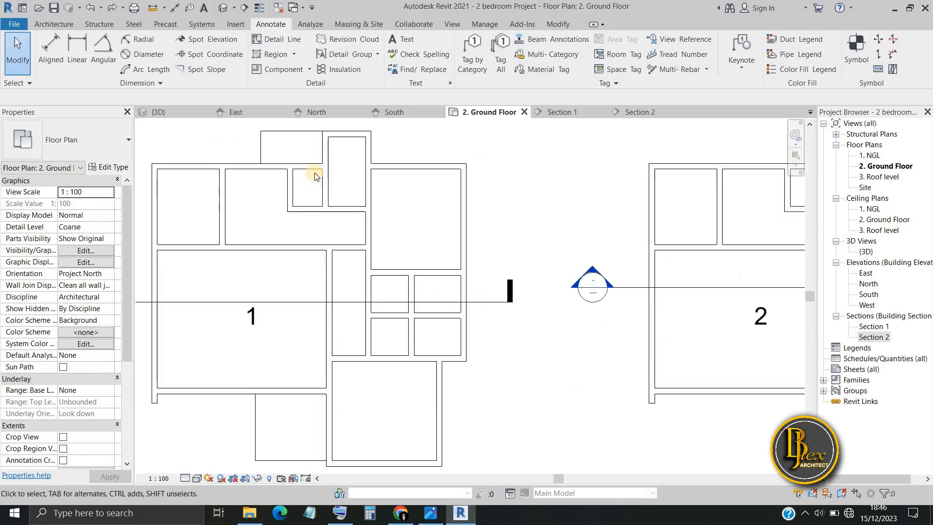
pyautogui.scroll(-5, 435, 284)
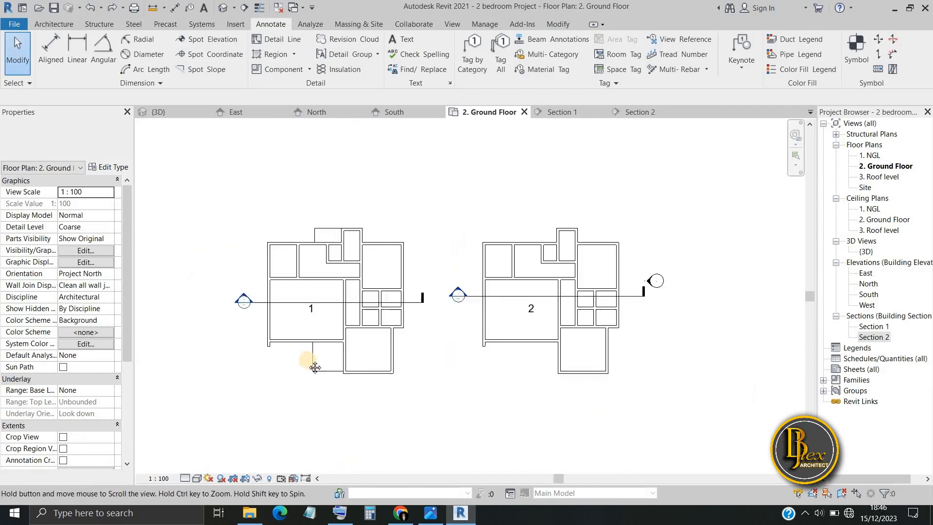
# Select all of plan 2, filter the selection to Text Notes and Walls only, and delete these elements
pyautogui.moveTo(464, 299); pyautogui.dragTo(341, 415)
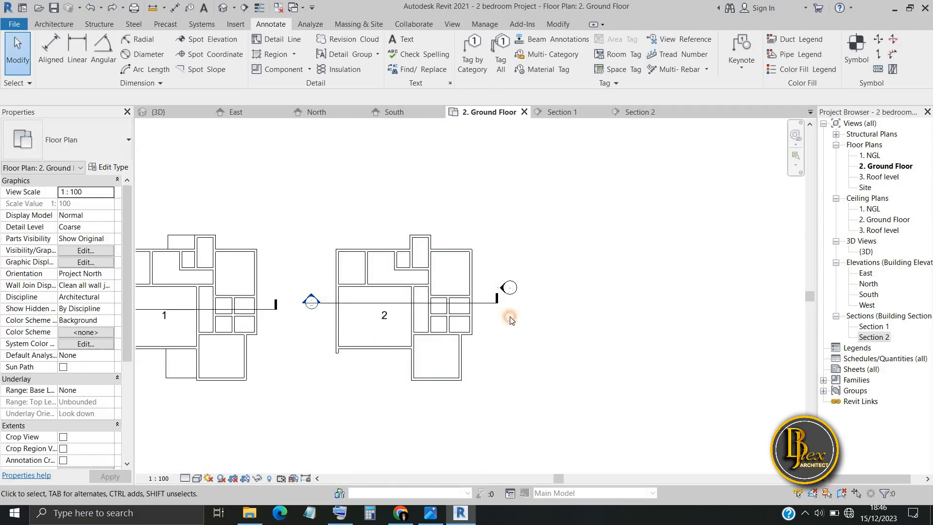
pyautogui.moveTo(510, 320); pyautogui.dragTo(533, 212)
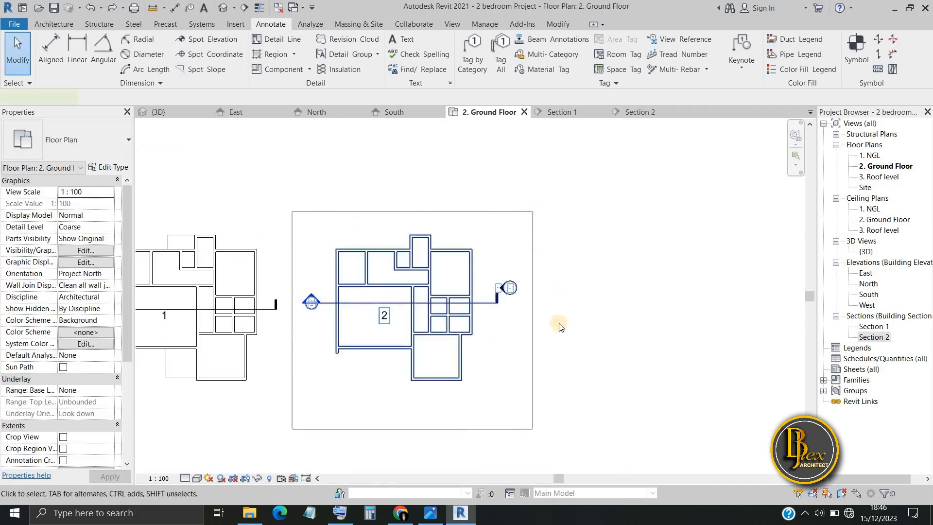
pyautogui.moveTo(559, 325); pyautogui.dragTo(521, 308)
pyautogui.scroll(2, 521, 307)
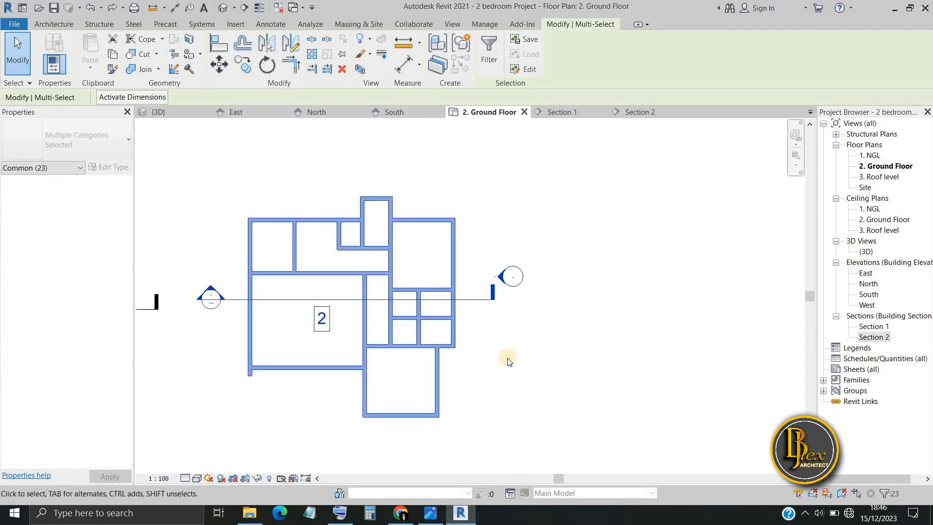
pyautogui.scroll(-2, 534, 356)
pyautogui.click(489, 50)
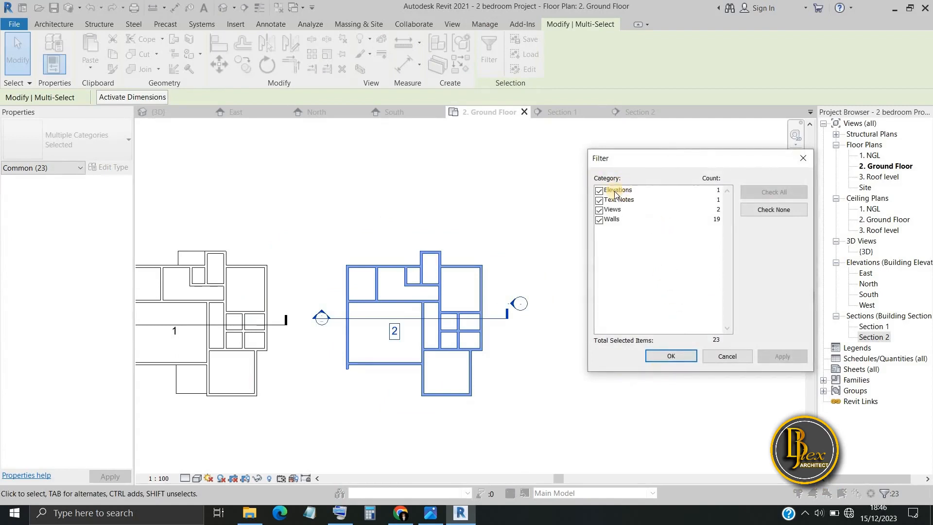
pyautogui.click(759, 209)
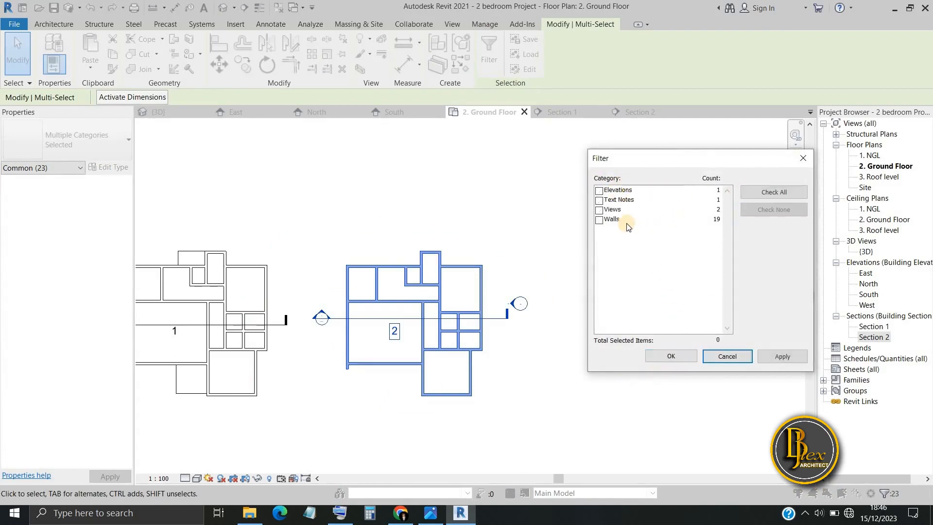
pyautogui.click(600, 200)
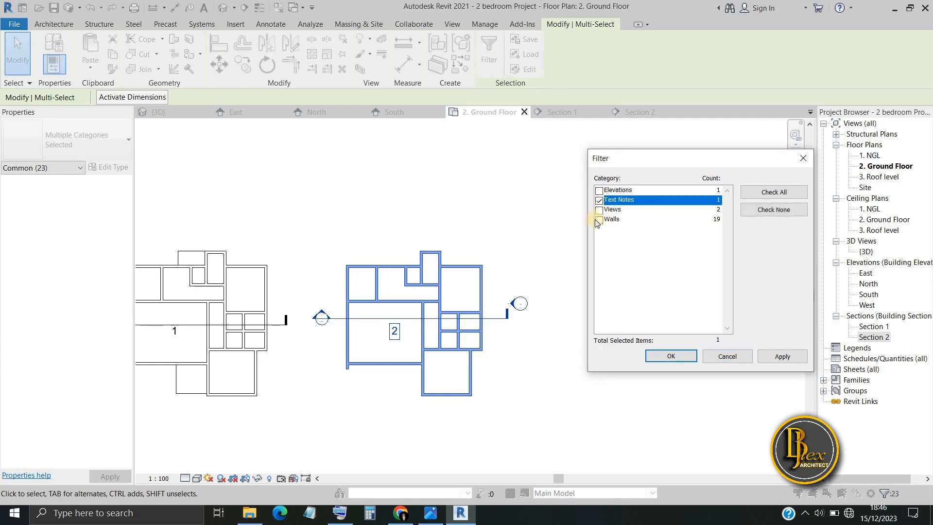
pyautogui.click(599, 209)
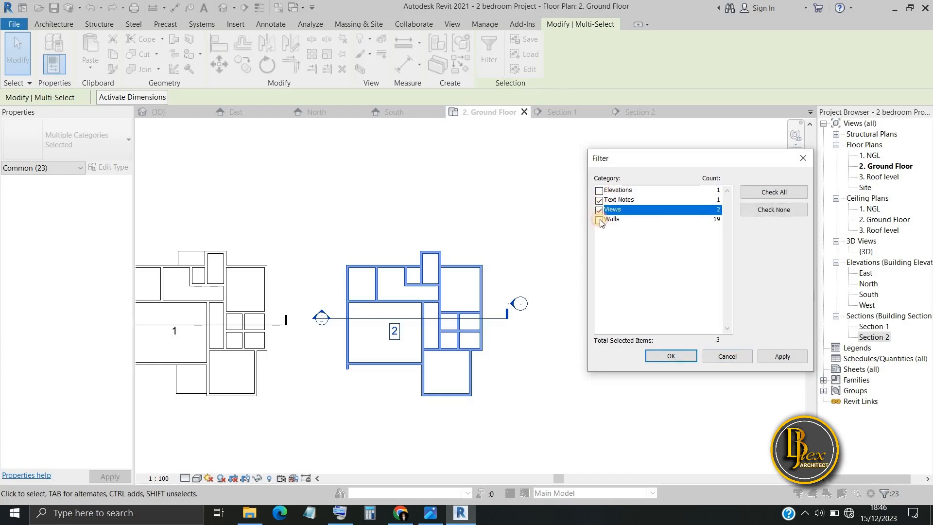
pyautogui.click(599, 220)
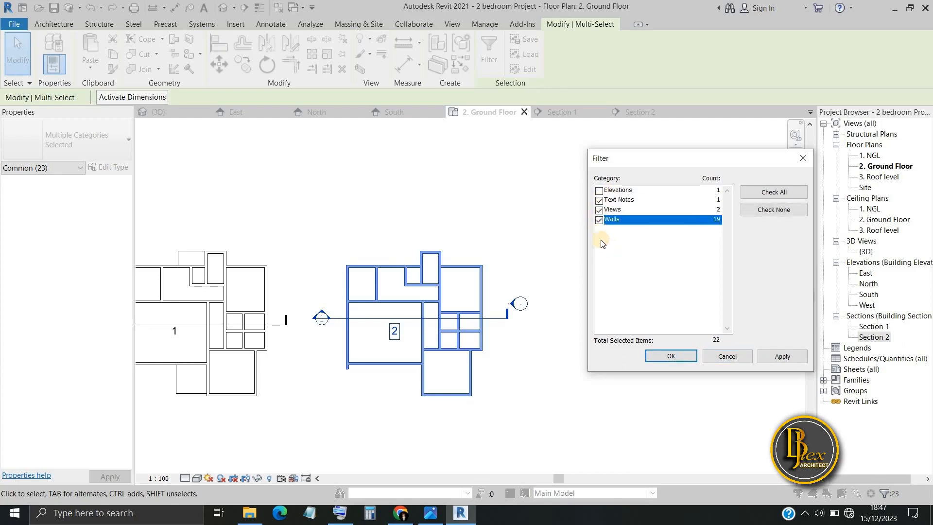
pyautogui.click(600, 210)
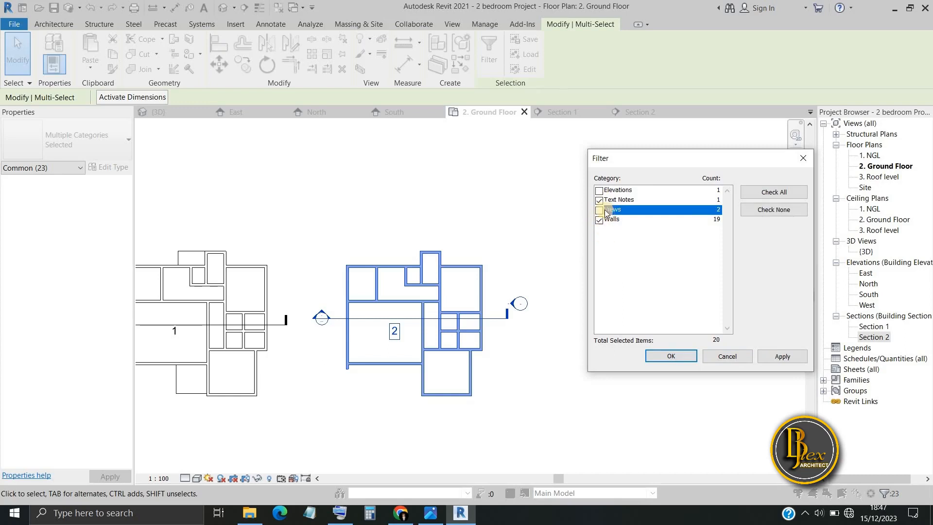
pyautogui.click(779, 354)
pyautogui.press('Return')
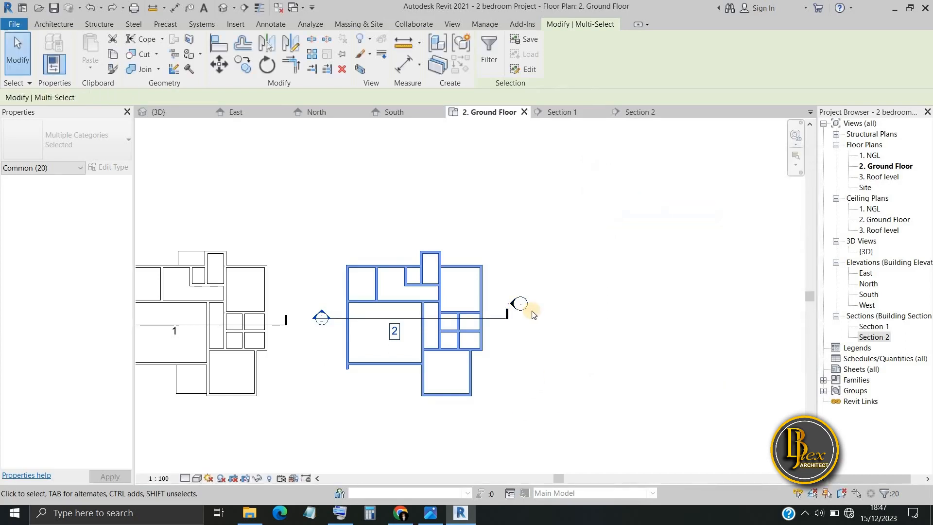
pyautogui.scroll(3, 524, 337)
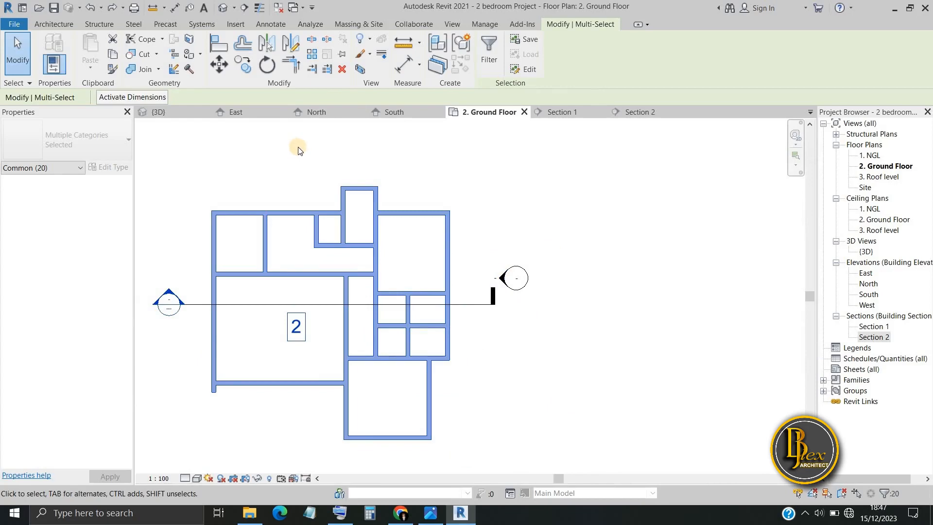
pyautogui.press('Delete')
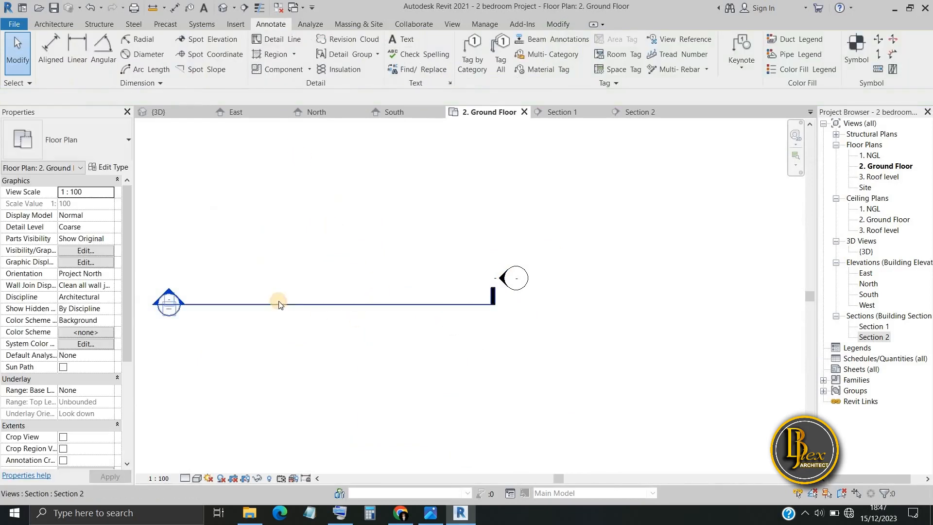
# Delete the Section 2 line and accept removing its view
pyautogui.click(288, 303)
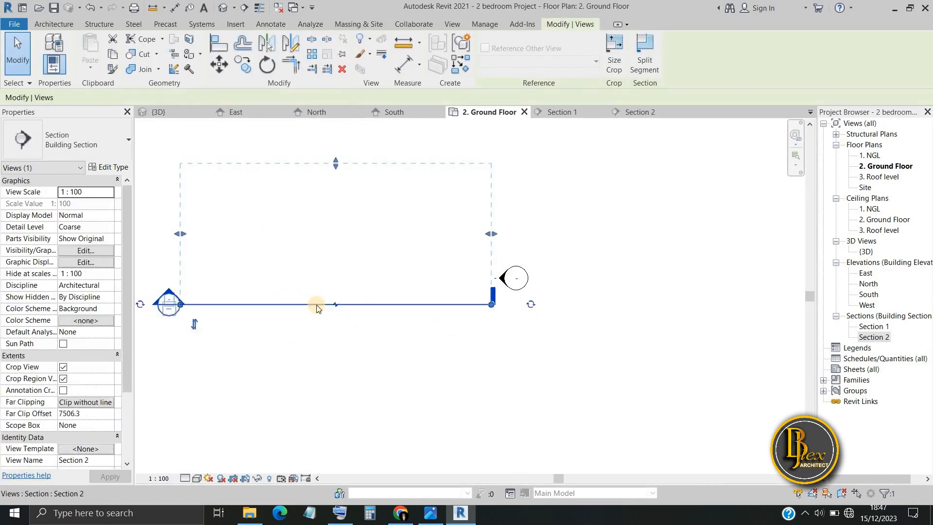
pyautogui.press('Delete')
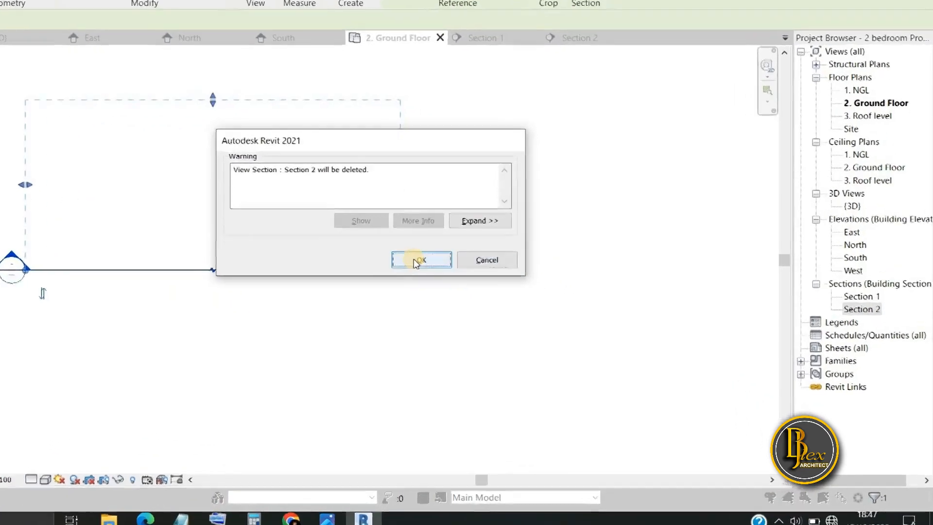
pyautogui.click(503, 297)
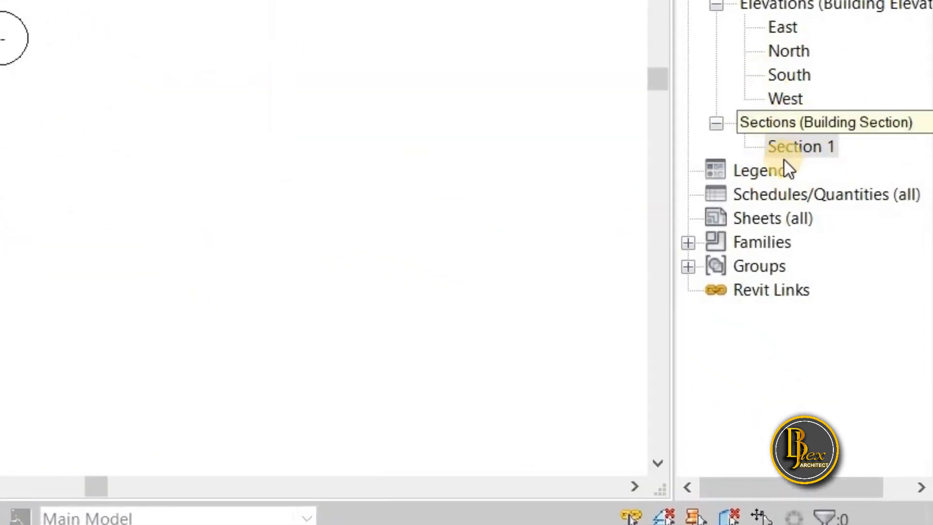
# Delete the text note "1" inside the large room of the remaining plan
pyautogui.scroll(-3, 1, 182)
pyautogui.moveTo(1, 199); pyautogui.dragTo(152, 203, button='middle')
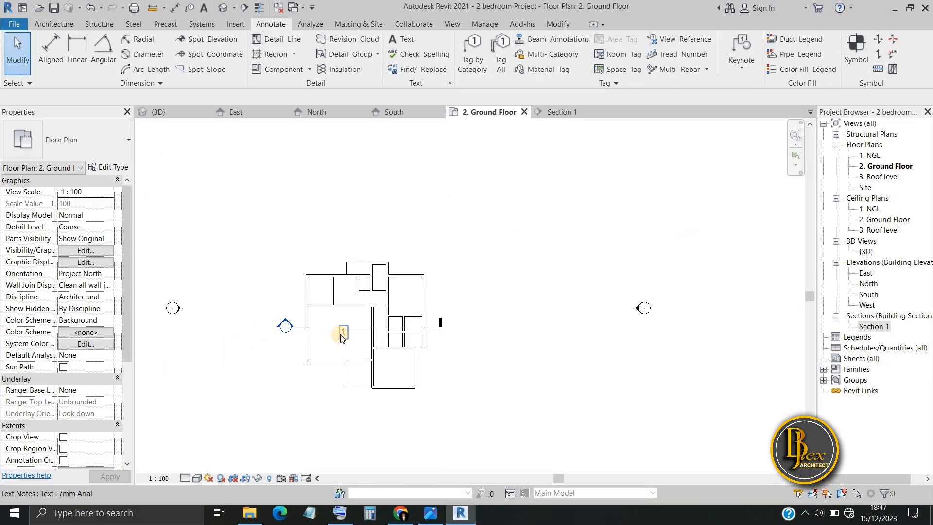
pyautogui.scroll(2, 202, 303)
pyautogui.click(213, 298)
pyautogui.press('Delete')
pyautogui.scroll(-3, 307, 409)
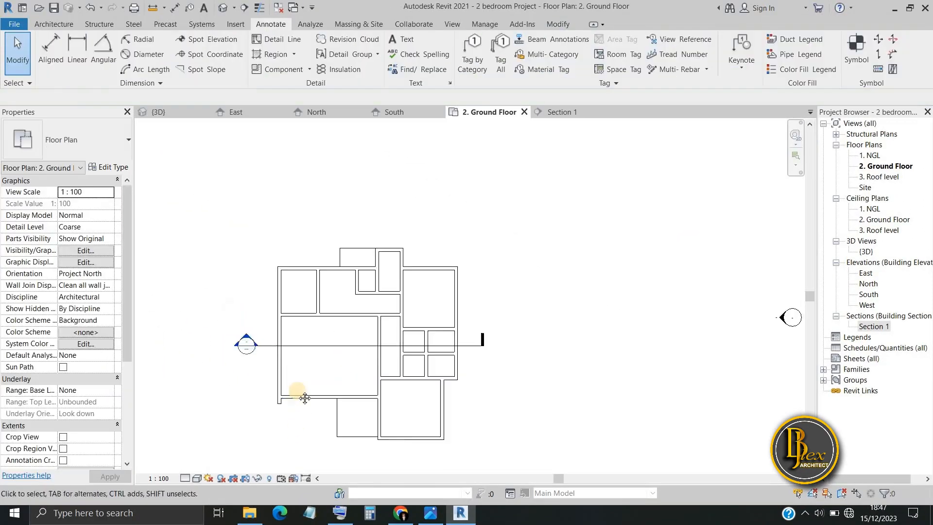
# Open the {3D} view at the entrance porch slab and set the visual style to Realistic
pyautogui.scroll(4, 321, 406)
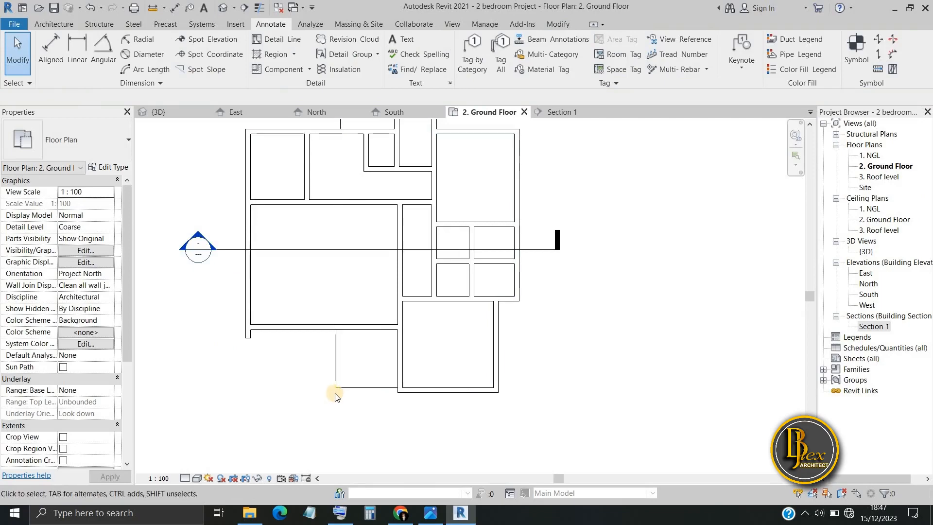
pyautogui.click(336, 362)
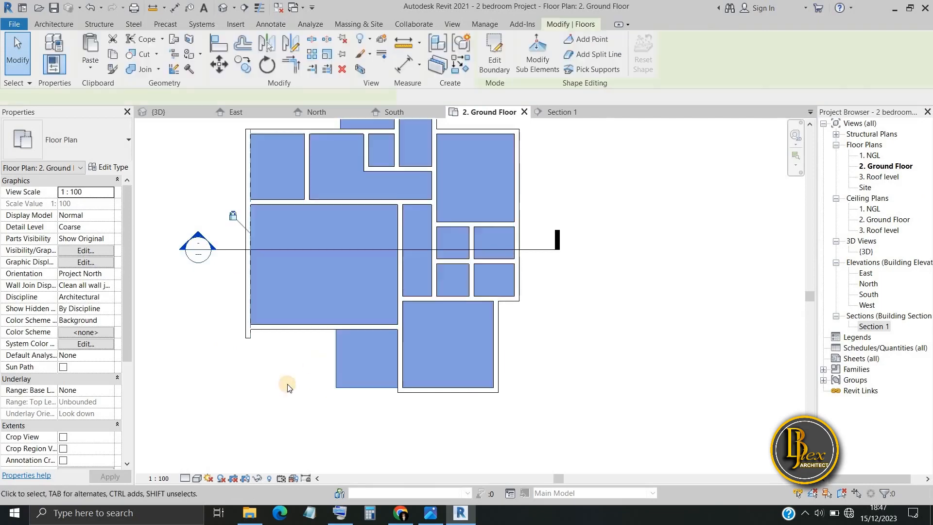
pyautogui.click(158, 112)
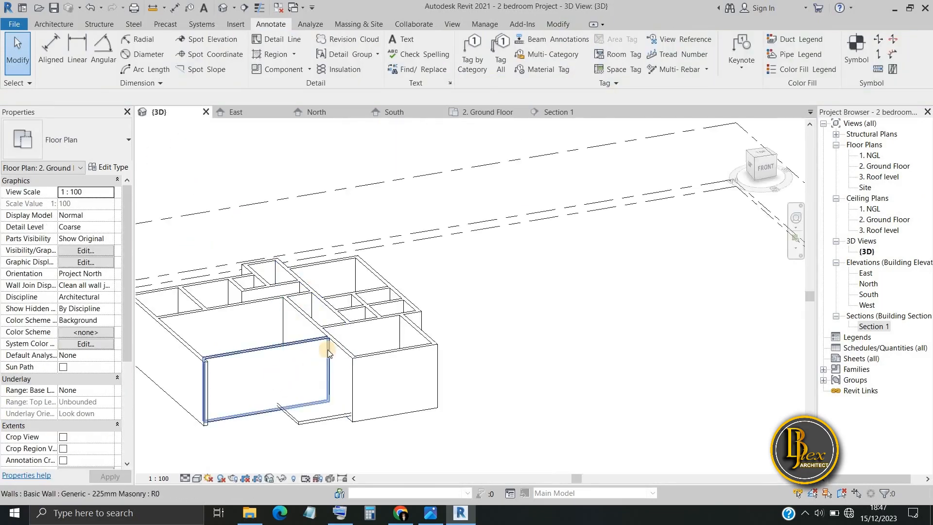
pyautogui.scroll(6, 357, 371)
pyautogui.moveTo(356, 371); pyautogui.dragTo(524, 307, button='middle')
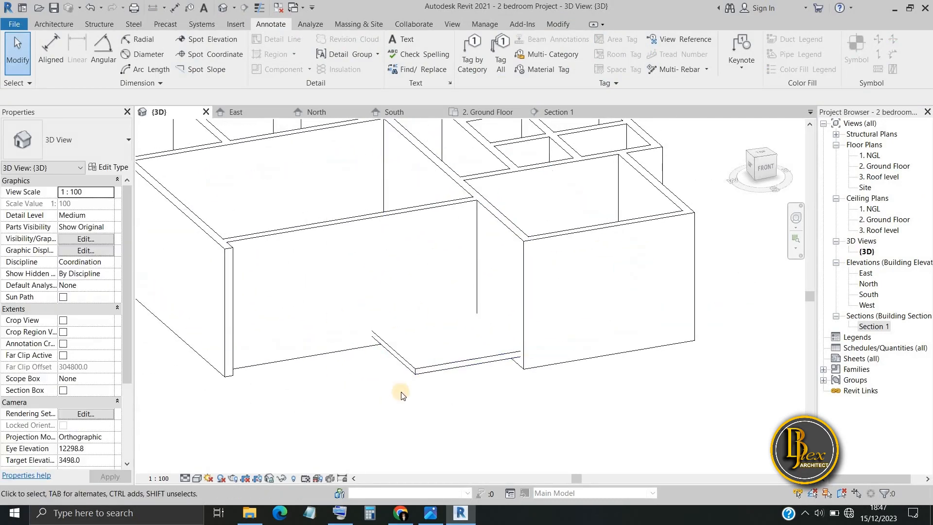
pyautogui.scroll(4, 400, 391)
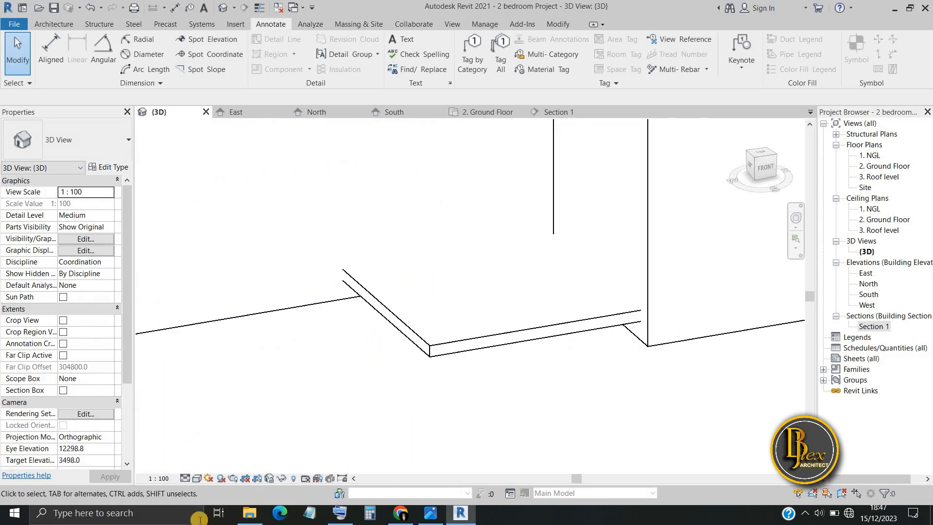
pyautogui.click(196, 478)
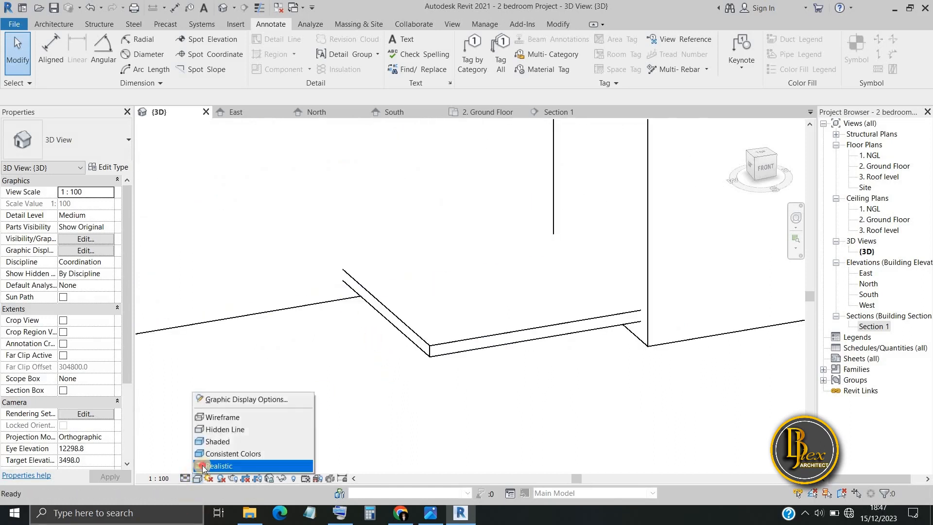
pyautogui.click(221, 458)
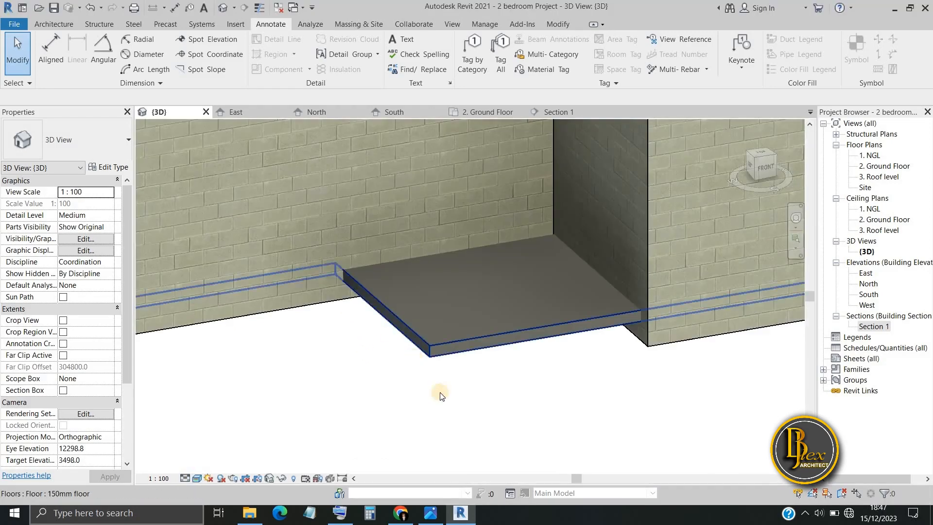
# Examine the entrance porch slab's edges and its junction with the walls from several distances and angles
pyautogui.scroll(-2, 469, 386)
pyautogui.moveTo(470, 387); pyautogui.dragTo(482, 399, button='middle')
pyautogui.scroll(-1, 481, 399)
pyautogui.scroll(5, 415, 319)
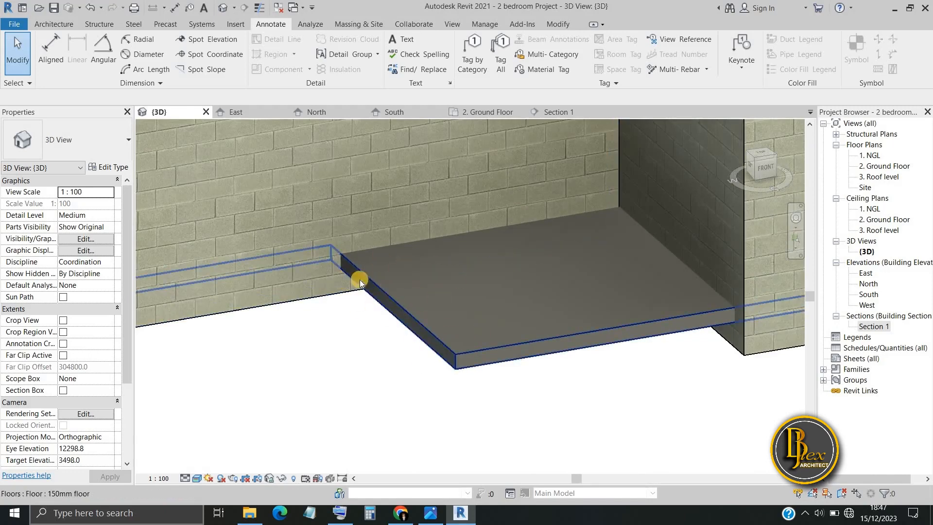
pyautogui.scroll(-3, 372, 308)
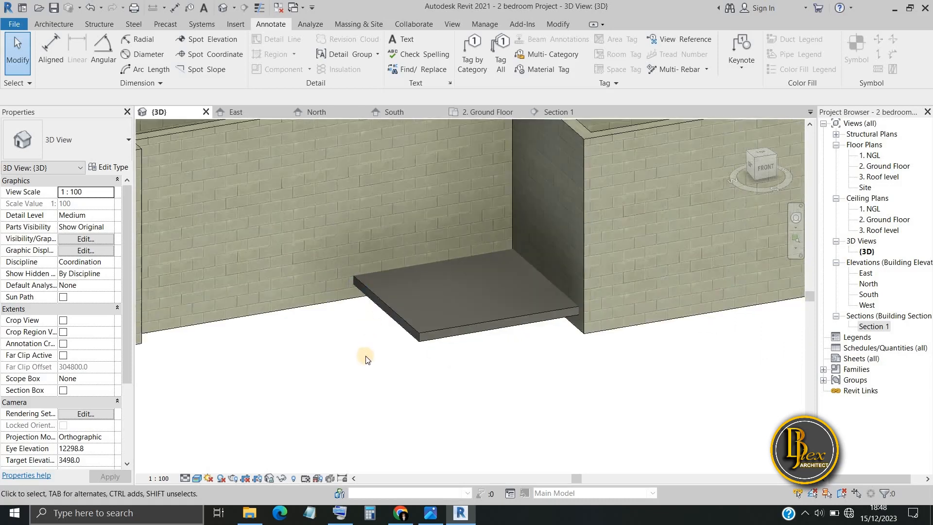
pyautogui.keyDown('shift'); pyautogui.moveTo(365, 354); pyautogui.dragTo(414, 346, button='middle'); pyautogui.keyUp('shift')
pyautogui.scroll(-1, 414, 346)
pyautogui.moveTo(414, 346); pyautogui.dragTo(243, 373, button='middle')
pyautogui.scroll(5, 245, 365)
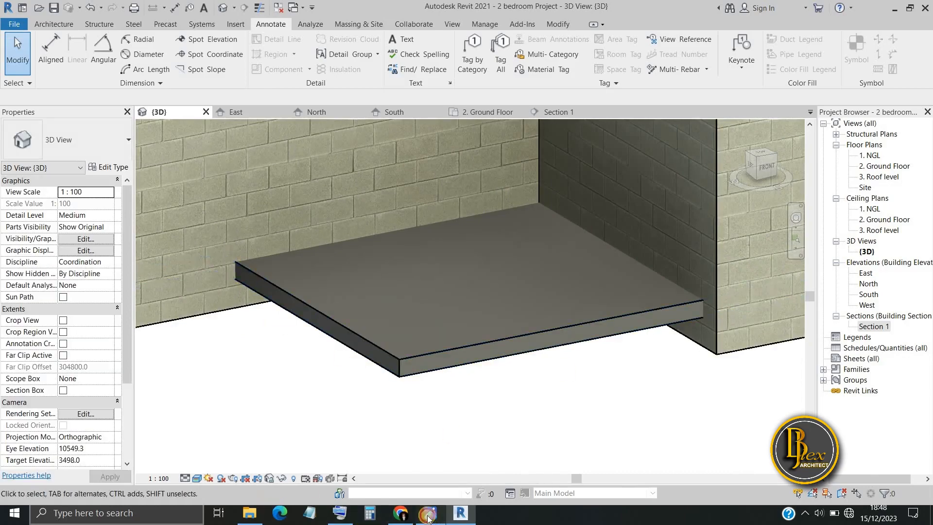
# Switch to the ground floor drawing image and examine the entrance porch's column, outline and dimensions beside the model
pyautogui.click(428, 516)
pyautogui.scroll(-2, 217, 389)
pyautogui.scroll(5, 180, 156)
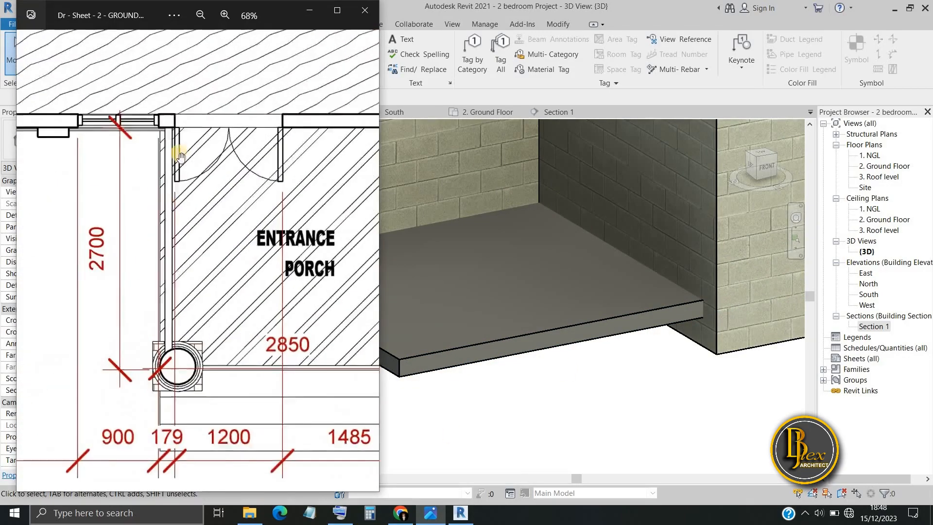
pyautogui.scroll(2, 180, 156)
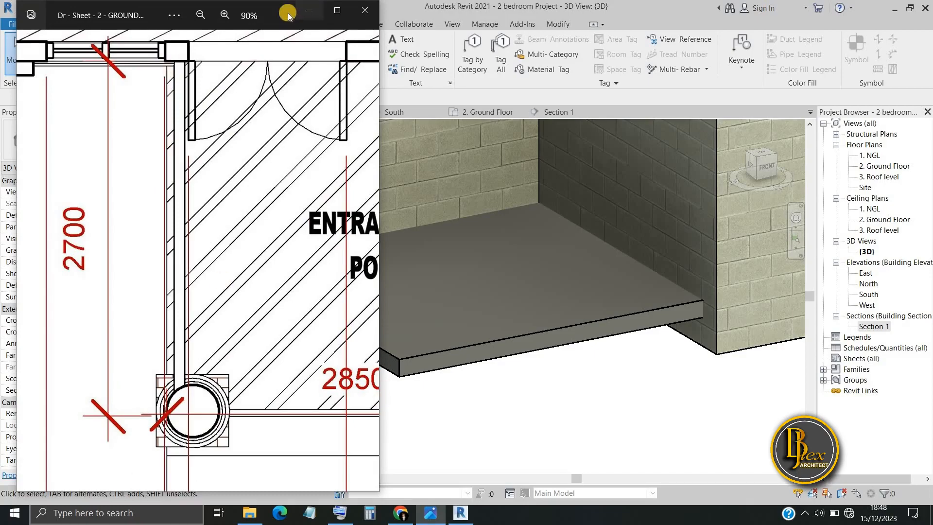
pyautogui.moveTo(248, 13); pyautogui.dragTo(333, 19)
pyautogui.click(892, 10)
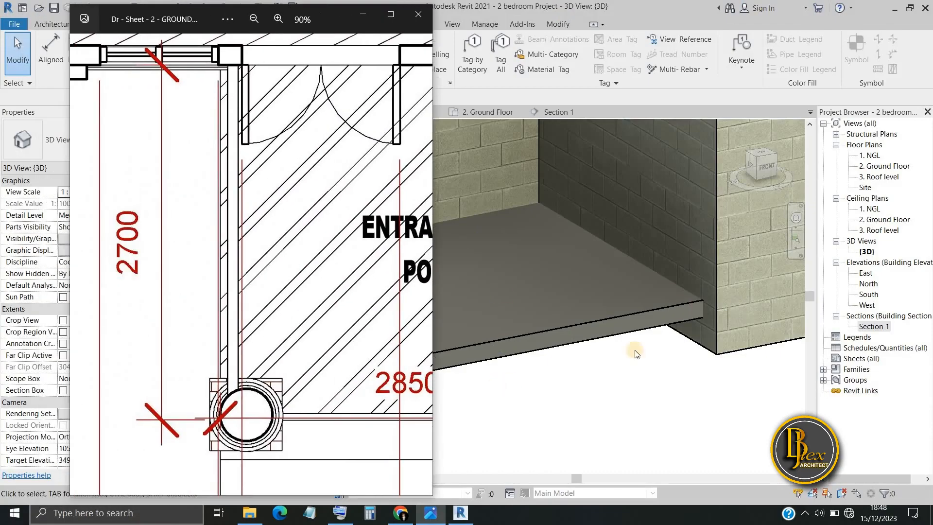
pyautogui.scroll(-4, 172, 350)
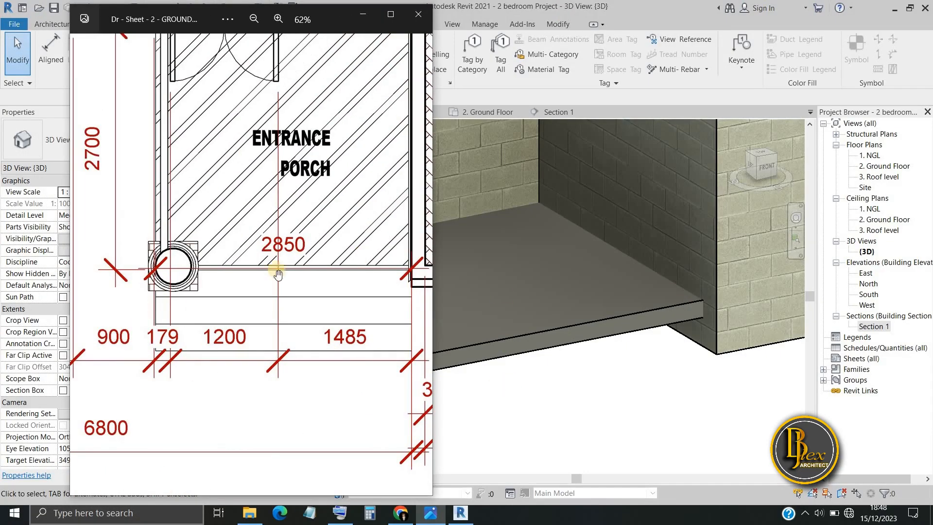
# Put away the drawing image and open the 1. NGL floor plan at the entrance porch slab
pyautogui.click(361, 27)
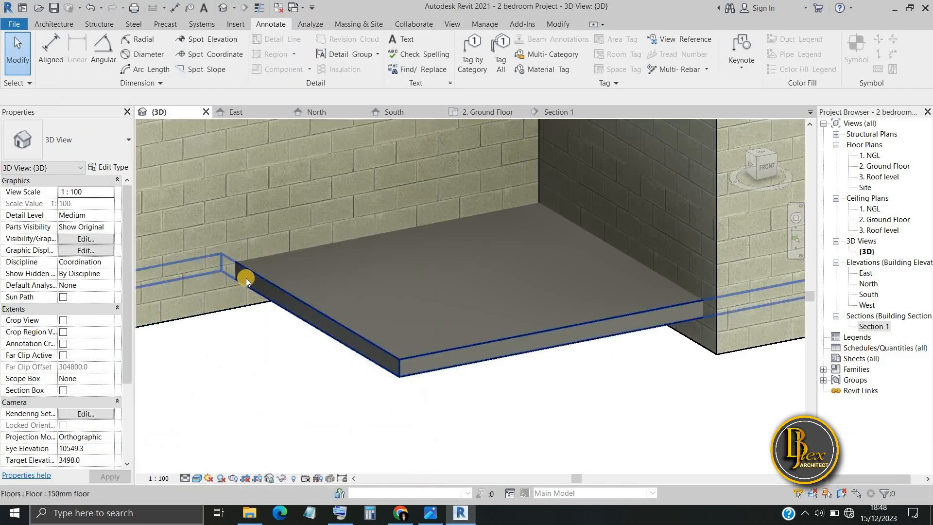
pyautogui.scroll(-1, 330, 317)
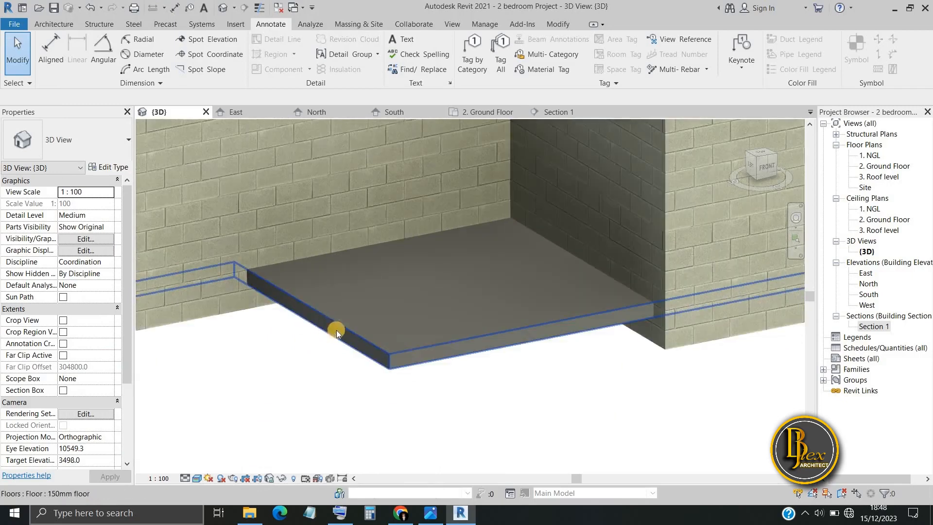
pyautogui.click(482, 111)
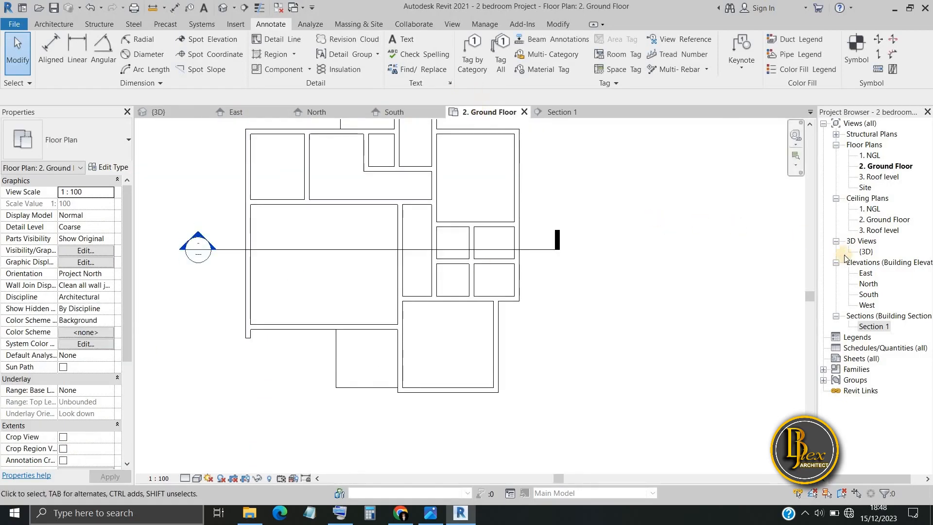
pyautogui.doubleClick(873, 155)
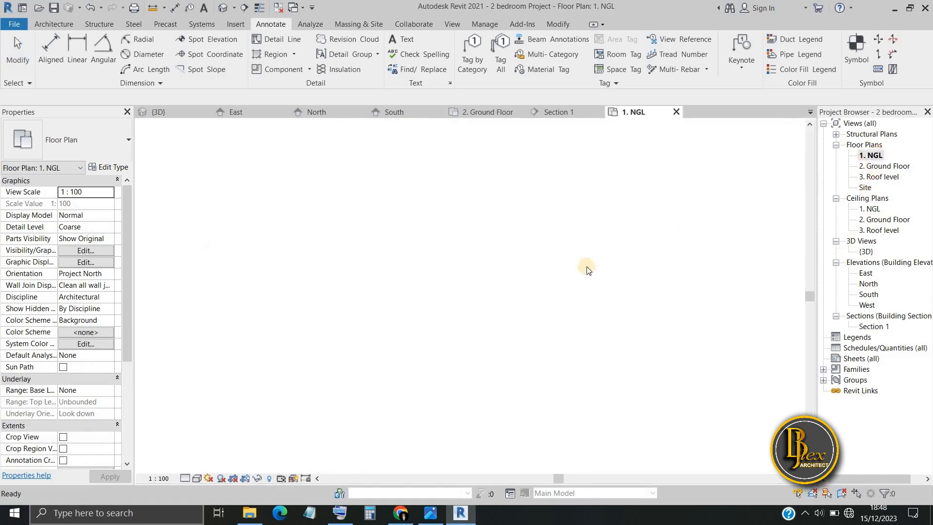
pyautogui.scroll(3, 314, 381)
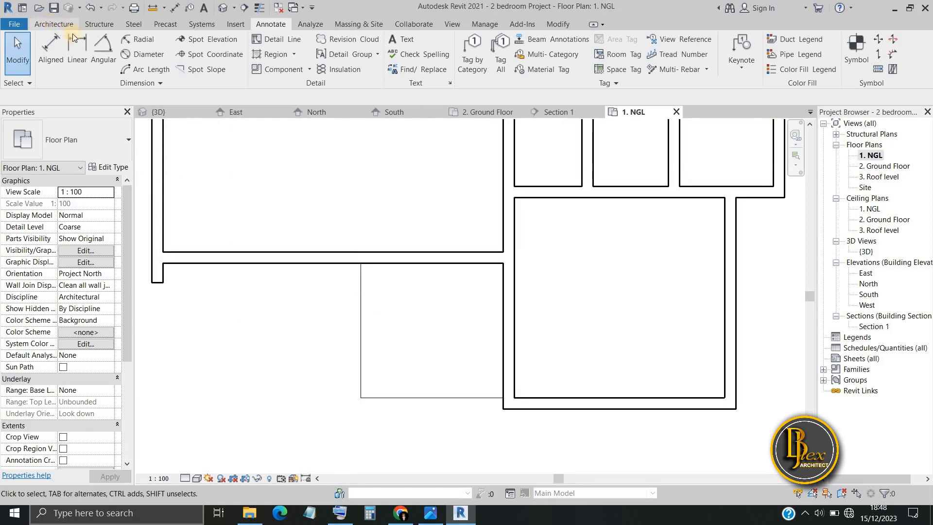
# Draw a Generic - 225mm Masonry wall about 2800 mm long, 8000 mm high, along the porch slab's open side edge, from house wall to slab corner
pyautogui.click(54, 23)
pyautogui.click(50, 48)
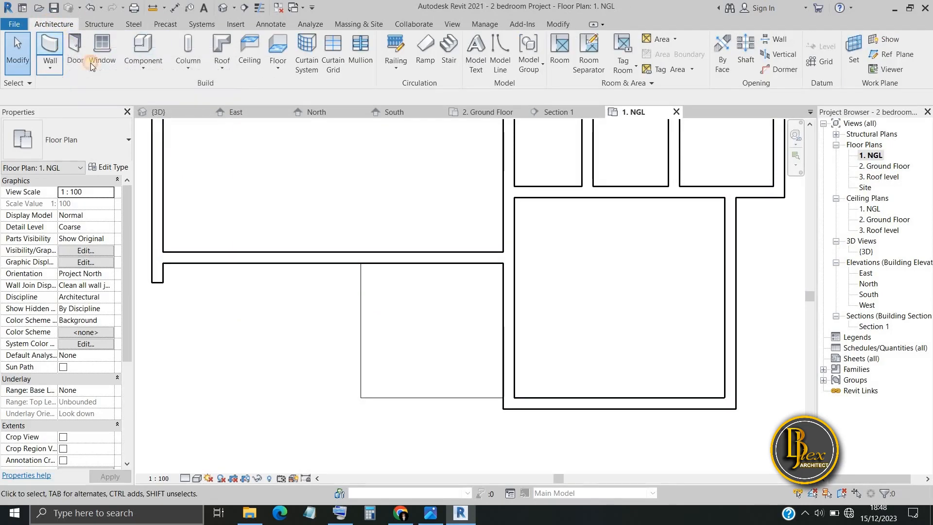
pyautogui.scroll(4, 363, 267)
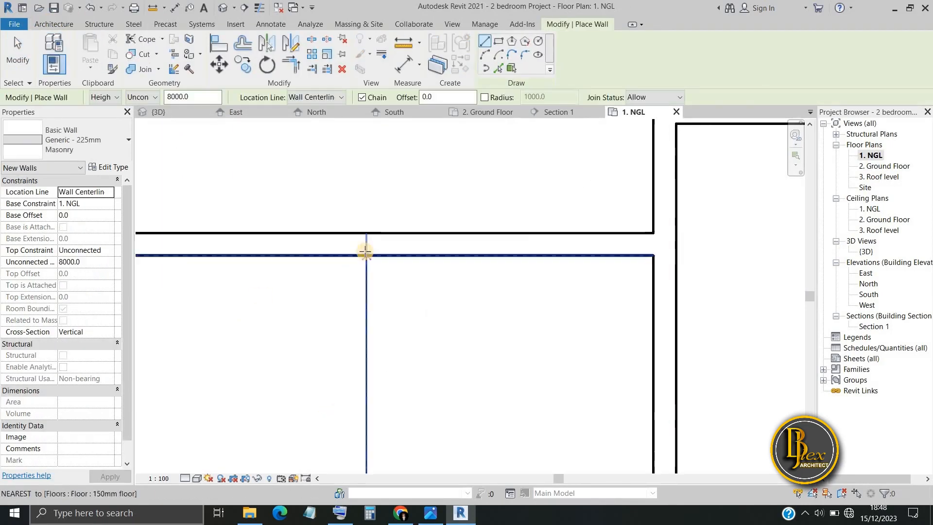
pyautogui.scroll(2, 366, 269)
pyautogui.click(369, 267)
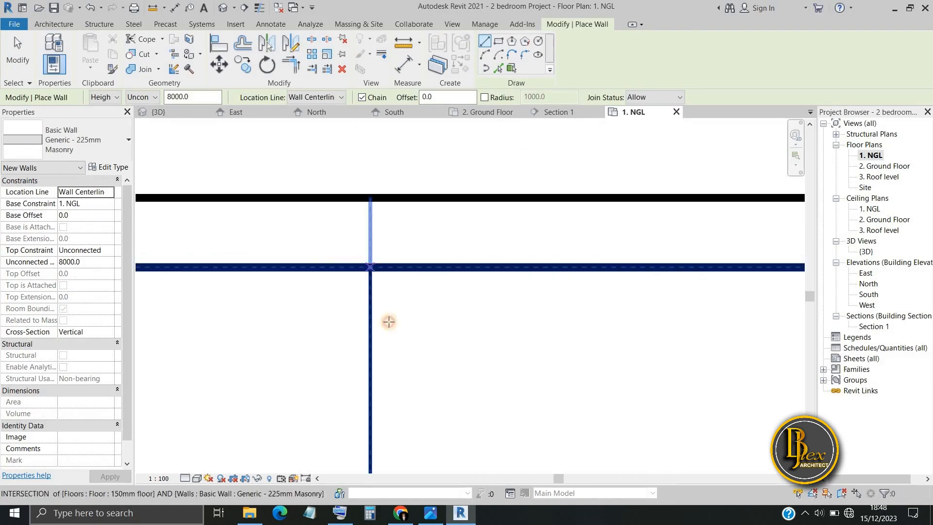
pyautogui.scroll(-2, 378, 373)
pyautogui.moveTo(378, 374); pyautogui.dragTo(345, 287, button='middle')
pyautogui.scroll(-2, 325, 417)
pyautogui.moveTo(325, 416); pyautogui.dragTo(345, 231, button='middle')
pyautogui.scroll(-1, 365, 351)
pyautogui.scroll(4, 356, 381)
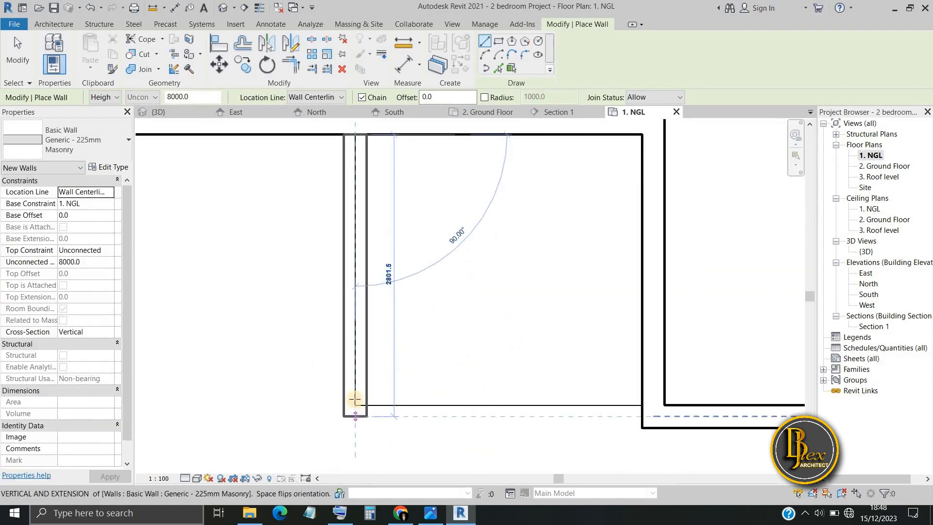
pyautogui.click(354, 379)
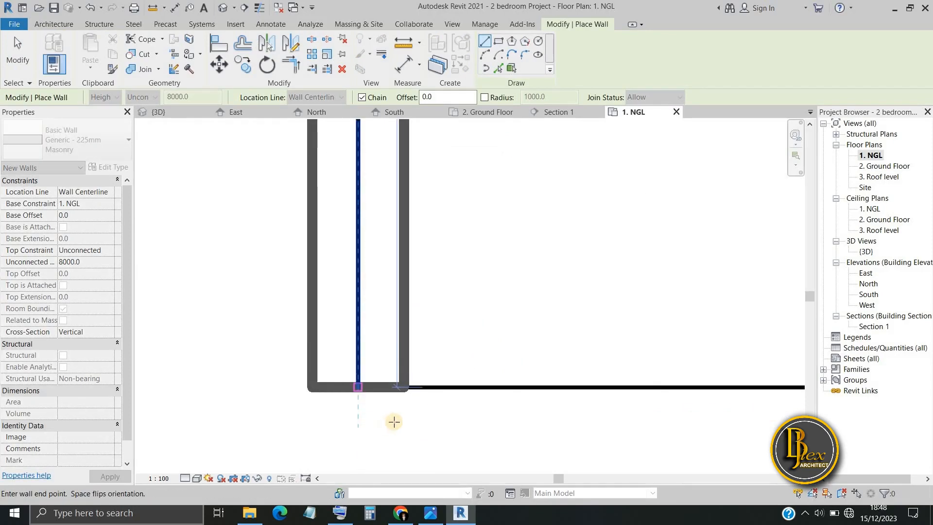
pyautogui.press('Escape')
pyautogui.scroll(-4, 412, 422)
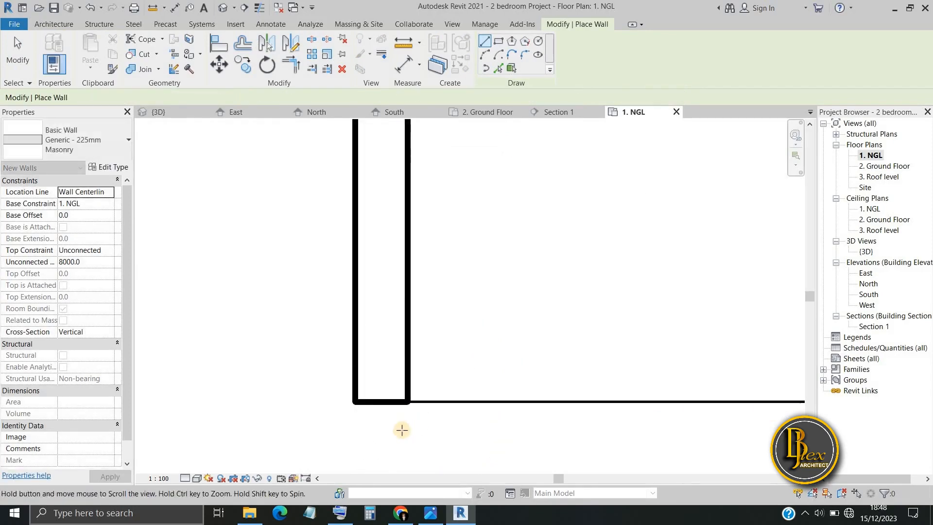
pyautogui.scroll(-5, 334, 412)
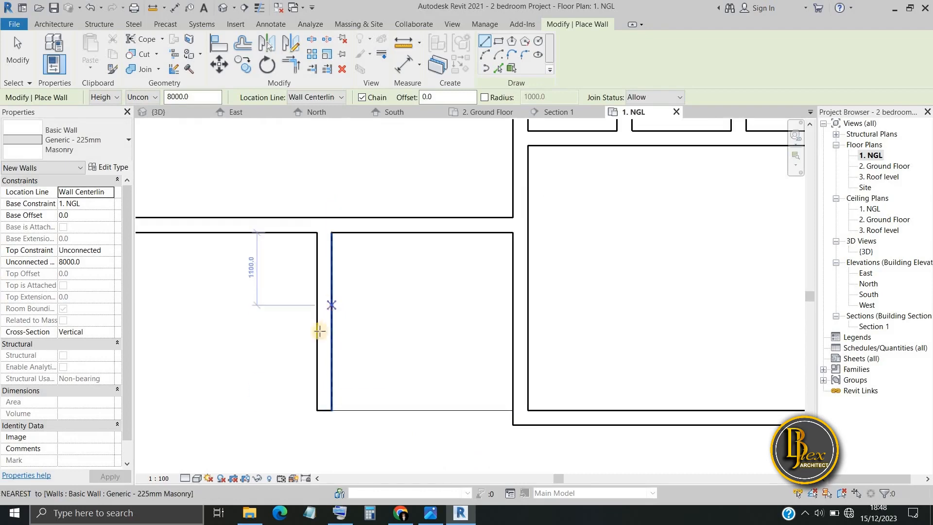
pyautogui.press('Escape')
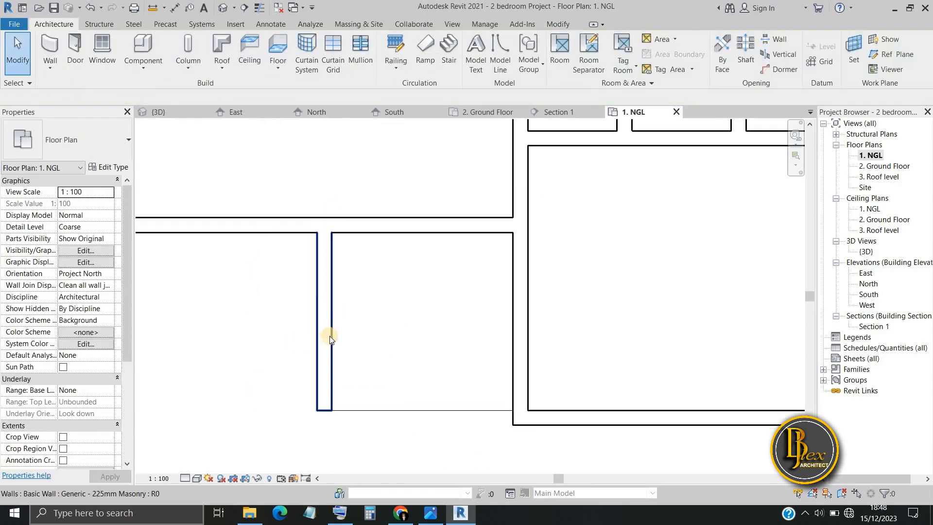
# Select the new porch wall and inspect its base against the slab in the {3D} view
pyautogui.click(334, 333)
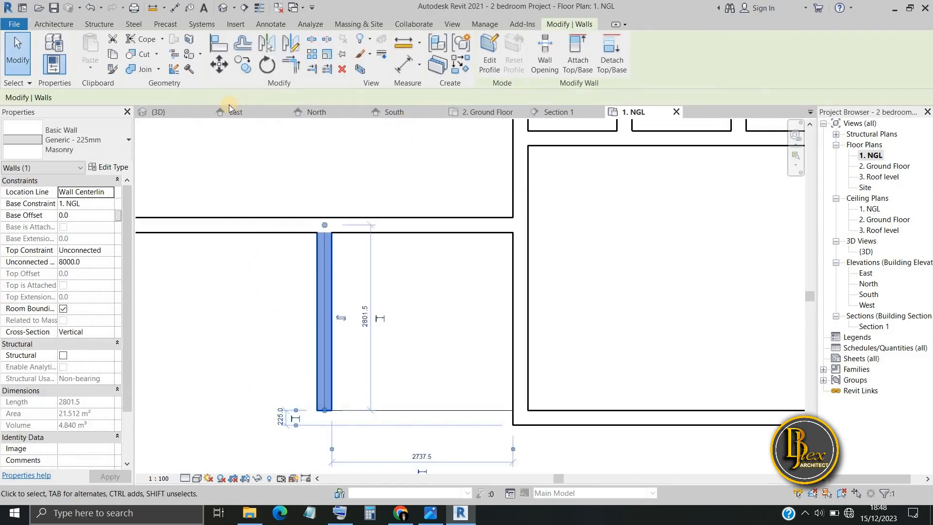
pyautogui.click(161, 113)
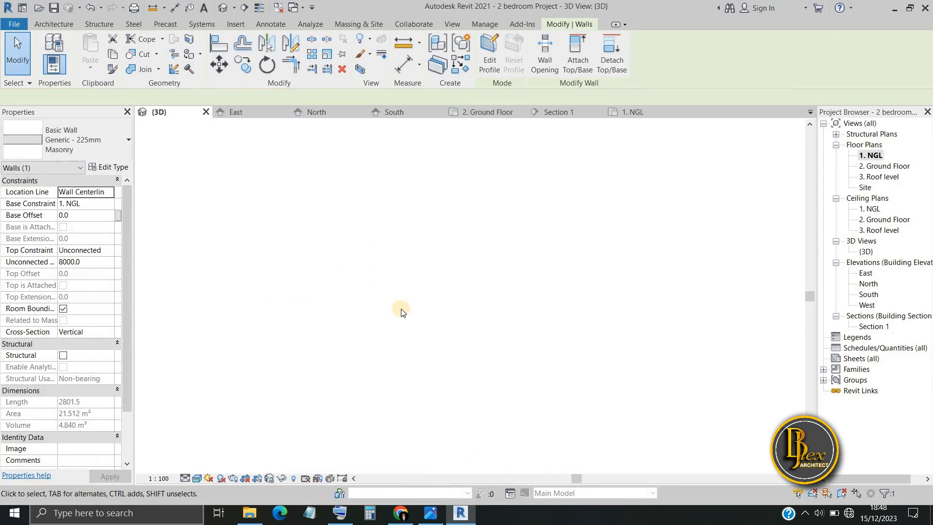
pyautogui.scroll(-5, 494, 312)
pyautogui.moveTo(453, 303); pyautogui.dragTo(433, 344, button='middle')
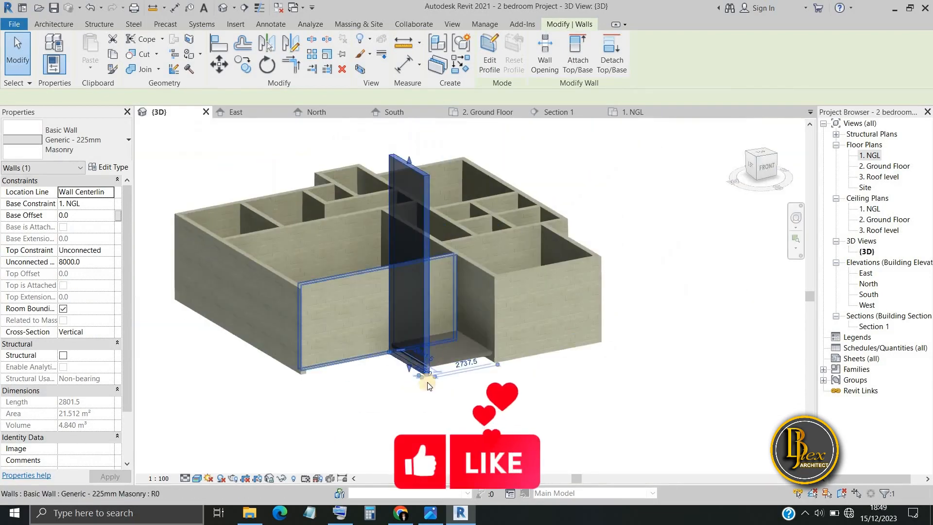
pyautogui.scroll(5, 430, 384)
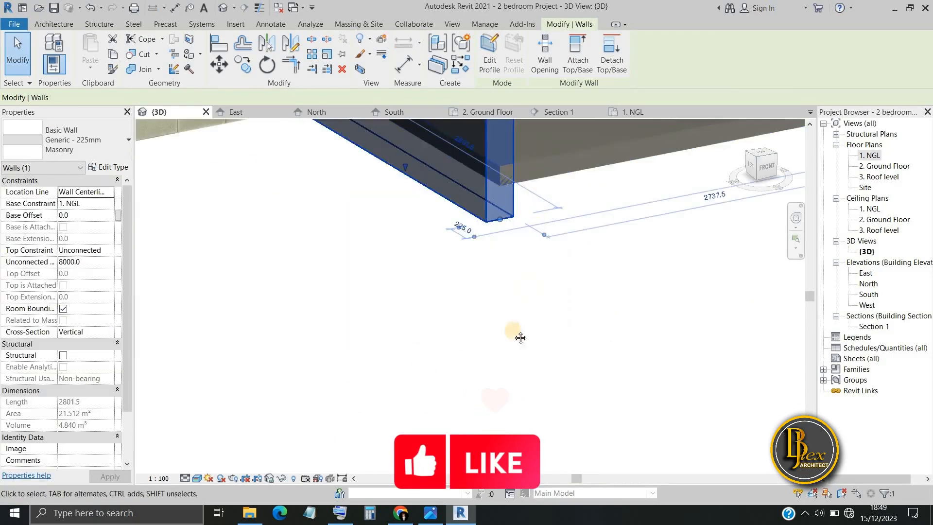
pyautogui.moveTo(521, 338); pyautogui.dragTo(491, 387, button='middle')
pyautogui.scroll(-1, 489, 366)
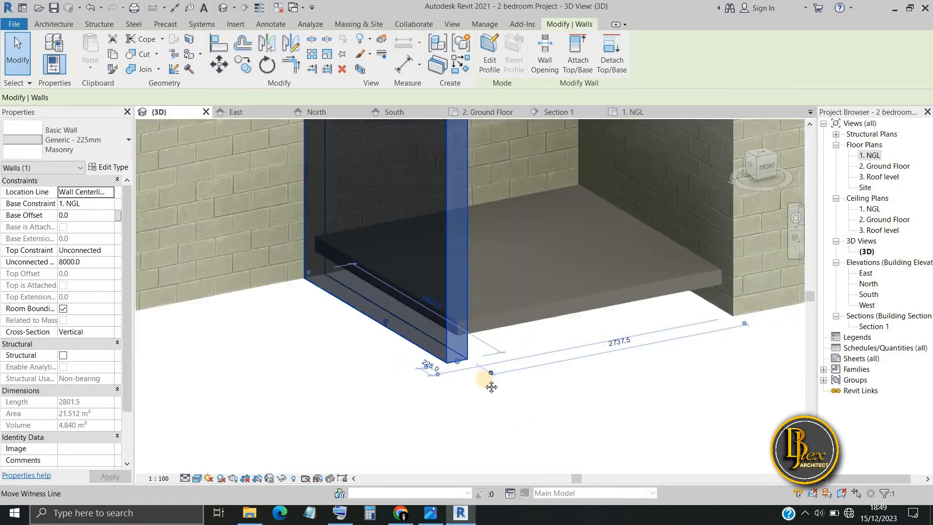
# Examine the new porch wall's height against the house walls and the level markers
pyautogui.scroll(-4, 365, 365)
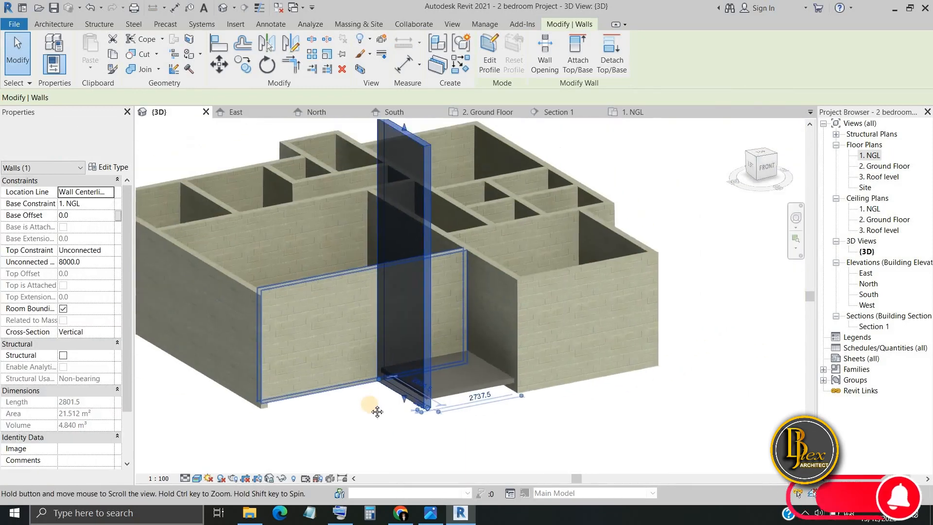
pyautogui.moveTo(378, 412); pyautogui.dragTo(381, 442, button='middle')
pyautogui.scroll(-1, 414, 195)
pyautogui.scroll(1, 415, 195)
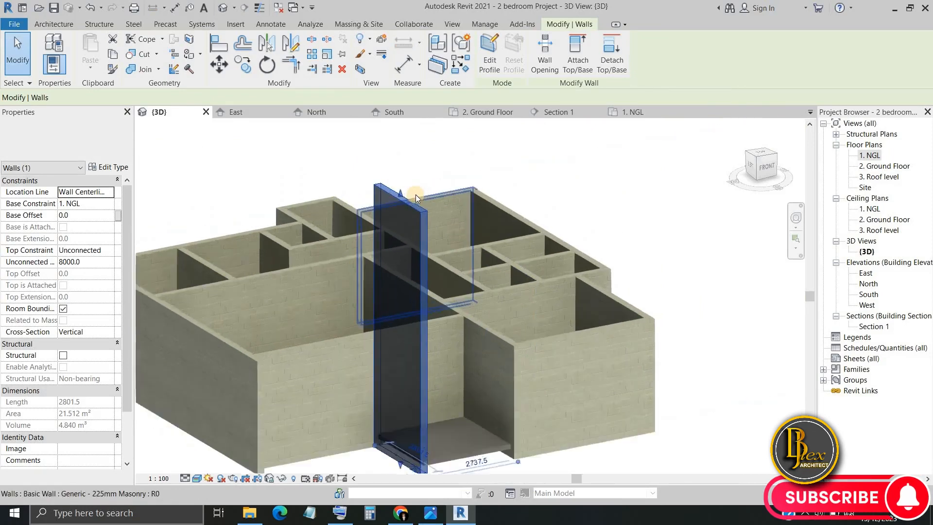
pyautogui.scroll(1, 416, 195)
pyautogui.scroll(-3, 435, 190)
pyautogui.moveTo(429, 179); pyautogui.dragTo(415, 143, button='middle')
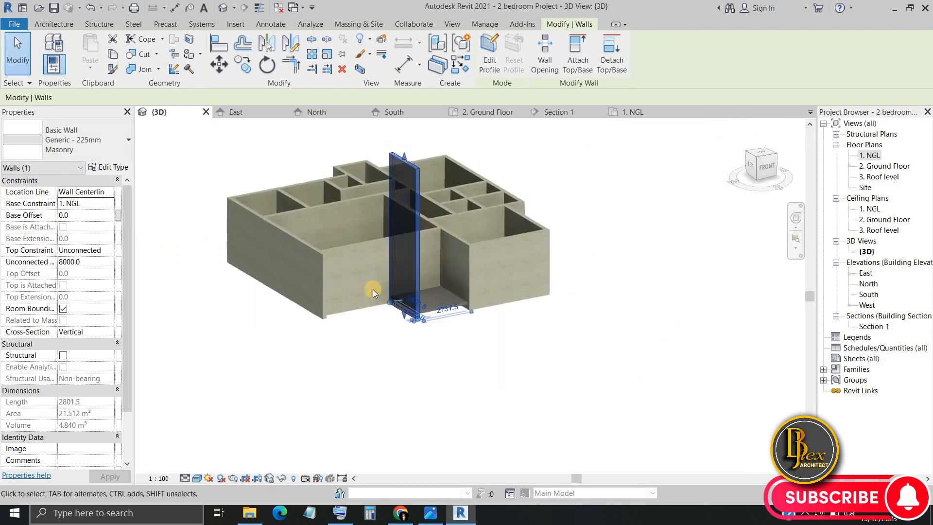
pyautogui.scroll(-1, 523, 286)
pyautogui.moveTo(523, 286); pyautogui.dragTo(551, 314, button='middle')
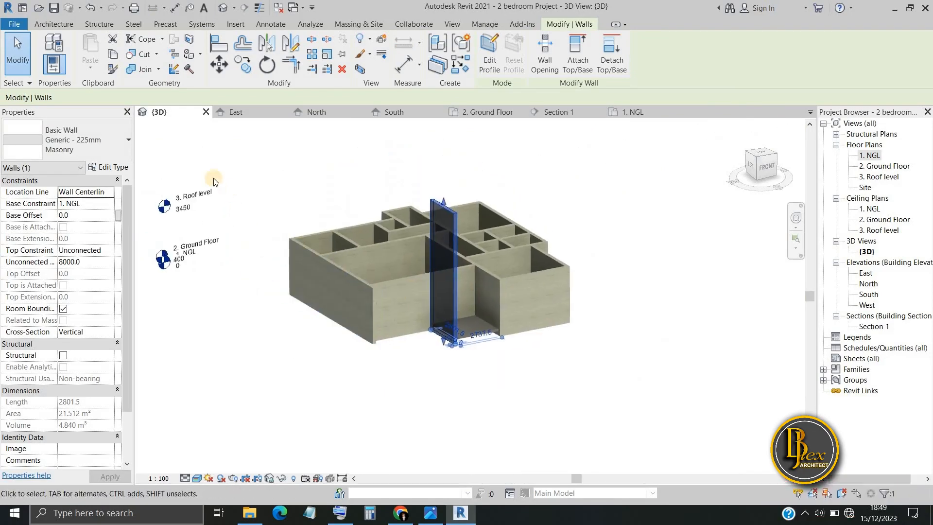
# Select the 3. Roof level datum and examine where its plane crosses the house walls and the porch wall
pyautogui.click(229, 189)
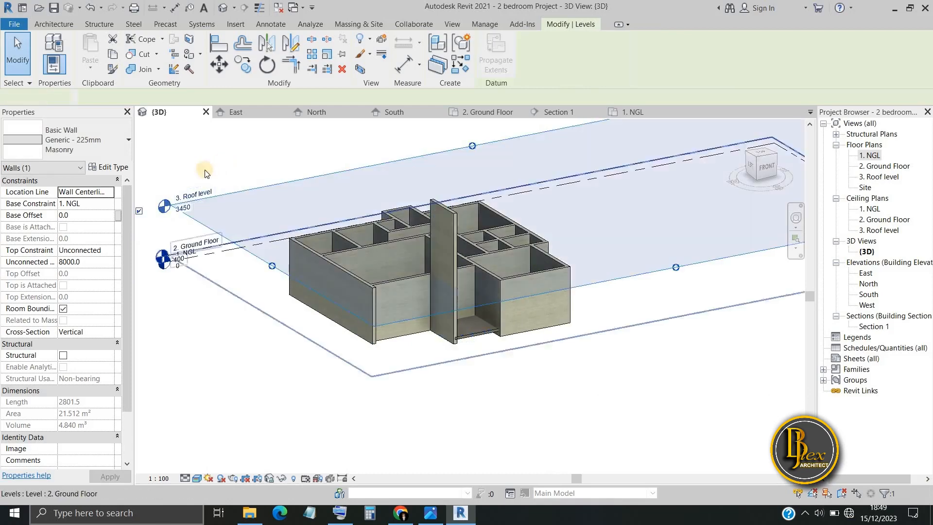
pyautogui.scroll(4, 208, 209)
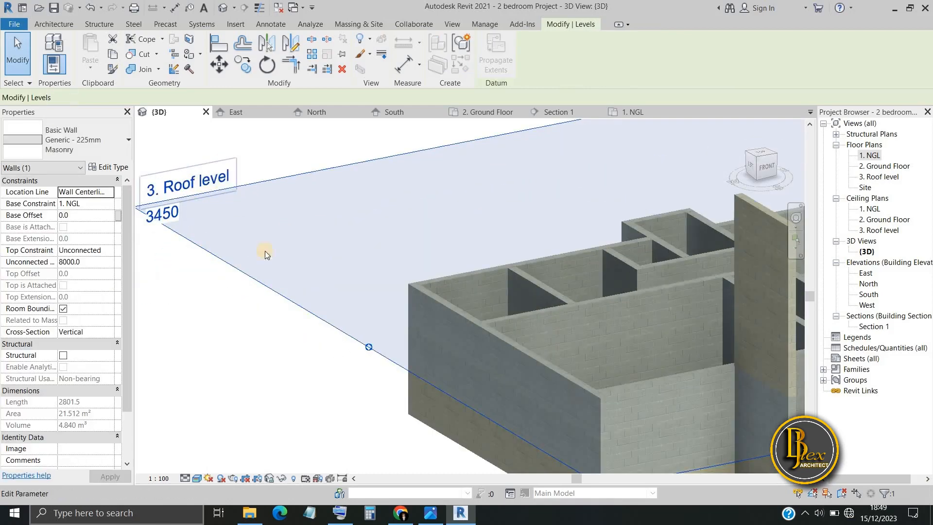
pyautogui.scroll(-1, 611, 359)
pyautogui.moveTo(611, 359); pyautogui.dragTo(475, 307, button='middle')
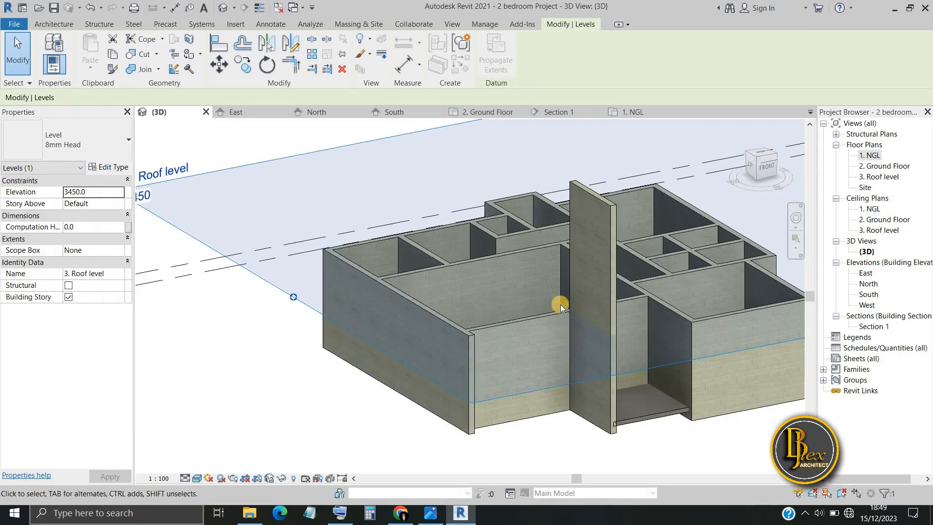
pyautogui.scroll(-1, 340, 385)
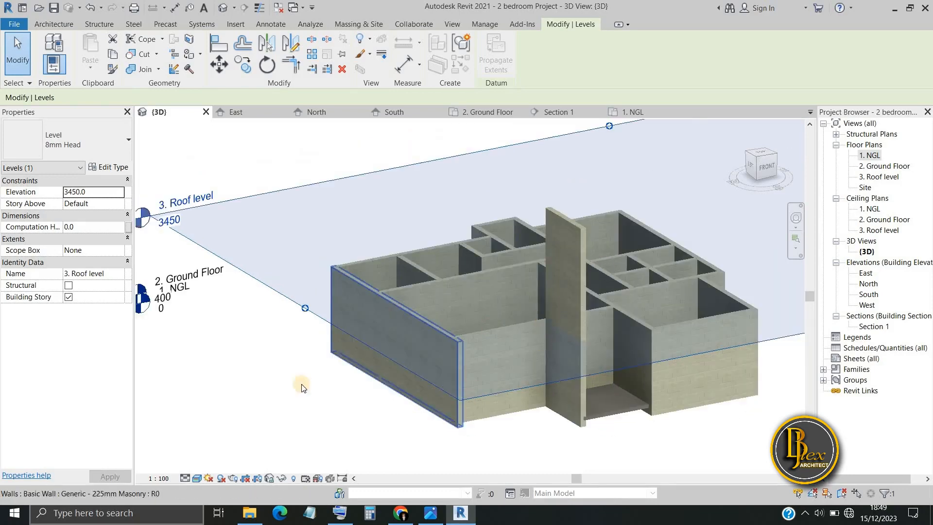
pyautogui.scroll(-1, 302, 388)
# Select the 2. Ground Floor level and examine where its plane meets the base of the porch wall and slab
pyautogui.scroll(2, 317, 247)
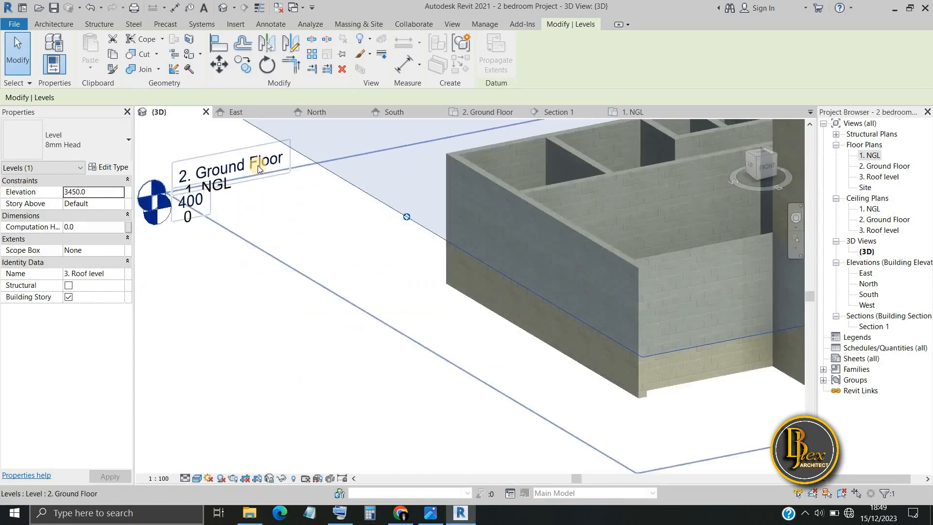
pyautogui.click(331, 305)
pyautogui.moveTo(400, 352); pyautogui.dragTo(209, 321, button='middle')
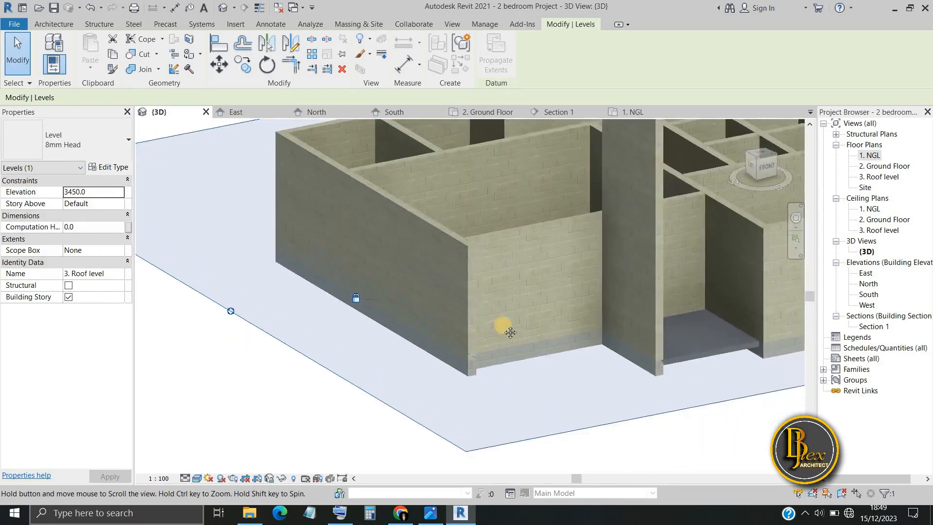
pyautogui.scroll(2, 646, 331)
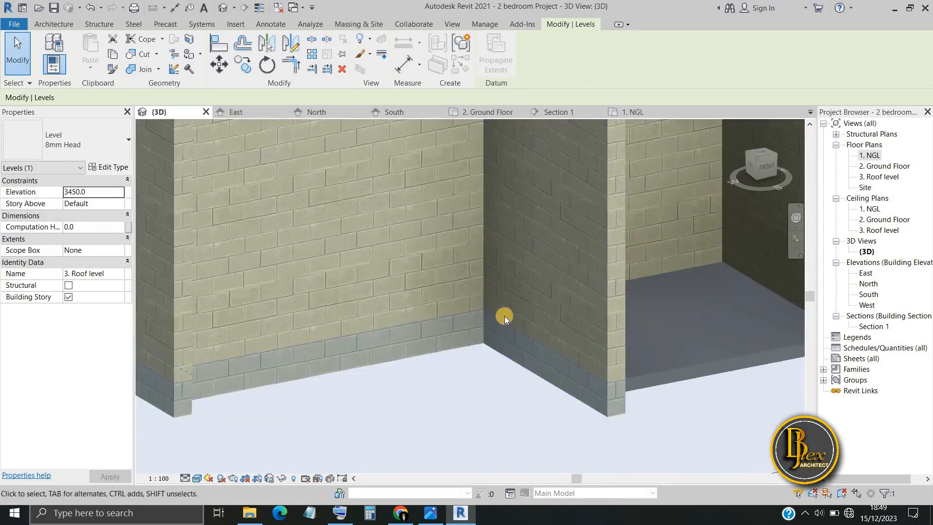
pyautogui.scroll(2, 495, 320)
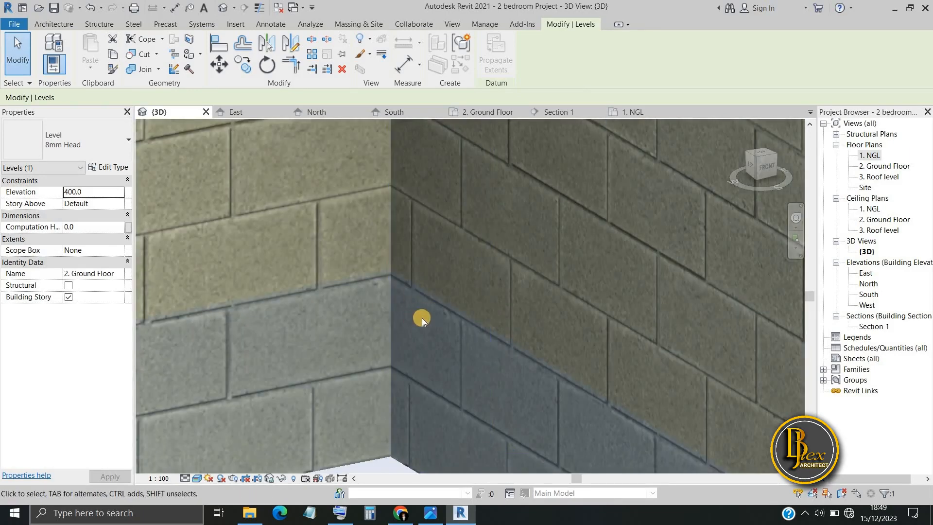
pyautogui.scroll(-3, 422, 318)
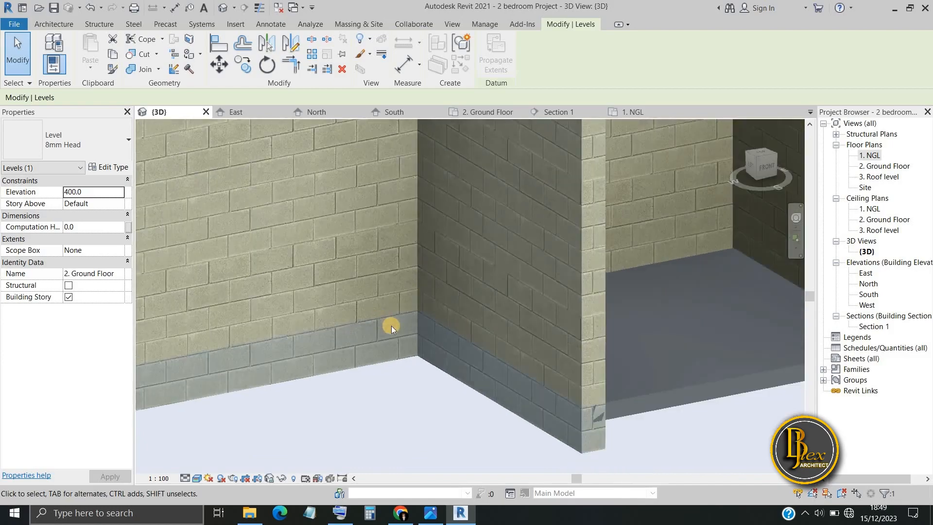
pyautogui.scroll(-2, 392, 325)
pyautogui.scroll(-2, 323, 308)
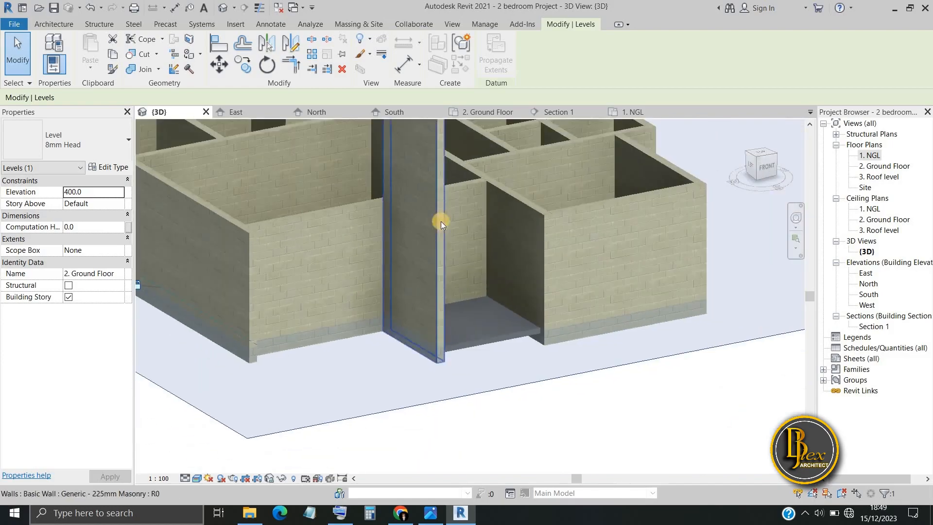
# Constrain the top of the front porch wall to Up to level: 2. Ground Floor
pyautogui.click(389, 290)
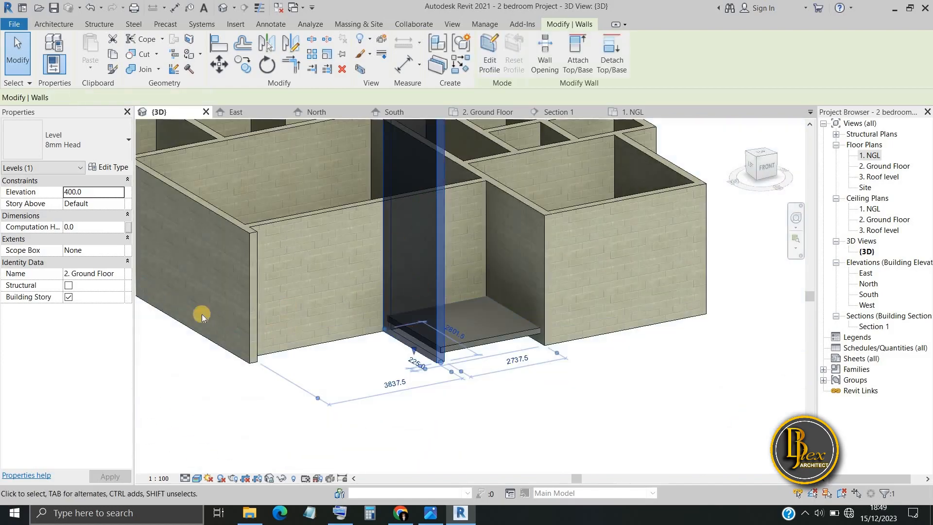
pyautogui.scroll(-1, 203, 314)
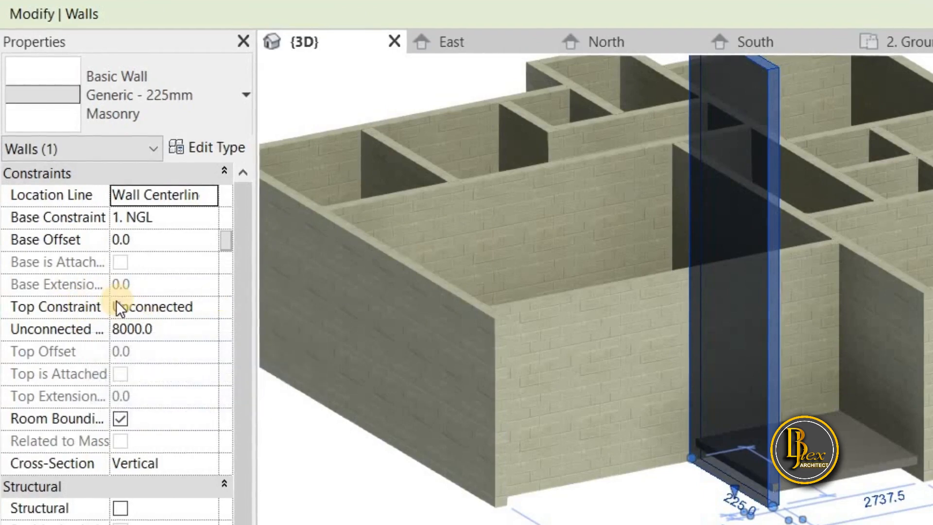
pyautogui.click(207, 312)
pyautogui.click(208, 310)
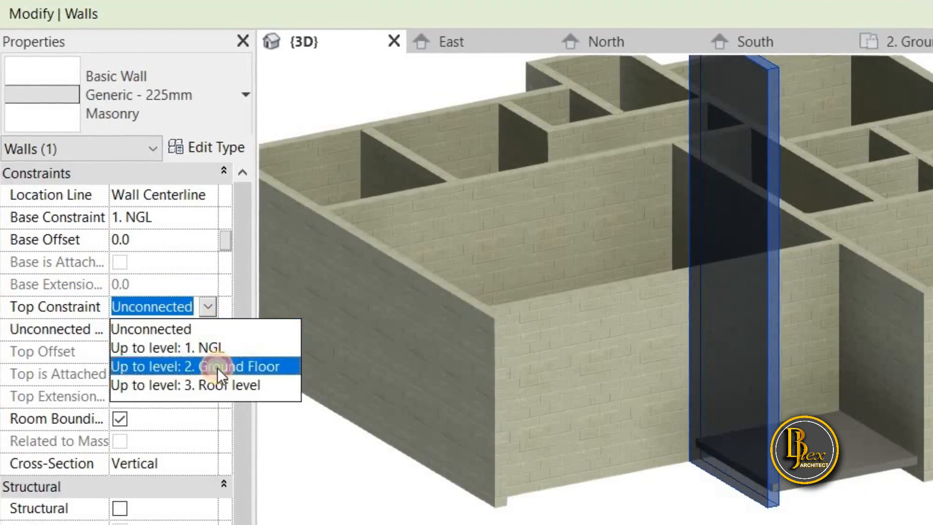
pyautogui.click(217, 367)
pyautogui.scroll(7, 767, 515)
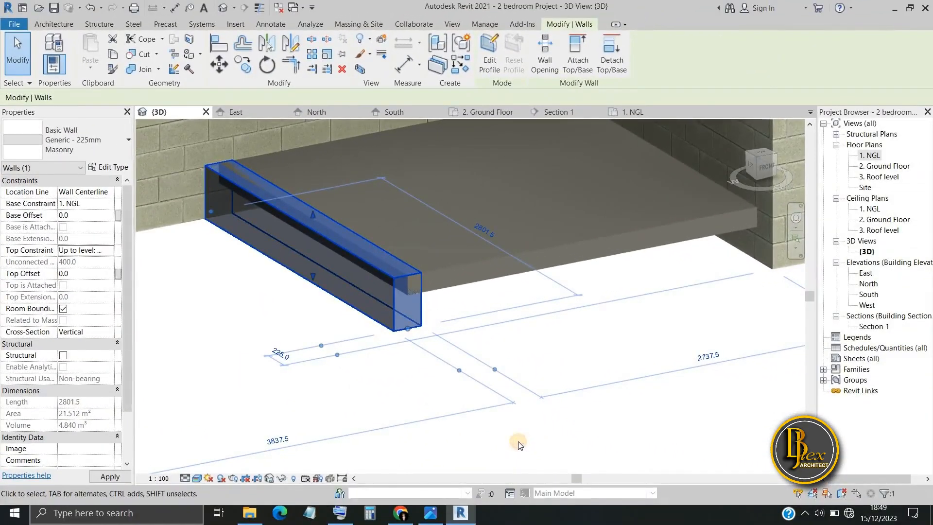
pyautogui.click(520, 445)
pyautogui.scroll(-2, 416, 342)
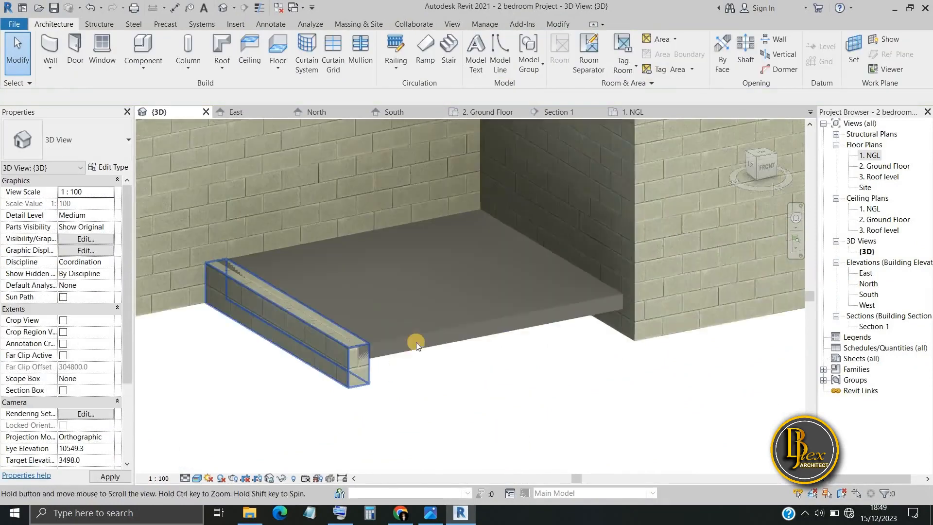
# Join the geometry of the 150mm floor slab and the low front porch wall where they overlap
pyautogui.scroll(4, 389, 355)
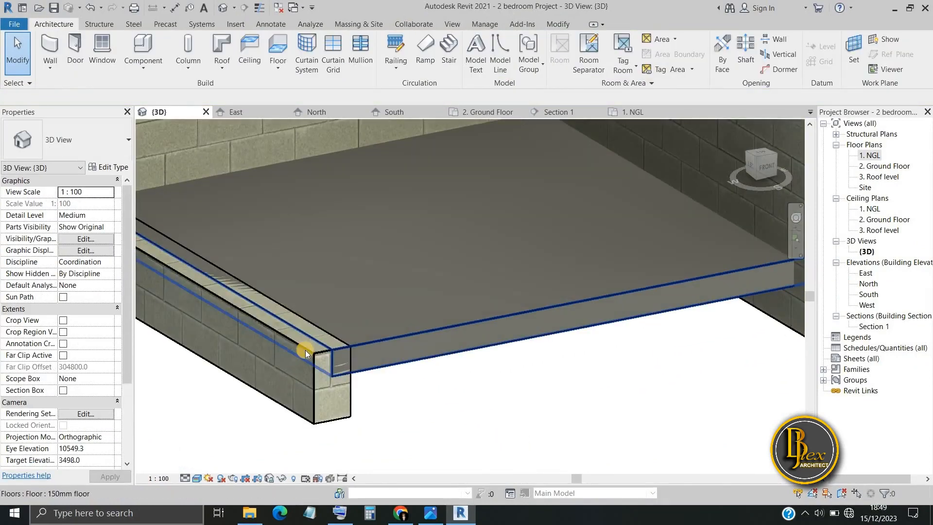
pyautogui.click(559, 24)
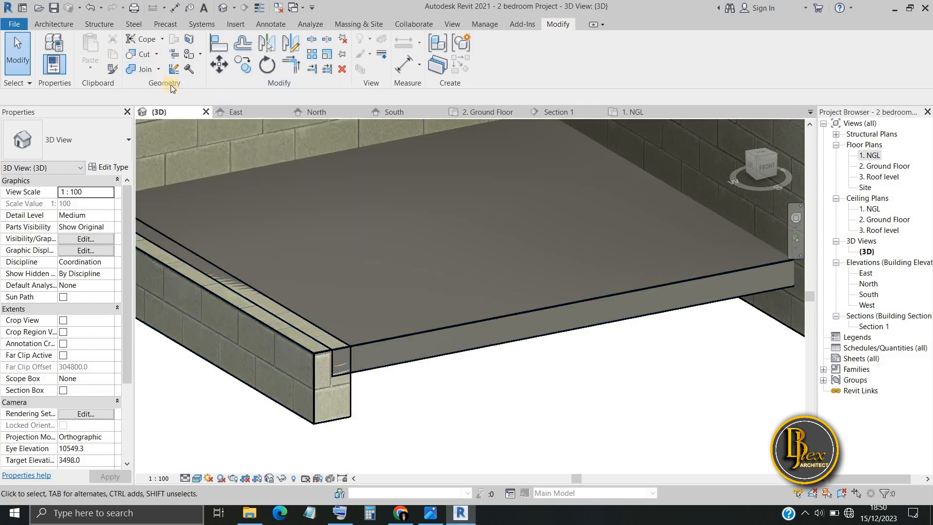
pyautogui.click(142, 70)
pyautogui.click(395, 335)
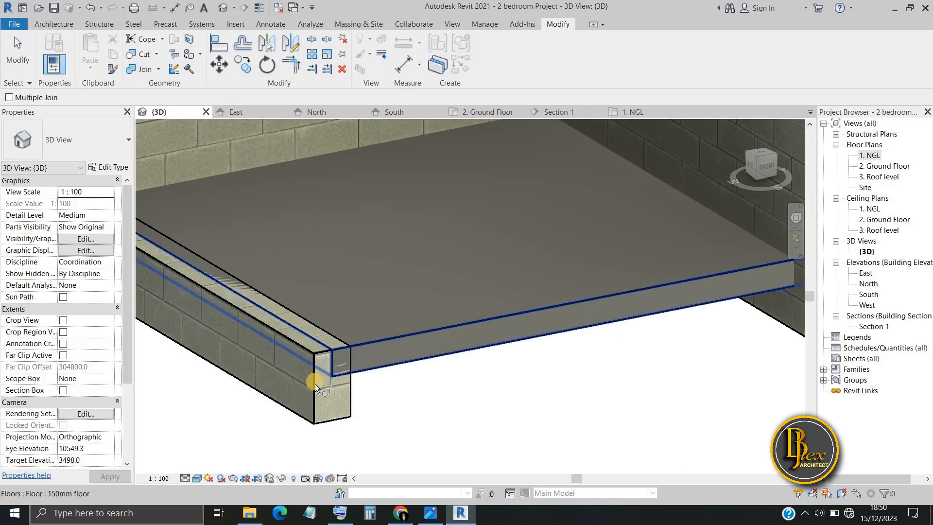
pyautogui.click(515, 402)
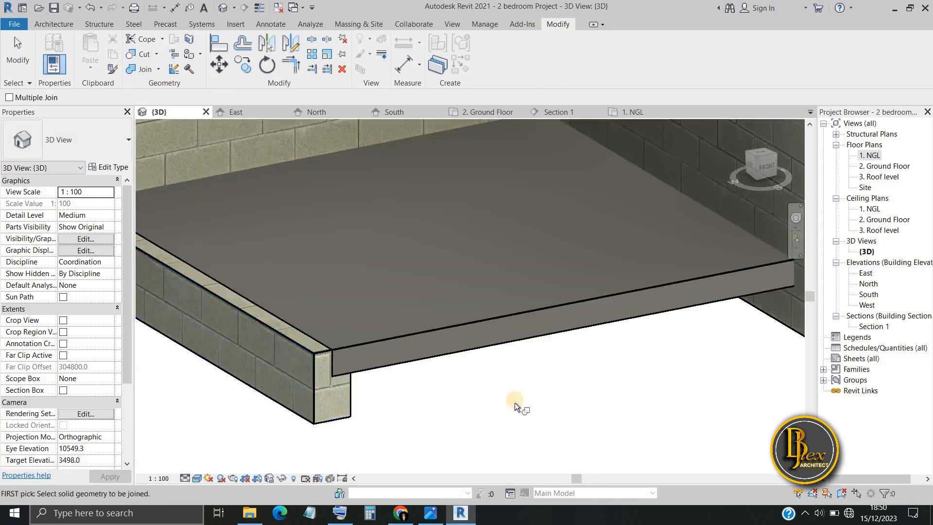
pyautogui.scroll(-3, 516, 408)
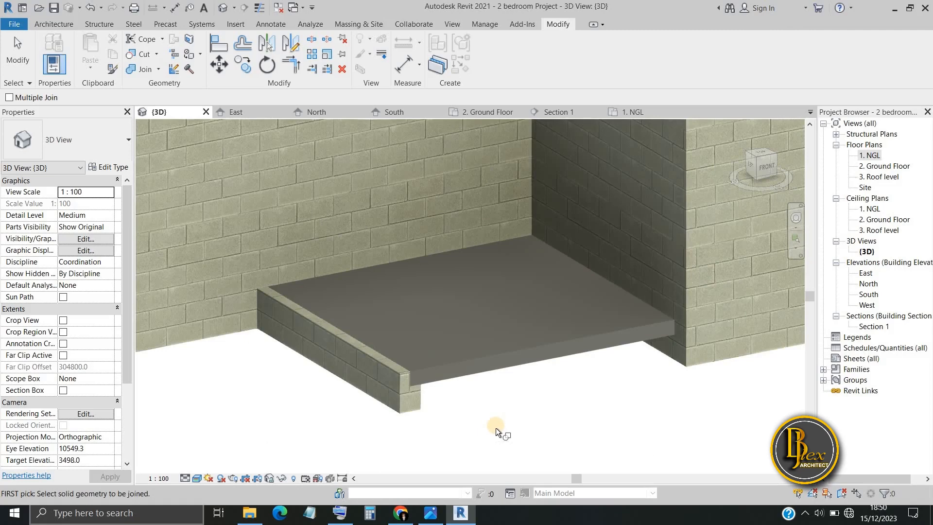
pyautogui.scroll(-4, 496, 428)
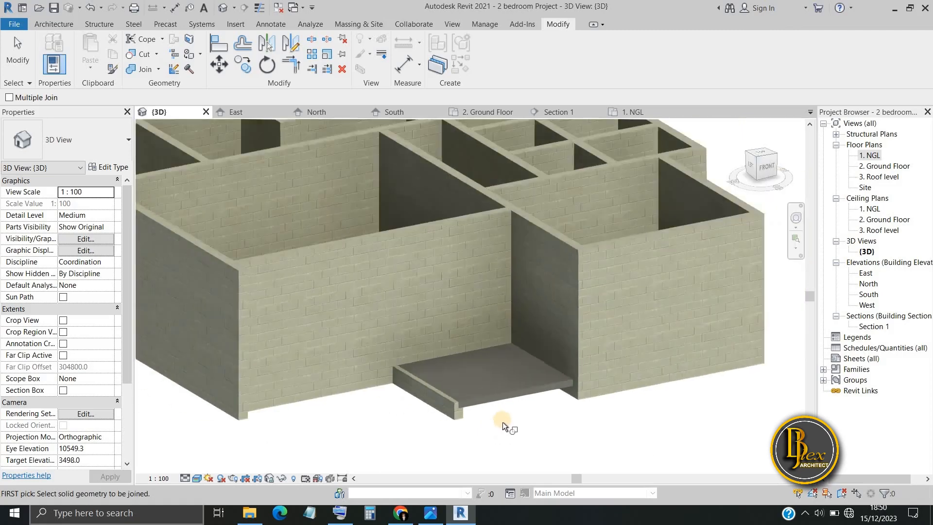
pyautogui.scroll(-3, 502, 426)
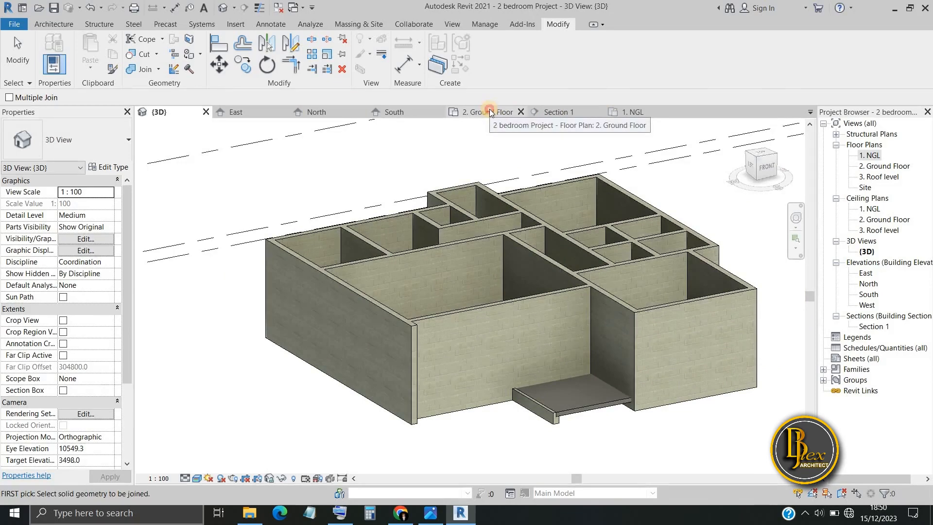
# Check the 2. Ground Floor plan and open the 1. NGL floor plan showing the whole house
pyautogui.click(491, 113)
pyautogui.scroll(-3, 476, 292)
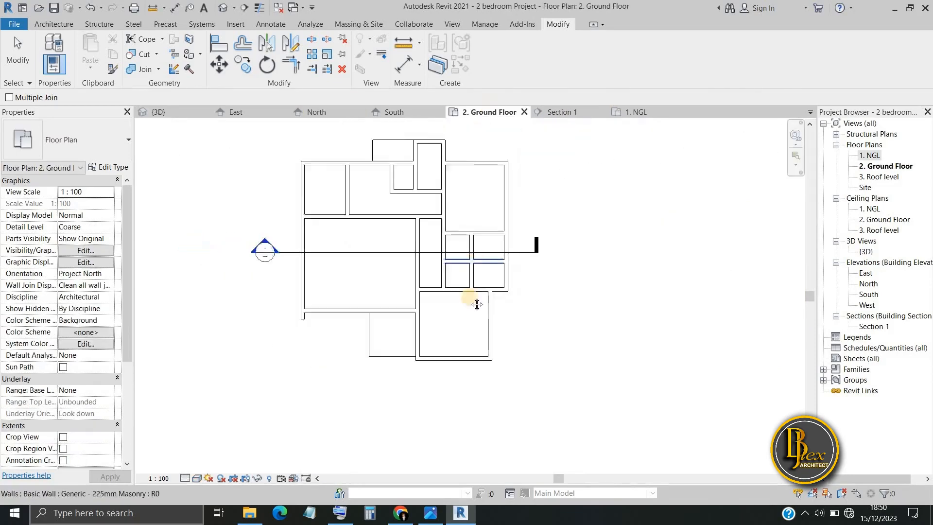
pyautogui.click(635, 112)
pyautogui.scroll(-2, 457, 282)
pyautogui.scroll(-2, 457, 243)
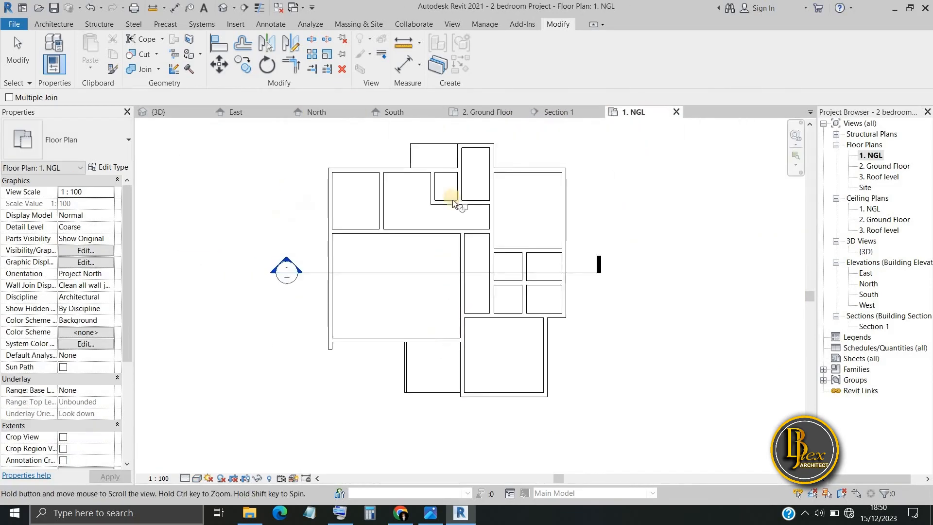
pyautogui.scroll(-2, 411, 241)
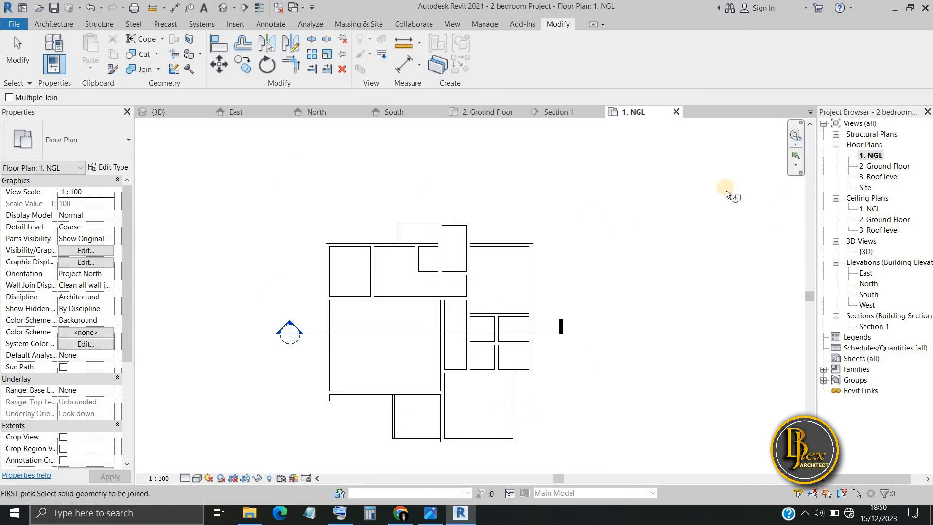
# Draw a Generic - 225mm Masonry wall along the rear slab's open side edge, from the house wall to the slab's outer corner
pyautogui.scroll(3, 440, 234)
pyautogui.scroll(3, 382, 228)
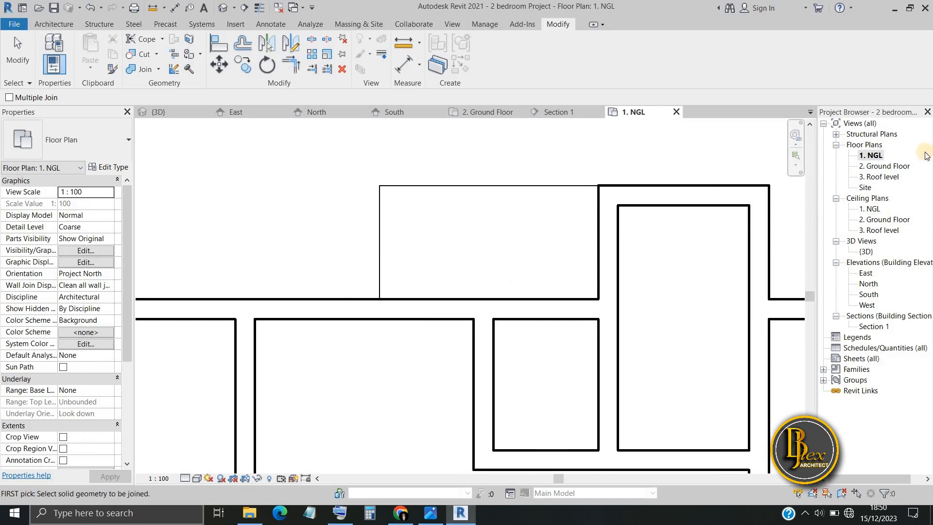
pyautogui.click(53, 24)
pyautogui.click(50, 49)
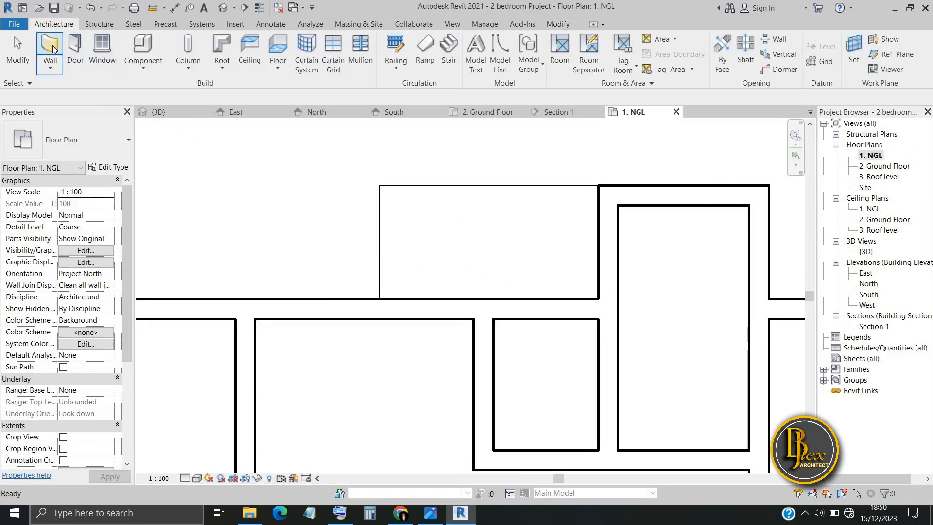
pyautogui.scroll(5, 379, 298)
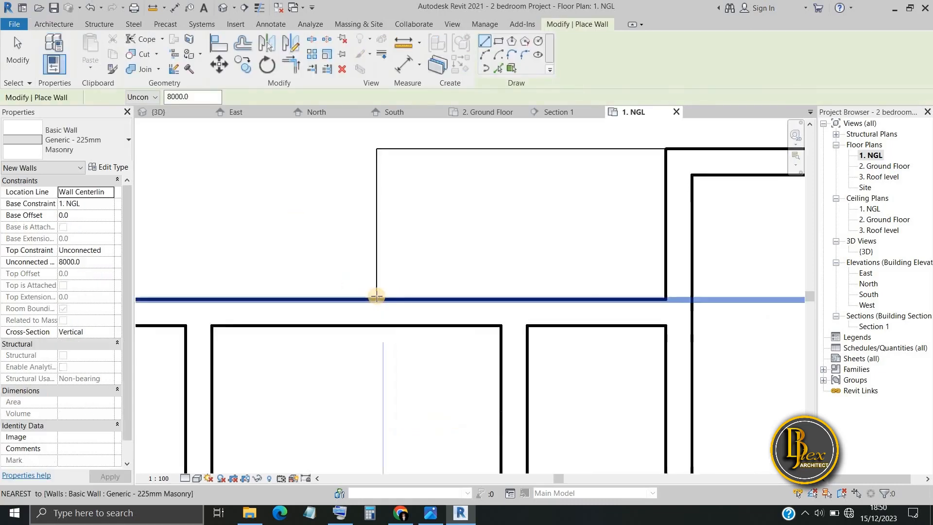
pyautogui.click(363, 302)
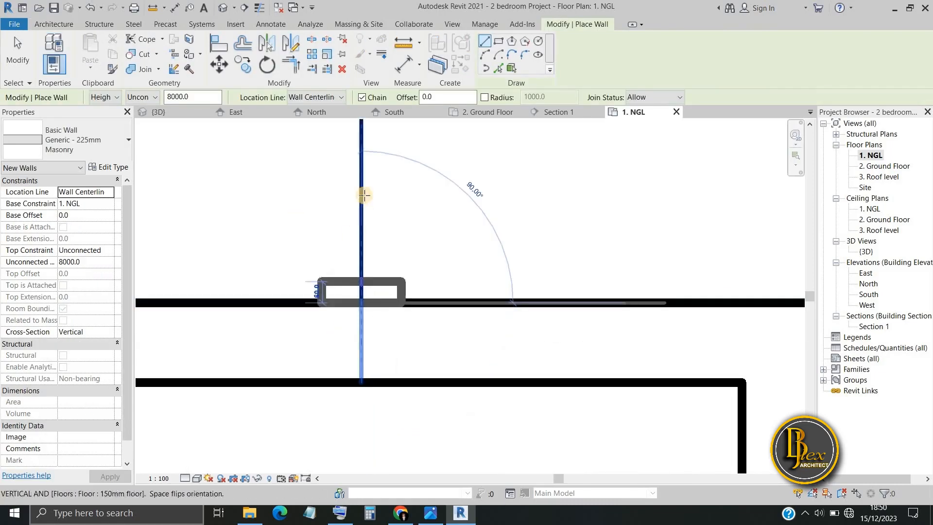
pyautogui.scroll(-1, 361, 170)
pyautogui.moveTo(366, 188); pyautogui.dragTo(363, 413, button='middle')
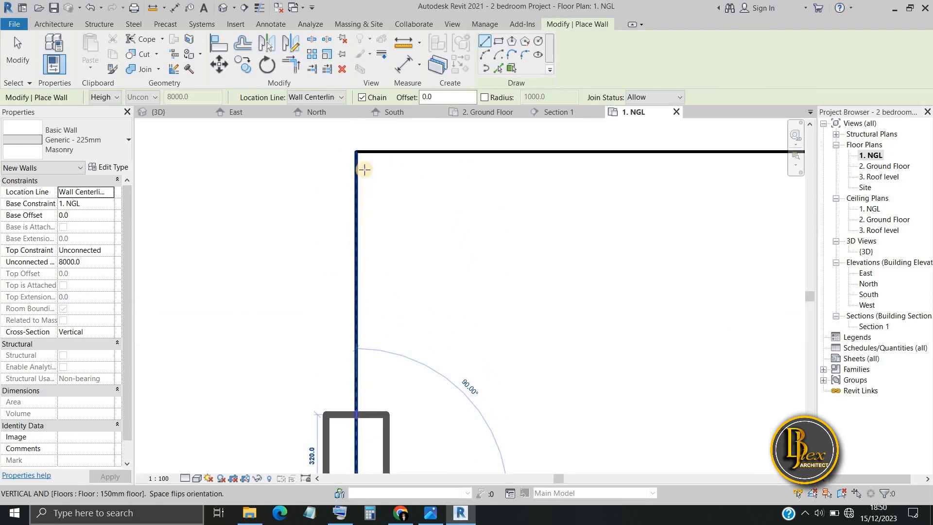
pyautogui.click(358, 155)
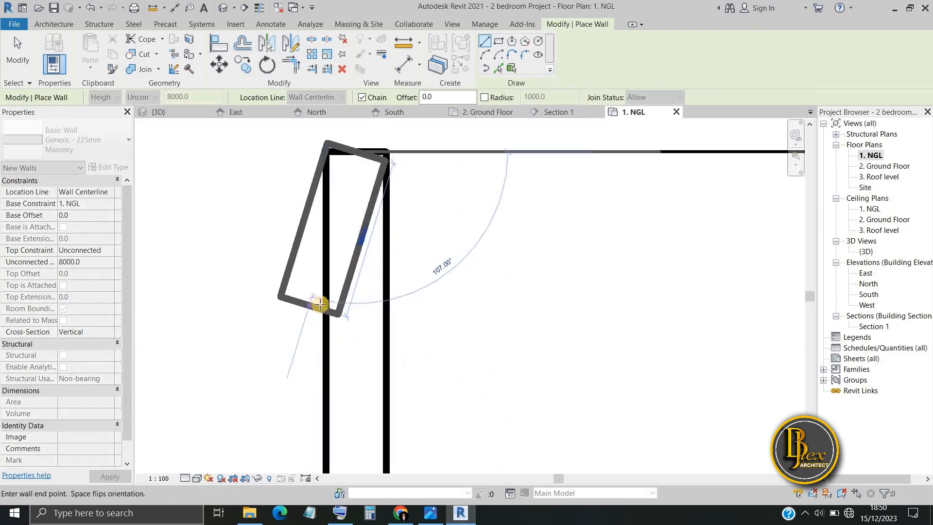
pyautogui.press('Escape')
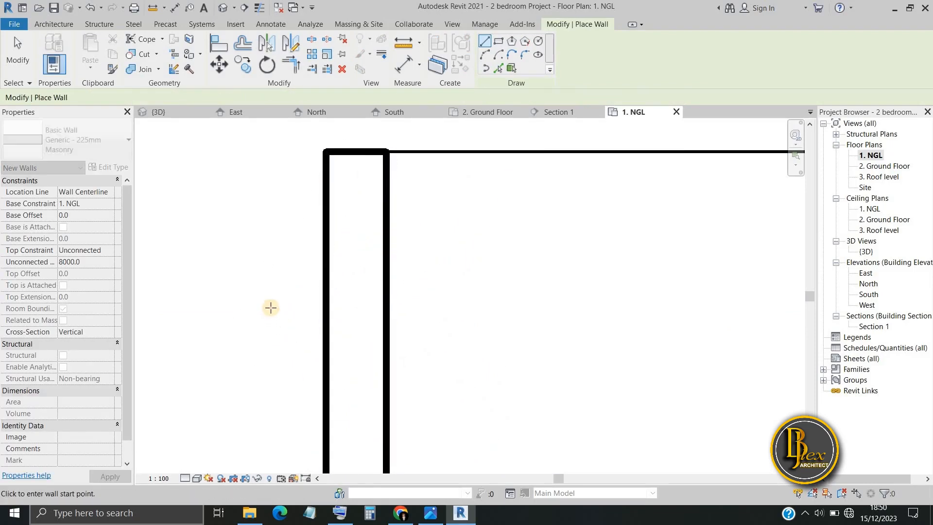
pyautogui.press('Escape')
pyautogui.scroll(-3, 257, 329)
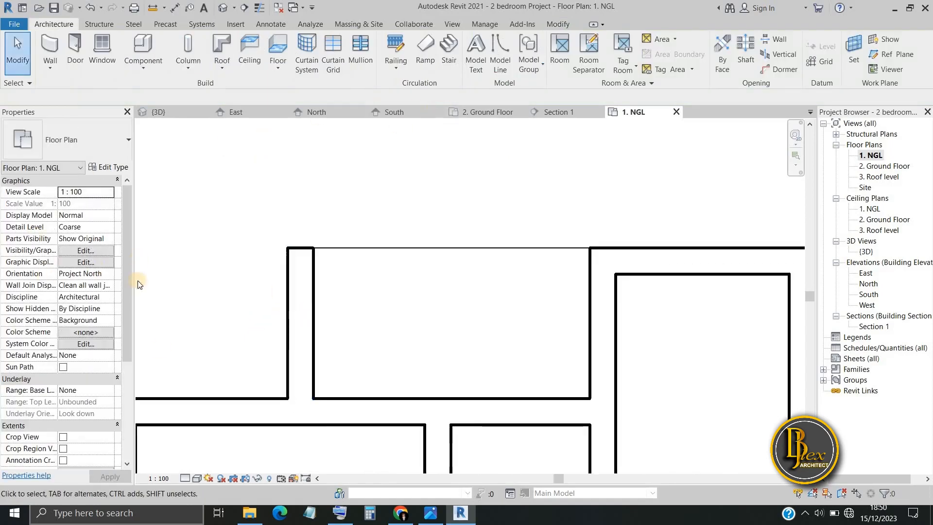
# Select the new rear wall and examine its height and base against the rear slab in the {3D} view
pyautogui.click(298, 311)
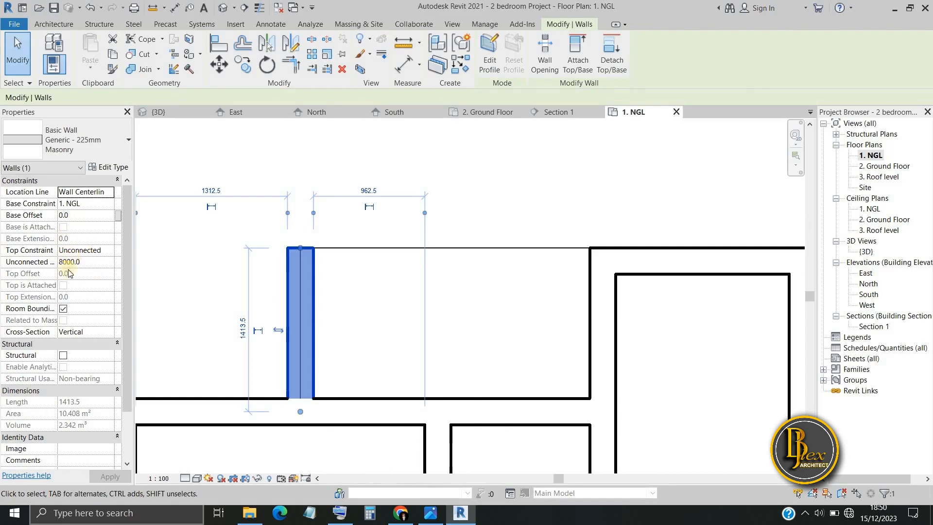
pyautogui.click(194, 115)
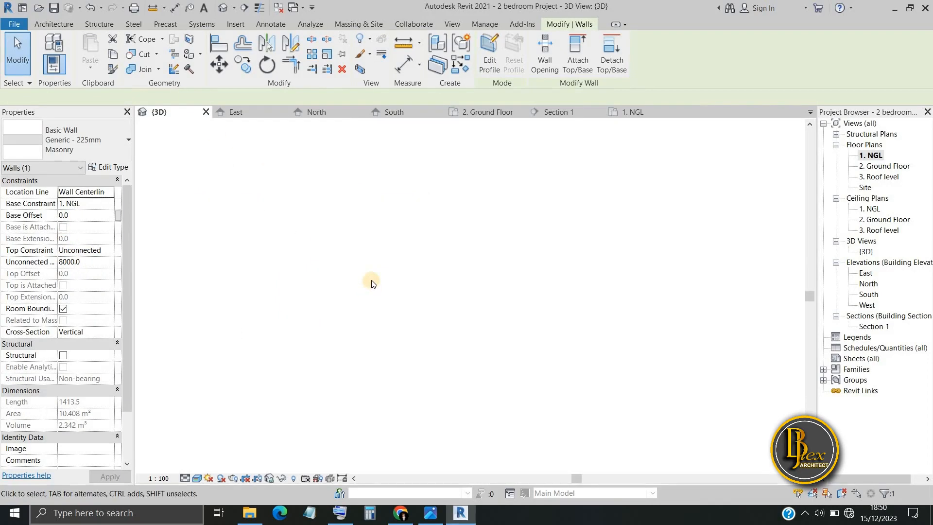
pyautogui.moveTo(412, 291); pyautogui.dragTo(421, 326, button='middle')
pyautogui.scroll(3, 401, 253)
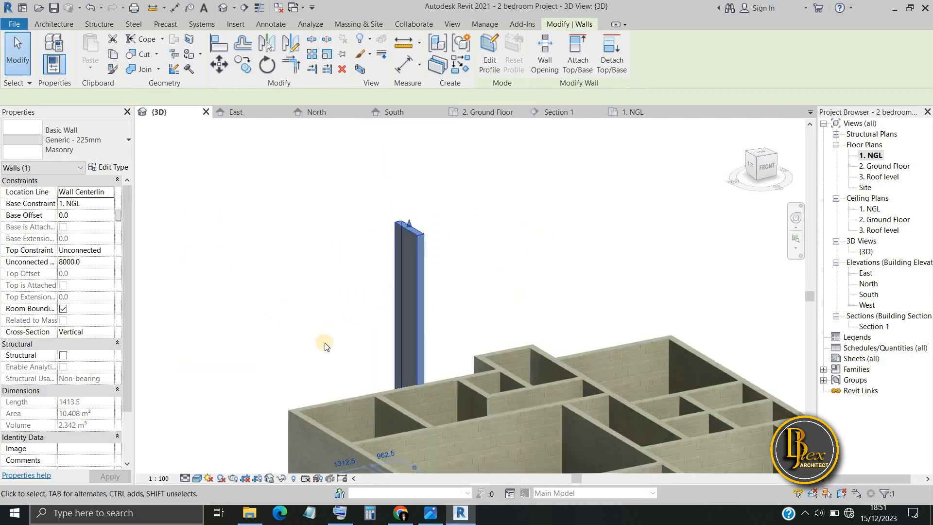
pyautogui.keyDown('shift'); pyautogui.moveTo(389, 371); pyautogui.dragTo(528, 373, button='middle'); pyautogui.keyUp('shift')
pyautogui.moveTo(503, 286); pyautogui.dragTo(500, 223, button='middle')
pyautogui.scroll(-2, 496, 221)
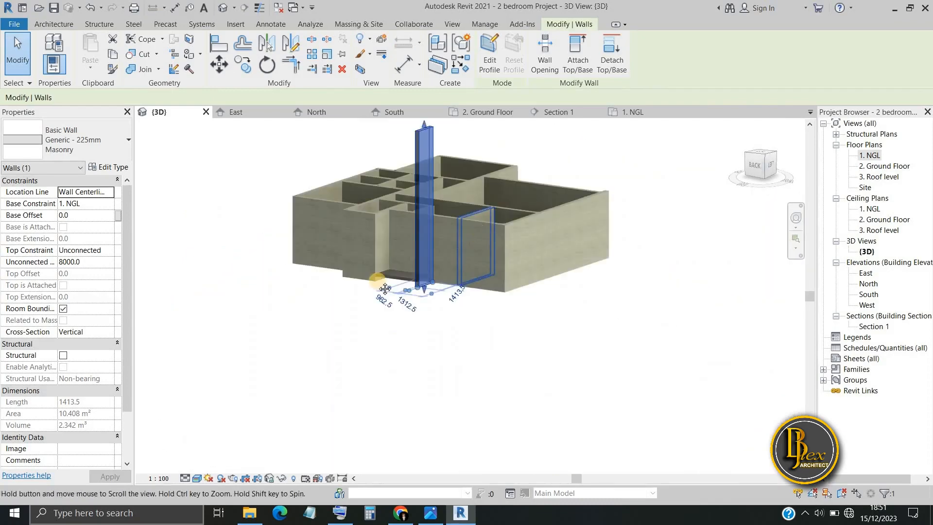
pyautogui.scroll(3, 399, 288)
pyautogui.scroll(-3, 399, 287)
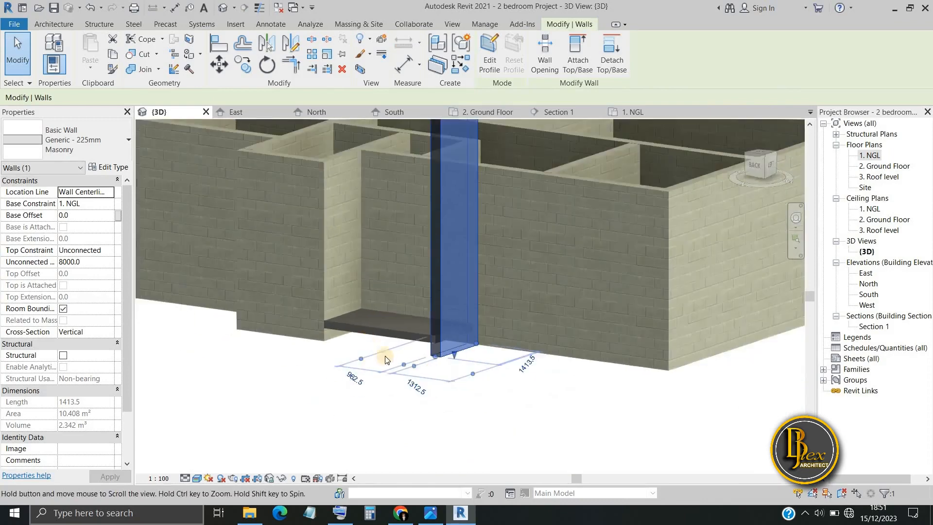
pyautogui.scroll(5, 406, 393)
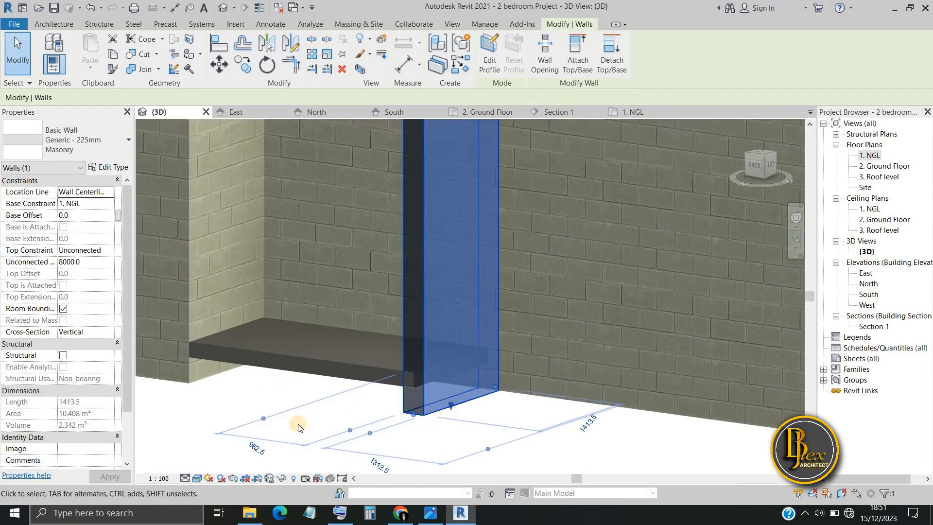
pyautogui.scroll(-5, 321, 413)
pyautogui.scroll(-1, 320, 413)
pyautogui.moveTo(321, 412); pyautogui.dragTo(371, 403, button='middle')
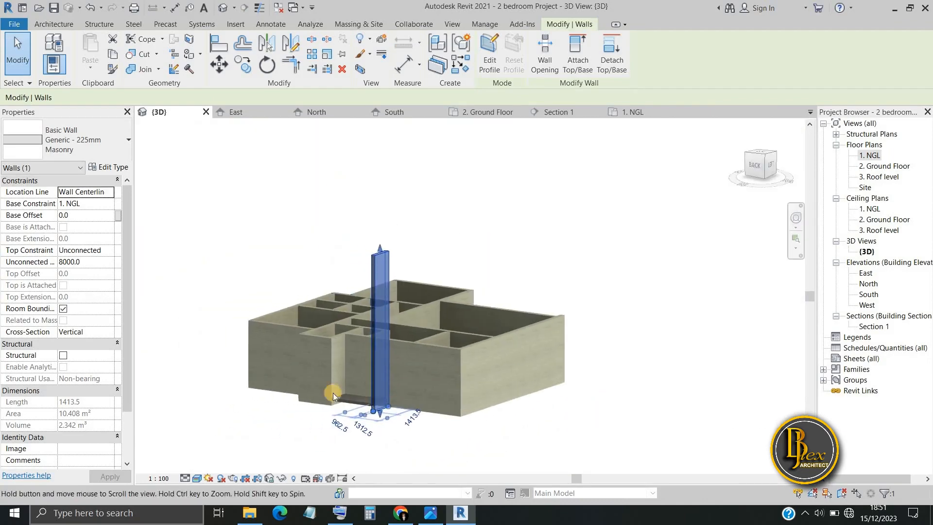
# Constrain the top of the selected rear slab wall to Up to level: 2. Ground Floor
pyautogui.click(85, 249)
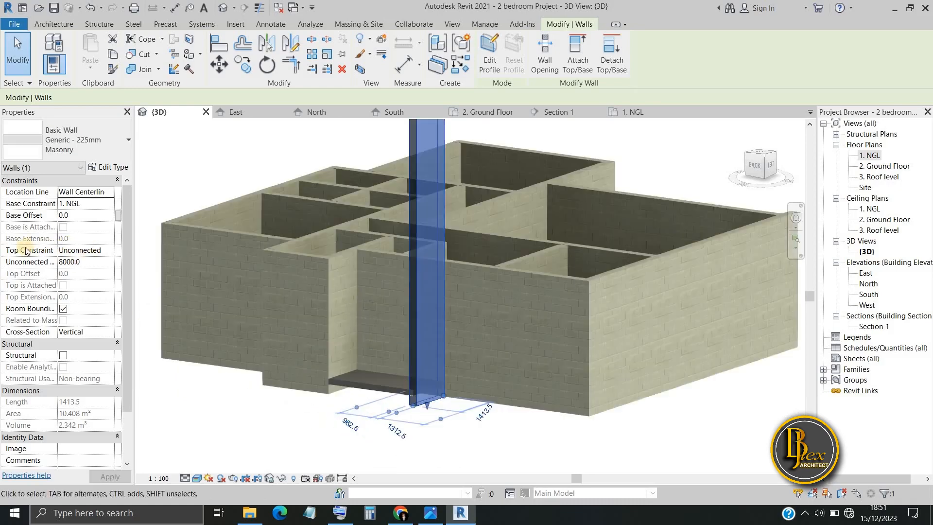
pyautogui.click(110, 250)
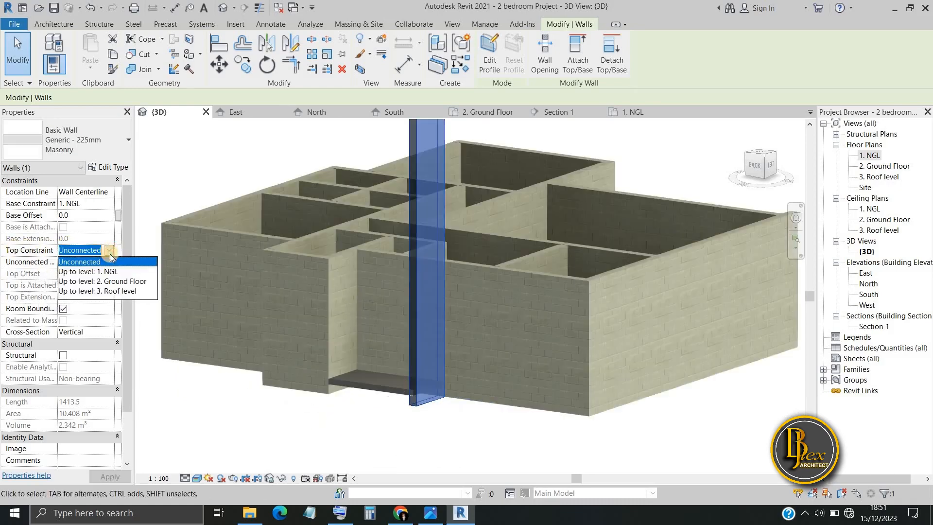
pyautogui.click(113, 282)
pyautogui.click(461, 434)
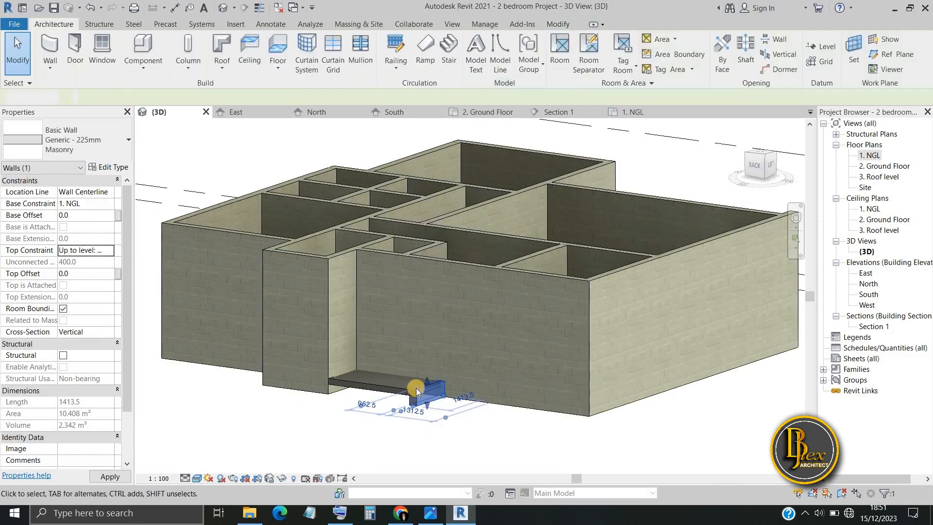
# Join the geometry of the rear porch wall and the 150mm floor slab where they overlap
pyautogui.scroll(6, 439, 411)
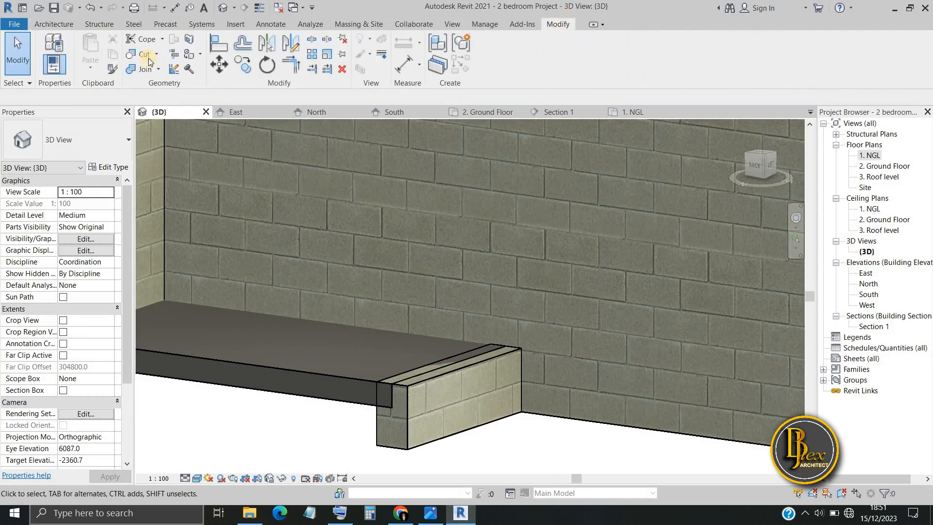
pyautogui.click(145, 70)
pyautogui.click(332, 375)
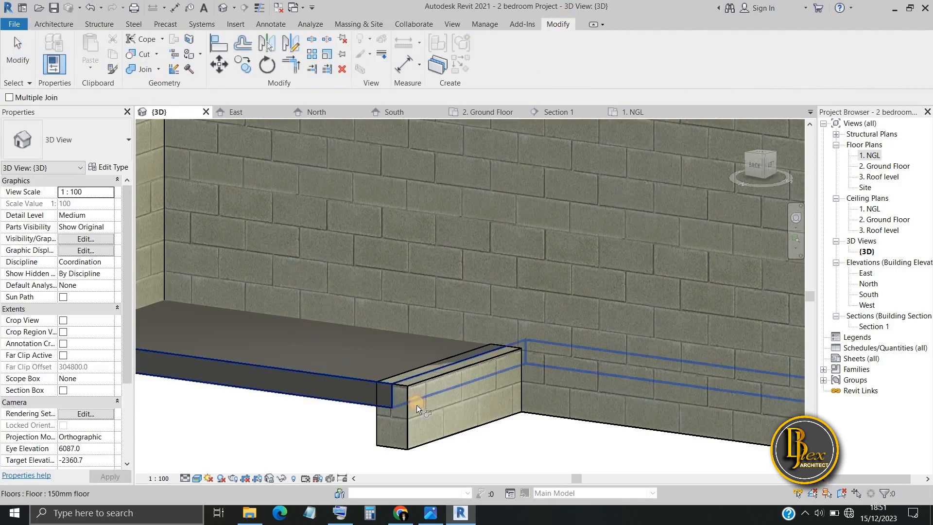
pyautogui.click(434, 422)
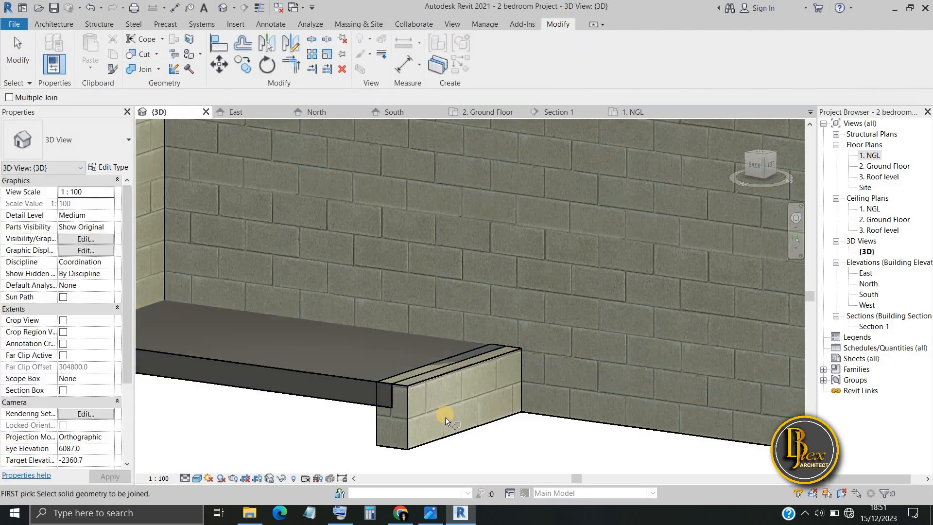
pyautogui.scroll(-1, 445, 417)
pyautogui.click(413, 428)
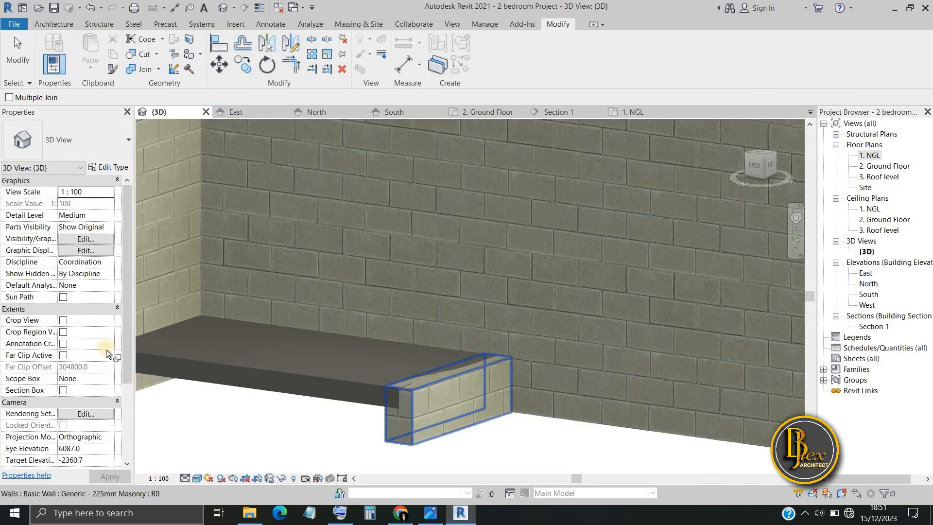
pyautogui.click(260, 417)
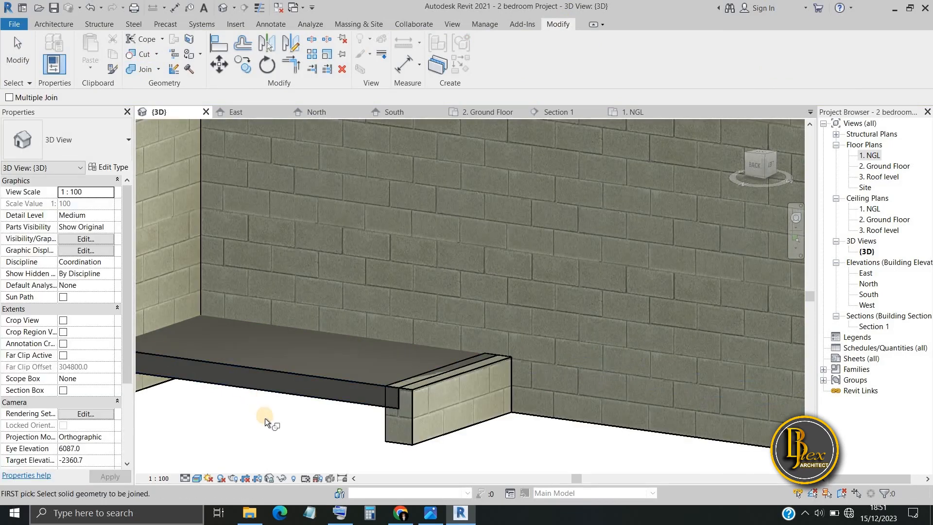
pyautogui.click(422, 421)
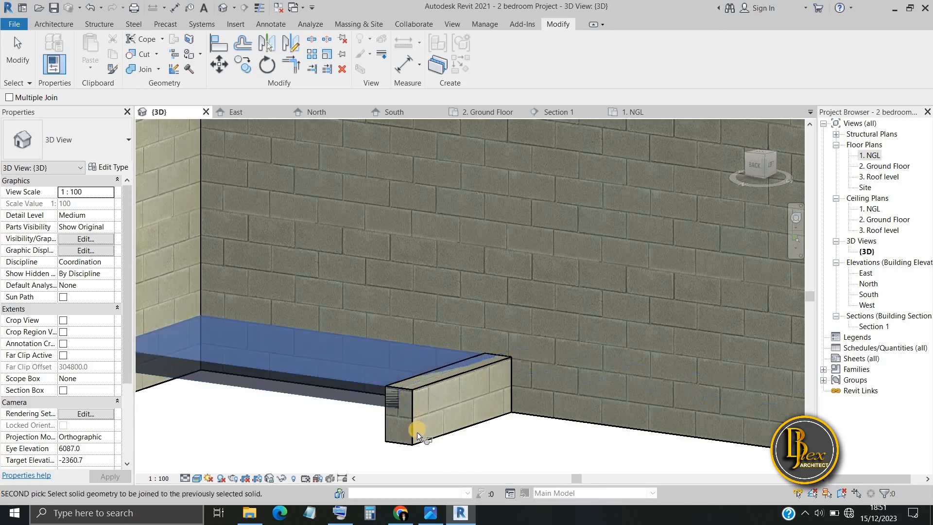
pyautogui.click(311, 426)
pyautogui.scroll(2, 341, 416)
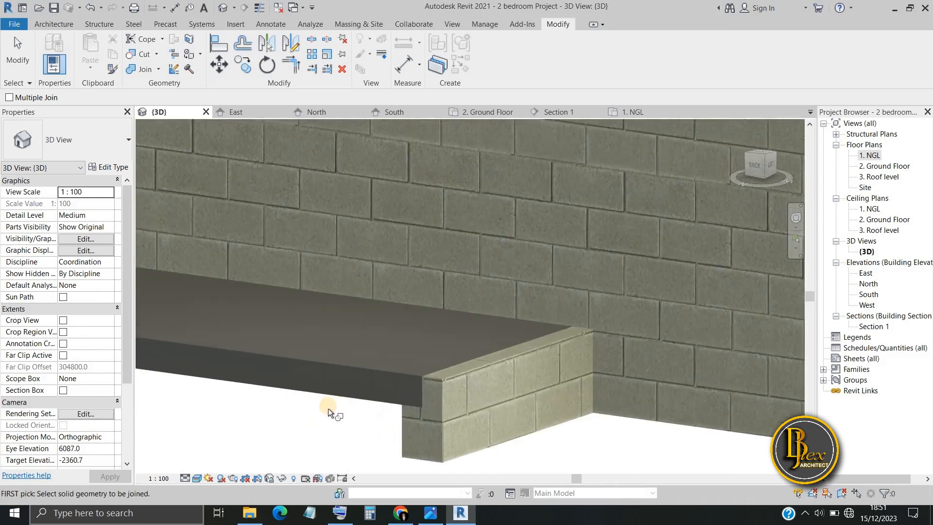
pyautogui.press('Escape')
# Examine the rear slab's joined wall and the front porch slab from around the house in the {3D} view
pyautogui.scroll(-2, 339, 411)
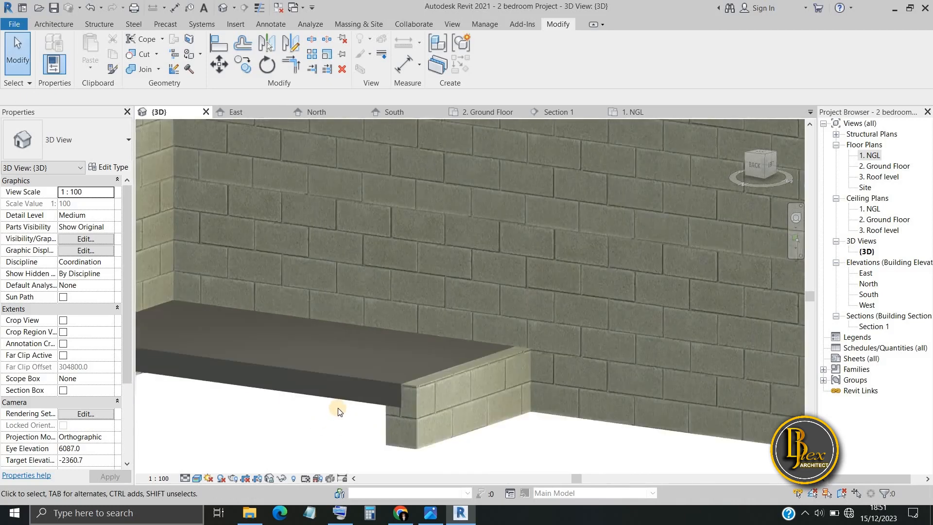
pyautogui.keyDown('shift'); pyautogui.moveTo(346, 414); pyautogui.dragTo(257, 423, button='middle'); pyautogui.keyUp('shift')
pyautogui.keyDown('shift'); pyautogui.moveTo(354, 415); pyautogui.dragTo(293, 421, button='middle'); pyautogui.keyUp('shift')
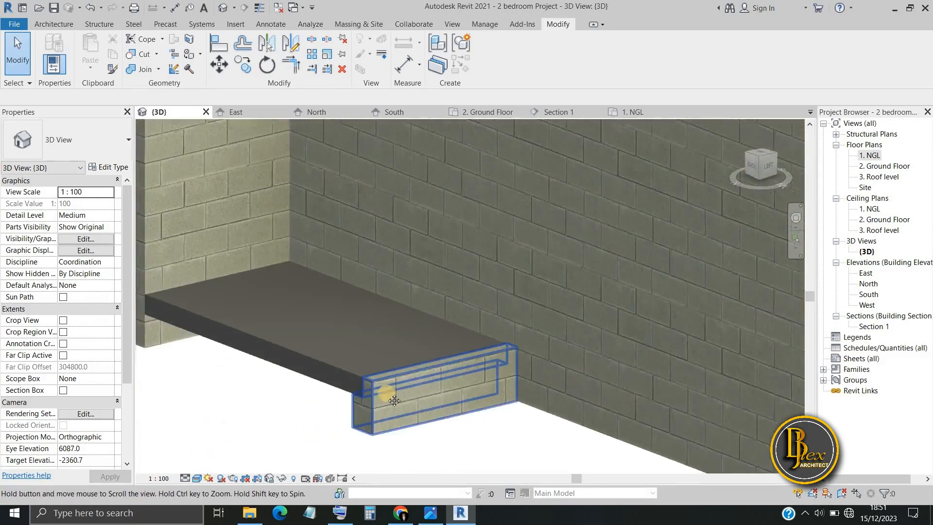
pyautogui.moveTo(388, 391); pyautogui.dragTo(177, 415, button='middle')
pyautogui.scroll(-3, 177, 416)
pyautogui.keyDown('shift'); pyautogui.moveTo(314, 408); pyautogui.dragTo(332, 392, button='middle'); pyautogui.keyUp('shift')
pyautogui.scroll(-3, 307, 382)
pyautogui.moveTo(410, 441); pyautogui.dragTo(335, 322, button='middle')
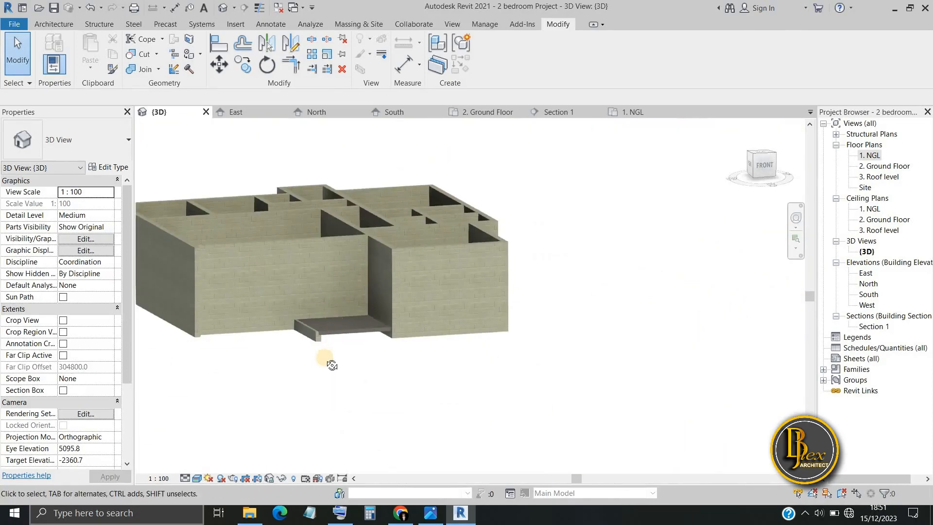
pyautogui.keyDown('shift'); pyautogui.moveTo(330, 361); pyautogui.dragTo(408, 363, button='middle'); pyautogui.keyUp('shift')
pyautogui.scroll(3, 311, 372)
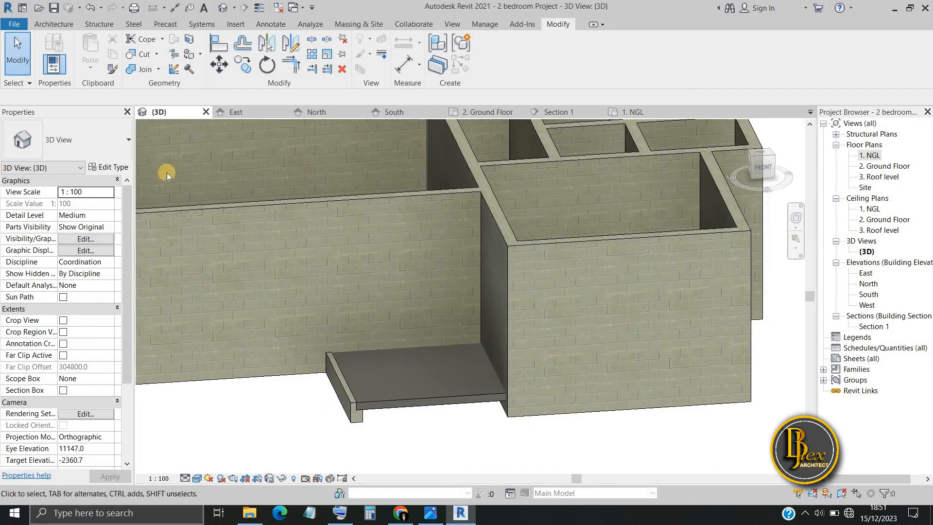
# Open the 1. NGL floor plan and check it from the rear slab down to the front porch
pyautogui.click(632, 111)
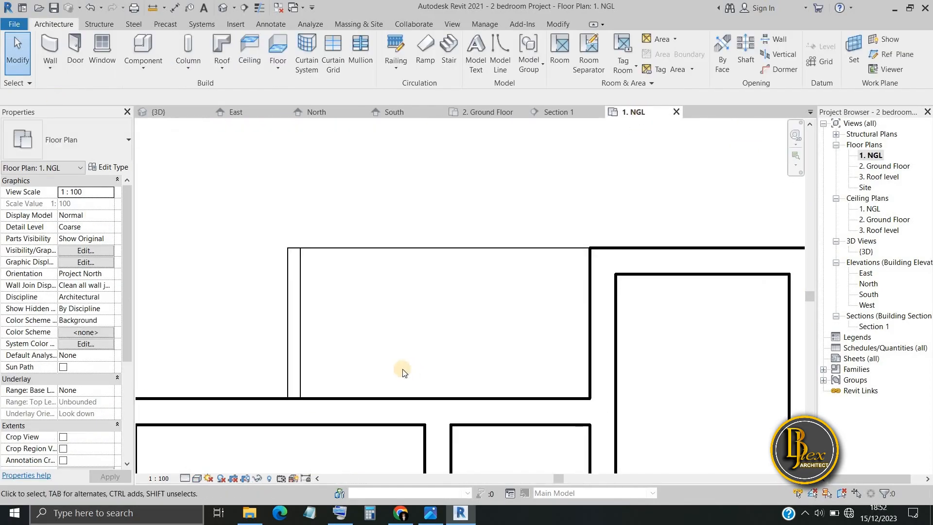
pyautogui.scroll(-3, 408, 377)
pyautogui.moveTo(408, 379); pyautogui.dragTo(368, 219, button='middle')
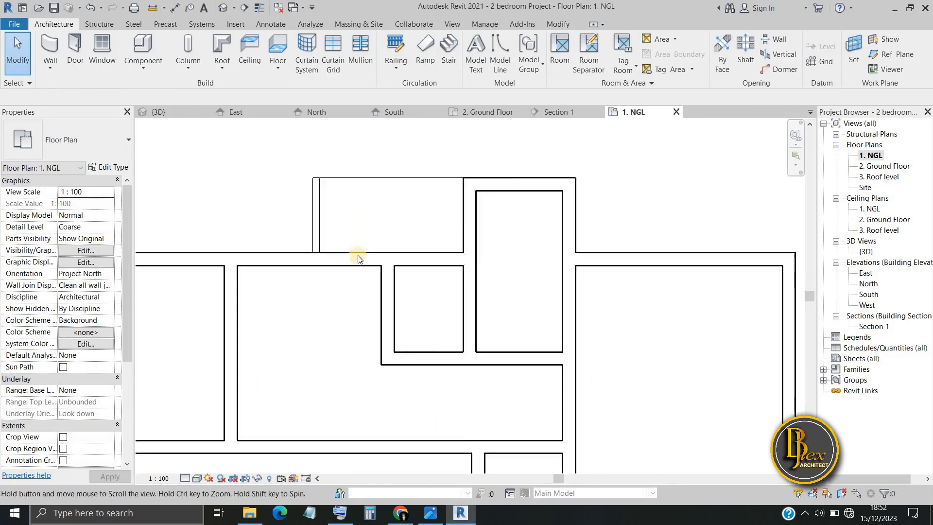
pyautogui.scroll(-2, 370, 341)
pyautogui.moveTo(370, 341); pyautogui.dragTo(294, 160, button='middle')
pyautogui.scroll(-1, 362, 246)
pyautogui.scroll(-1, 332, 288)
pyautogui.moveTo(332, 288); pyautogui.dragTo(338, 228, button='middle')
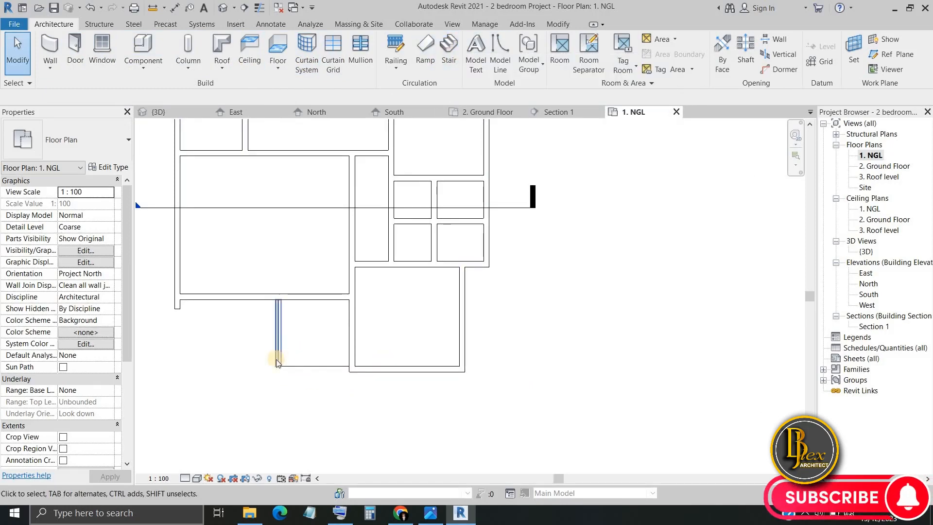
# Check the entrance porch and rear terrace layout, columns and dimensions on the reference ground floor drawing
pyautogui.click(433, 513)
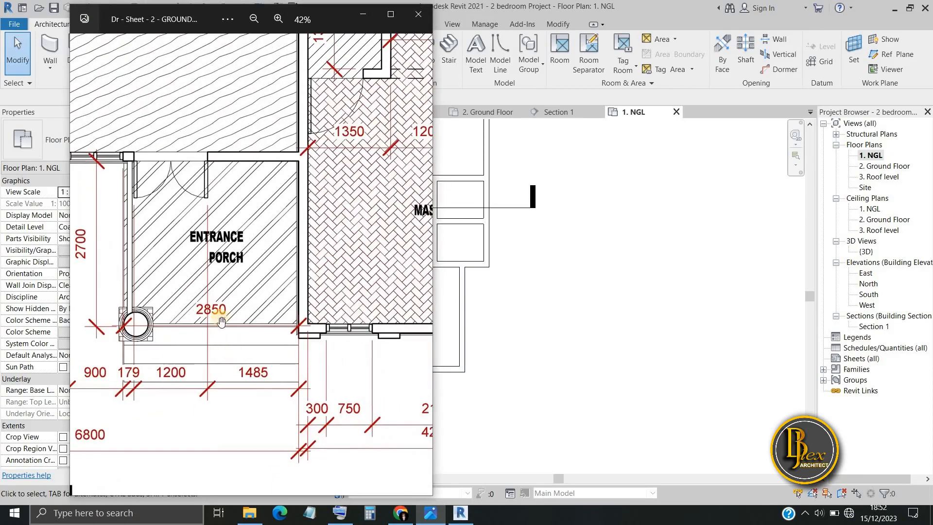
pyautogui.scroll(-5, 221, 322)
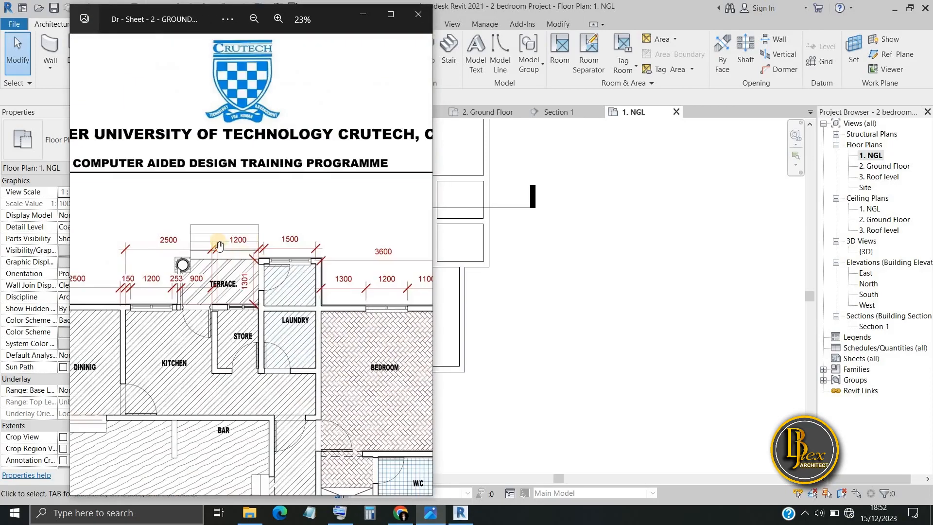
pyautogui.scroll(4, 219, 245)
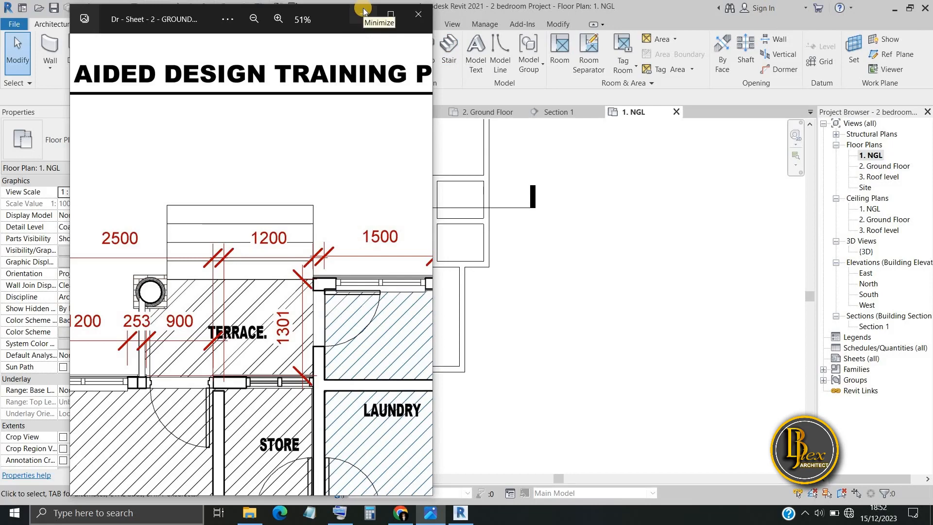
pyautogui.scroll(-2, 167, 278)
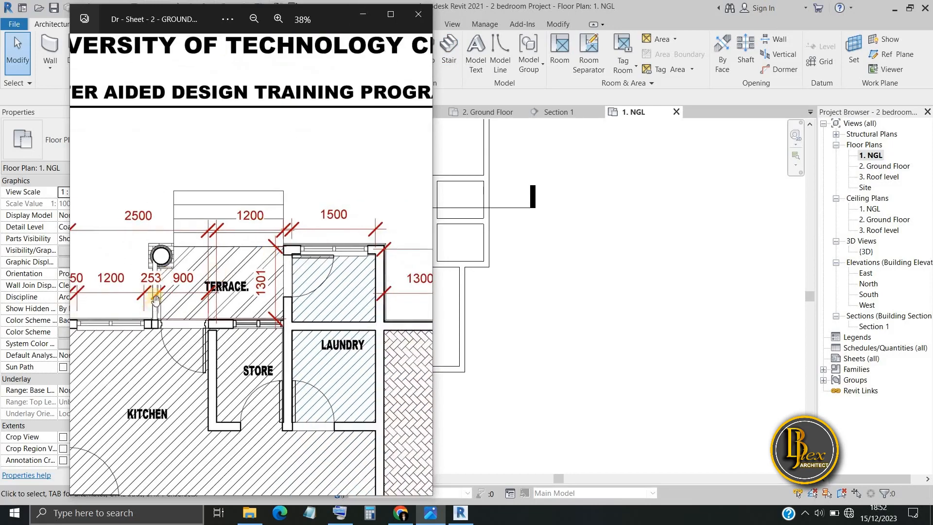
pyautogui.scroll(2, 155, 300)
pyautogui.scroll(2, 156, 265)
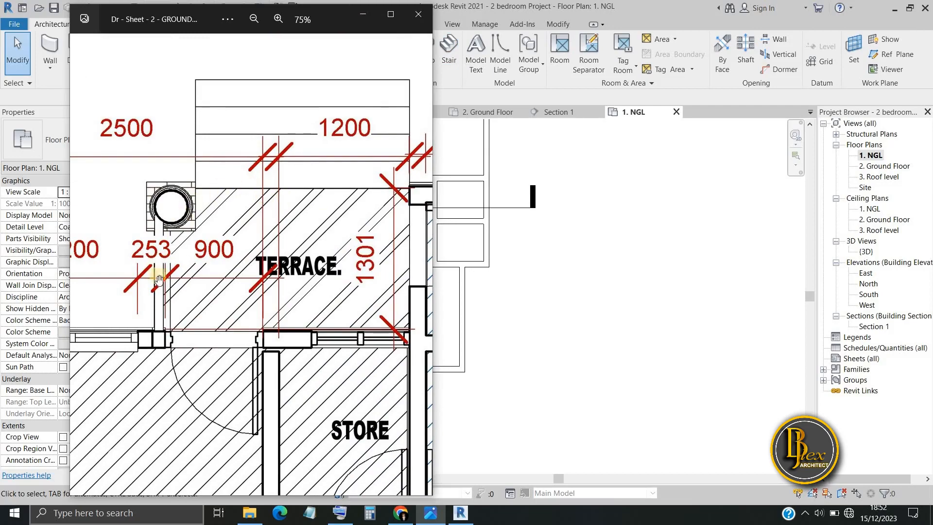
pyautogui.moveTo(253, 267); pyautogui.dragTo(189, 255)
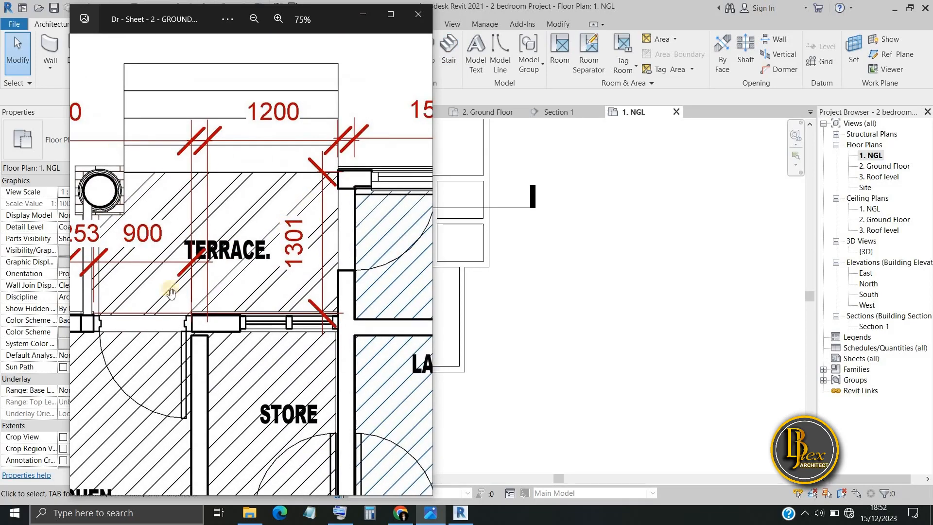
pyautogui.scroll(-3, 294, 266)
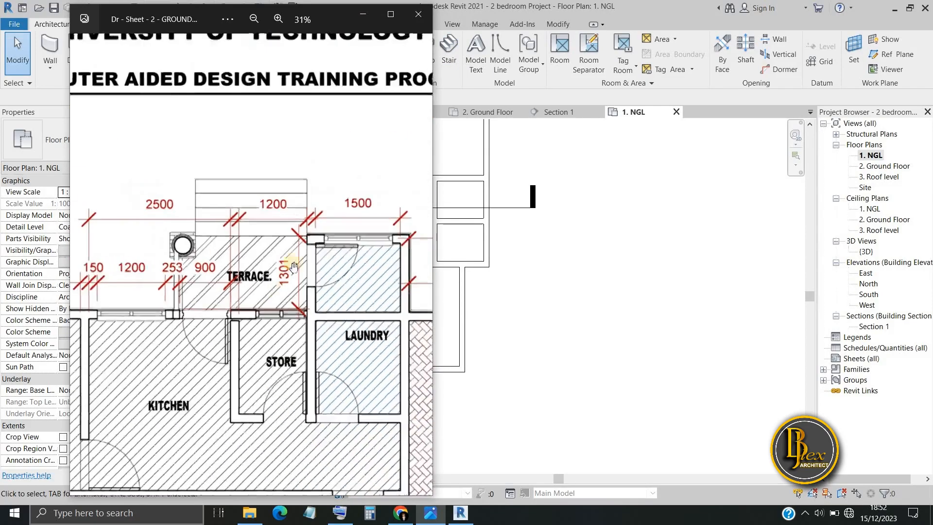
pyautogui.click(366, 17)
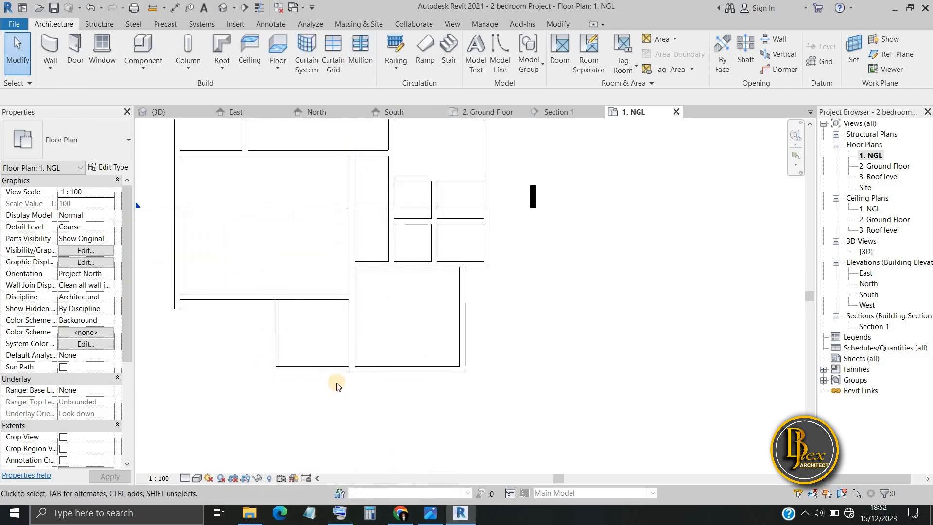
# Draw a circular Generic - 225mm Masonry wall with a radius of about 1400 mm in the empty area beside the house
pyautogui.moveTo(335, 381); pyautogui.dragTo(292, 367, button='middle')
pyautogui.click(57, 57)
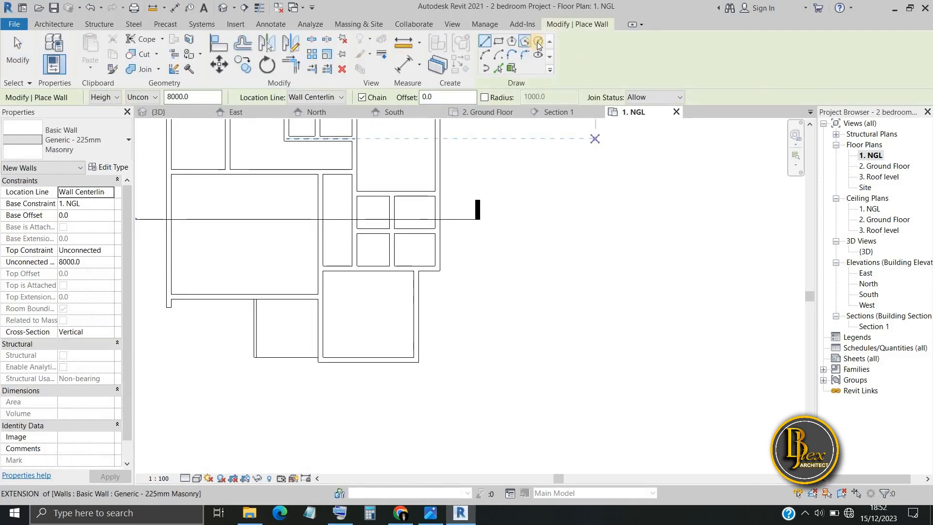
pyautogui.click(538, 42)
pyautogui.scroll(3, 561, 386)
pyautogui.click(559, 387)
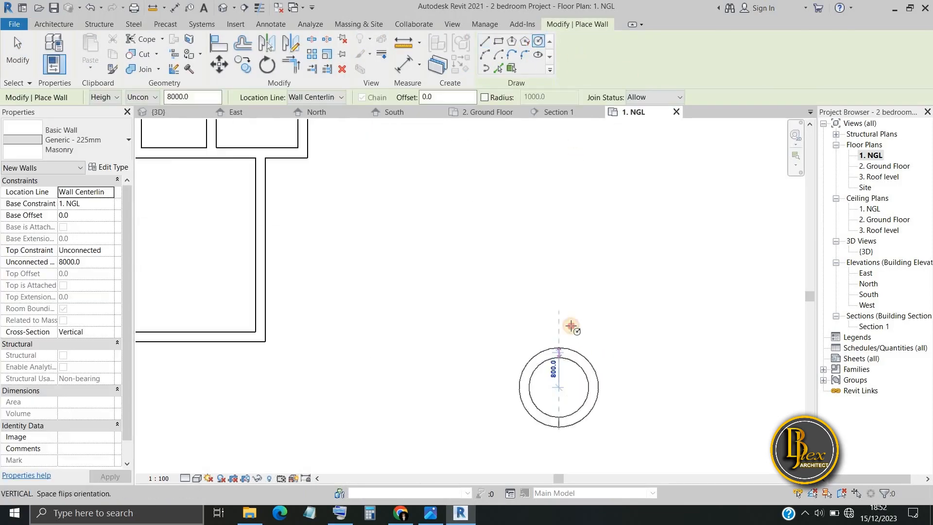
pyautogui.click(623, 381)
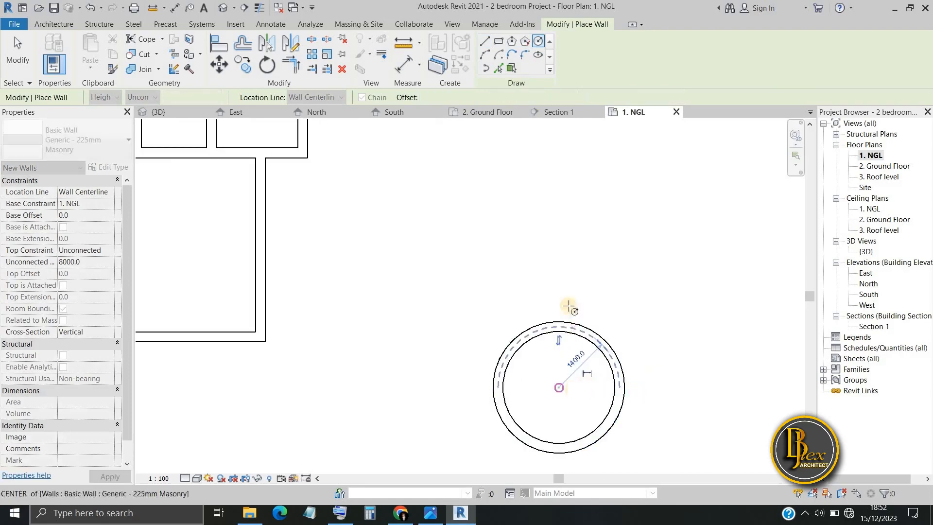
# Draw a rectangular wall of about 4300 by 4200 mm whose lower corner overlaps the circular wall
pyautogui.click(499, 42)
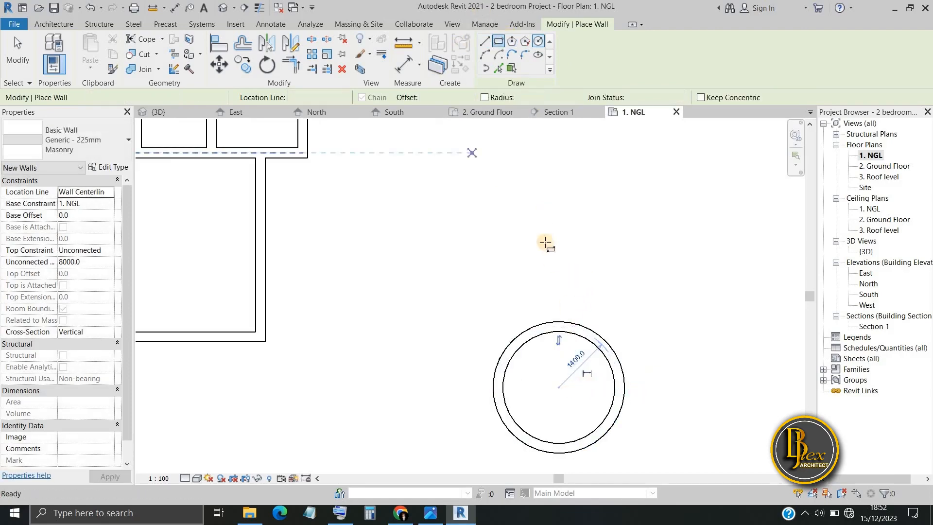
pyautogui.click(520, 218)
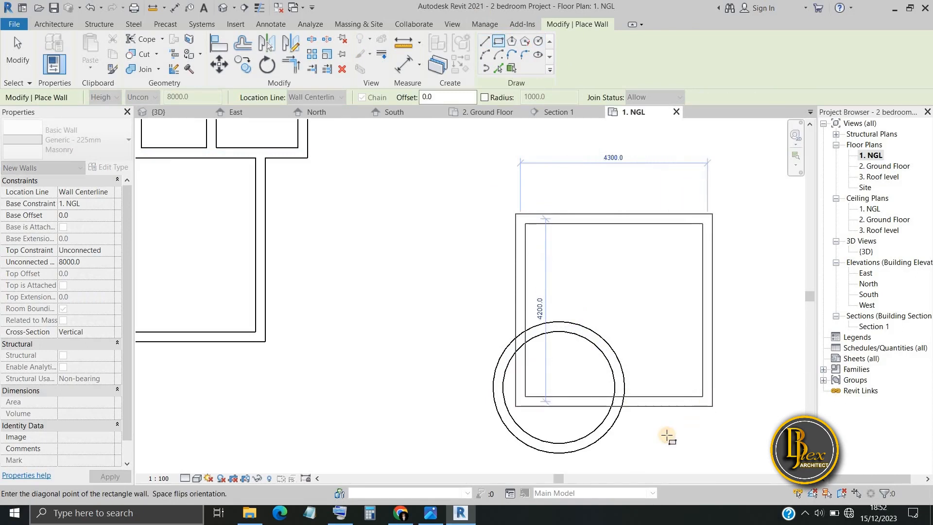
pyautogui.click(668, 436)
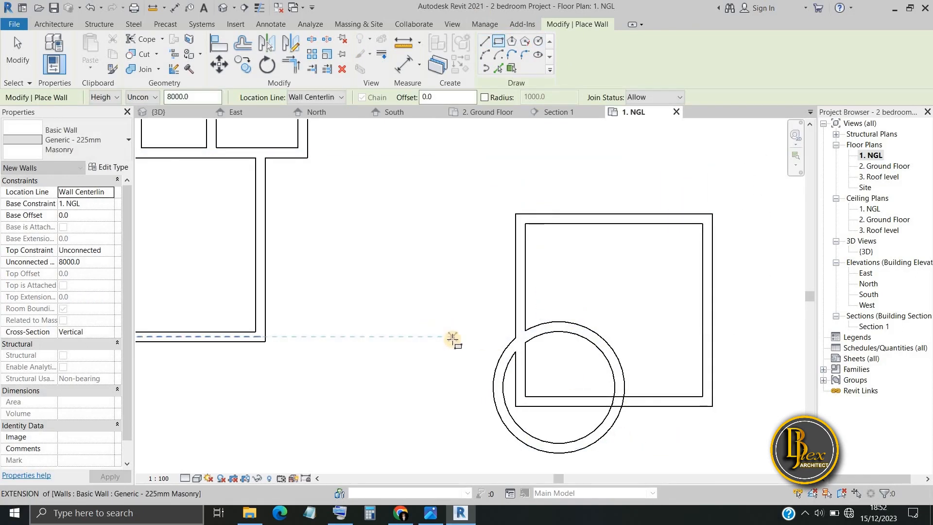
# Split the circular wall inside the rectangle and trim it to the rectangle's two crossing walls, keeping the outer arc
pyautogui.click(310, 40)
pyautogui.click(582, 331)
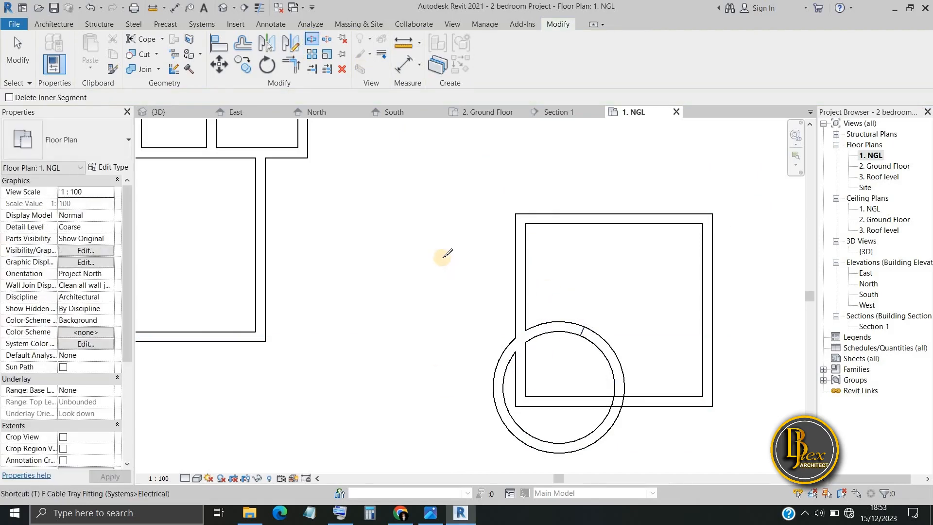
pyautogui.press('t')
pyautogui.press('r')
pyautogui.click(500, 372)
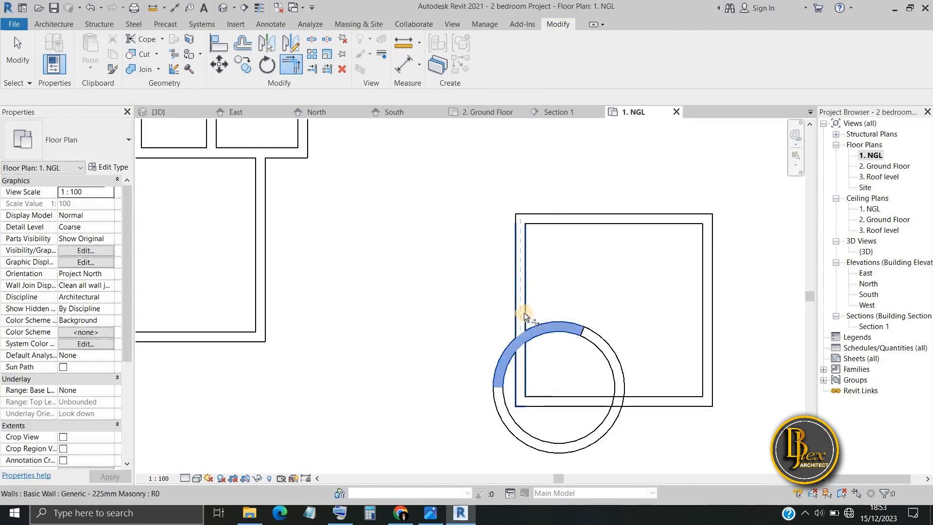
pyautogui.click(529, 340)
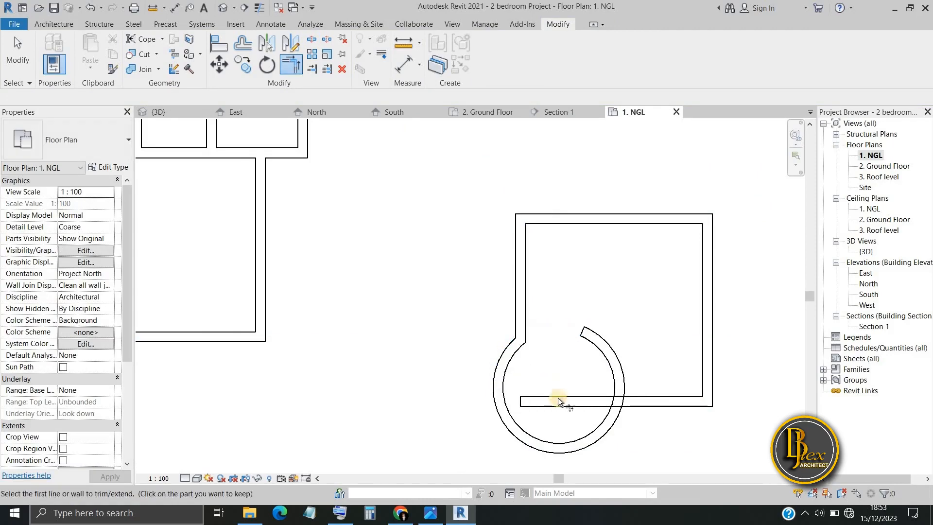
pyautogui.click(606, 431)
pyautogui.click(646, 403)
# Delete the leftover arc segment inside the rectangular room
pyautogui.scroll(-3, 657, 433)
pyautogui.moveTo(657, 433); pyautogui.dragTo(656, 414, button='middle')
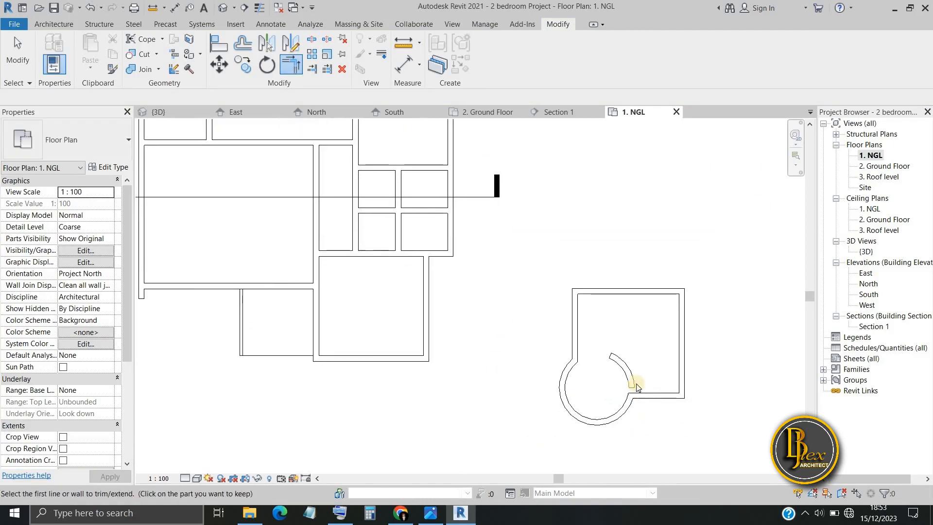
pyautogui.press('Escape')
pyautogui.click(628, 374)
pyautogui.press('Delete')
pyautogui.scroll(5, 506, 389)
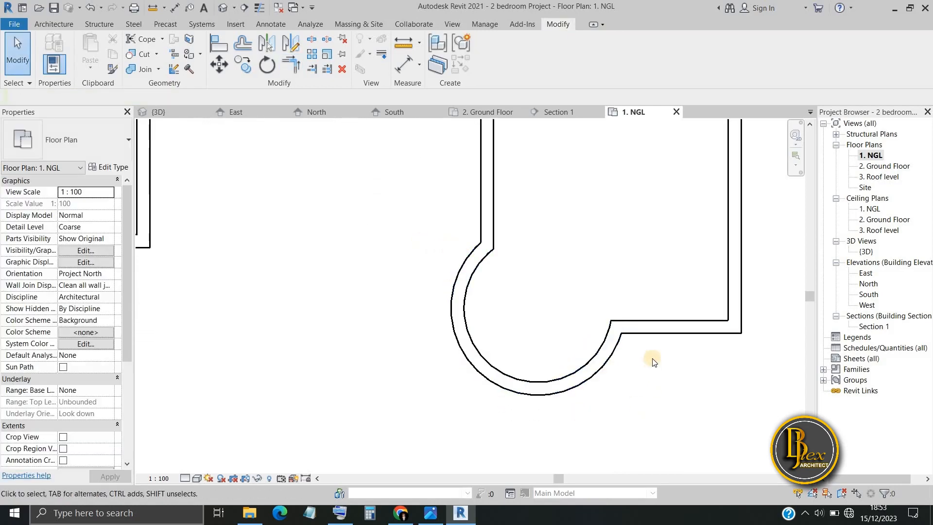
# Create an in-place model component in the Stairs family category, accepting the suggested name
pyautogui.scroll(-1, 520, 423)
pyautogui.scroll(-1, 520, 423)
pyautogui.moveTo(520, 422); pyautogui.dragTo(453, 431, button='middle')
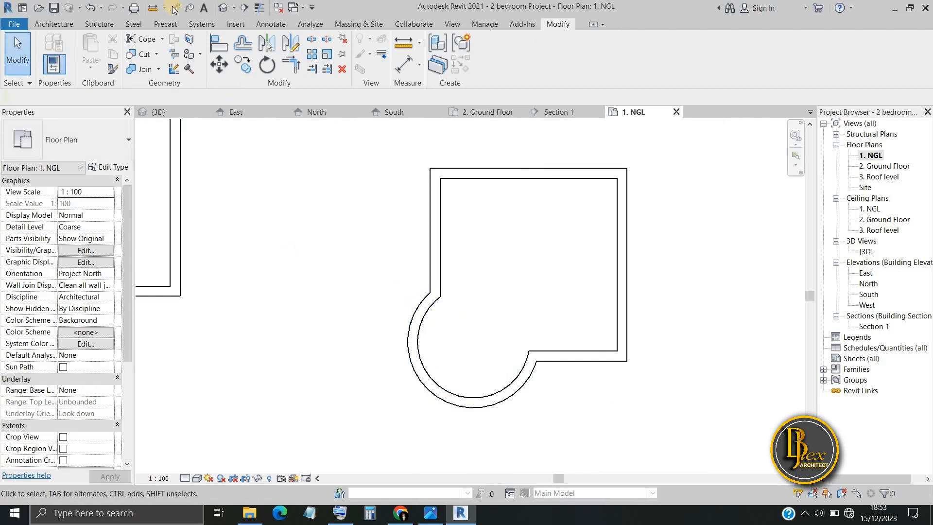
pyautogui.click(38, 26)
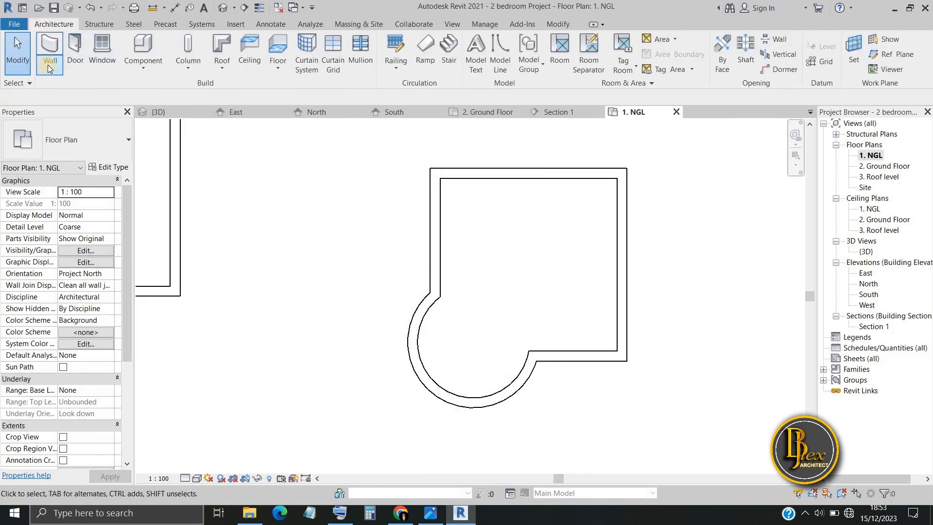
pyautogui.click(151, 67)
pyautogui.click(164, 115)
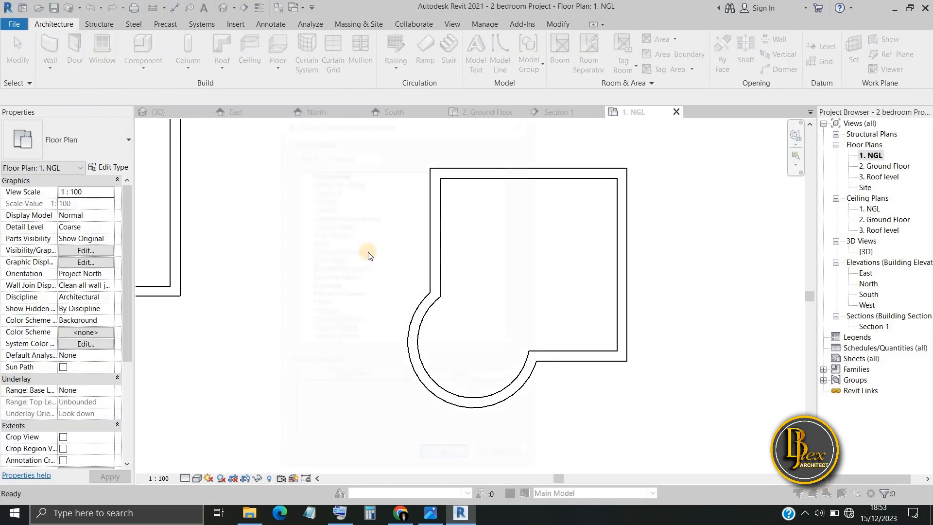
pyautogui.scroll(-5, 355, 296)
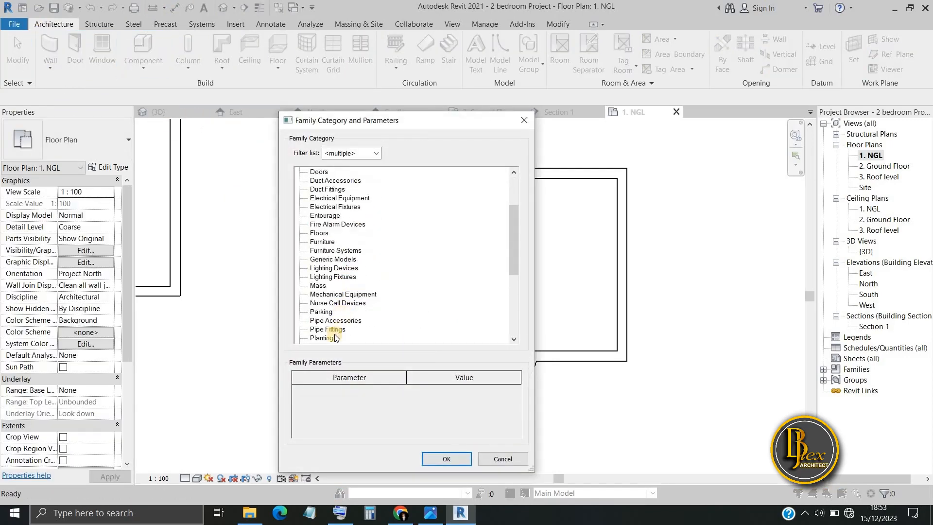
pyautogui.scroll(-1, 324, 329)
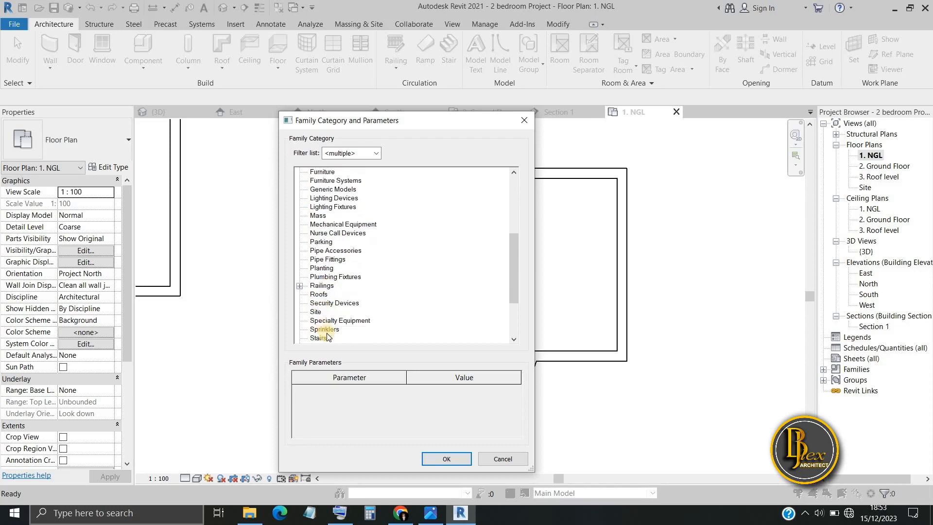
pyautogui.scroll(-1, 327, 336)
pyautogui.click(320, 320)
pyautogui.click(447, 459)
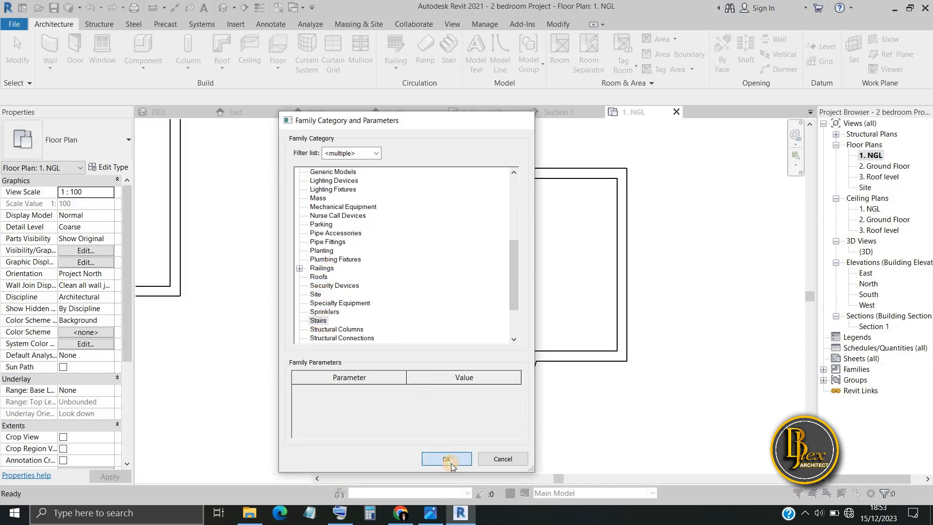
pyautogui.click(328, 217)
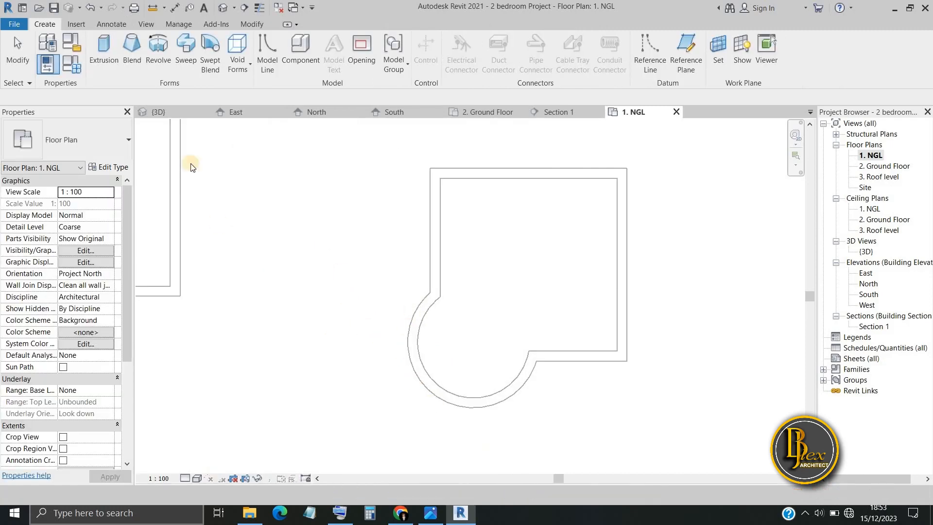
# Start a Sweep and sketch its path by picking the outer face of the curved masonry wall
pyautogui.click(185, 54)
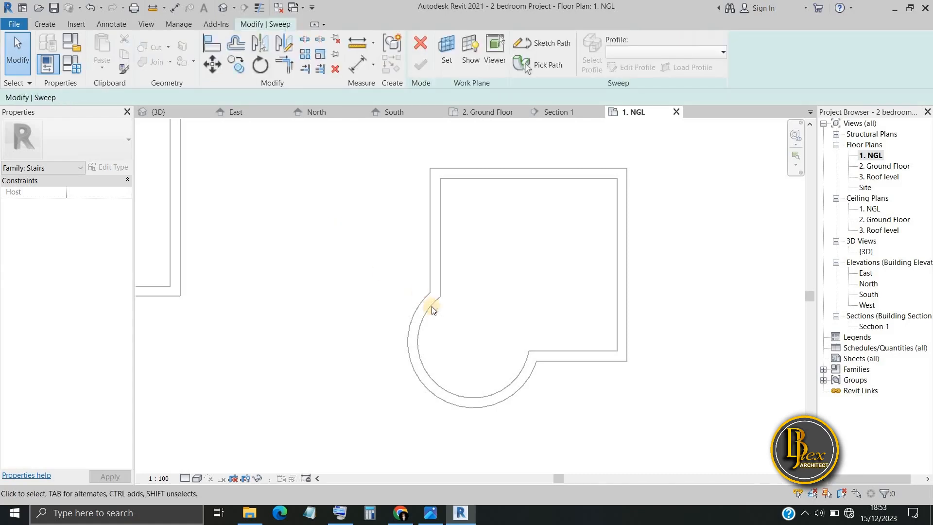
pyautogui.scroll(-1, 432, 307)
pyautogui.moveTo(433, 307); pyautogui.dragTo(410, 247, button='middle')
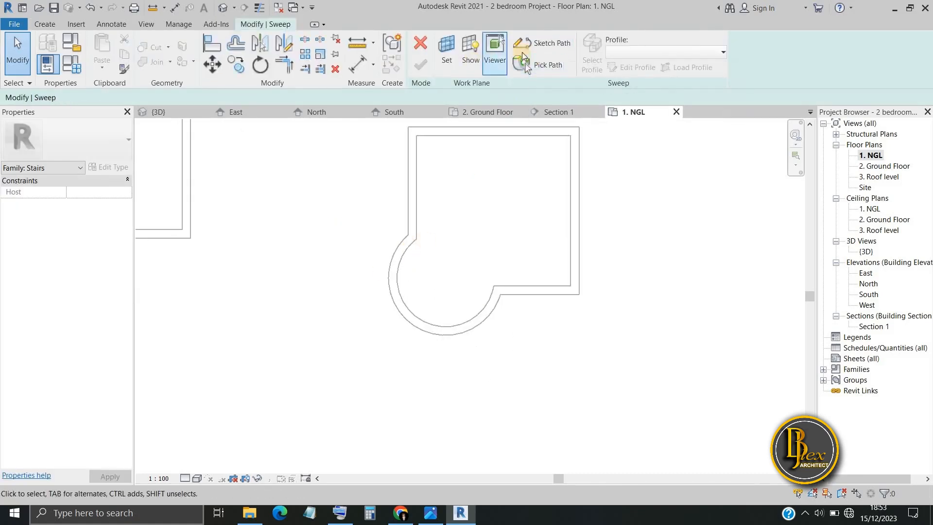
pyautogui.click(540, 52)
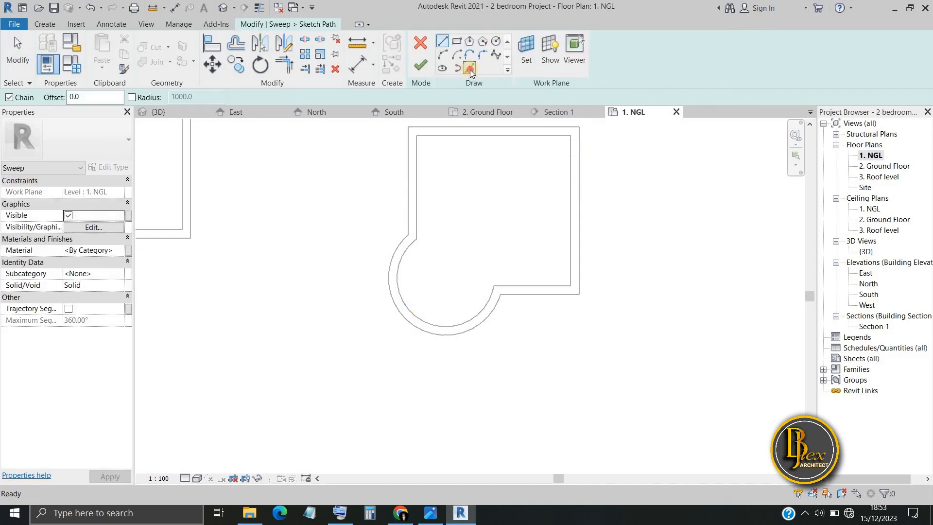
pyautogui.click(471, 69)
pyautogui.scroll(2, 394, 307)
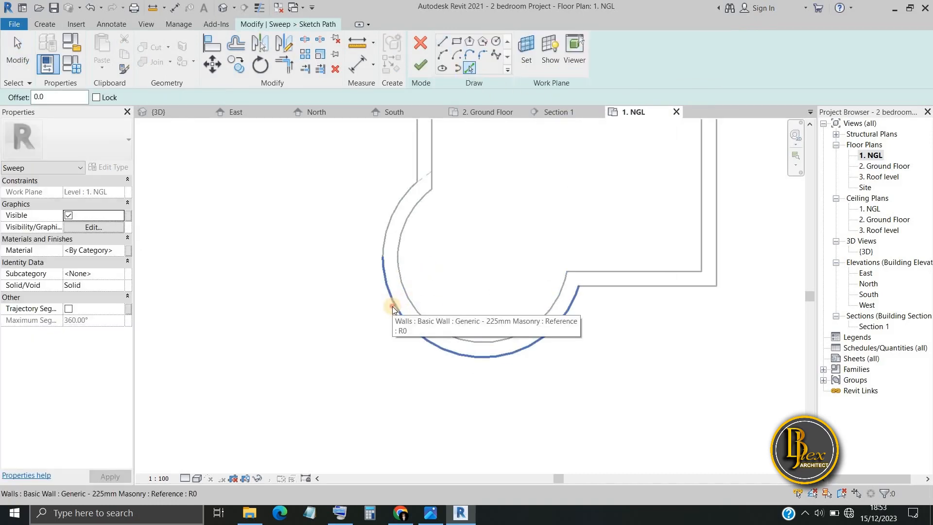
pyautogui.click(393, 307)
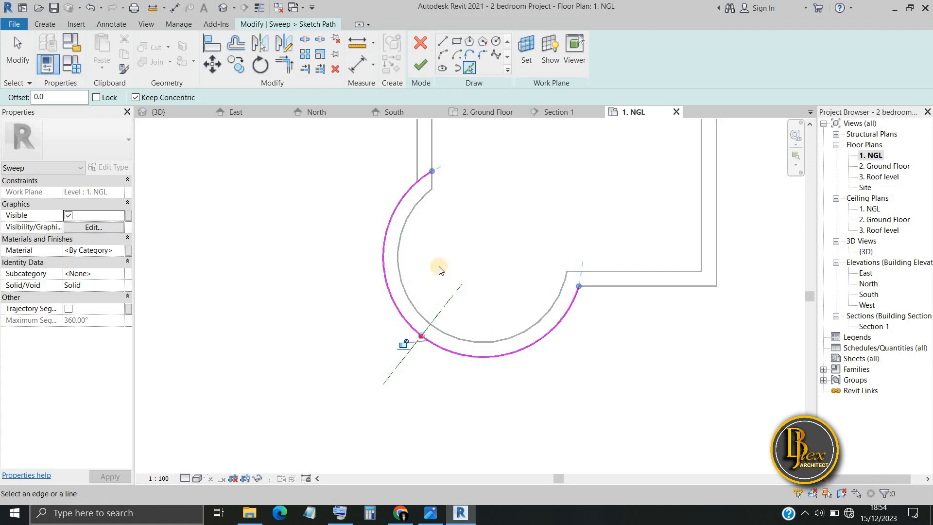
pyautogui.press('Escape')
# Shorten the path arc's upper end to the outer corner where the curved wall meets the straight wall, and finish the path
pyautogui.scroll(2, 423, 181)
pyautogui.click(448, 146)
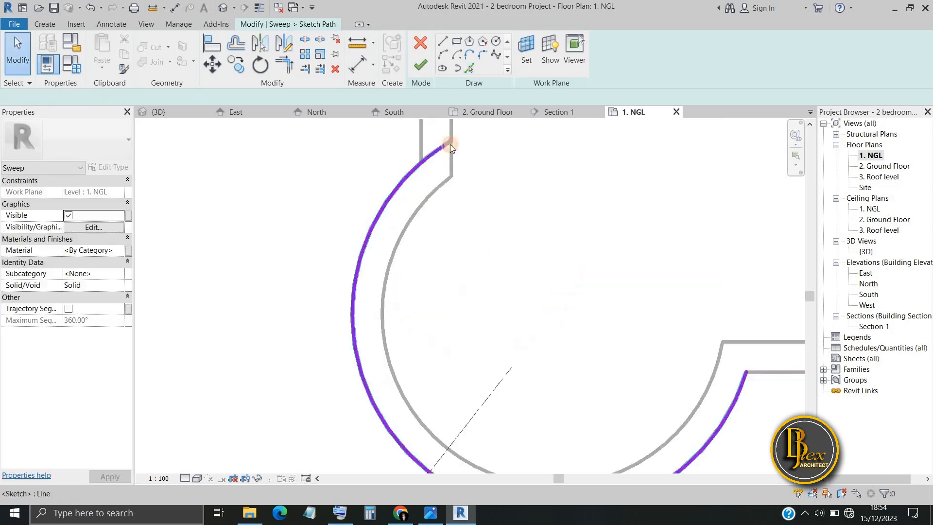
pyautogui.moveTo(451, 142); pyautogui.dragTo(421, 161)
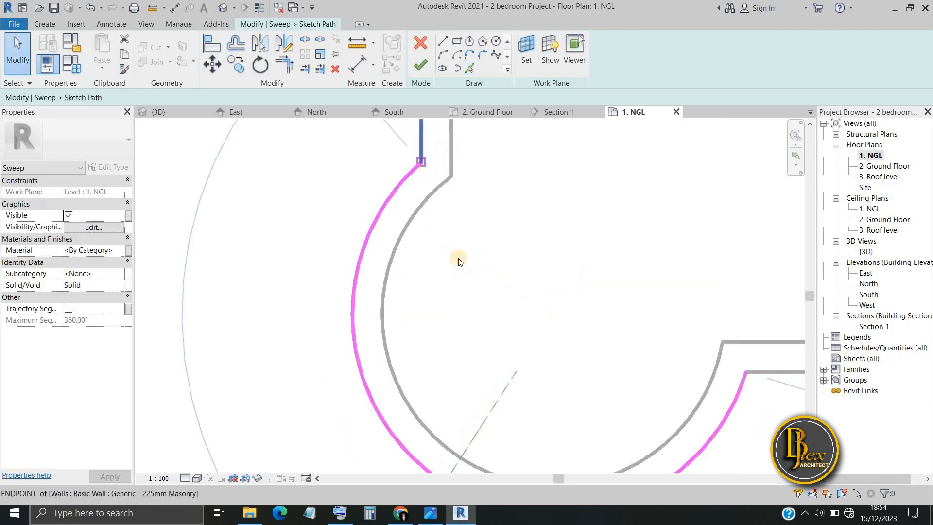
pyautogui.scroll(-3, 631, 256)
pyautogui.click(617, 308)
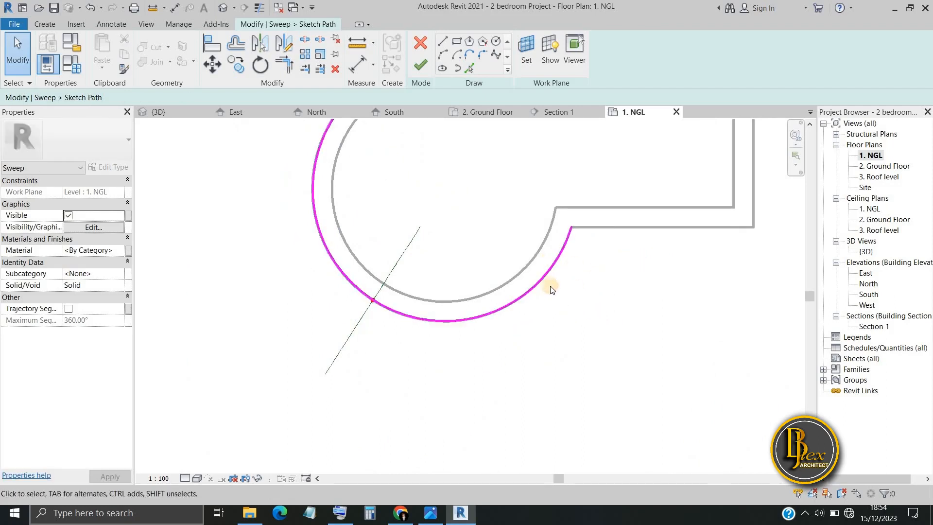
pyautogui.moveTo(556, 297); pyautogui.dragTo(529, 335, button='middle')
pyautogui.scroll(-1, 529, 335)
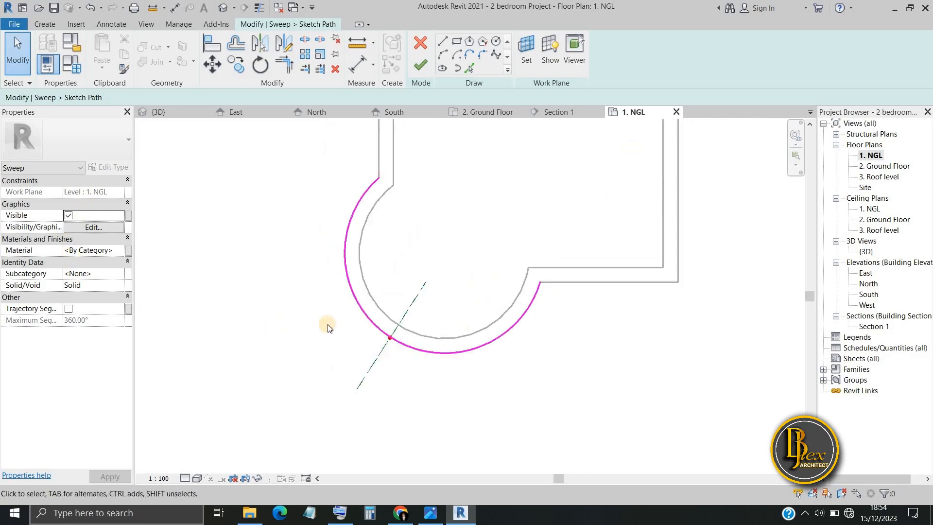
pyautogui.click(114, 191)
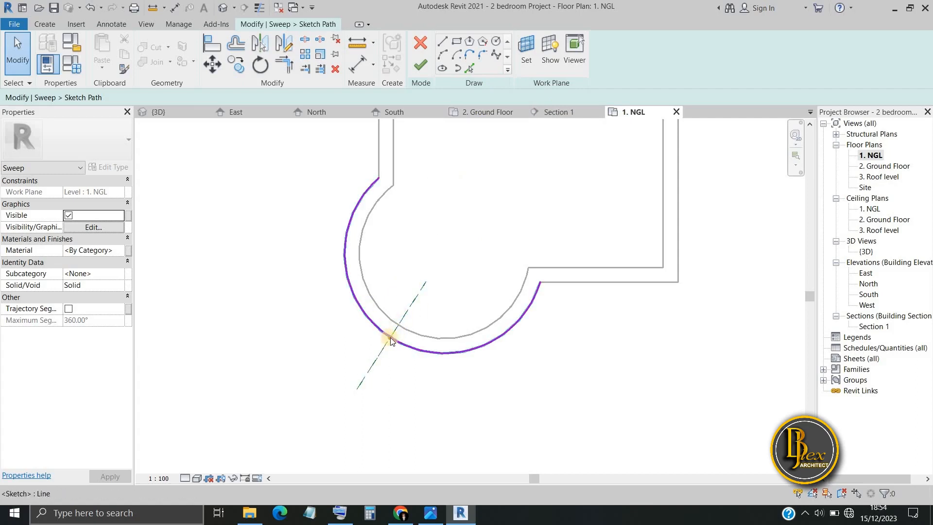
pyautogui.click(419, 69)
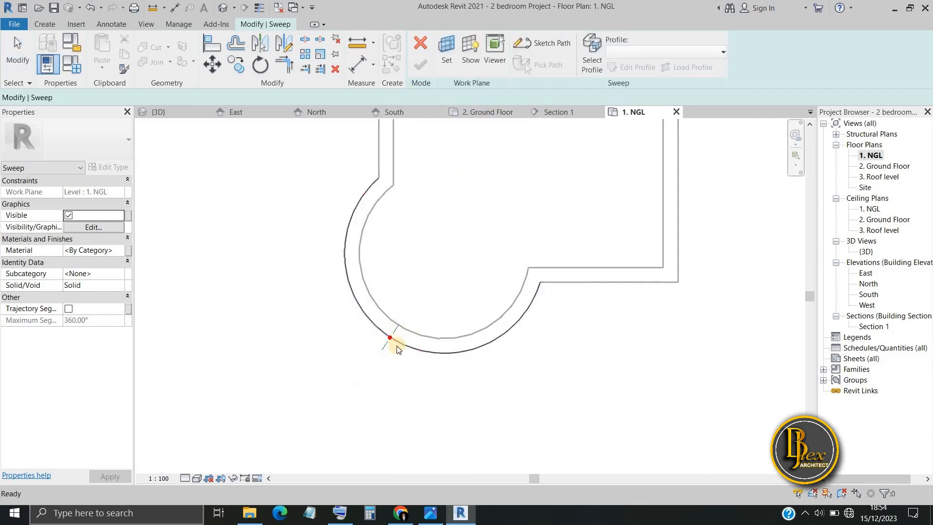
# Open the sweep profile for sketching in the {3D} view, facing the profile plane at the curved wall's base
pyautogui.doubleClick(391, 337)
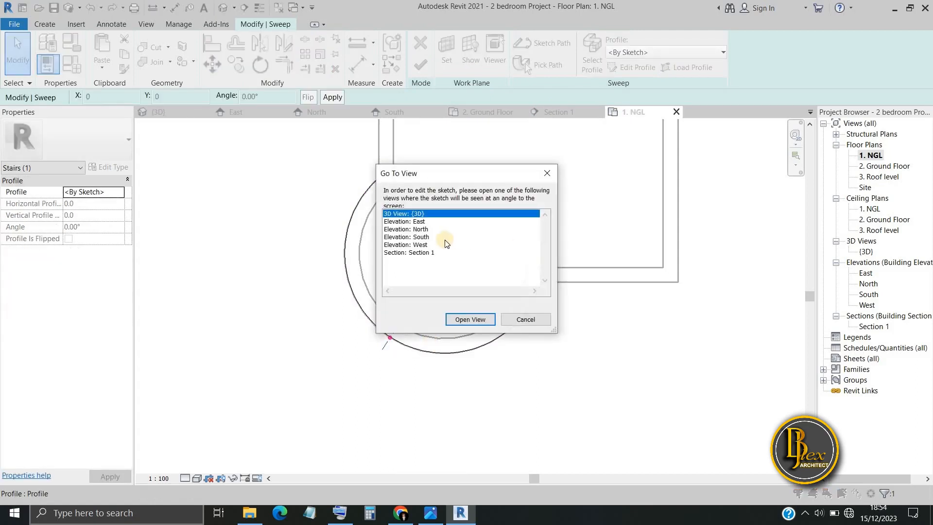
pyautogui.click(473, 324)
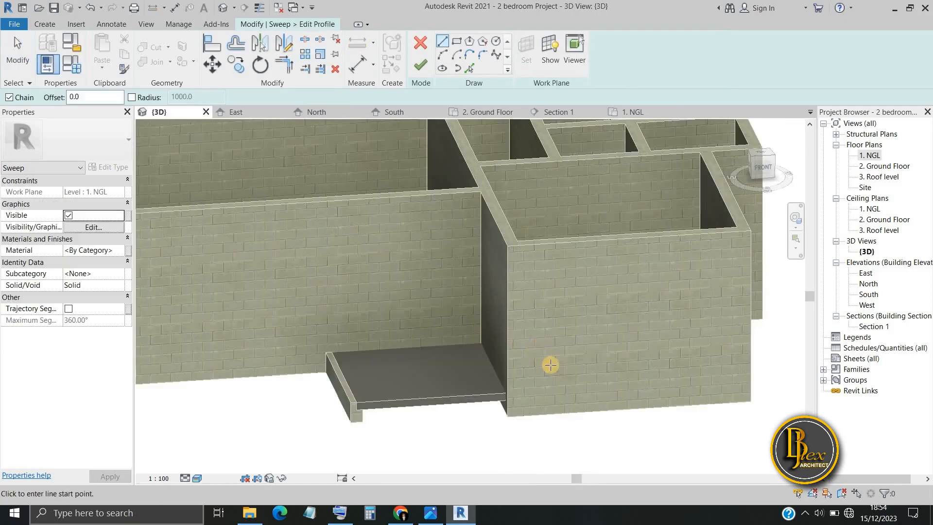
pyautogui.scroll(-2, 550, 365)
pyautogui.moveTo(551, 365); pyautogui.dragTo(523, 360, button='middle')
pyautogui.scroll(-3, 478, 358)
pyautogui.scroll(-1, 364, 341)
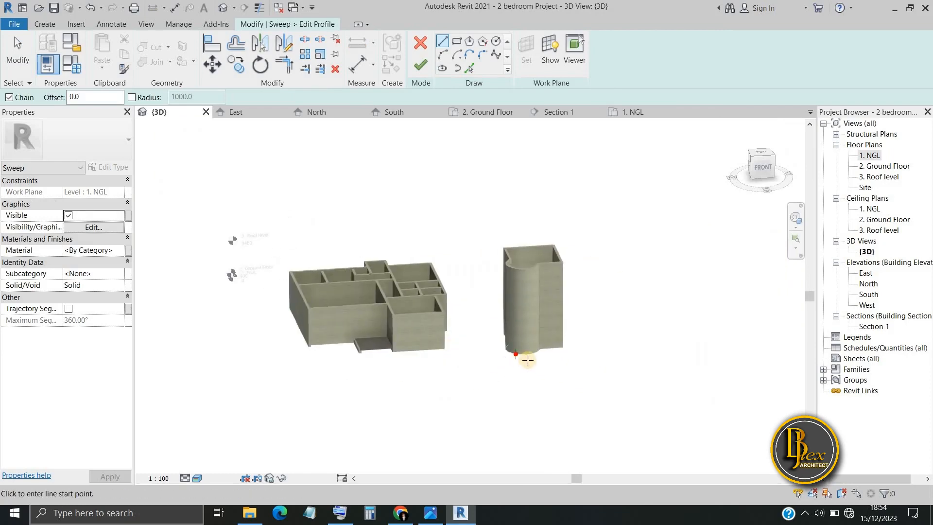
pyautogui.scroll(5, 527, 360)
pyautogui.scroll(5, 474, 329)
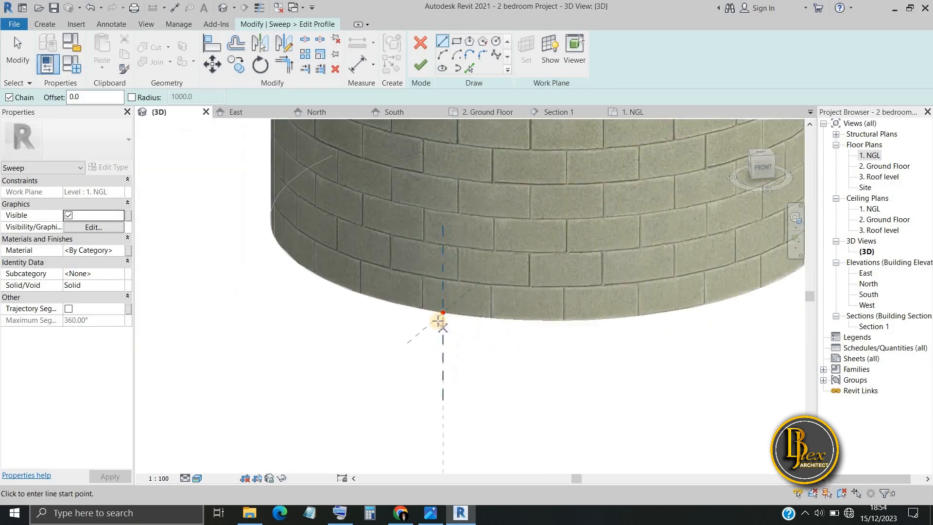
pyautogui.keyDown('shift'); pyautogui.moveTo(464, 351); pyautogui.dragTo(456, 350, button='middle'); pyautogui.keyUp('shift')
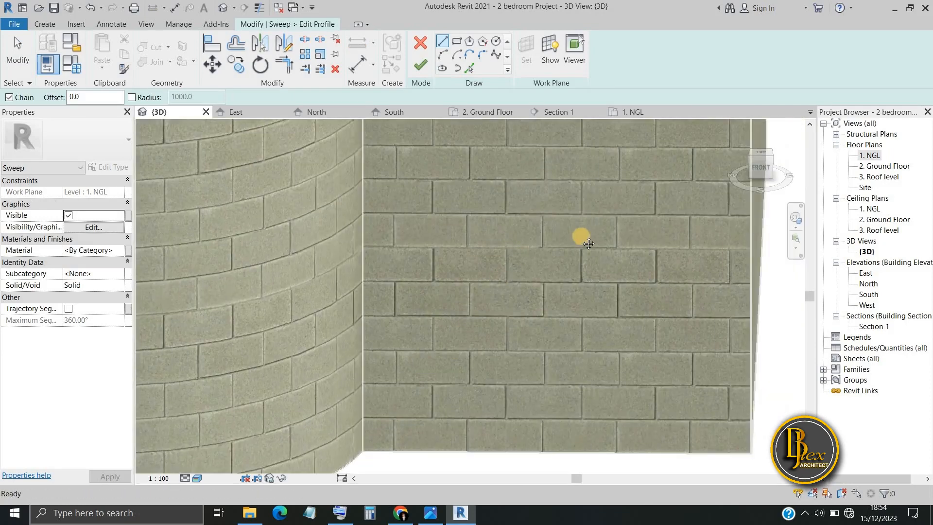
pyautogui.scroll(-2, 582, 238)
pyautogui.moveTo(168, 431); pyautogui.dragTo(365, 335, button='middle')
pyautogui.scroll(4, 371, 307)
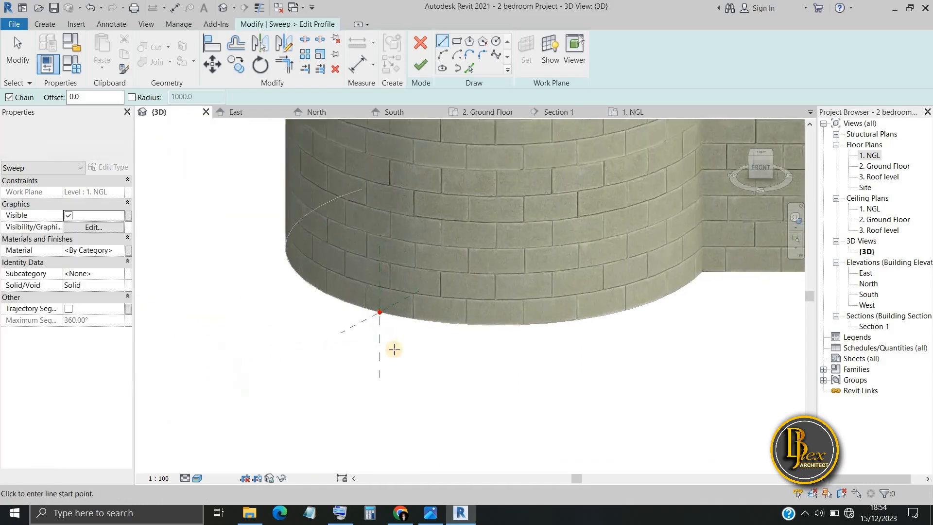
pyautogui.keyDown('shift'); pyautogui.moveTo(419, 373); pyautogui.dragTo(403, 364, button='middle'); pyautogui.keyUp('shift')
pyautogui.scroll(-5, 348, 381)
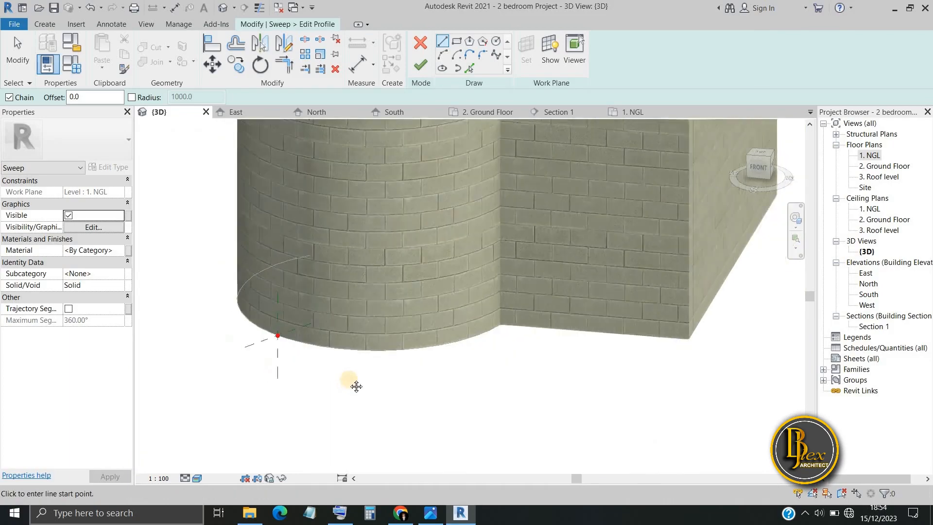
pyautogui.keyDown('shift'); pyautogui.moveTo(357, 386); pyautogui.dragTo(333, 347, button='middle'); pyautogui.keyUp('shift')
pyautogui.scroll(-2, 556, 348)
pyautogui.moveTo(380, 406); pyautogui.dragTo(557, 384, button='middle')
pyautogui.keyDown('shift'); pyautogui.moveTo(419, 371); pyautogui.dragTo(352, 334, button='middle'); pyautogui.keyUp('shift')
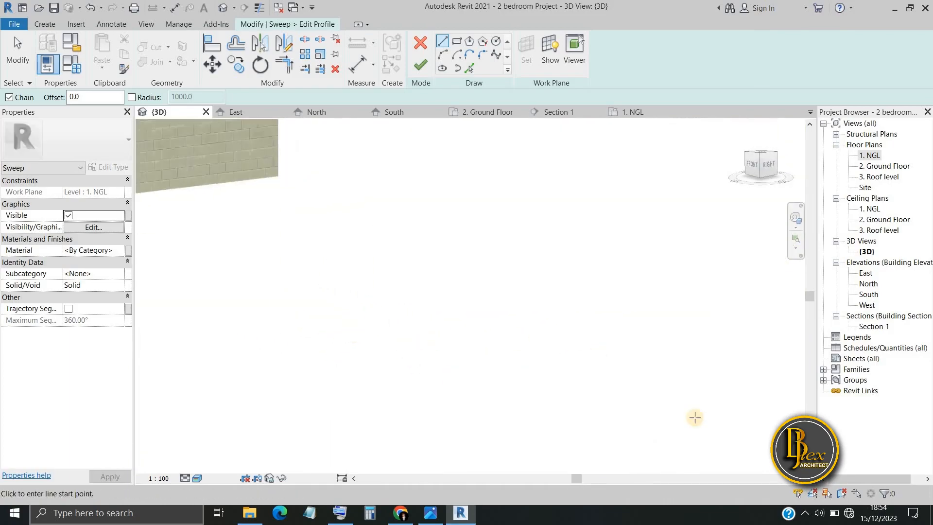
pyautogui.scroll(-3, 703, 432)
pyautogui.moveTo(535, 418); pyautogui.dragTo(732, 443, button='middle')
pyautogui.scroll(3, 675, 390)
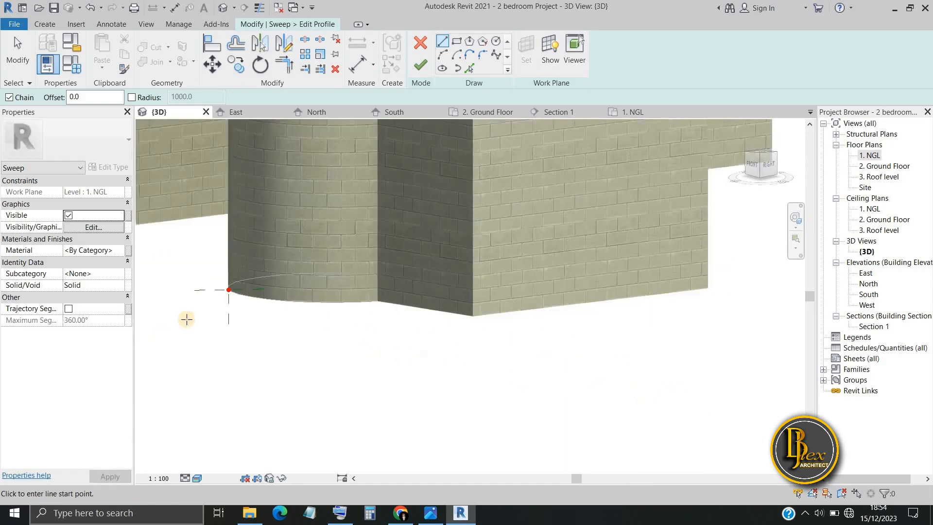
pyautogui.scroll(3, 224, 290)
pyautogui.scroll(1, 278, 277)
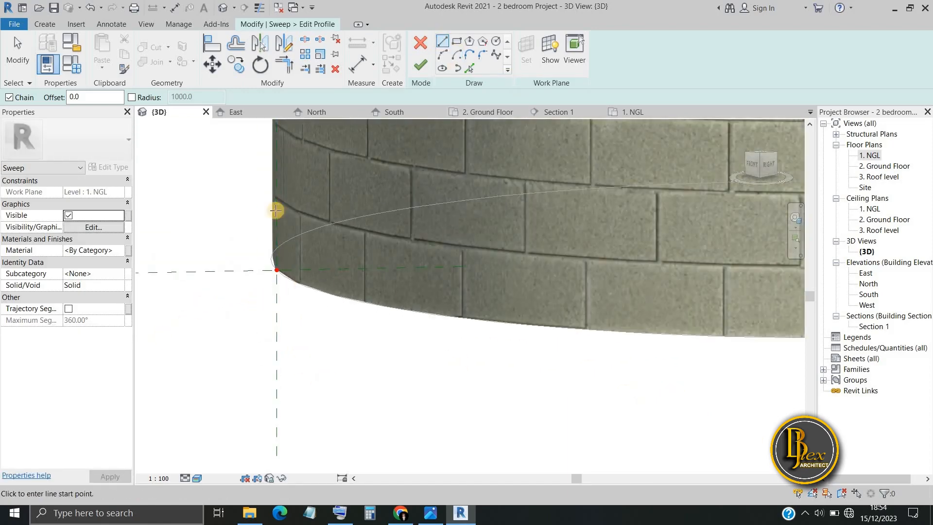
# Sketch a closed two-step profile from the path point, with an upper tread about 180 mm, riser about 140 mm and lower tread about 160 mm
pyautogui.click(277, 270)
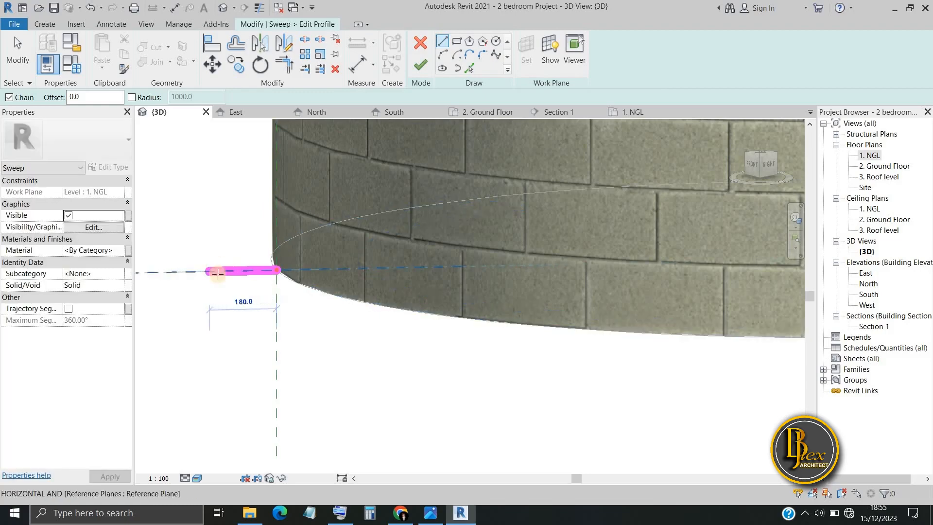
pyautogui.moveTo(217, 274); pyautogui.dragTo(323, 277, button='middle')
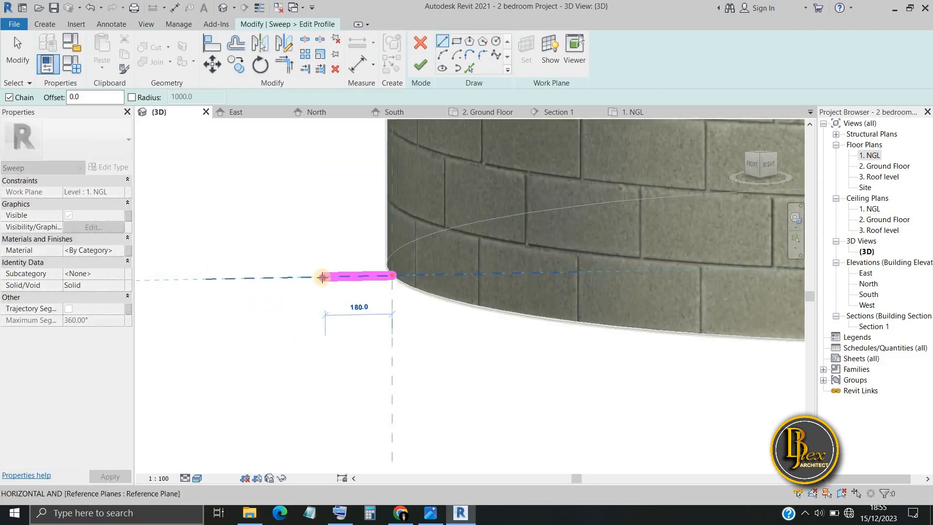
pyautogui.click(323, 277)
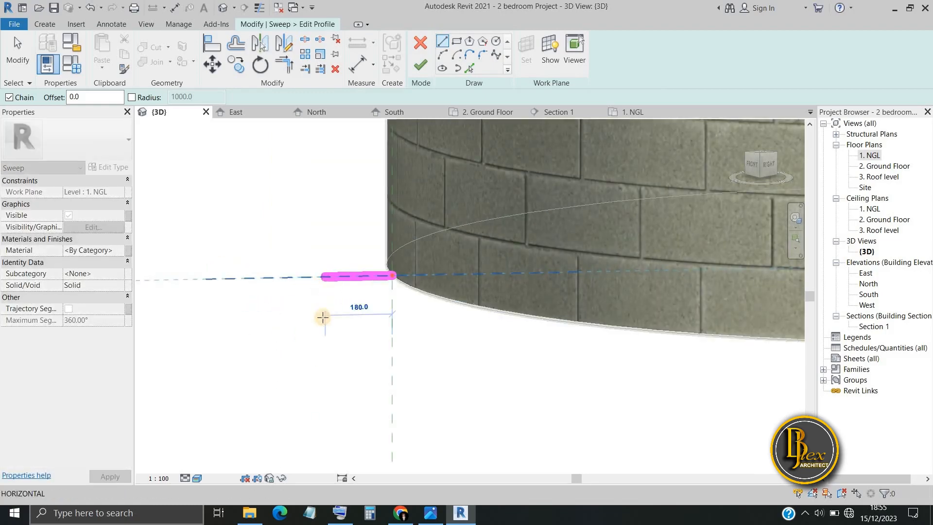
pyautogui.click(266, 329)
pyautogui.click(265, 374)
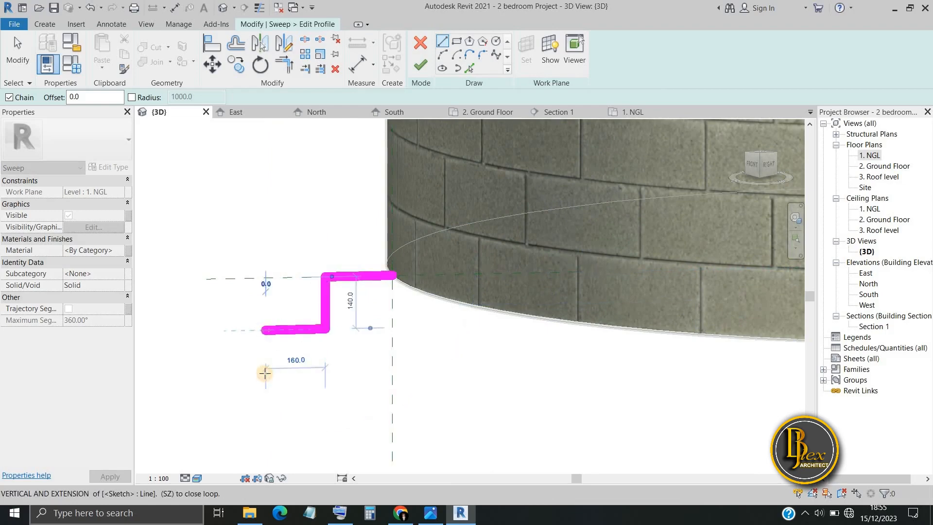
pyautogui.click(393, 374)
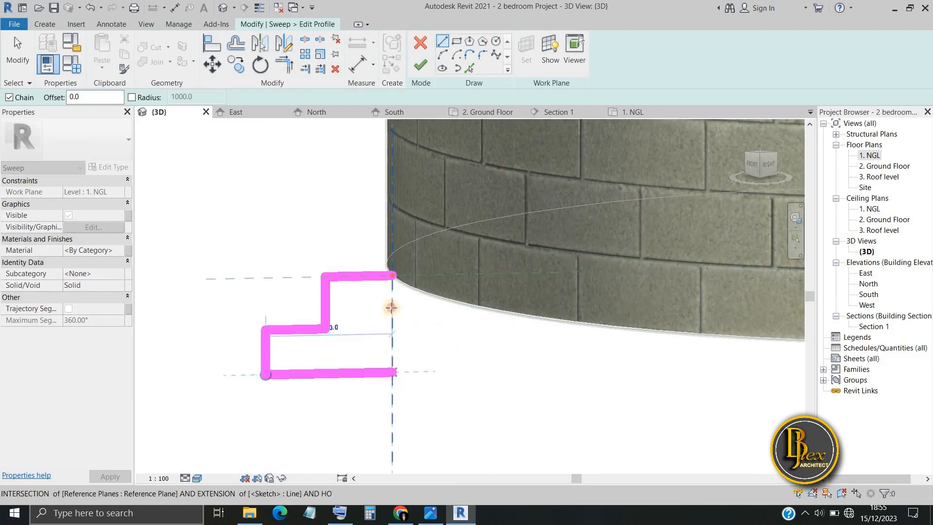
pyautogui.click(393, 276)
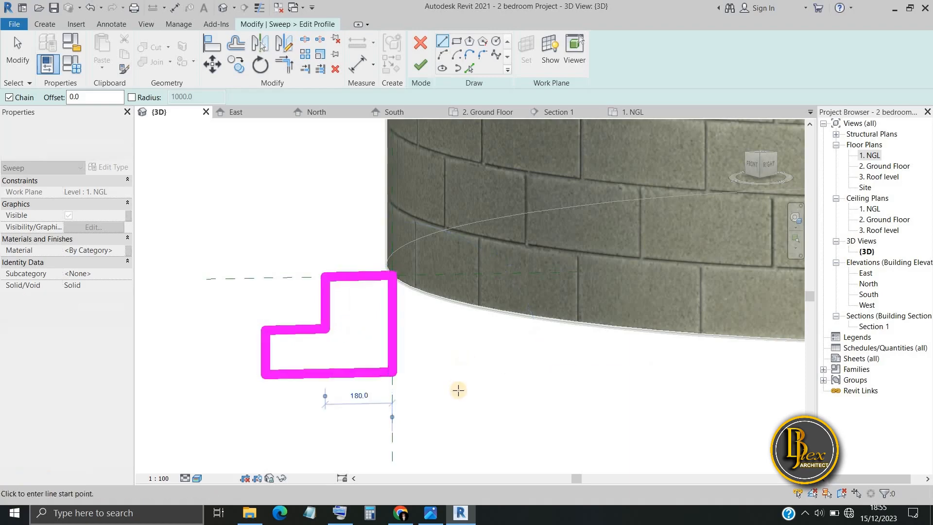
pyautogui.press('Escape')
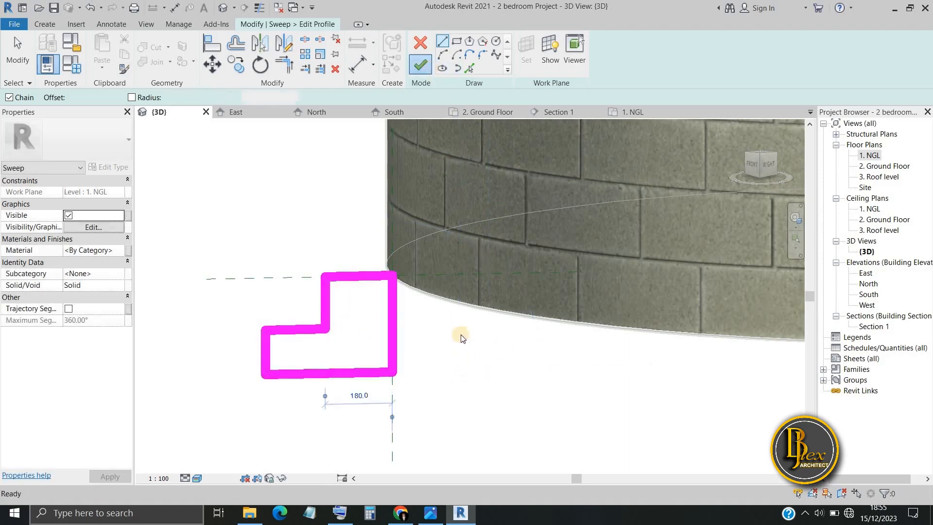
# Finish the two-step profile and complete the sweep around the curved masonry wall
pyautogui.click(420, 65)
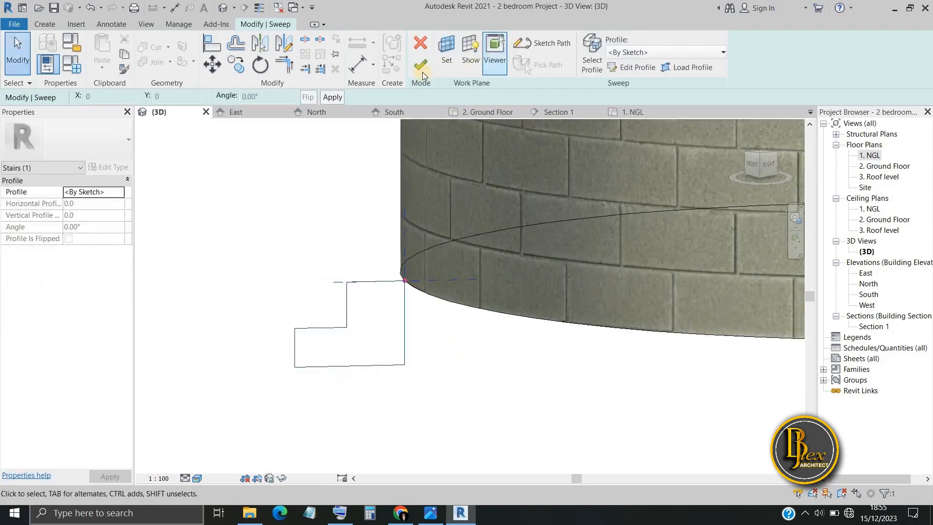
pyautogui.scroll(-2, 509, 367)
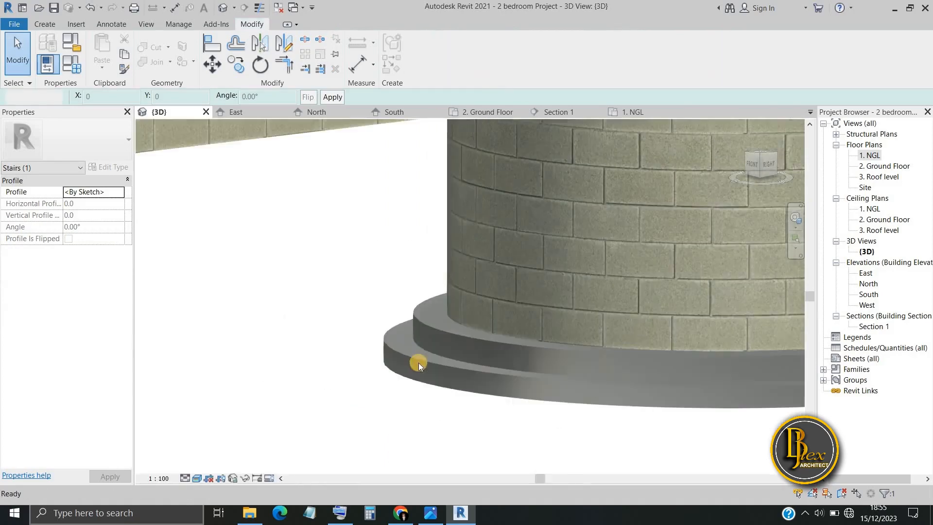
pyautogui.scroll(-3, 529, 389)
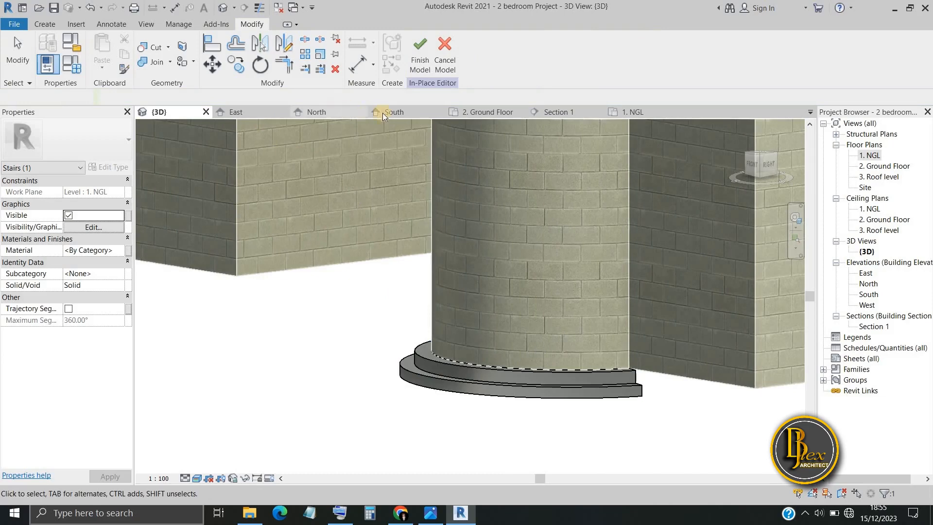
pyautogui.press('Escape')
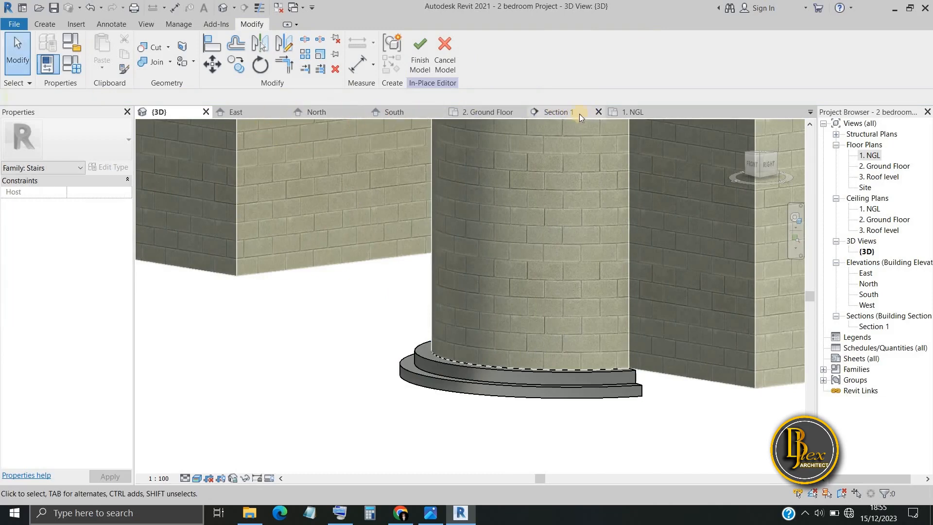
# Examine the swept steps around the round wall in the 2. Ground Floor plan and the {3D} view, including where their ends meet the straight walls
pyautogui.click(491, 111)
pyautogui.scroll(6, 546, 401)
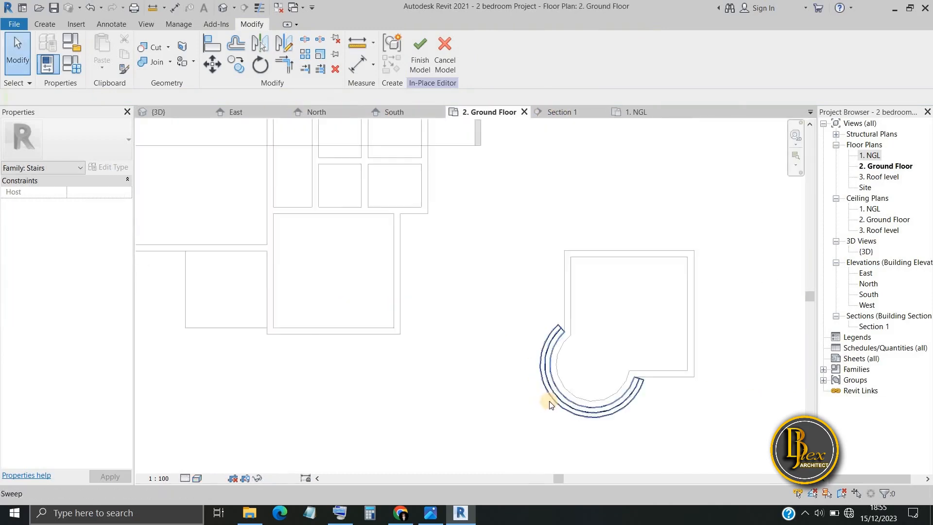
pyautogui.moveTo(546, 404); pyautogui.dragTo(454, 383, button='middle')
pyautogui.scroll(5, 658, 311)
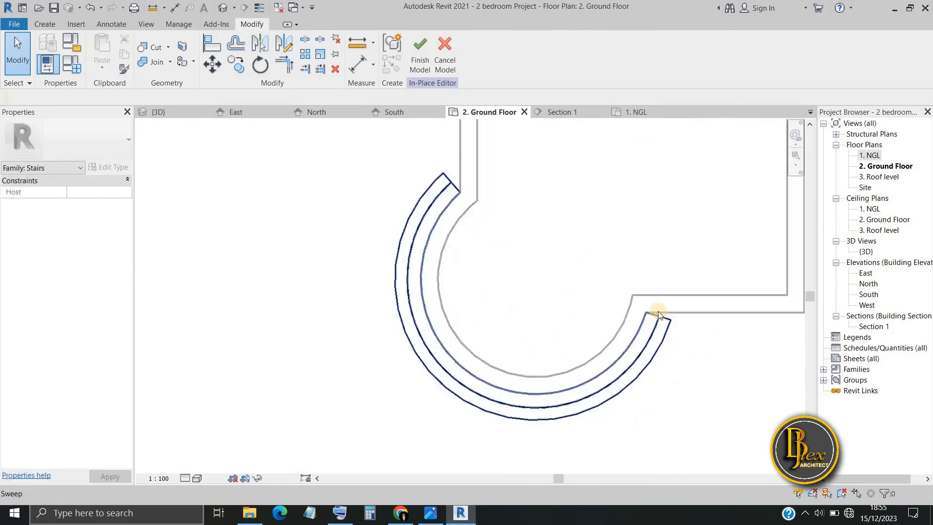
pyautogui.scroll(-4, 423, 250)
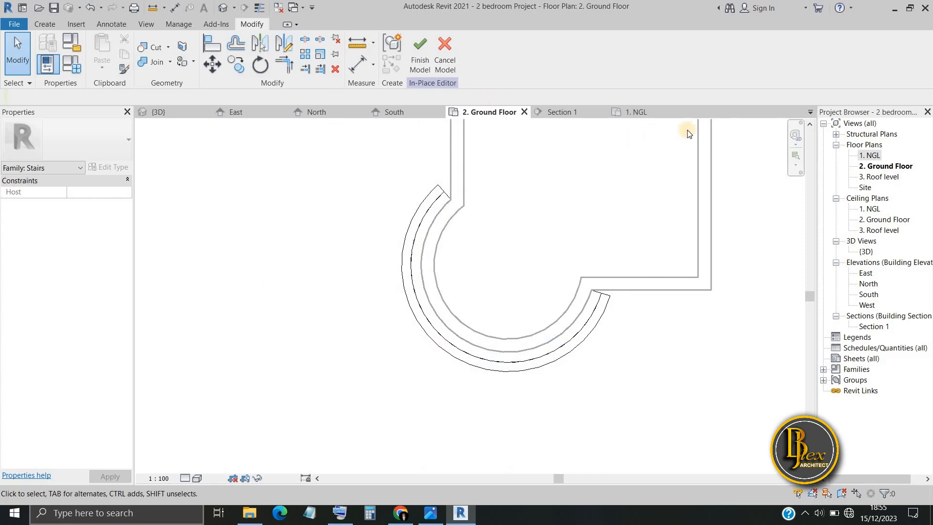
pyautogui.click(162, 112)
pyautogui.scroll(5, 606, 417)
pyautogui.moveTo(625, 400); pyautogui.dragTo(506, 203, button='middle')
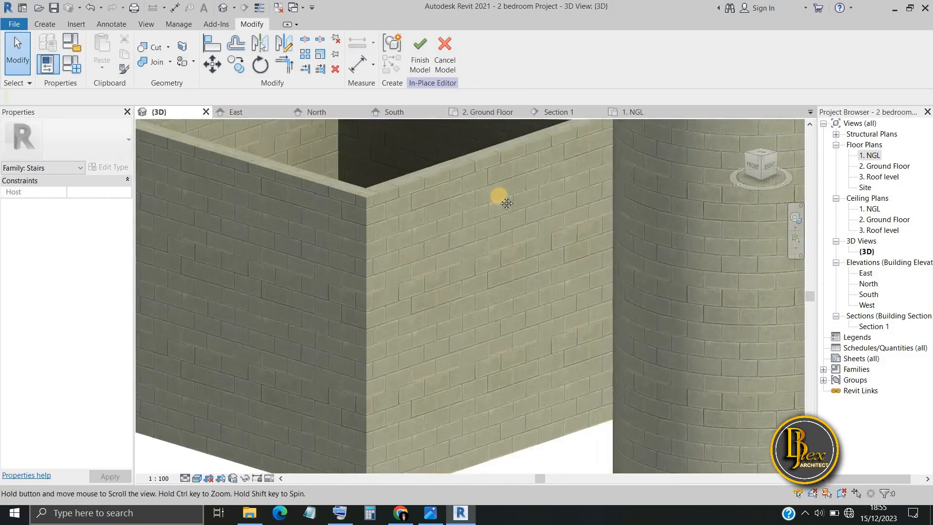
pyautogui.scroll(-1, 539, 280)
pyautogui.keyDown('shift'); pyautogui.moveTo(507, 304); pyautogui.dragTo(415, 372, button='middle'); pyautogui.keyUp('shift')
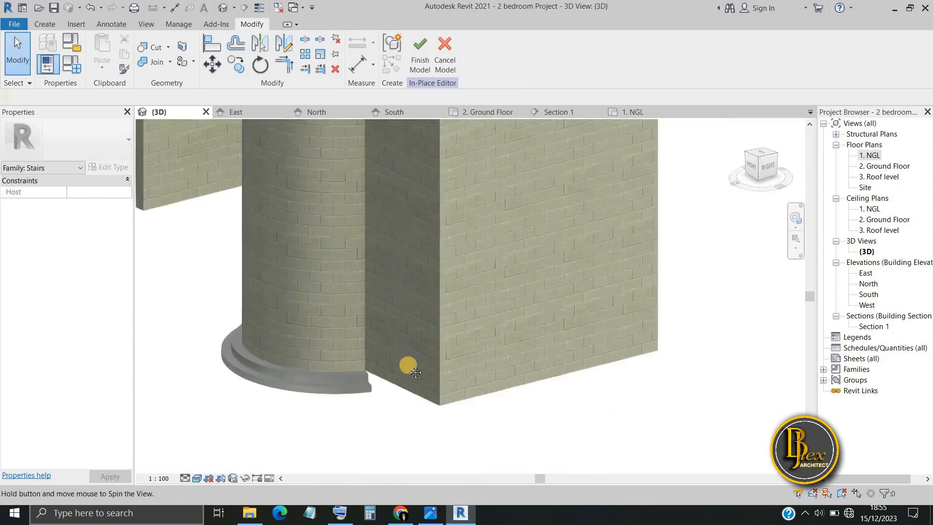
pyautogui.moveTo(337, 381); pyautogui.dragTo(409, 390, button='middle')
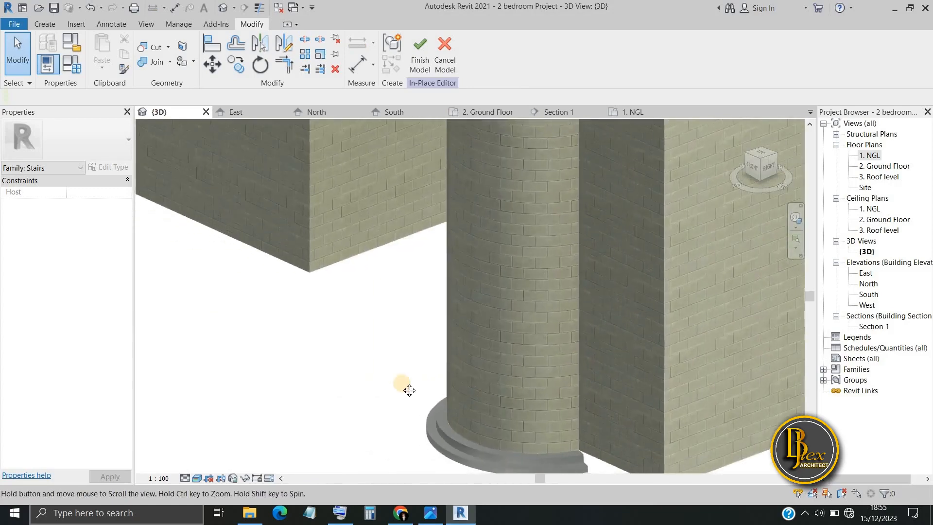
pyautogui.scroll(-3, 395, 371)
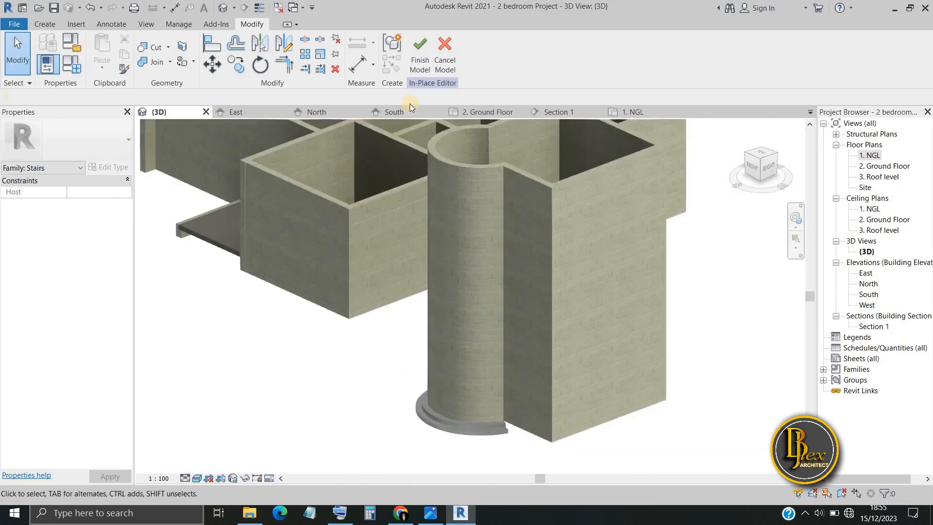
# In the 2. Ground Floor plan, finish the in-place model, and delete the swept steps together with the demonstration walls beside the house
pyautogui.click(485, 110)
pyautogui.scroll(-3, 430, 246)
pyautogui.moveTo(609, 163); pyautogui.dragTo(635, 120)
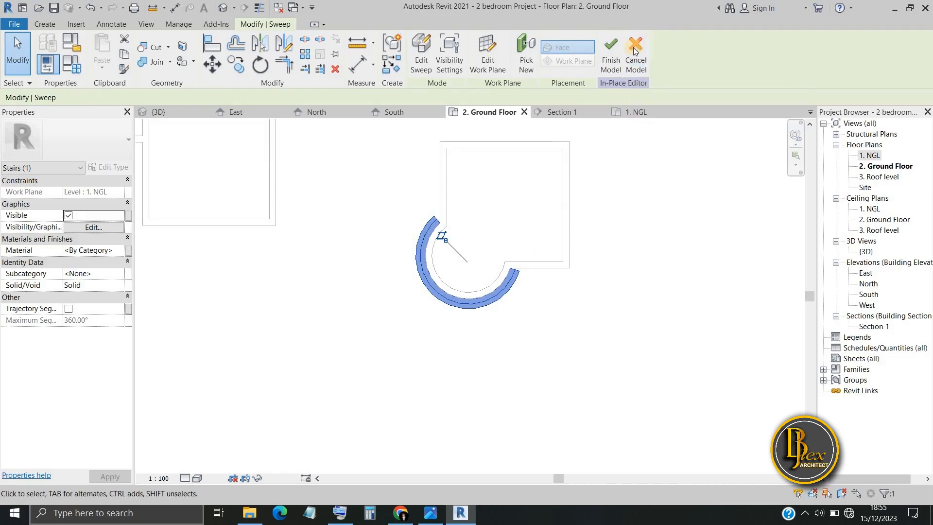
pyautogui.click(620, 56)
pyautogui.moveTo(354, 357); pyautogui.dragTo(636, 130)
pyautogui.press('Delete')
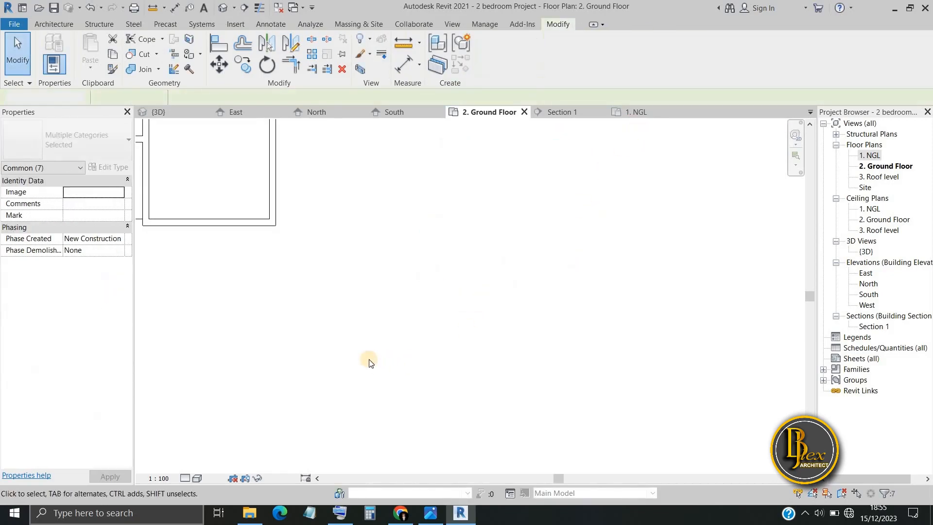
# Start a Stair at the house's entrance porch using the Cast-In-Place Monolithic Stair type
pyautogui.scroll(-2, 241, 371)
pyautogui.moveTo(241, 370); pyautogui.dragTo(486, 423, button='middle')
pyautogui.scroll(-1, 361, 352)
pyautogui.scroll(5, 369, 349)
pyautogui.scroll(-1, 368, 349)
pyautogui.moveTo(367, 365); pyautogui.dragTo(351, 386, button='middle')
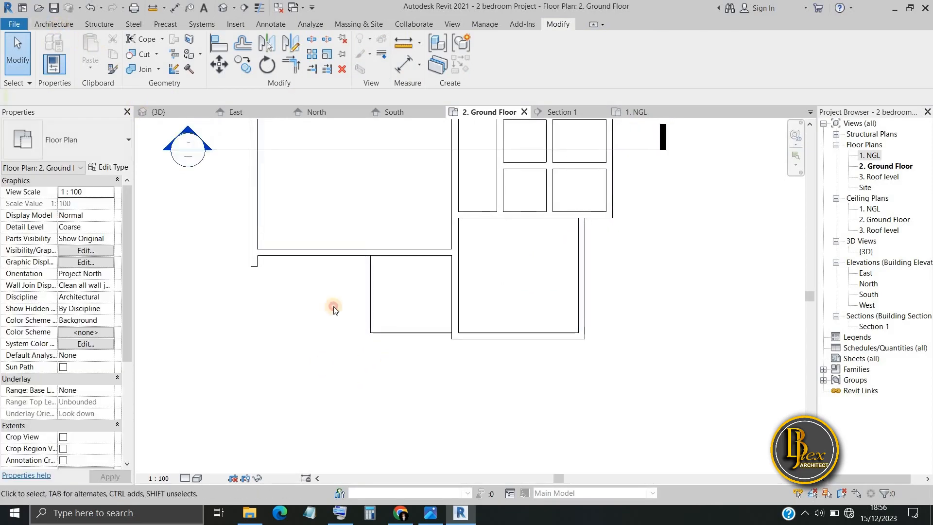
pyautogui.click(52, 24)
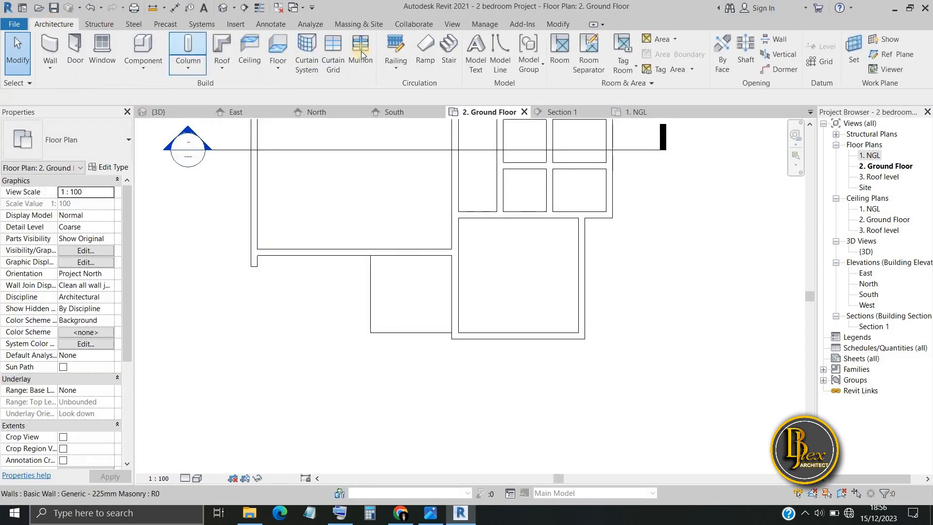
pyautogui.click(448, 46)
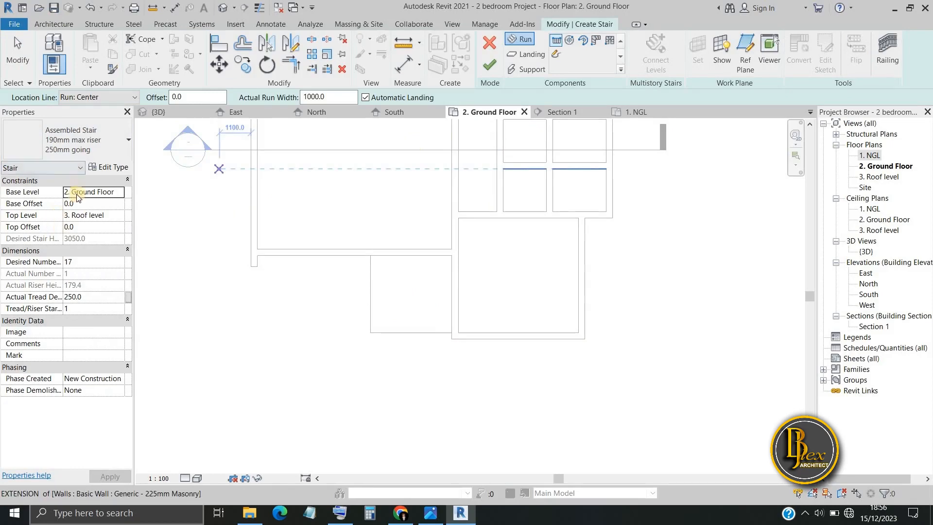
pyautogui.click(116, 151)
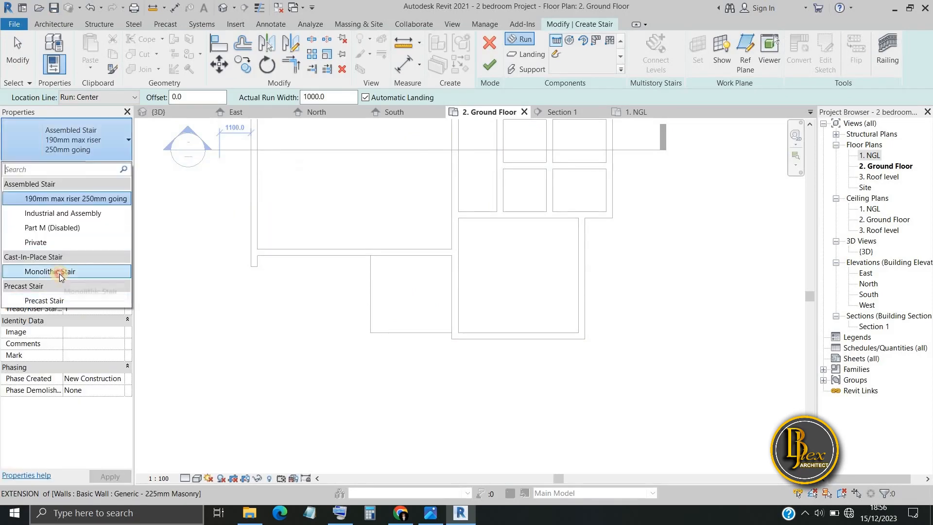
pyautogui.click(60, 273)
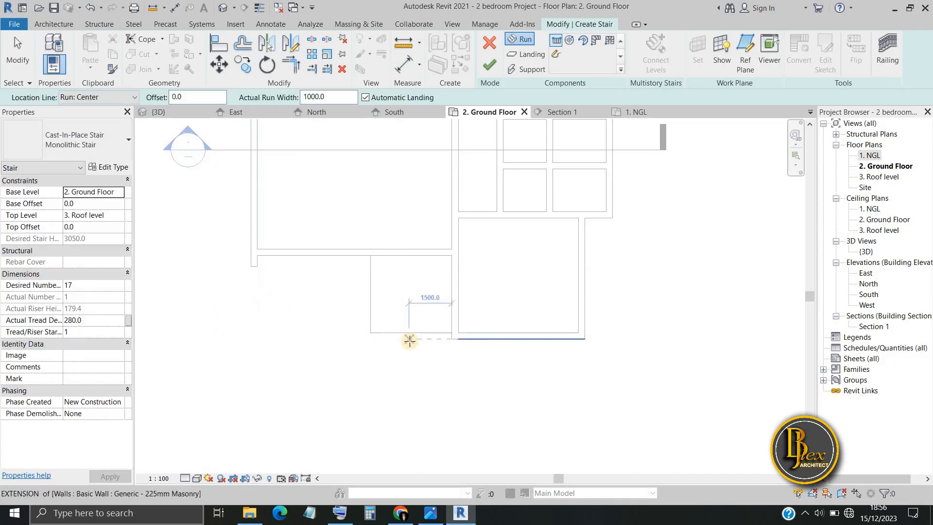
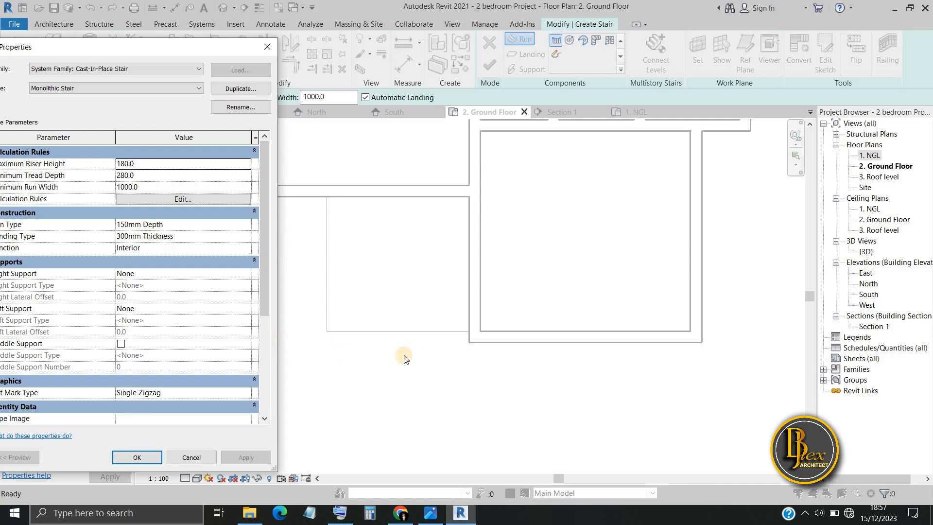
# Check the terrace steps in the reference ground-floor drawing, and set the Monolithic Stair type's maximum riser height to 150 and minimum tread depth to 300
pyautogui.click(430, 513)
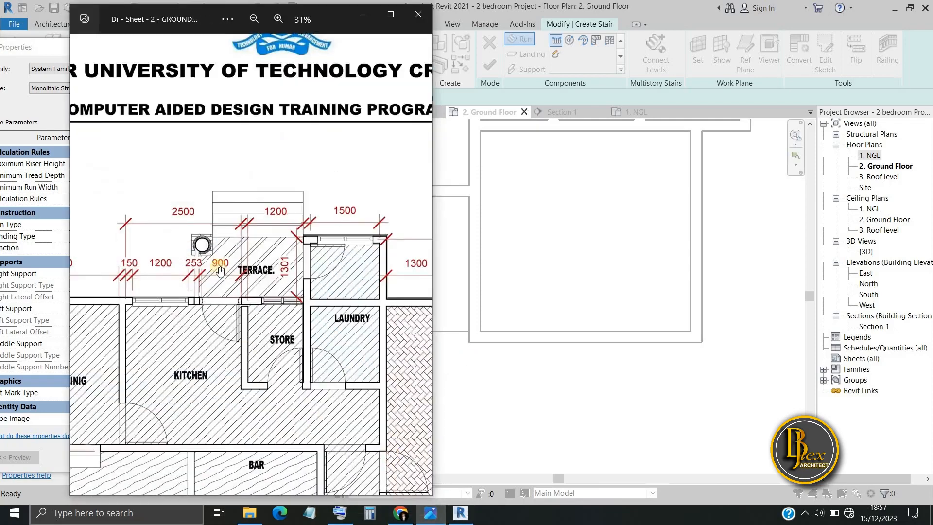
pyautogui.scroll(2, 239, 235)
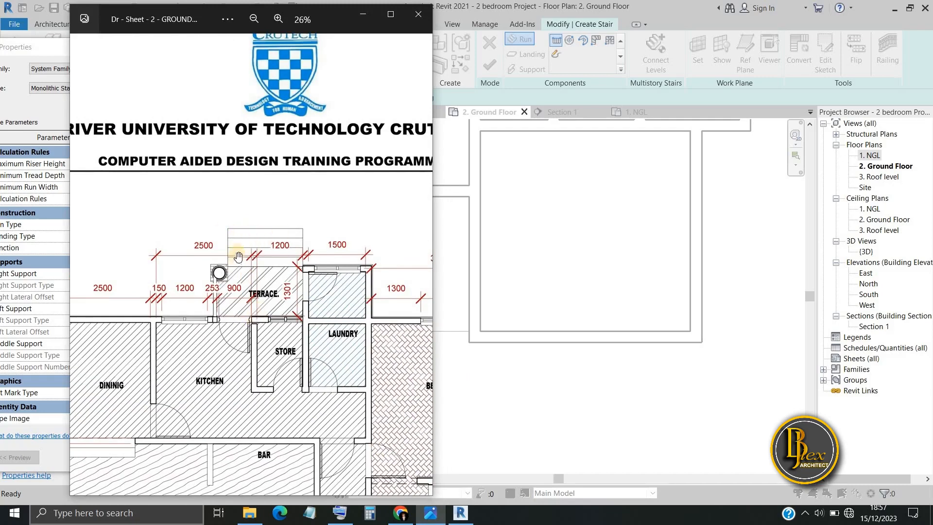
pyautogui.click(363, 21)
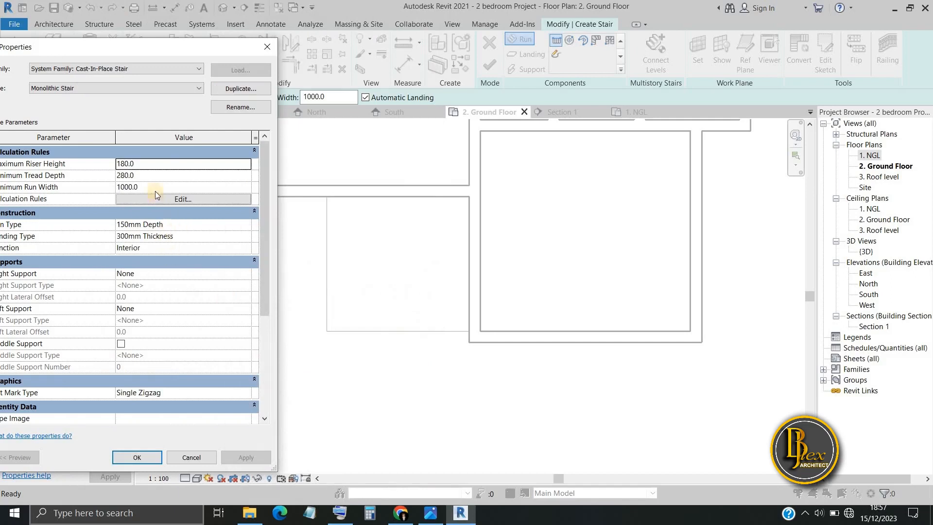
pyautogui.doubleClick(137, 165)
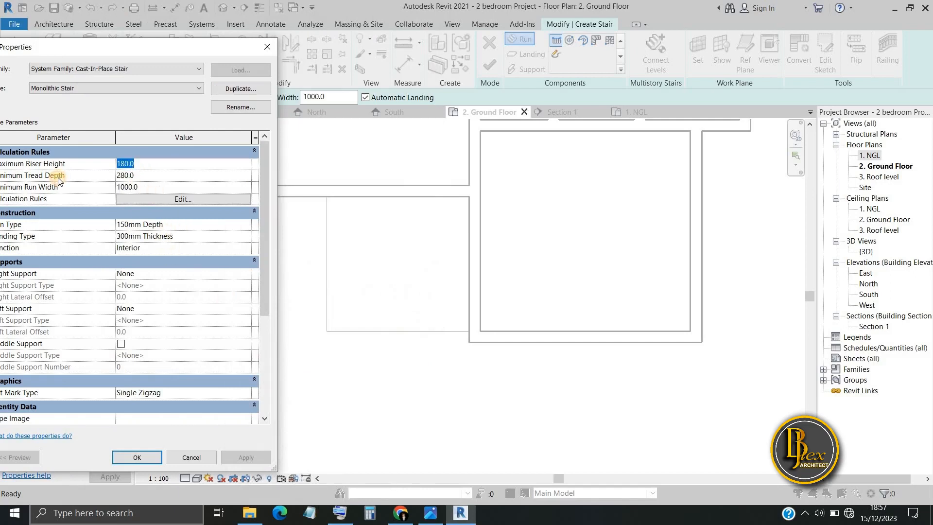
pyautogui.write('14')
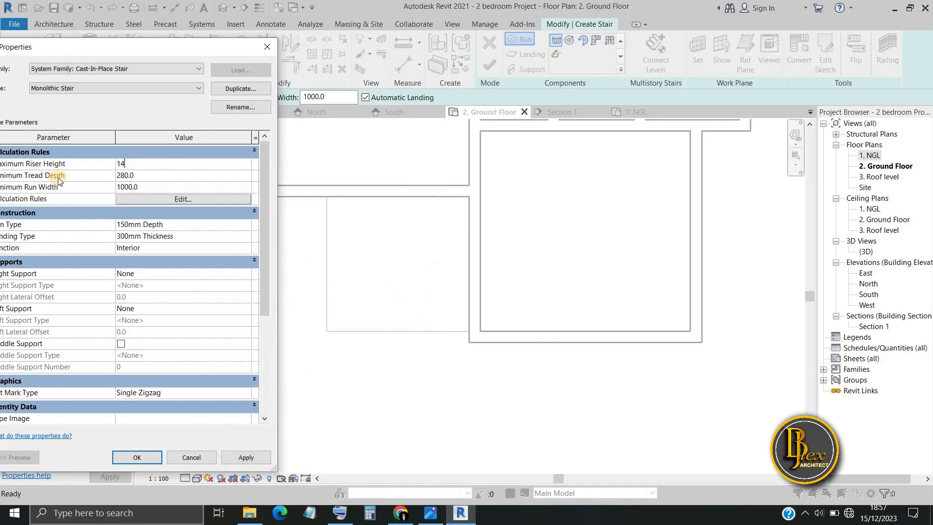
pyautogui.write('0')
pyautogui.write('300')
pyautogui.moveTo(181, 48); pyautogui.dragTo(216, 50)
pyautogui.click(179, 174)
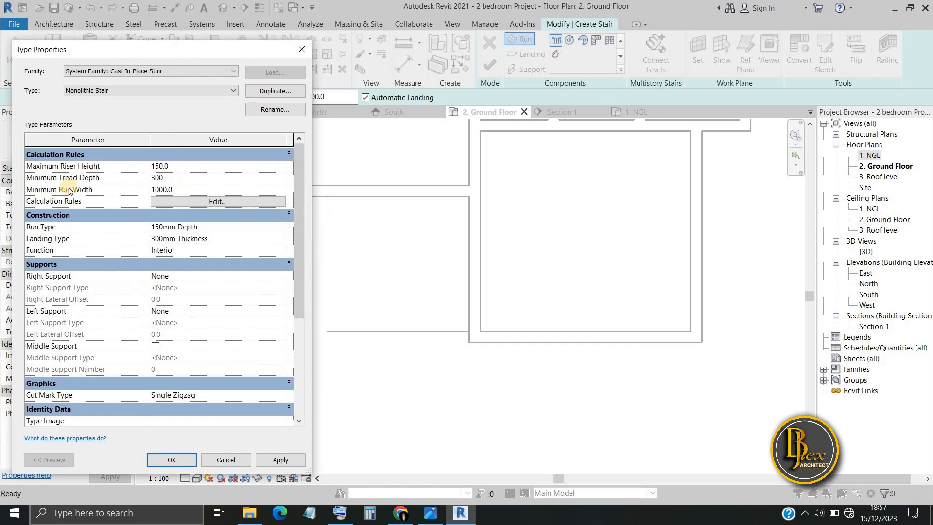
# Check the entrance porch width in the reference drawing, and set the stair type's minimum run width to 2850
pyautogui.click(431, 512)
pyautogui.moveTo(254, 422); pyautogui.dragTo(248, 235)
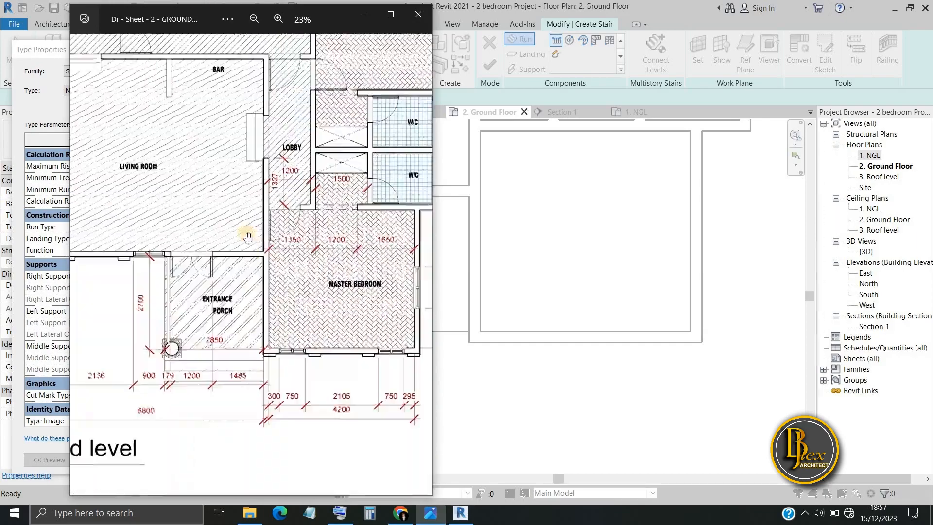
pyautogui.scroll(3, 236, 361)
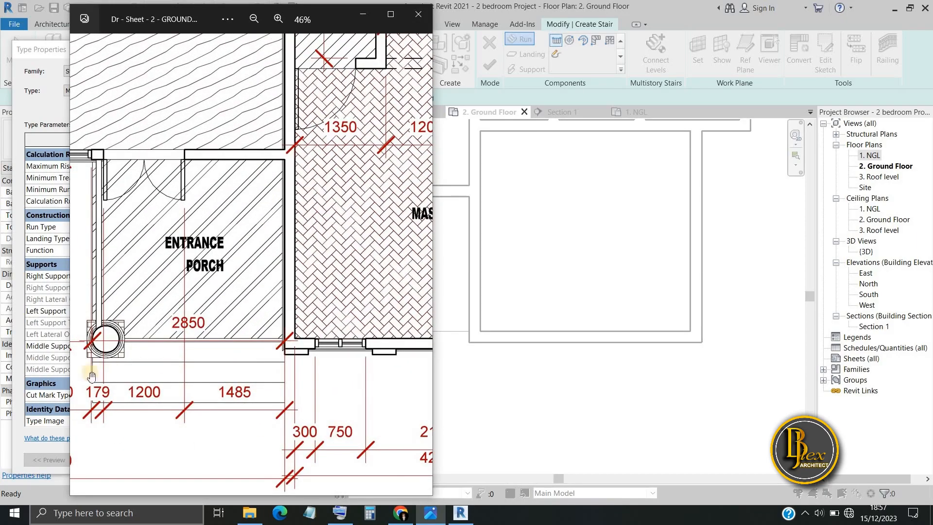
pyautogui.scroll(3, 237, 405)
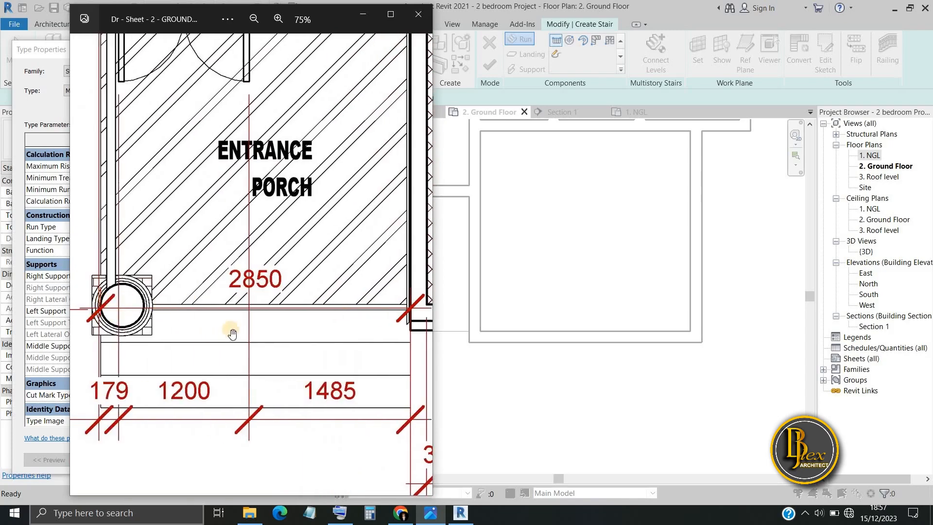
pyautogui.click(362, 20)
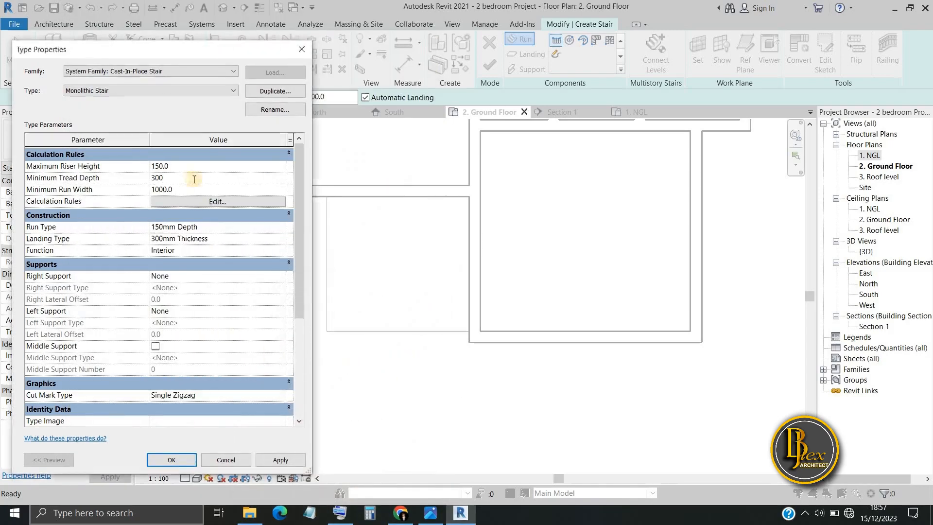
pyautogui.click(178, 189)
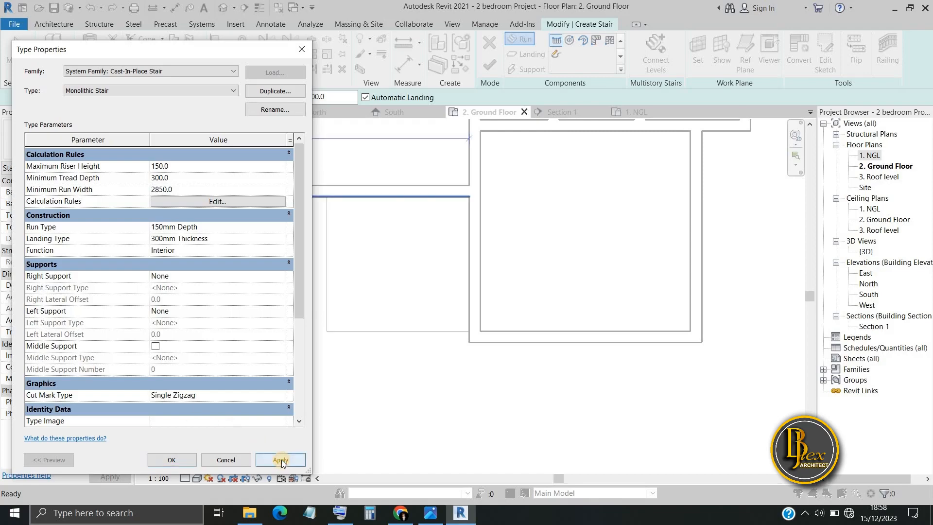
pyautogui.click(183, 460)
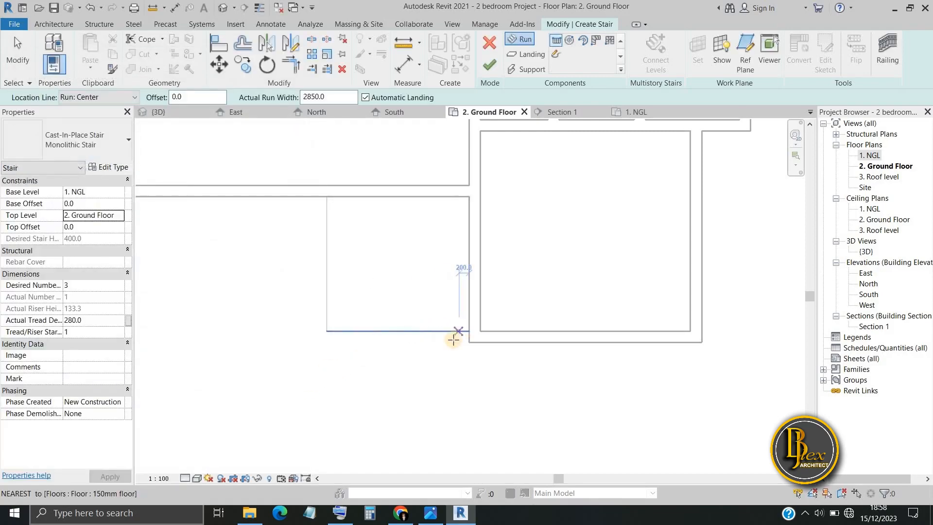
# Place a straight three-riser run perpendicular to the entrance porch, starting at the midpoint of the porch slab's outer edge
pyautogui.scroll(4, 467, 330)
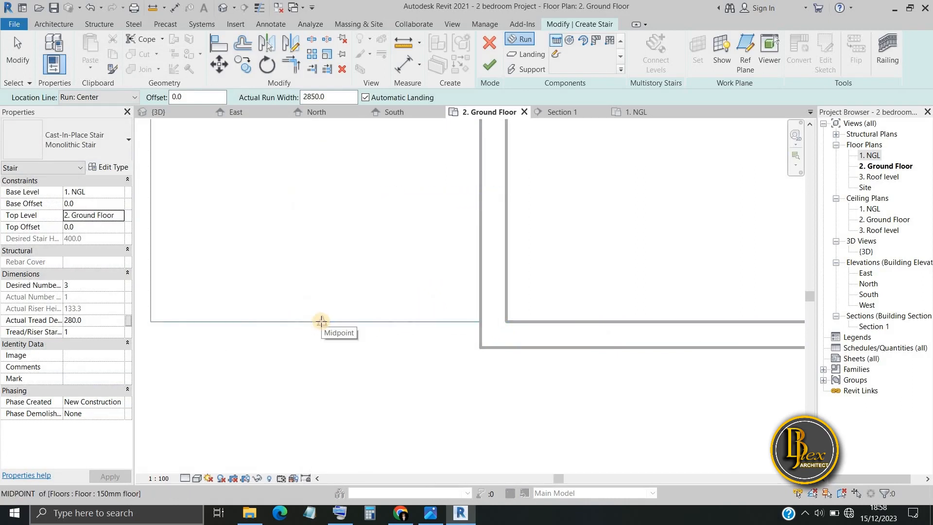
pyautogui.click(322, 320)
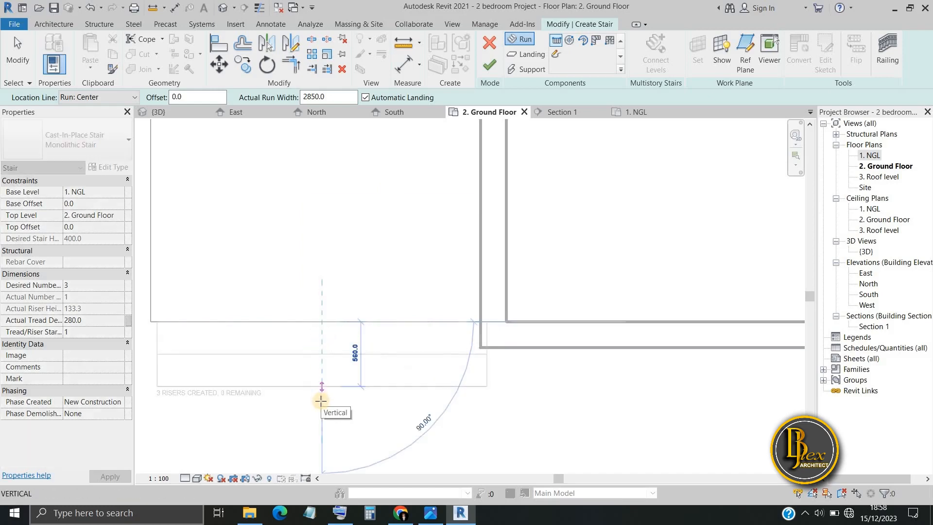
pyautogui.press('Escape')
pyautogui.click(315, 322)
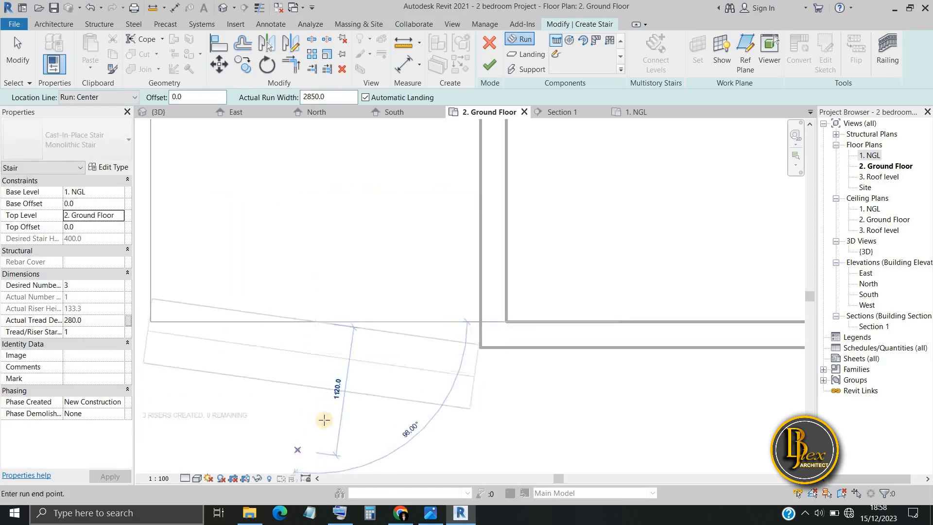
pyautogui.moveTo(317, 424); pyautogui.dragTo(308, 361, button='middle')
pyautogui.click(307, 346)
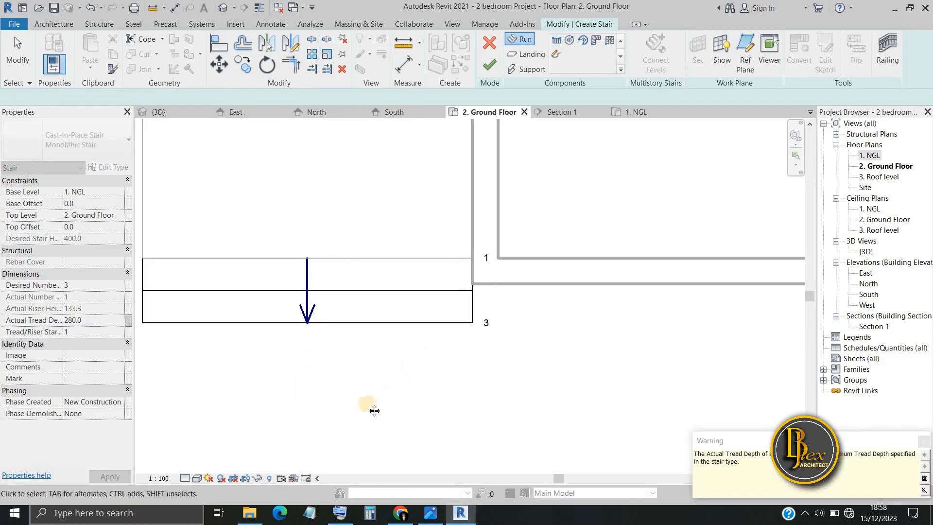
# Finish the entrance porch stair with its single straight run
pyautogui.press('Escape')
pyautogui.scroll(-3, 520, 386)
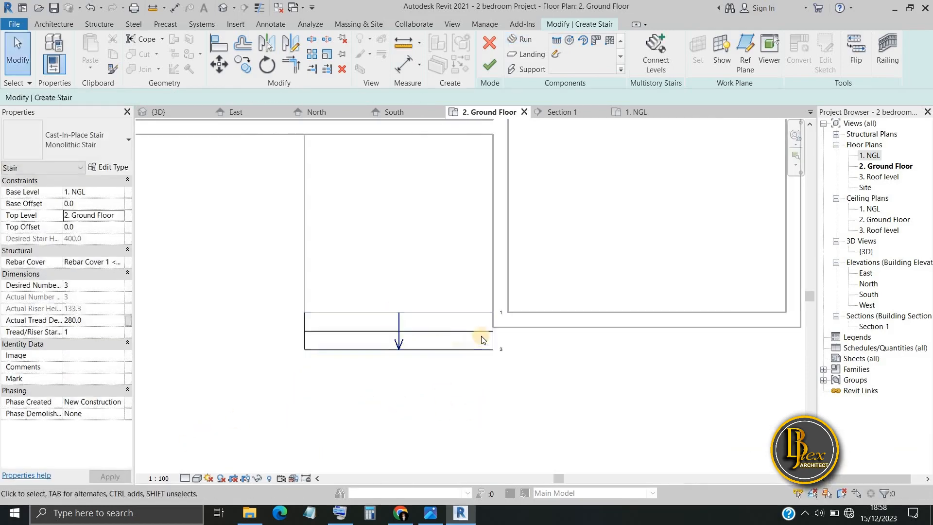
pyautogui.scroll(3, 493, 322)
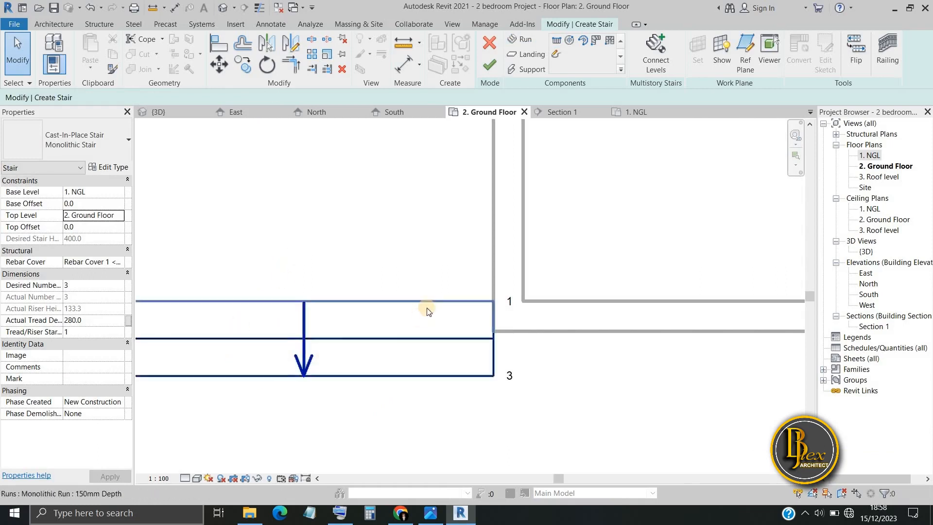
pyautogui.click(489, 64)
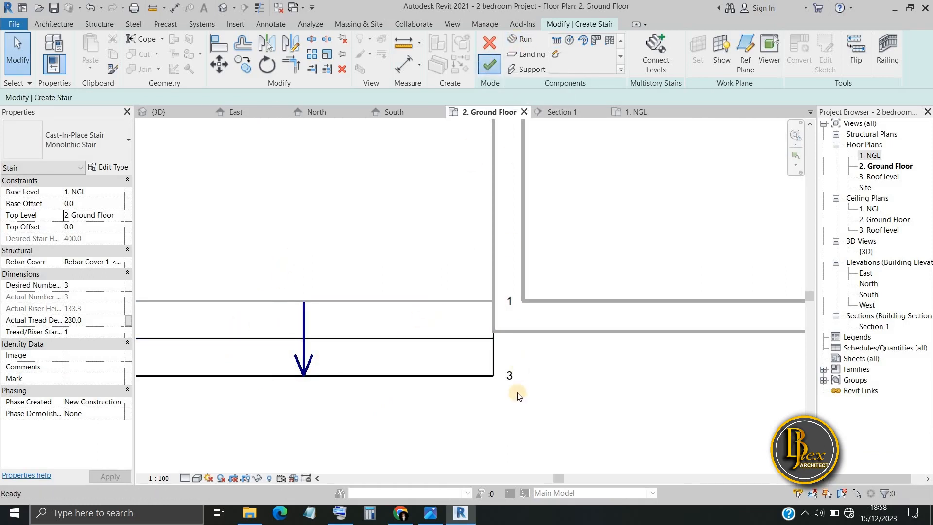
pyautogui.scroll(-2, 515, 384)
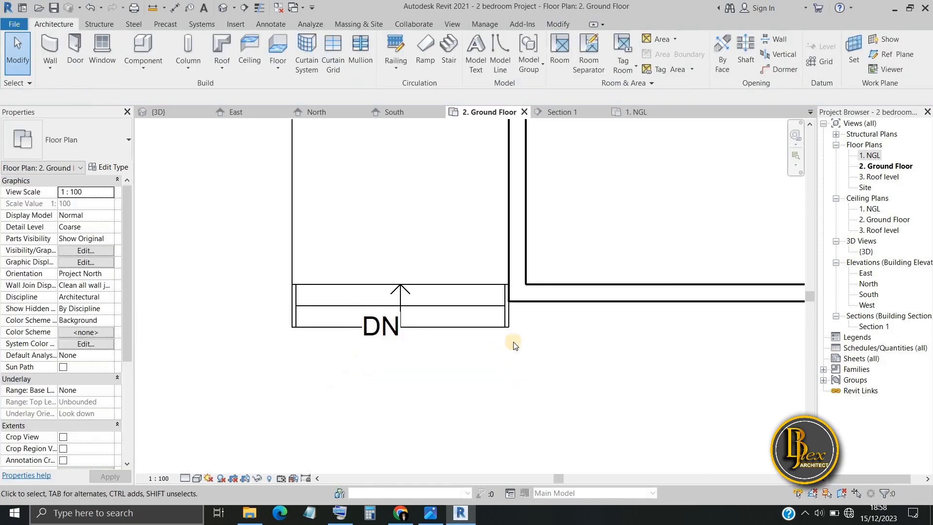
# Inspect the porch stair in 3D, and flip its up direction in the ground floor plan so it descends away from the porch slab
pyautogui.click(161, 112)
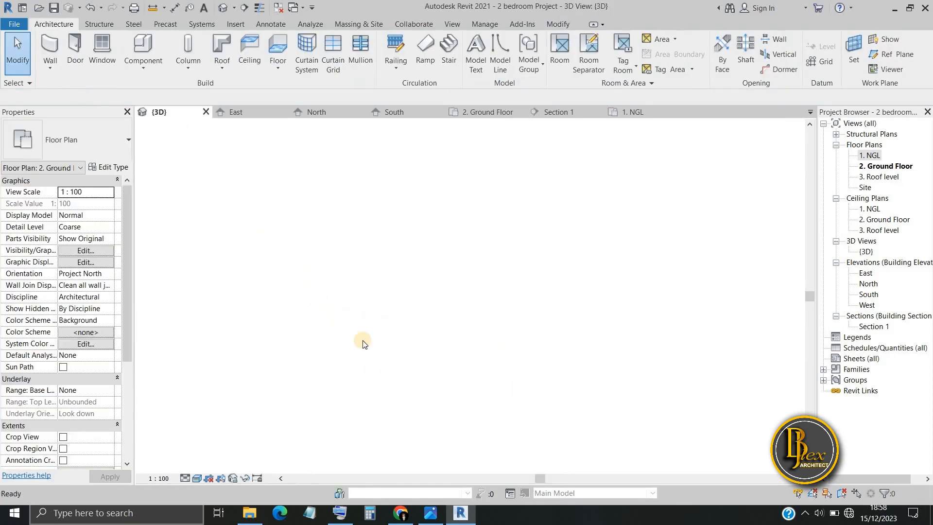
pyautogui.scroll(-2, 242, 311)
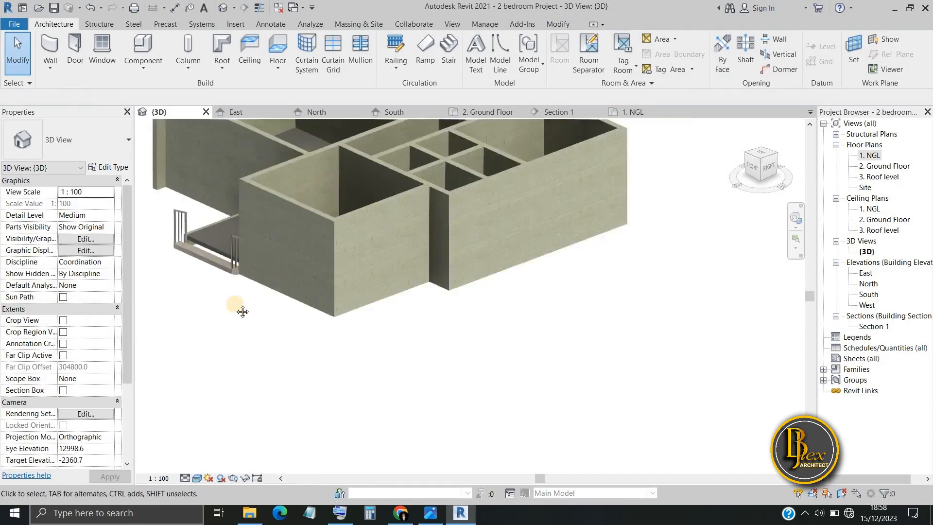
pyautogui.moveTo(315, 327); pyautogui.dragTo(407, 346, button='middle')
pyautogui.scroll(4, 307, 272)
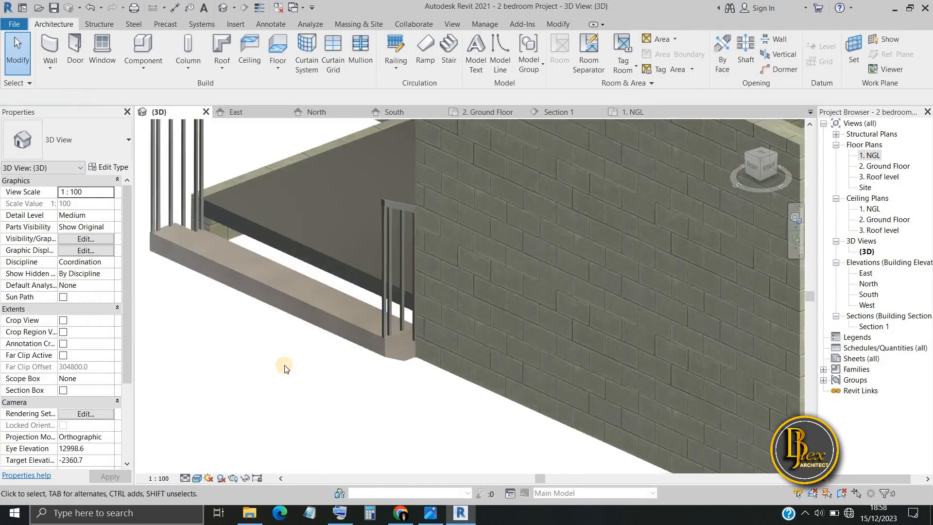
pyautogui.keyDown('shift'); pyautogui.moveTo(341, 404); pyautogui.dragTo(149, 202, button='middle'); pyautogui.keyUp('shift')
pyautogui.moveTo(453, 337); pyautogui.dragTo(303, 264, button='middle')
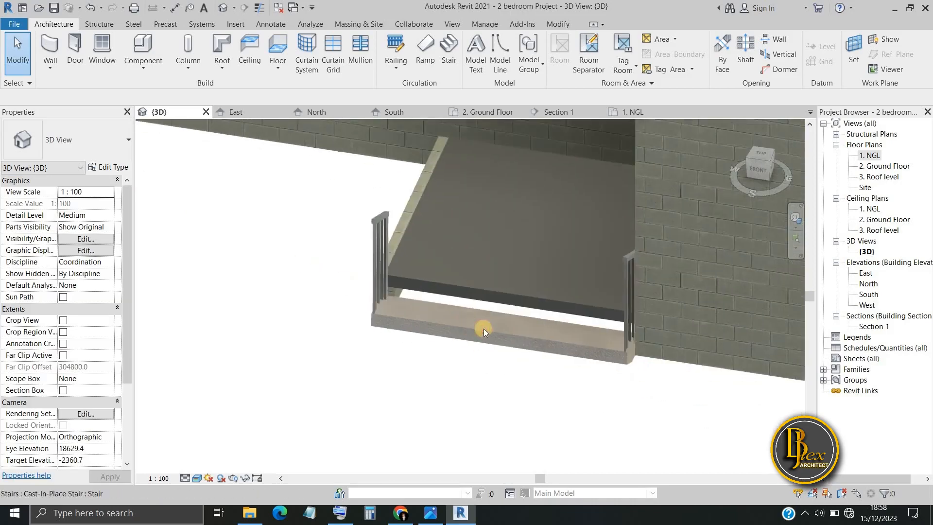
pyautogui.click(494, 326)
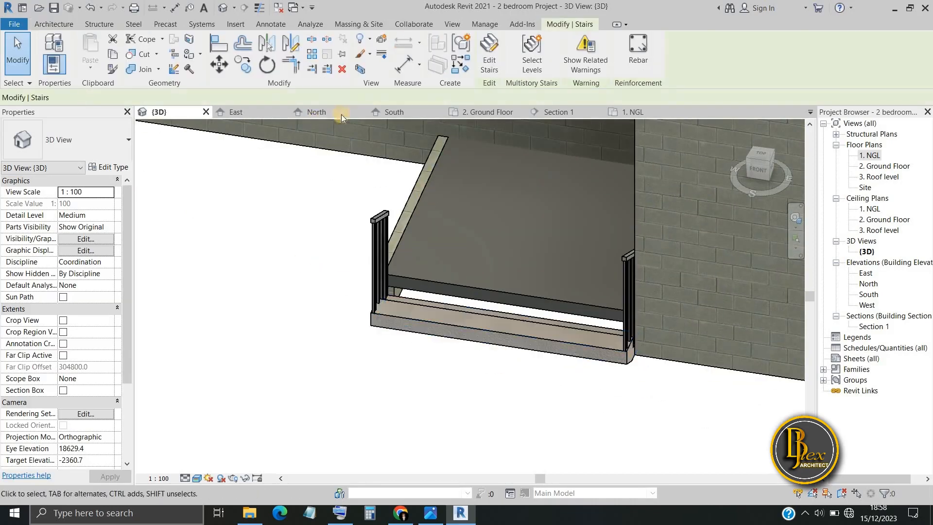
pyautogui.click(483, 111)
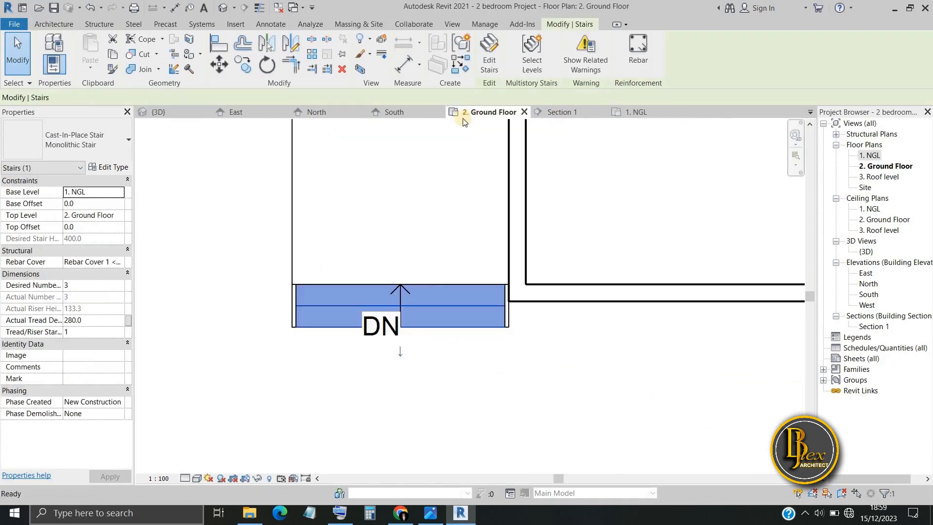
pyautogui.scroll(2, 406, 340)
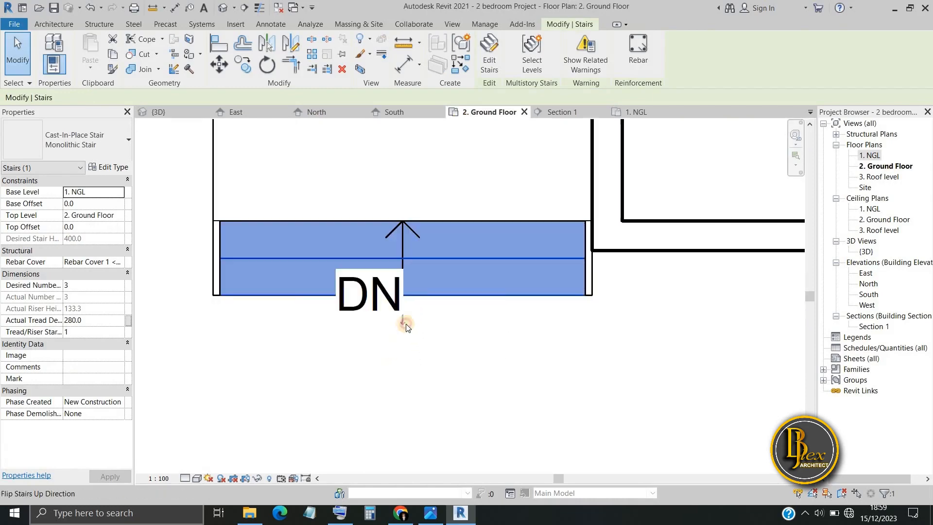
pyautogui.click(403, 323)
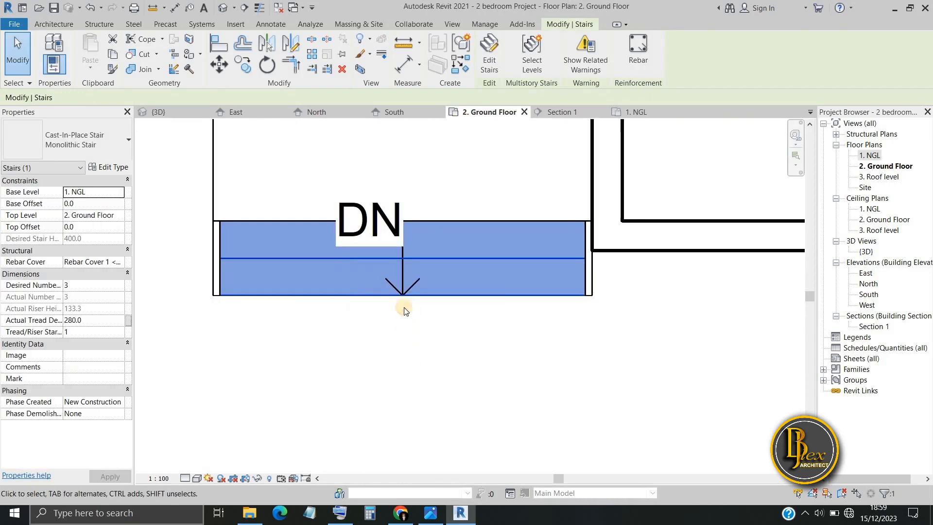
pyautogui.click(403, 196)
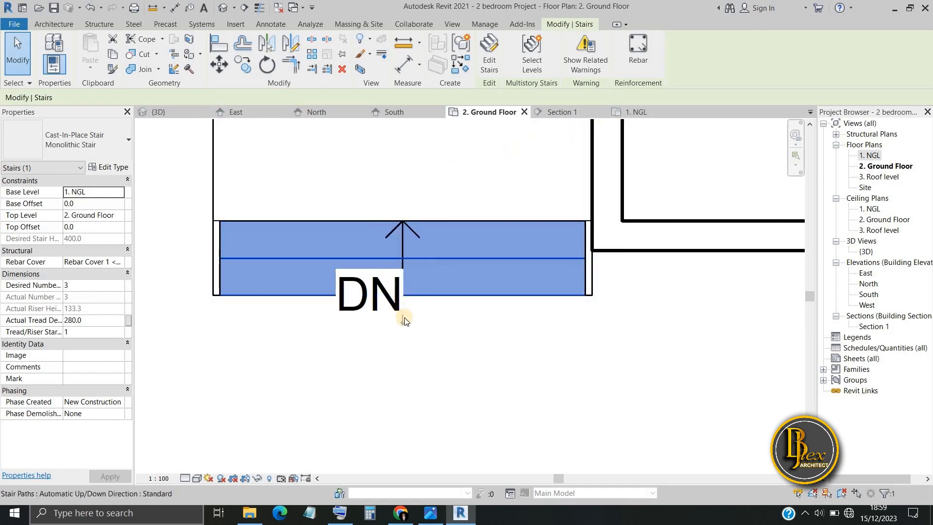
pyautogui.click(404, 319)
# Delete the railings on both sides of the entrance porch stair in the 3D view
pyautogui.click(168, 115)
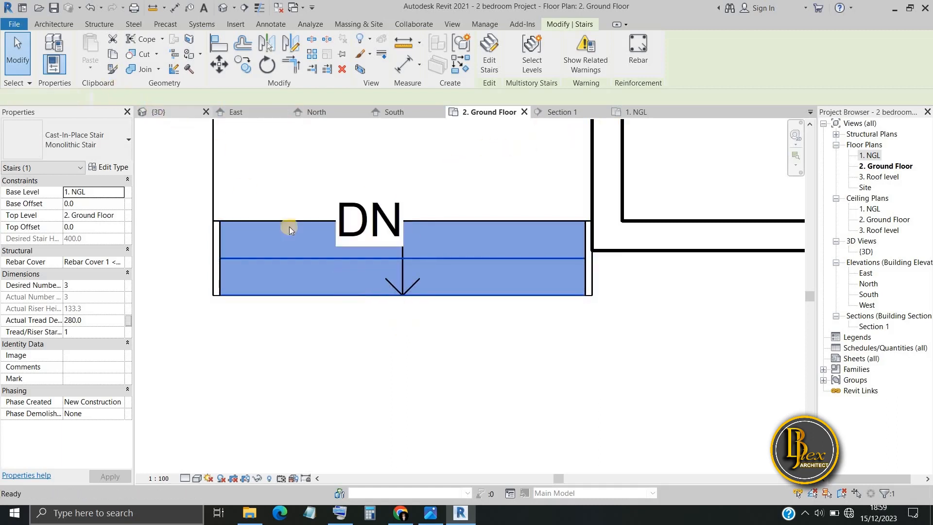
pyautogui.scroll(3, 485, 365)
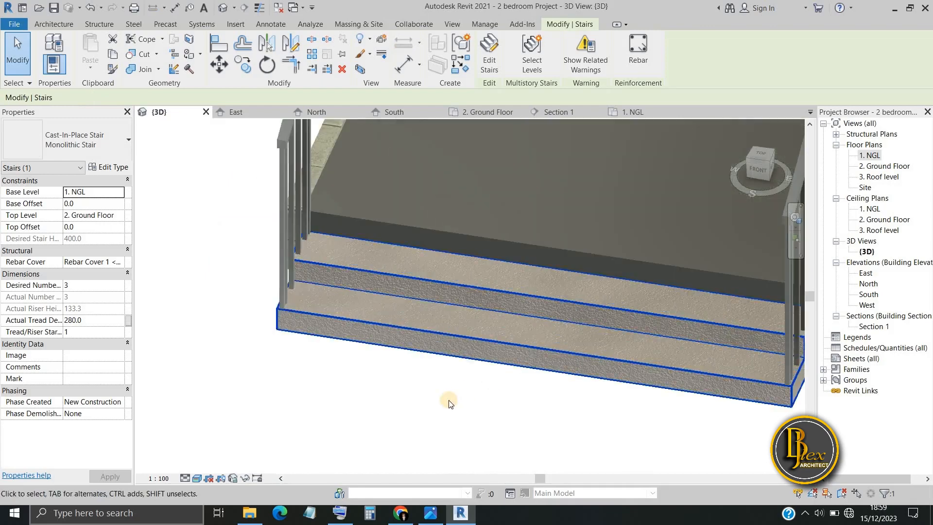
pyautogui.keyDown('shift'); pyautogui.moveTo(444, 395); pyautogui.dragTo(632, 375, button='middle'); pyautogui.keyUp('shift')
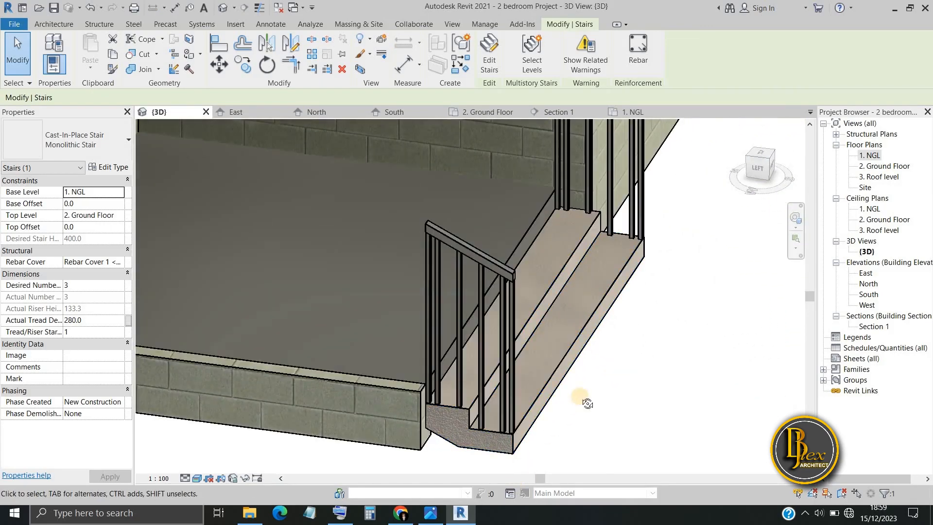
pyautogui.keyDown('shift'); pyautogui.moveTo(524, 405); pyautogui.dragTo(262, 409, button='middle'); pyautogui.keyUp('shift')
pyautogui.scroll(-3, 263, 409)
pyautogui.click(215, 300)
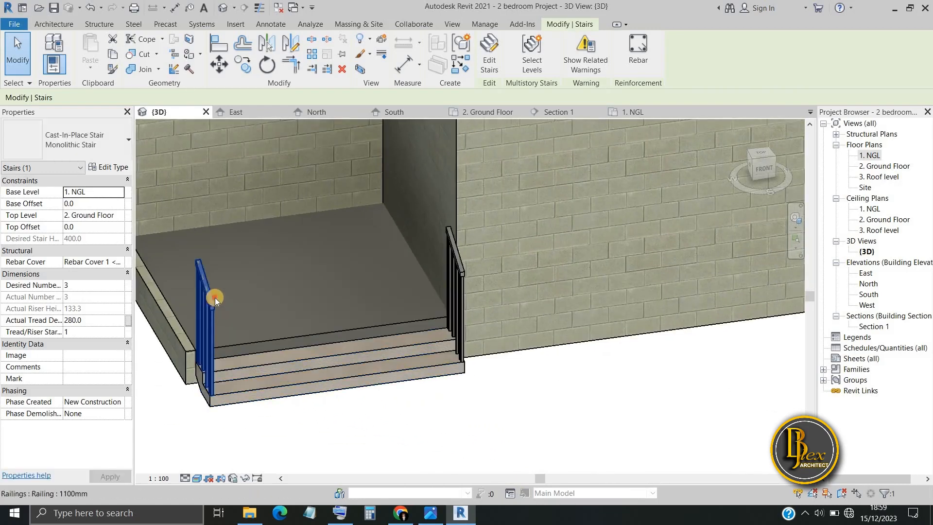
pyautogui.press('Escape')
pyautogui.click(462, 274)
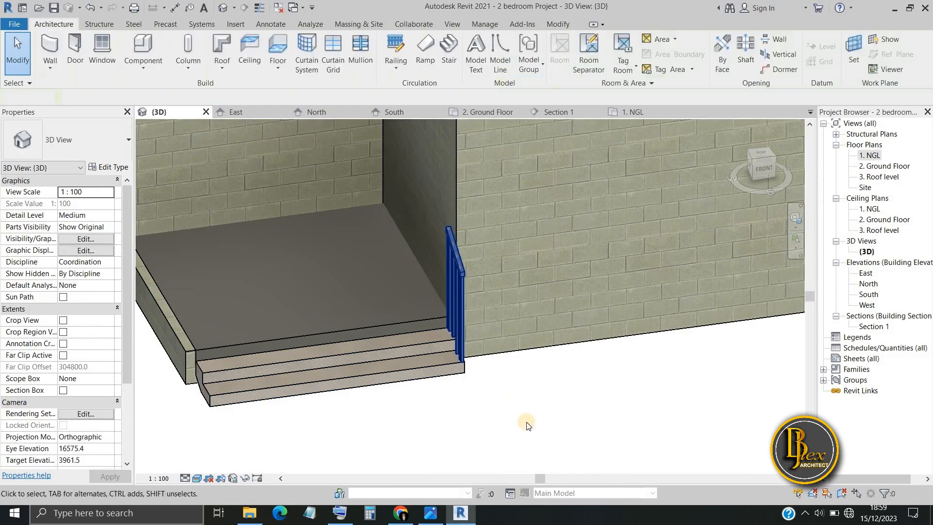
pyautogui.press('Delete')
# Examine the entrance steps in 3D, checking how they meet the porch slab and the adjoining walls
pyautogui.scroll(-4, 527, 418)
pyautogui.moveTo(553, 409); pyautogui.dragTo(534, 416, button='middle')
pyautogui.scroll(6, 367, 396)
pyautogui.scroll(-1, 534, 417)
pyautogui.keyDown('shift'); pyautogui.moveTo(435, 421); pyautogui.dragTo(373, 336, button='middle'); pyautogui.keyUp('shift')
pyautogui.scroll(-2, 381, 359)
pyautogui.moveTo(578, 367); pyautogui.dragTo(452, 390, button='middle')
pyautogui.moveTo(571, 385); pyautogui.dragTo(449, 387, button='middle')
pyautogui.scroll(-1, 445, 386)
pyautogui.scroll(-2, 444, 384)
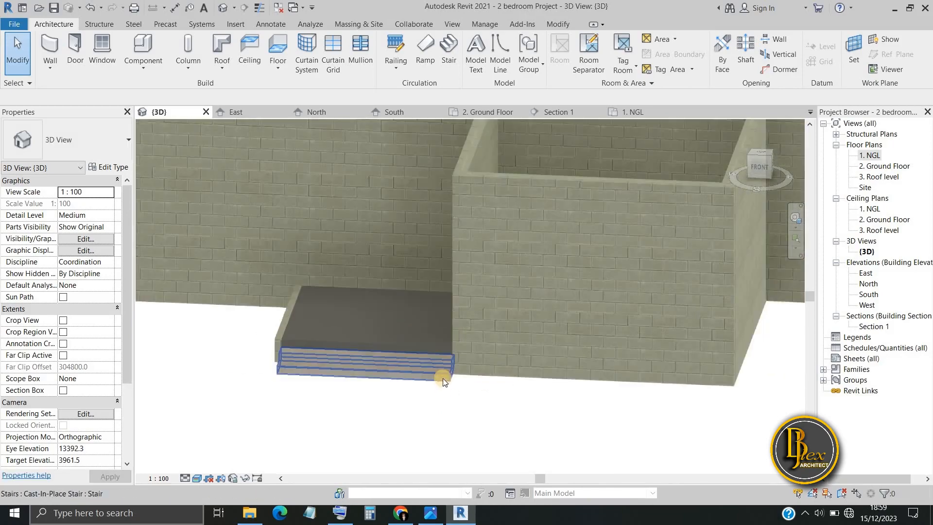
pyautogui.scroll(-2, 461, 398)
pyautogui.scroll(4, 348, 371)
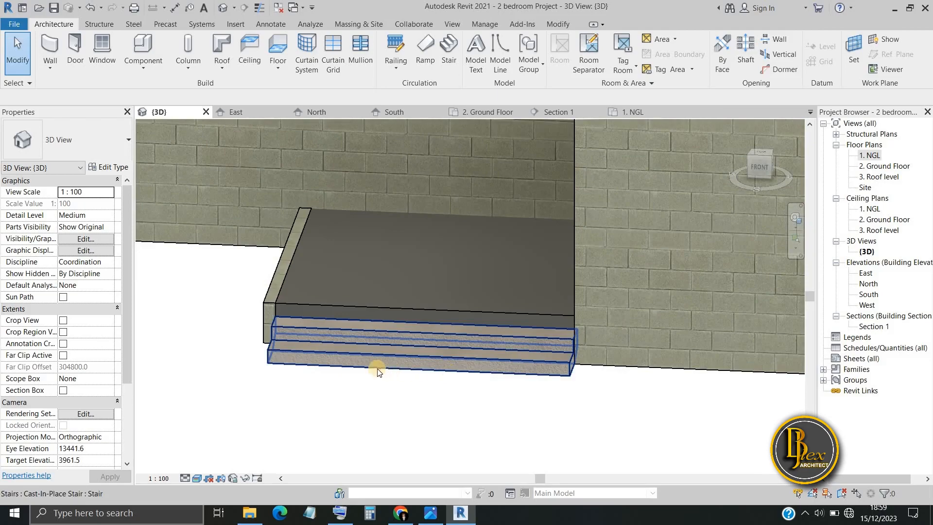
pyautogui.scroll(4, 379, 372)
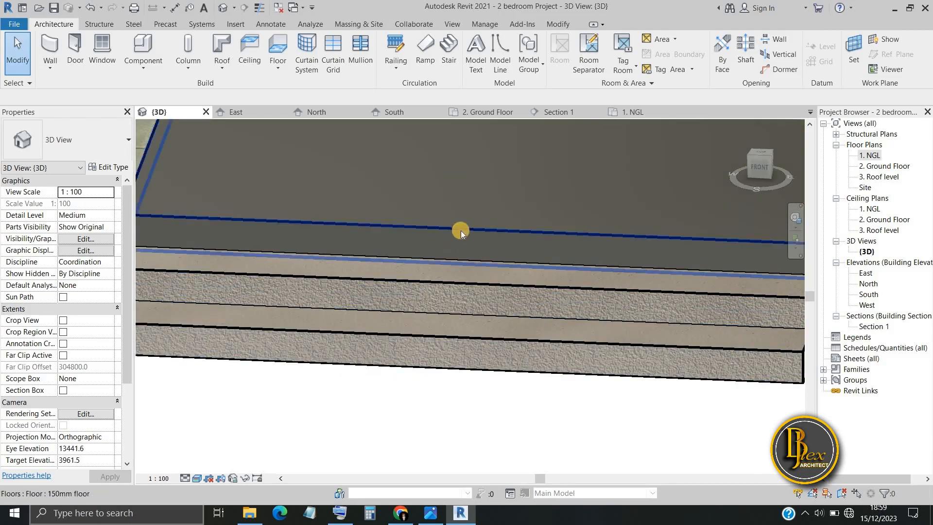
pyautogui.scroll(-5, 423, 334)
pyautogui.scroll(-3, 470, 336)
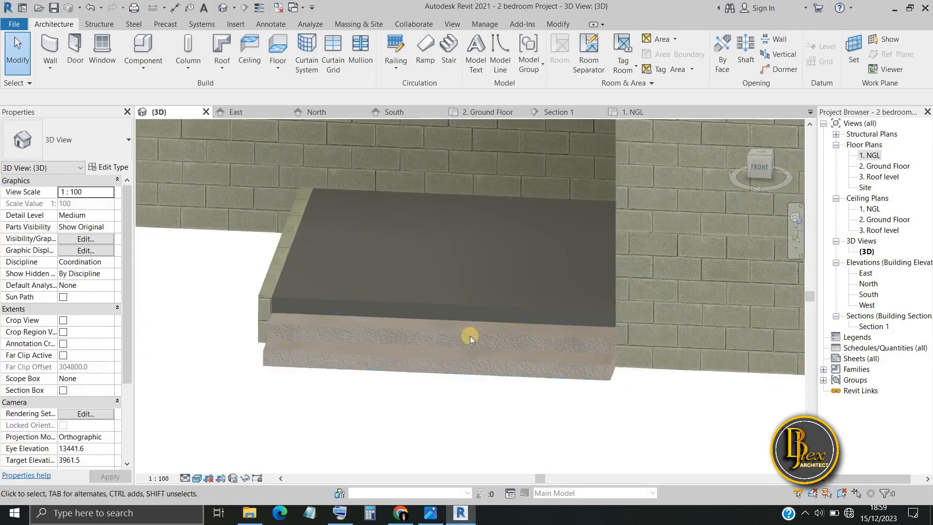
pyautogui.scroll(-3, 398, 335)
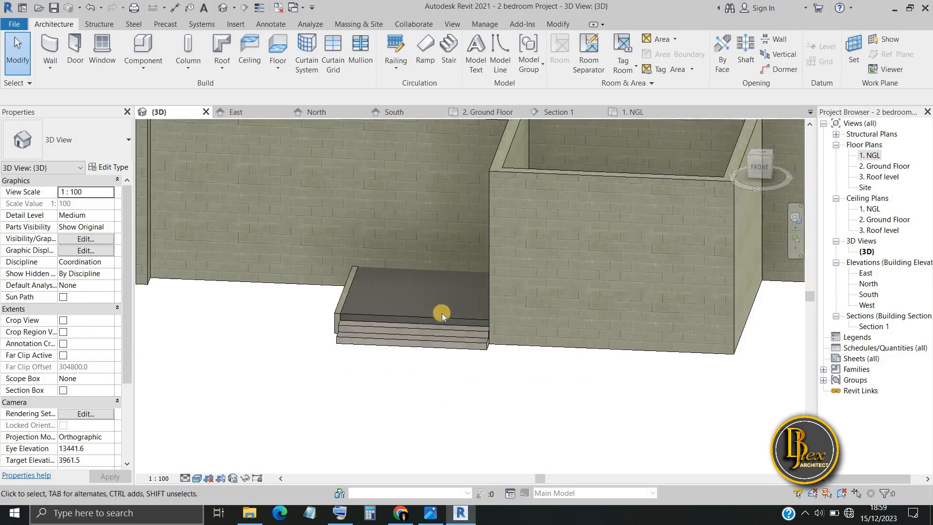
pyautogui.scroll(4, 440, 311)
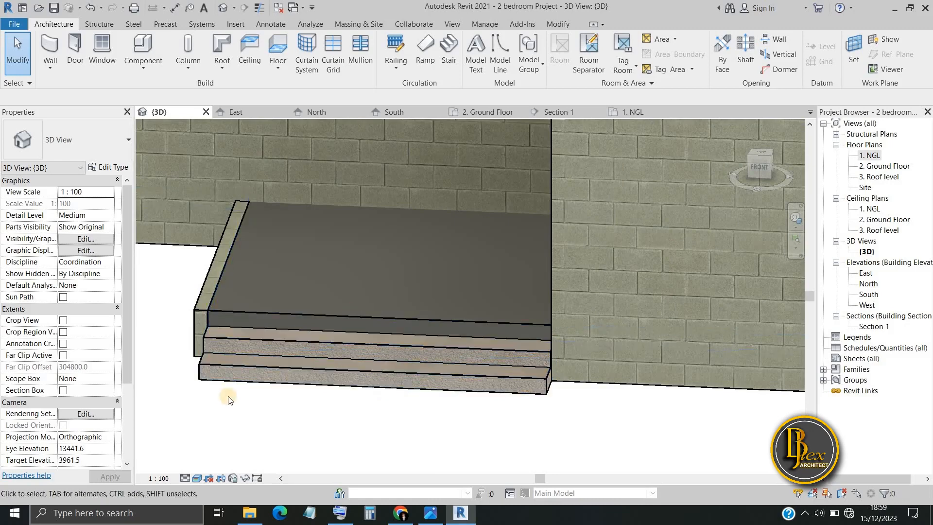
pyautogui.scroll(-3, 253, 391)
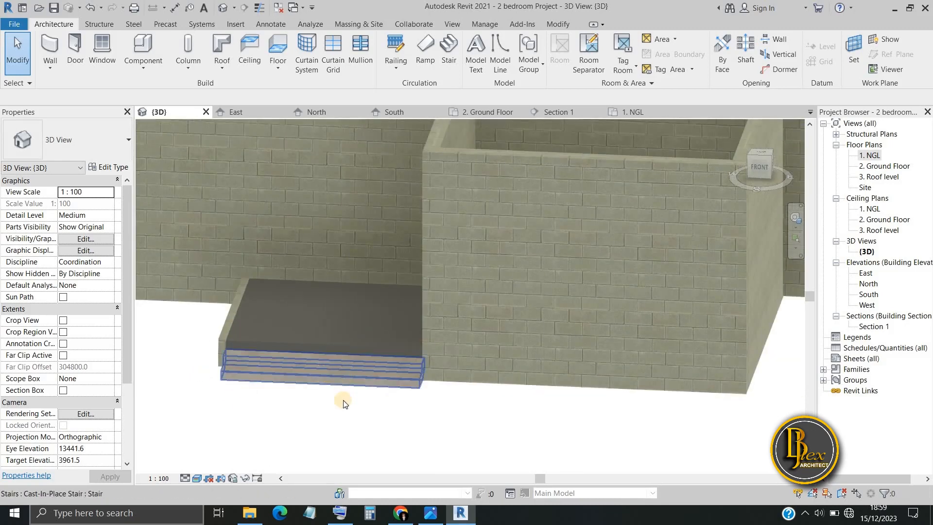
pyautogui.moveTo(323, 384); pyautogui.dragTo(478, 365, button='middle')
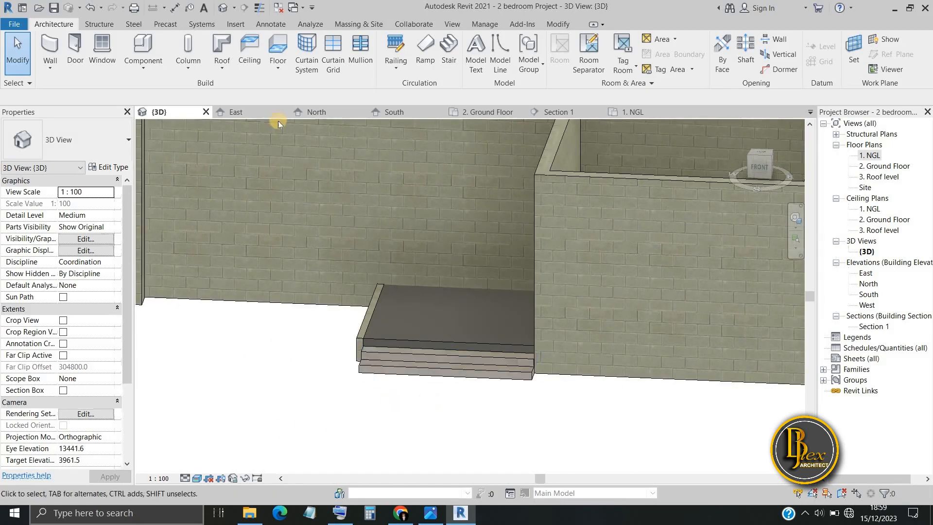
# Review the entrance stair in the 2. Ground Floor plan, and examine the rear porch on the opposite side of the house
pyautogui.click(490, 112)
pyautogui.scroll(-5, 412, 335)
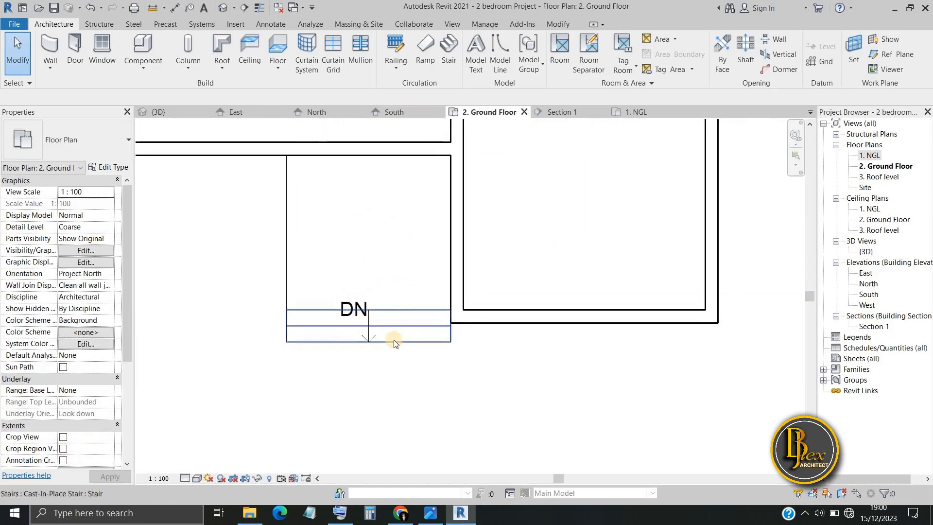
pyautogui.scroll(3, 346, 332)
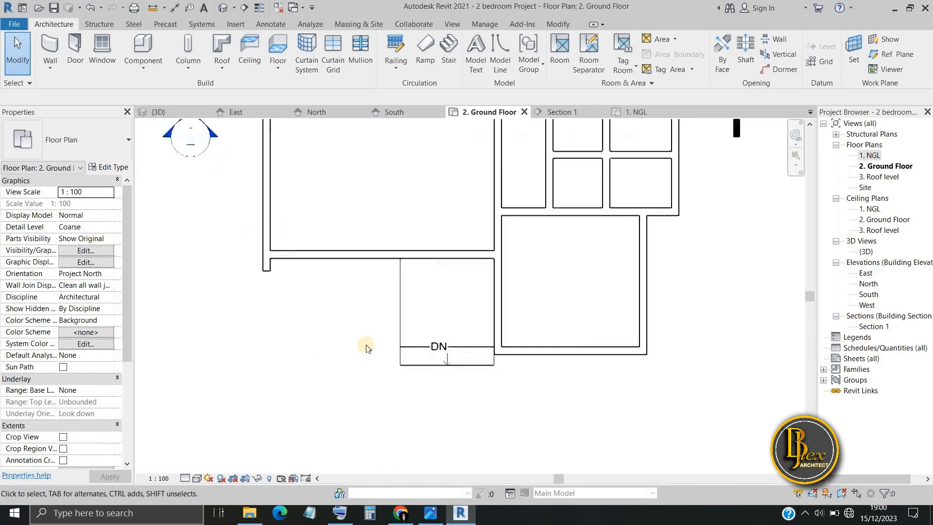
pyautogui.scroll(-2, 337, 363)
pyautogui.scroll(2, 381, 375)
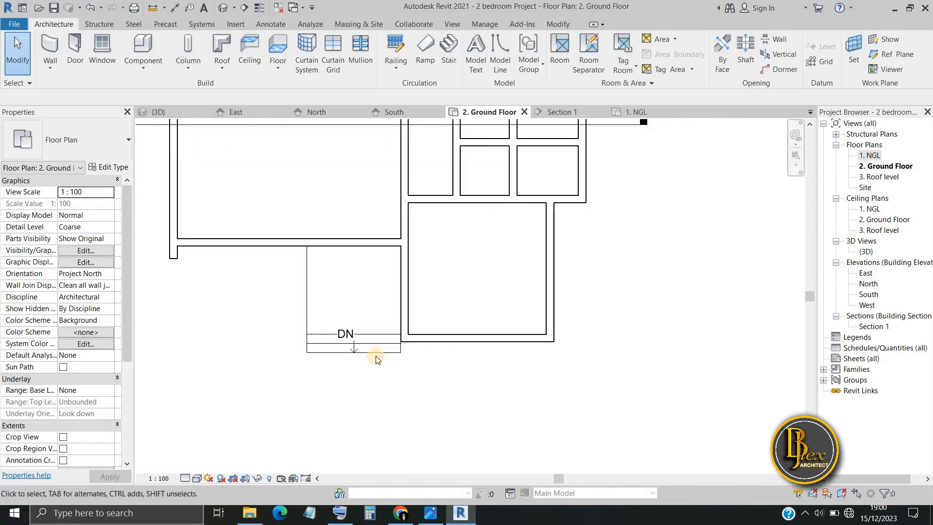
pyautogui.click(376, 353)
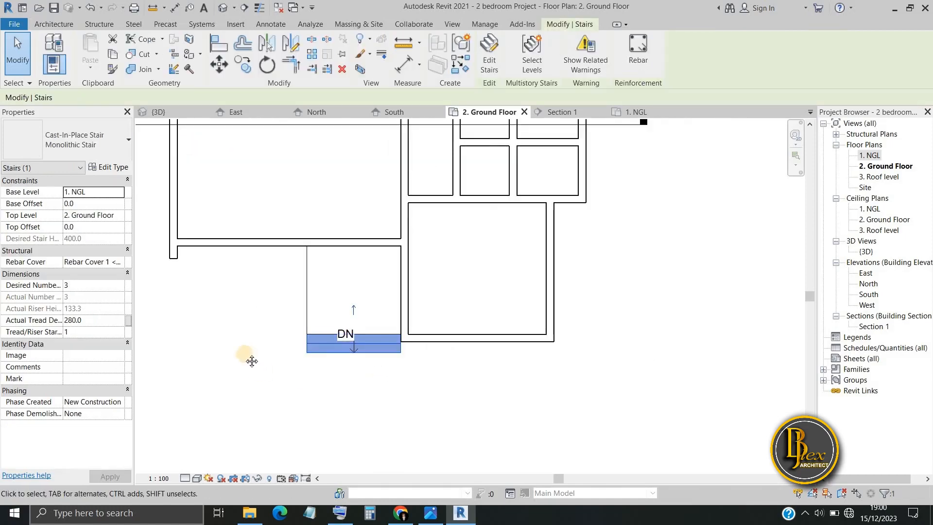
pyautogui.scroll(-3, 249, 357)
pyautogui.click(244, 353)
pyautogui.scroll(-1, 244, 354)
pyautogui.moveTo(253, 323); pyautogui.dragTo(383, 475, button='middle')
pyautogui.scroll(-1, 451, 303)
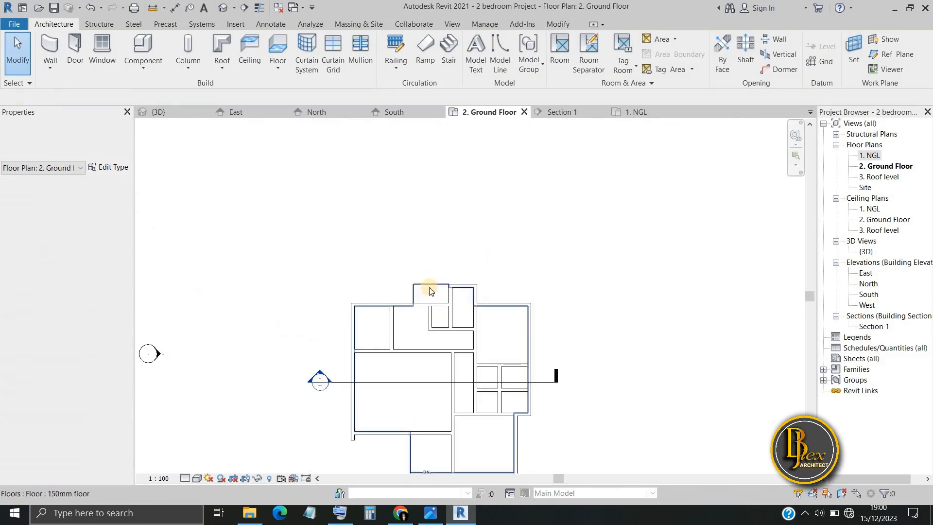
pyautogui.scroll(4, 423, 294)
pyautogui.scroll(-1, 313, 313)
pyautogui.moveTo(313, 288); pyautogui.dragTo(288, 240, button='middle')
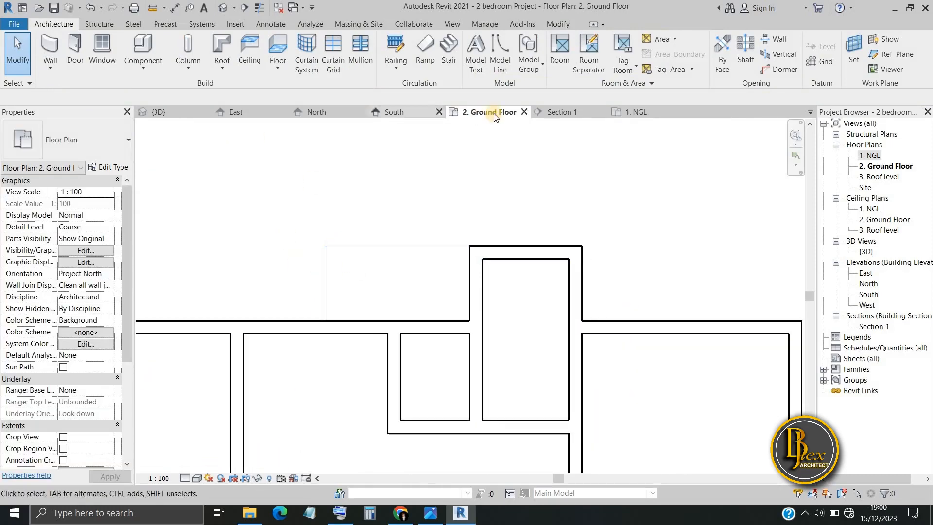
# Open the 1. NGL floor plan and examine the rear porch slab's outline beside the projecting room
pyautogui.click(651, 112)
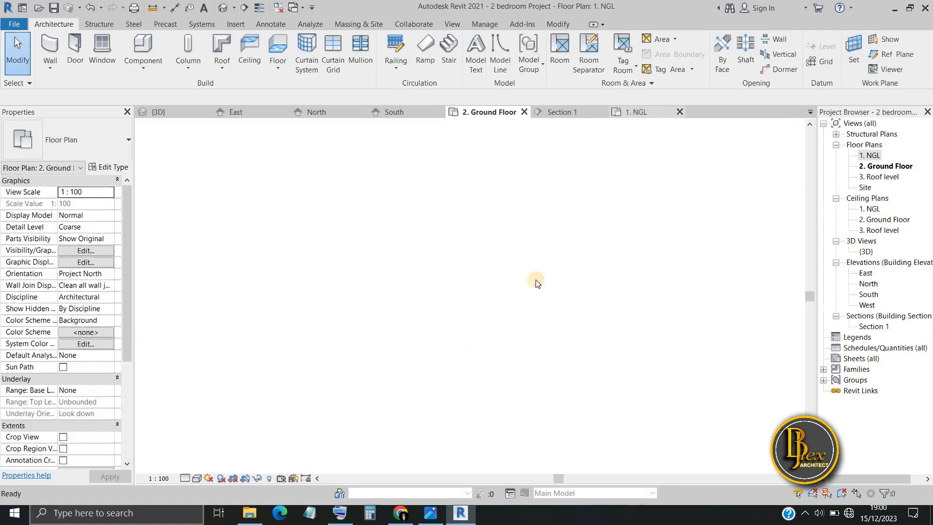
pyautogui.scroll(-5, 382, 360)
pyautogui.moveTo(311, 203); pyautogui.dragTo(422, 278, button='middle')
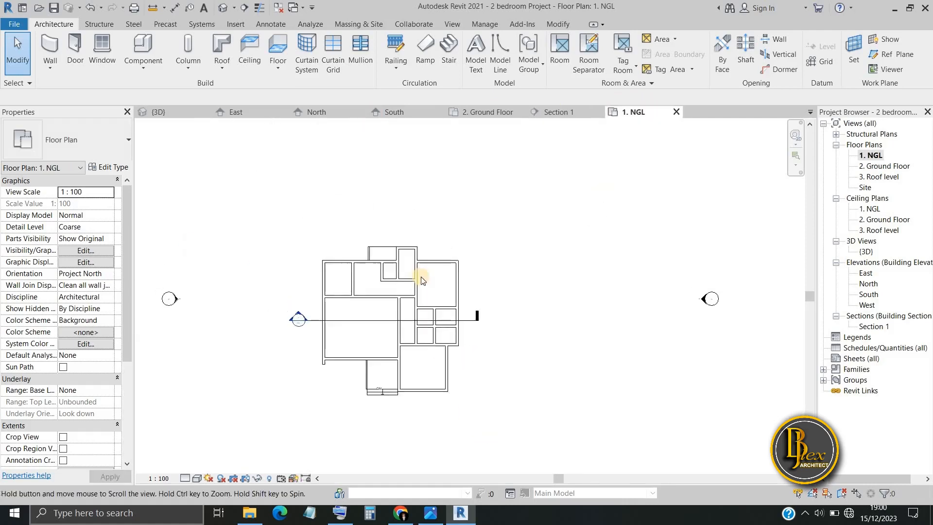
pyautogui.scroll(1, 422, 278)
pyautogui.scroll(5, 357, 235)
pyautogui.moveTo(444, 421); pyautogui.dragTo(386, 304, button='middle')
pyautogui.scroll(6, 354, 285)
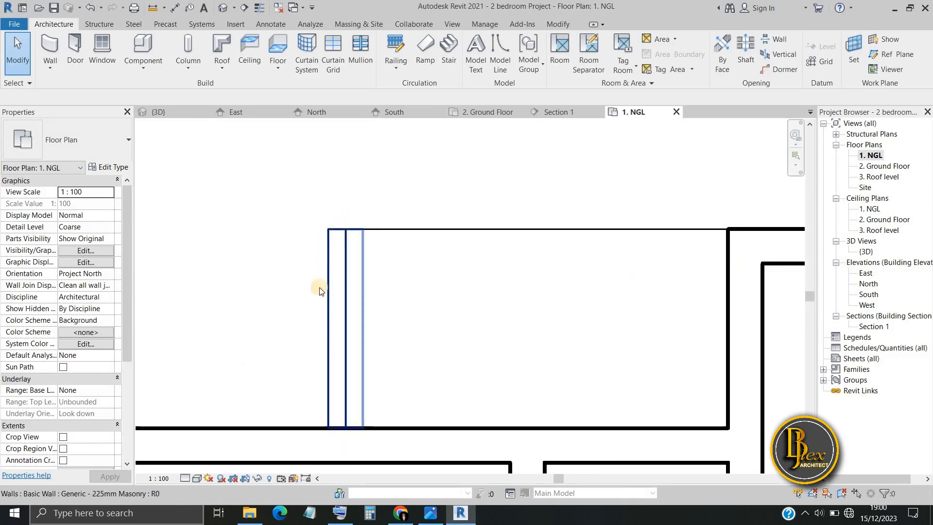
# Check the terrace and its steps on the ground floor reference drawing against the rear porch in the 1. NGL plan
pyautogui.click(432, 514)
pyautogui.moveTo(276, 324)
pyautogui.mouseDown()
pyautogui.moveTo(320, 382)
pyautogui.moveTo(302, 506)
pyautogui.mouseUp()
pyautogui.scroll(-5, 317, 362)
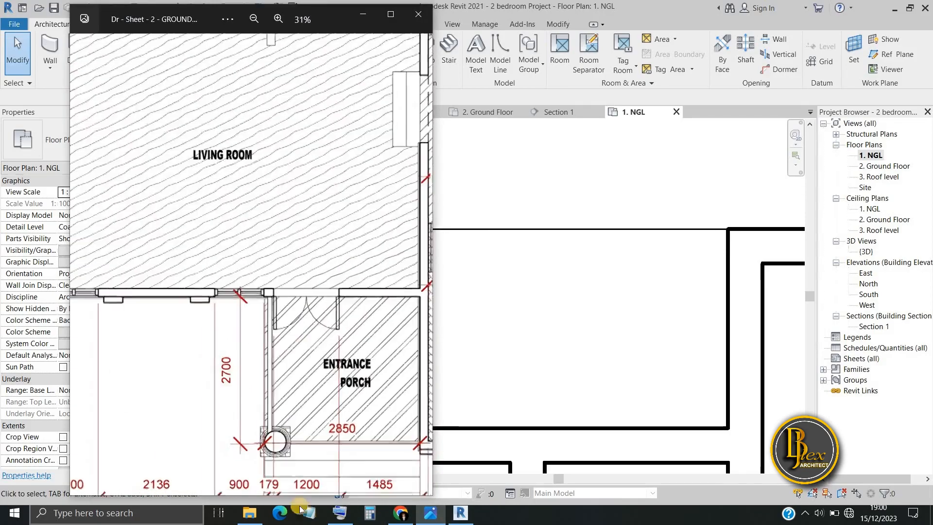
pyautogui.scroll(4, 299, 156)
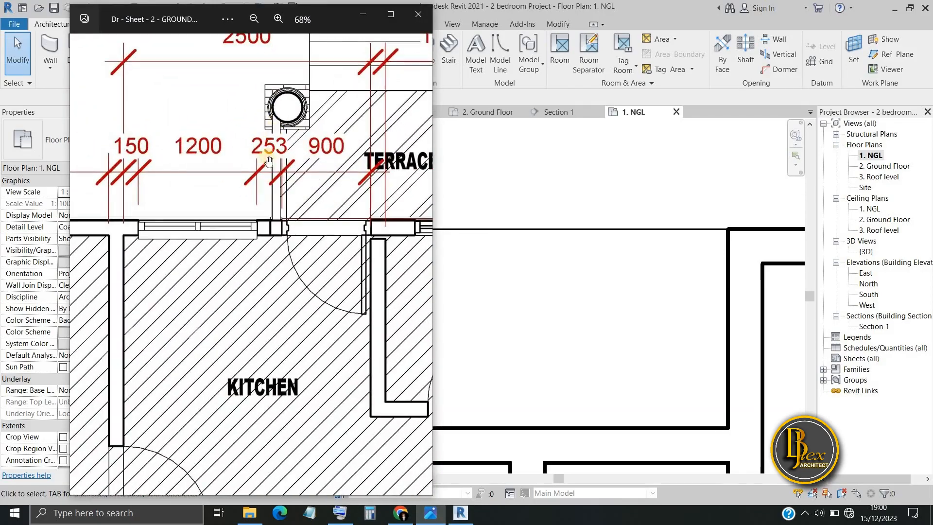
pyautogui.click(363, 15)
pyautogui.moveTo(410, 384); pyautogui.dragTo(347, 320, button='middle')
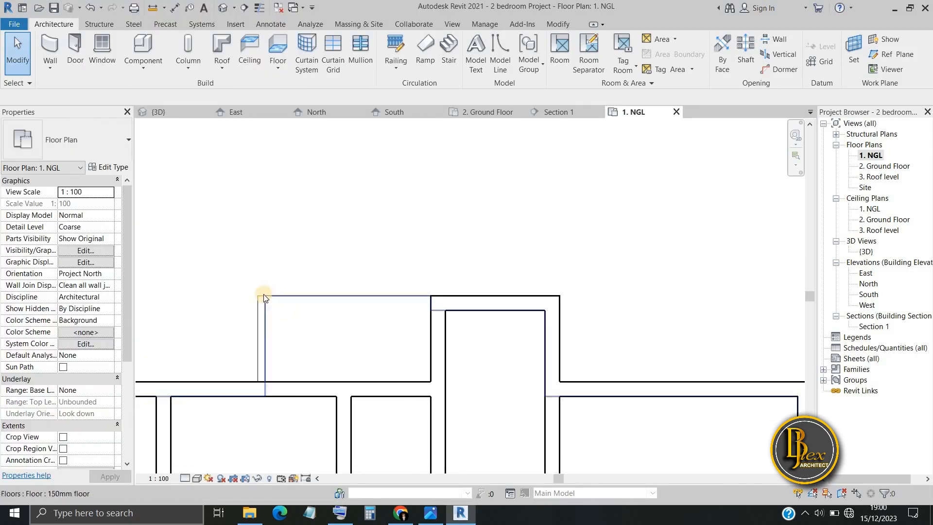
pyautogui.doubleClick(53, 24)
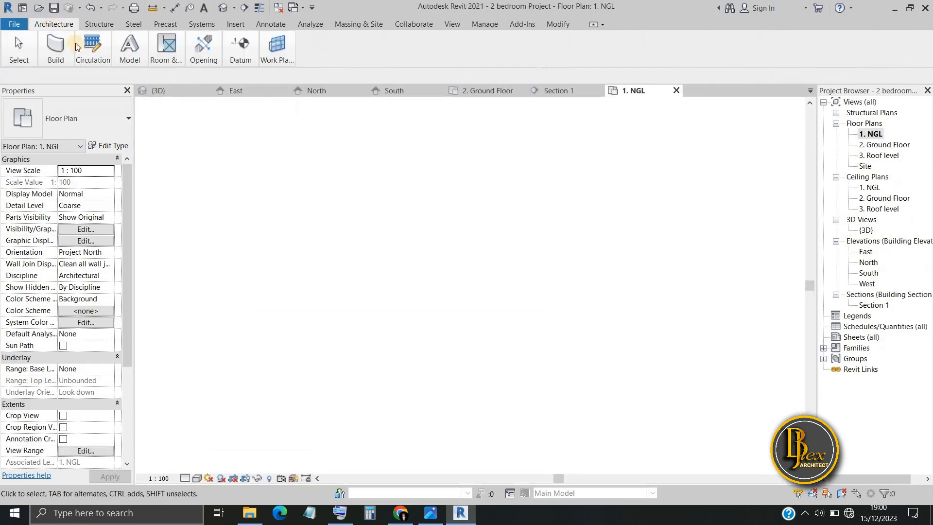
pyautogui.doubleClick(53, 25)
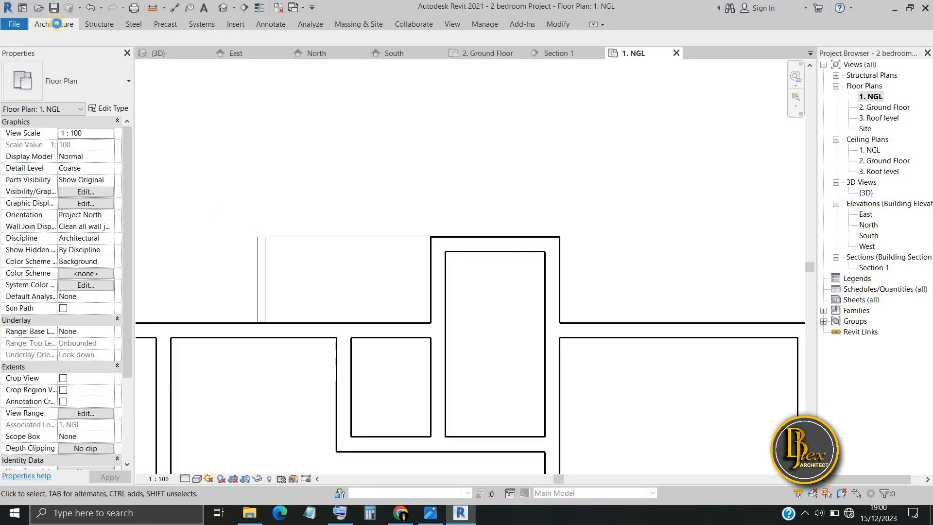
pyautogui.doubleClick(54, 24)
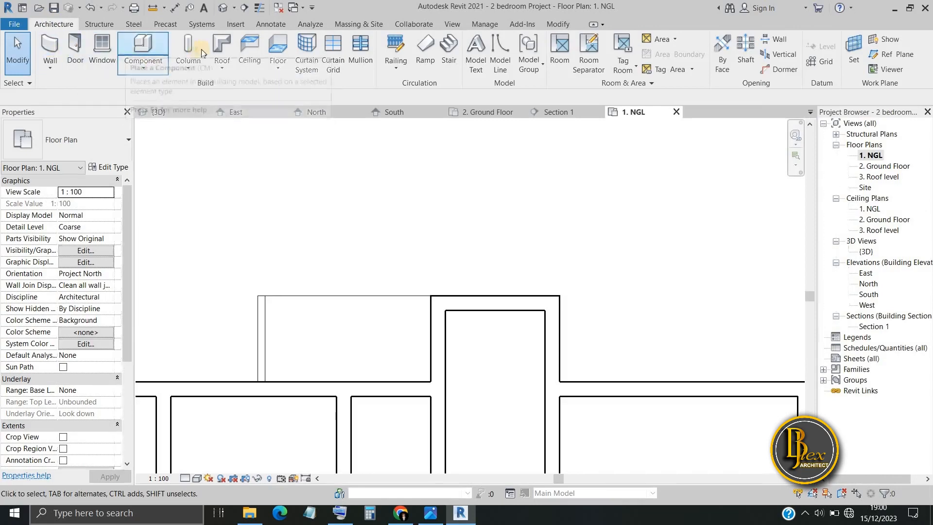
pyautogui.click(144, 69)
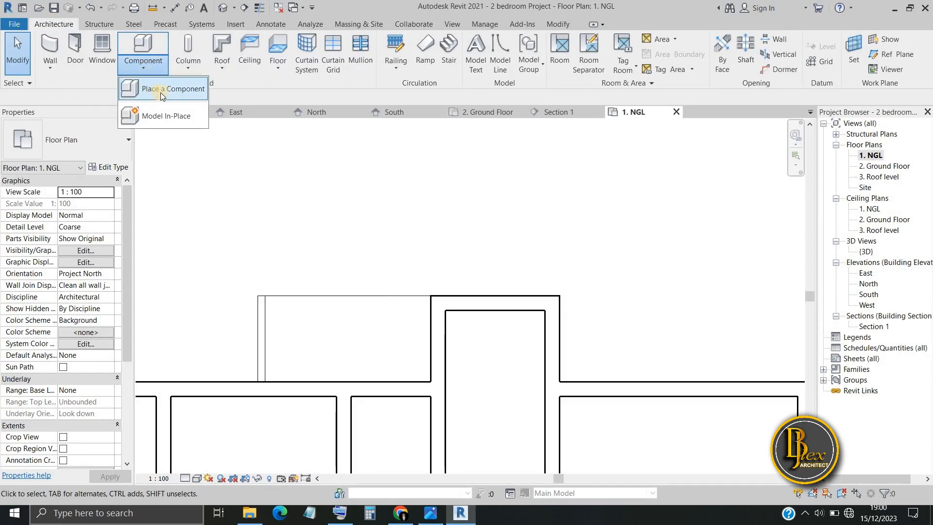
pyautogui.click(169, 118)
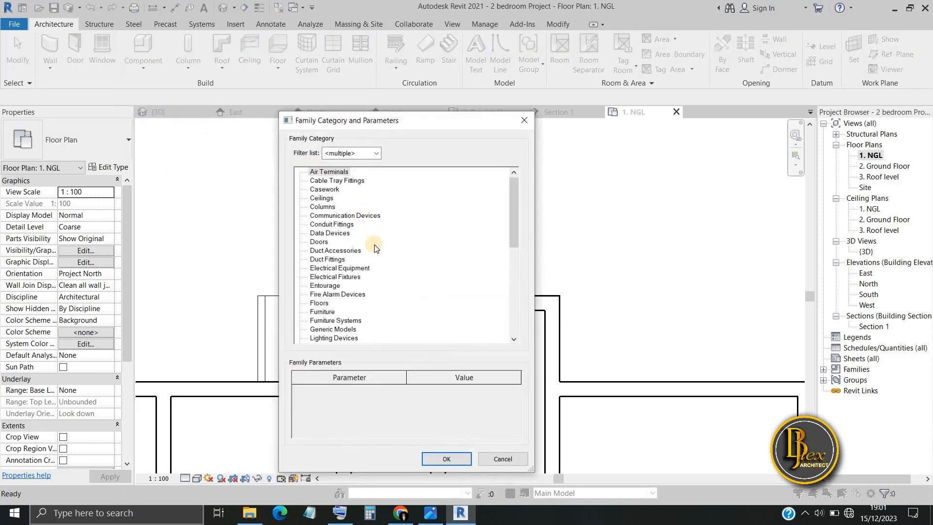
pyautogui.scroll(-6, 375, 248)
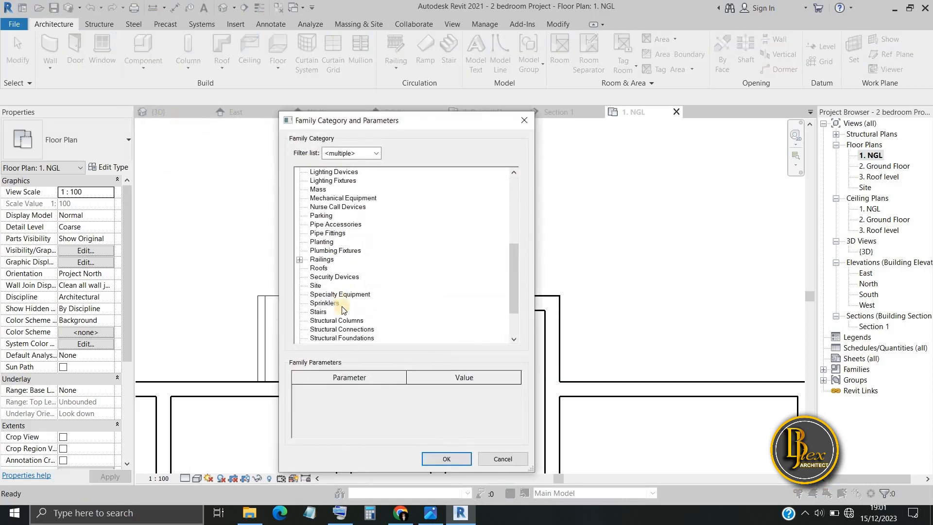
pyautogui.scroll(-1, 327, 322)
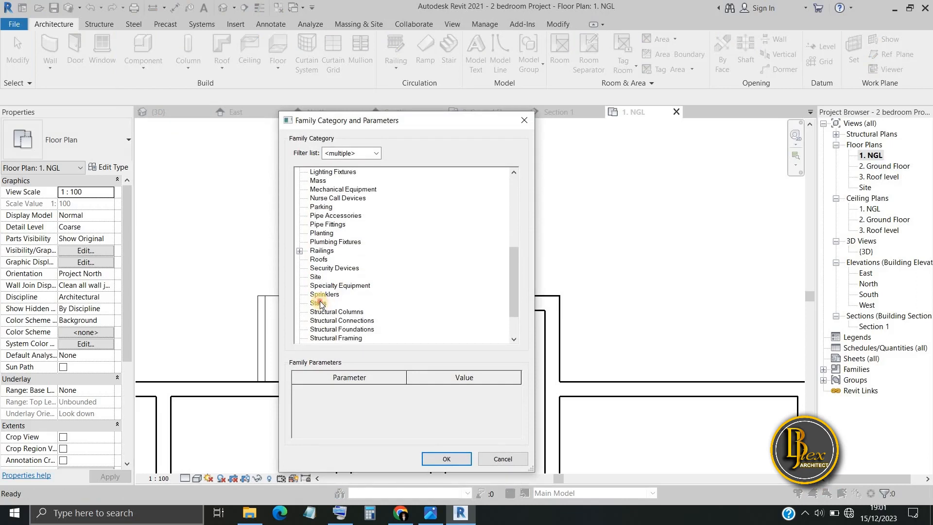
pyautogui.click(448, 459)
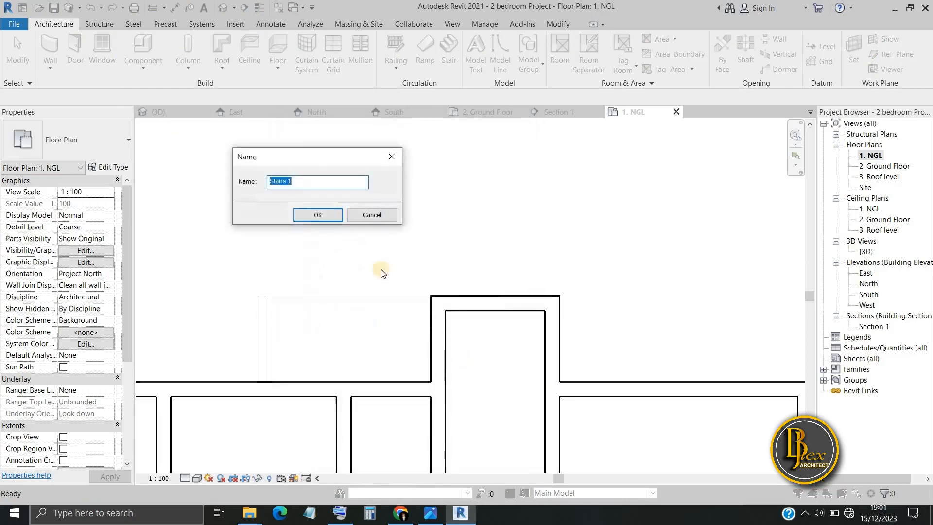
pyautogui.click(327, 217)
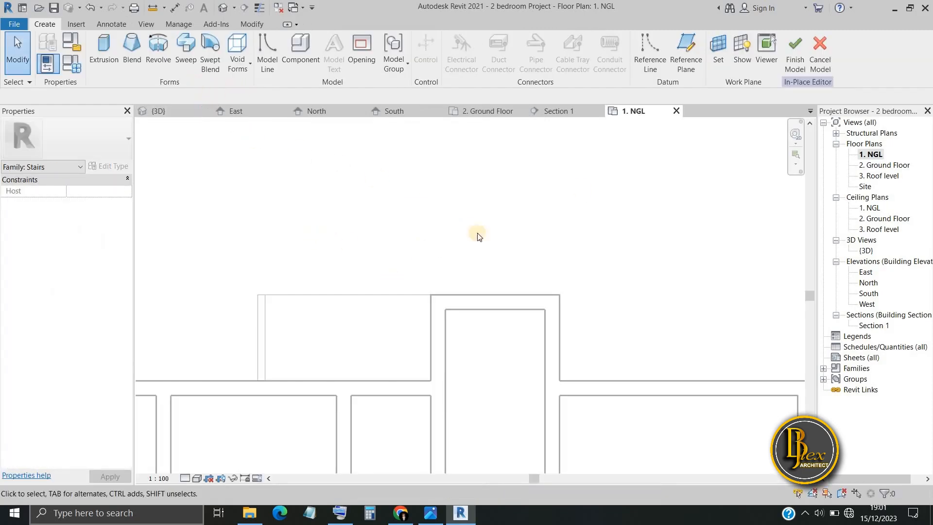
pyautogui.click(676, 112)
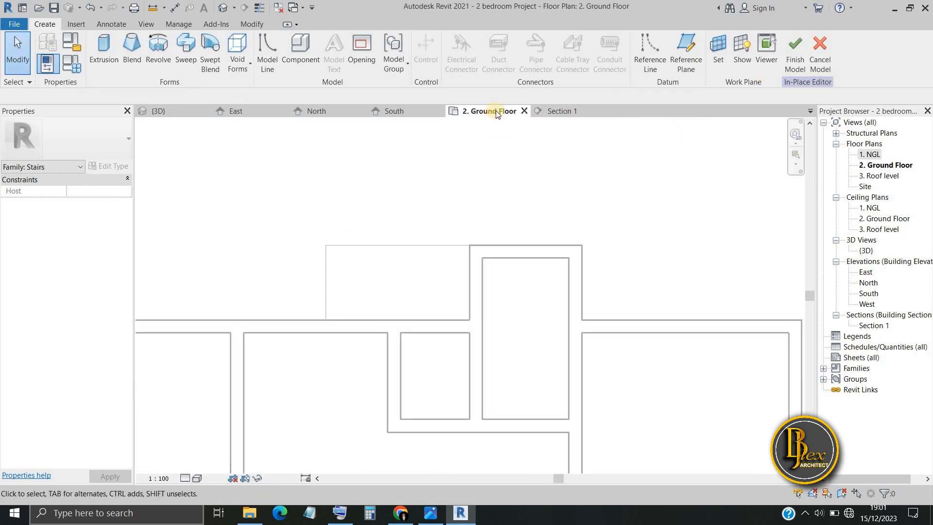
pyautogui.click(830, 52)
# Start an in-place model in the Stairs category, named Stairs 1, in the 2. Ground Floor plan
pyautogui.scroll(-3, 598, 305)
pyautogui.moveTo(598, 304); pyautogui.dragTo(467, 273, button='middle')
pyautogui.scroll(-3, 501, 255)
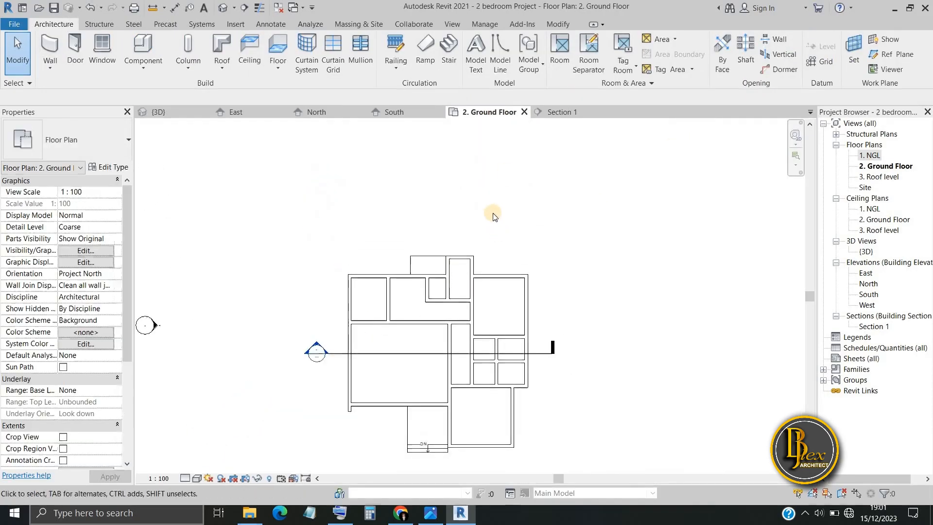
pyautogui.scroll(3, 493, 216)
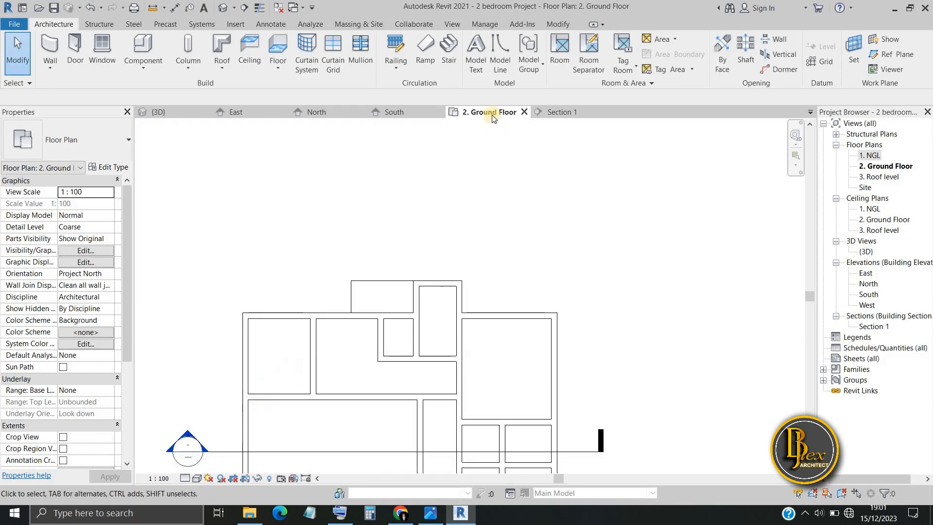
pyautogui.click(893, 166)
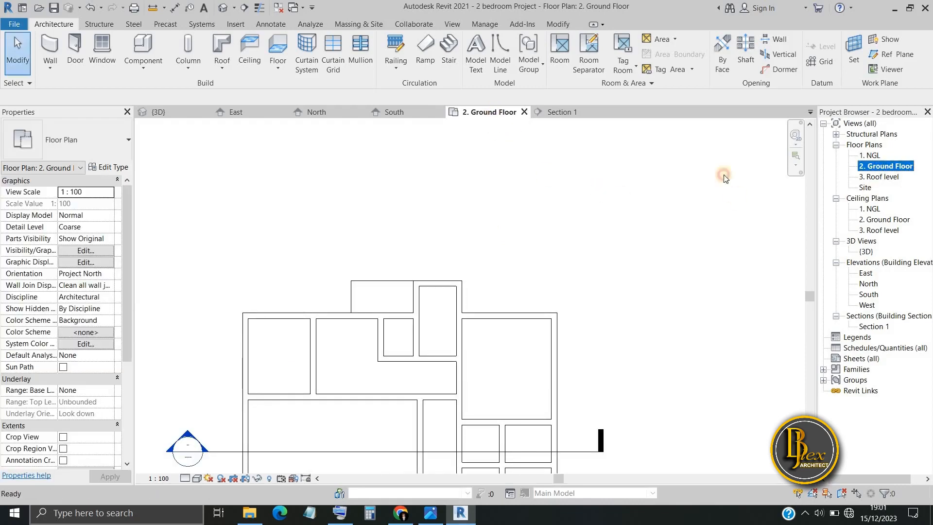
pyautogui.scroll(4, 371, 297)
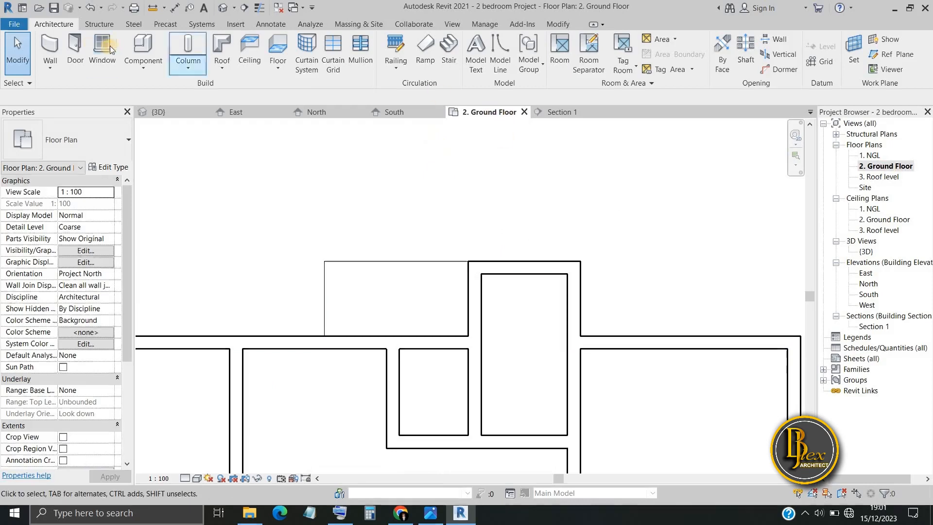
pyautogui.click(144, 67)
pyautogui.click(156, 117)
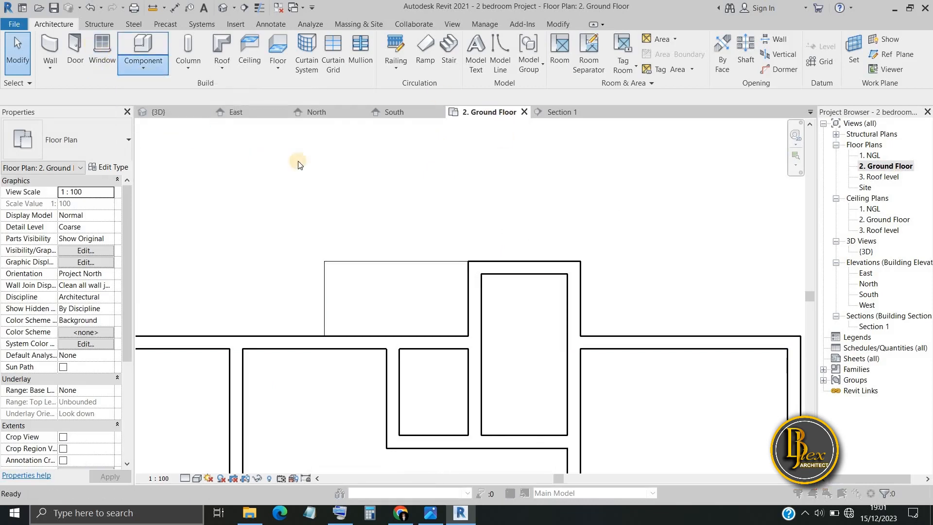
pyautogui.scroll(-2, 321, 311)
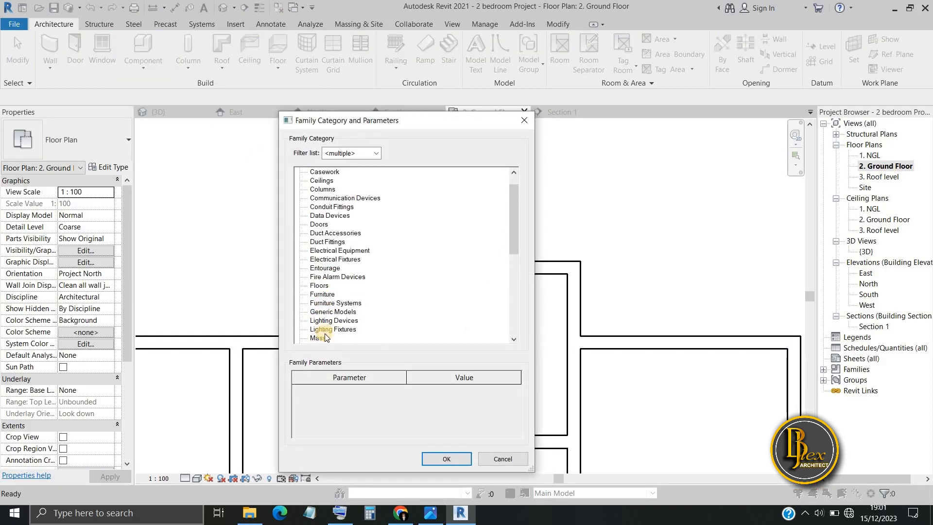
pyautogui.scroll(-3, 325, 306)
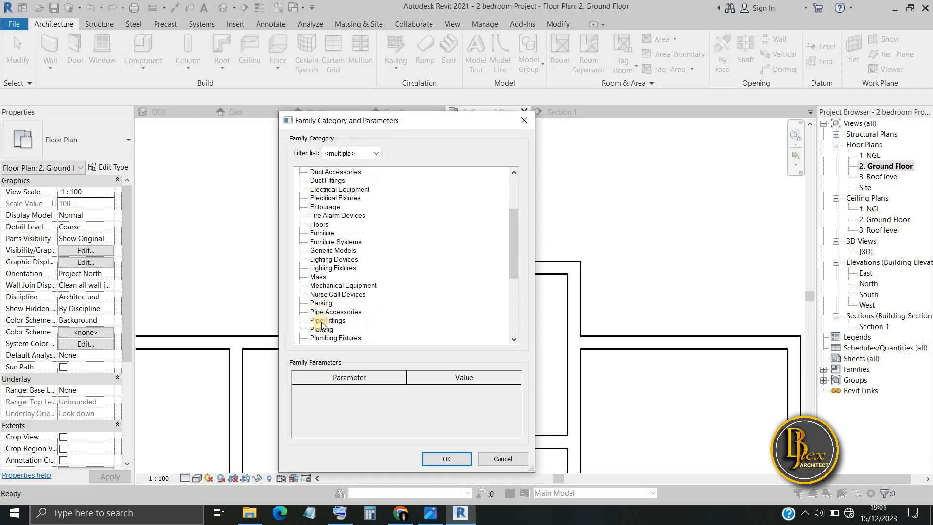
pyautogui.scroll(-1, 319, 333)
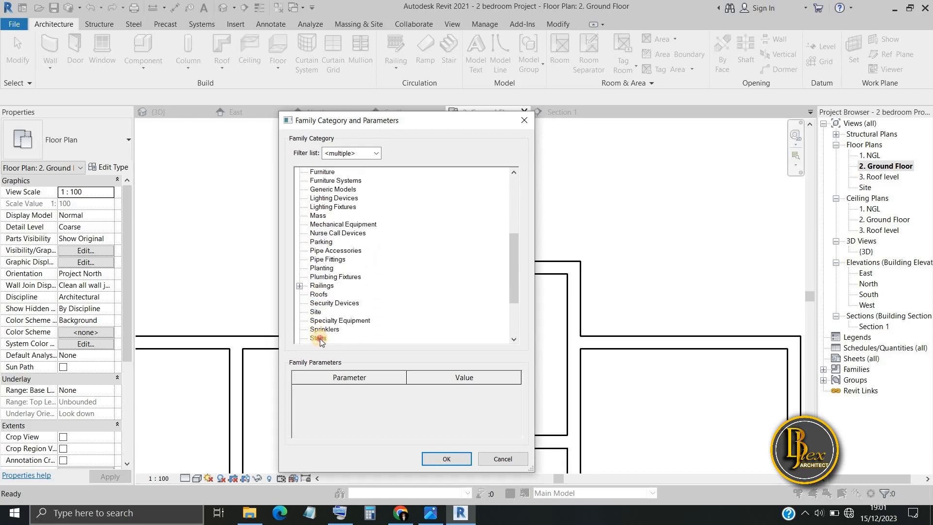
pyautogui.click(319, 338)
pyautogui.click(445, 457)
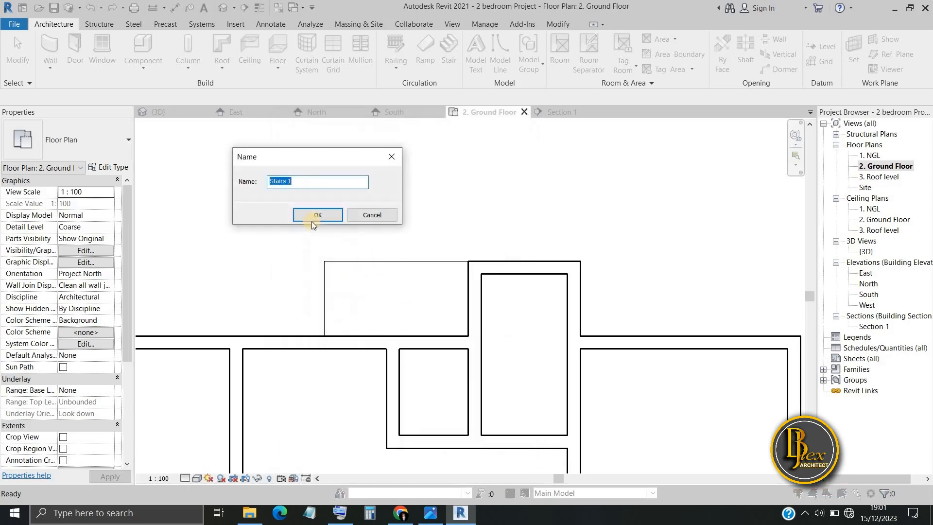
pyautogui.press('Return')
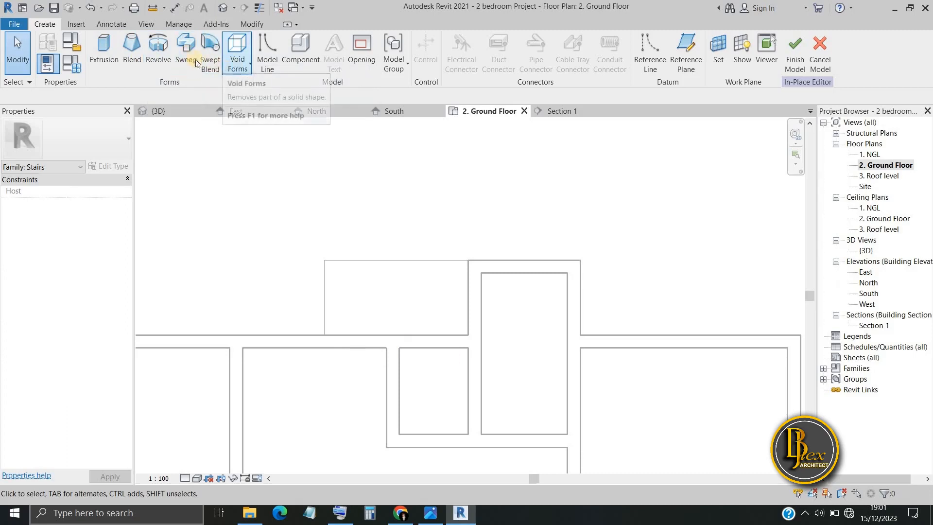
# Start a Sweep for the rear porch steps and open its path for sketching
pyautogui.click(186, 49)
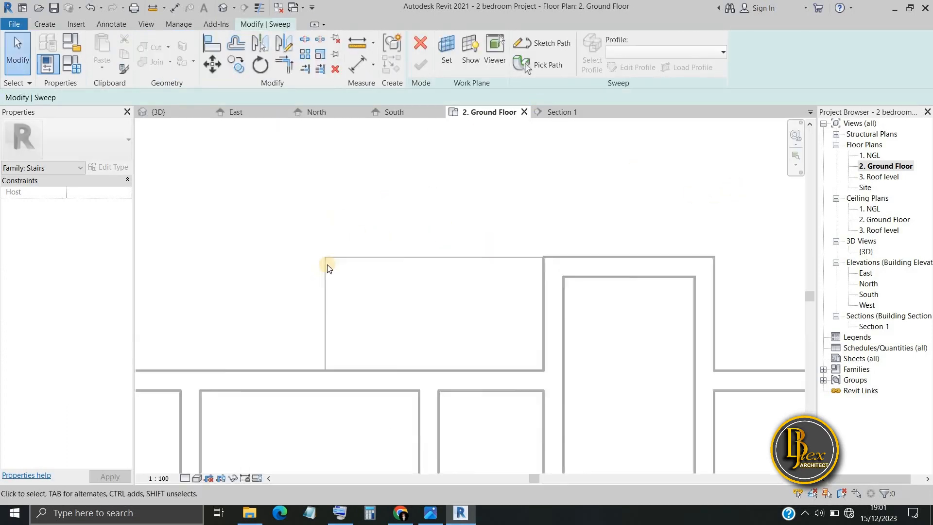
pyautogui.scroll(3, 242, 302)
pyautogui.scroll(2, 230, 289)
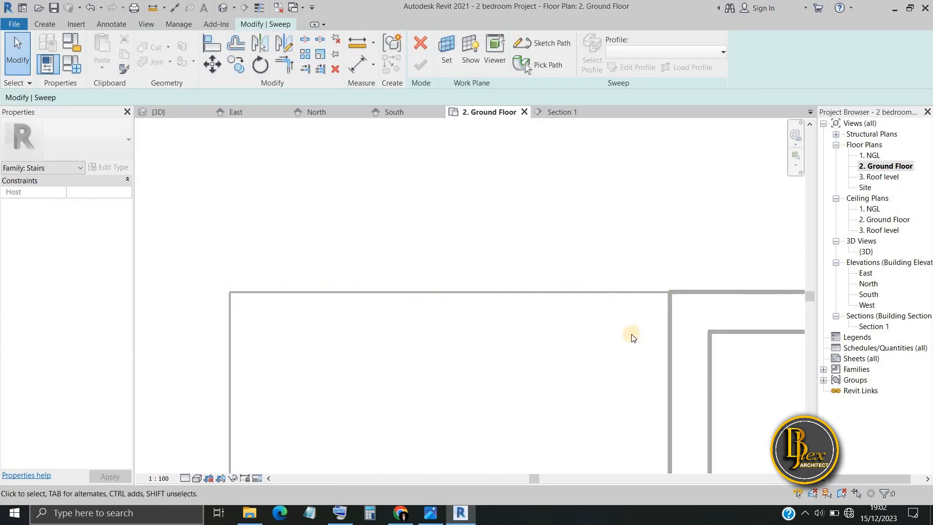
pyautogui.scroll(-2, 704, 334)
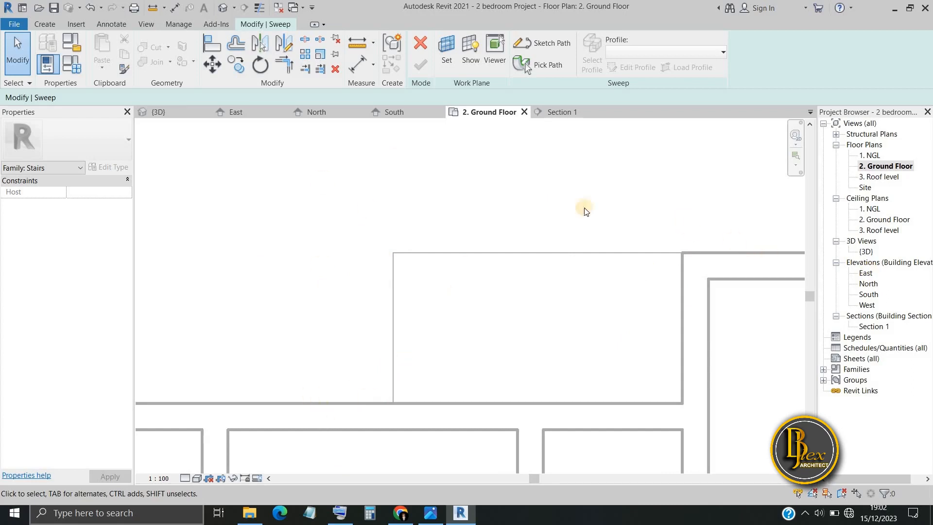
pyautogui.click(171, 25)
pyautogui.click(115, 24)
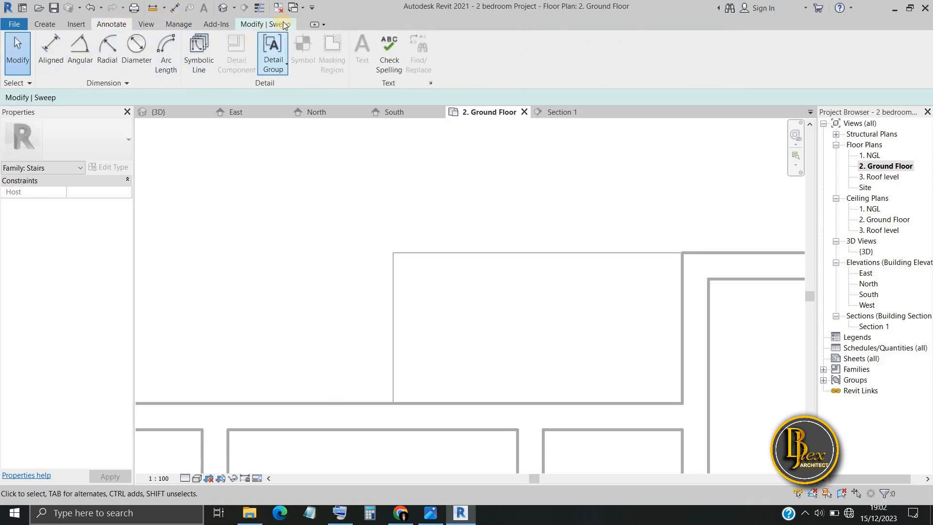
pyautogui.click(267, 24)
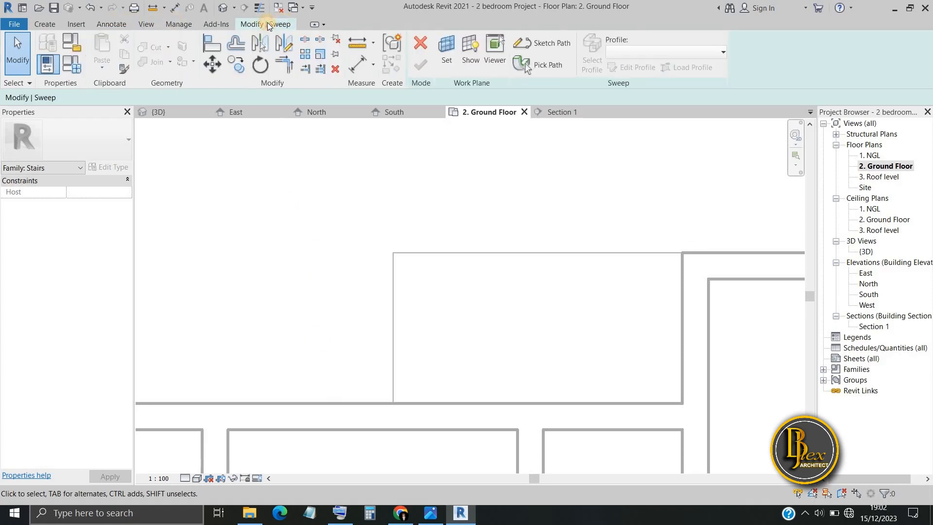
pyautogui.click(551, 53)
# Check the rear terrace steps and the entrance porch on the ground floor reference drawing
pyautogui.hotkey('alt', 'Tab')
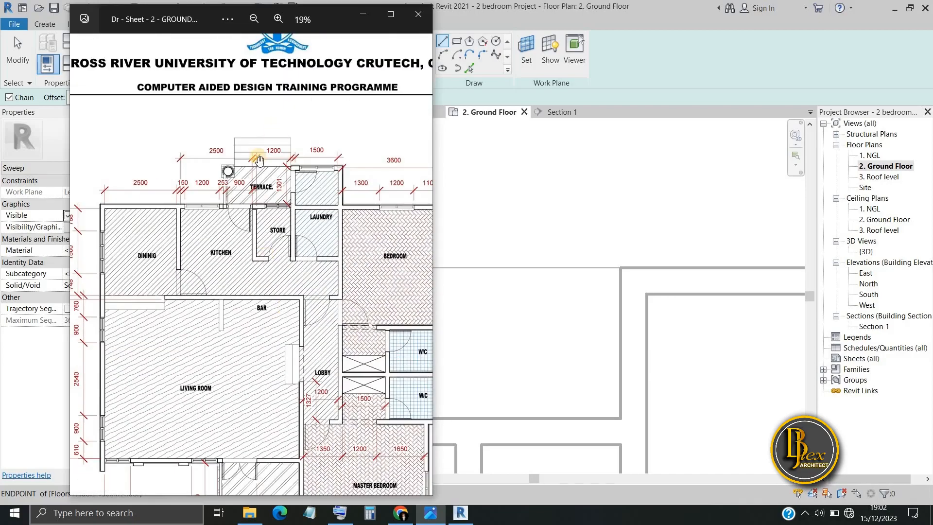
pyautogui.scroll(5, 259, 161)
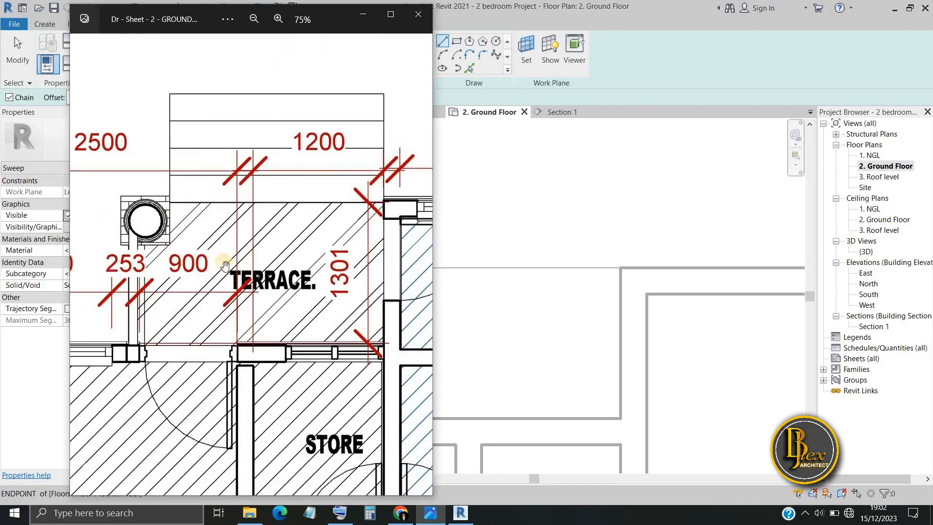
pyautogui.scroll(-5, 225, 266)
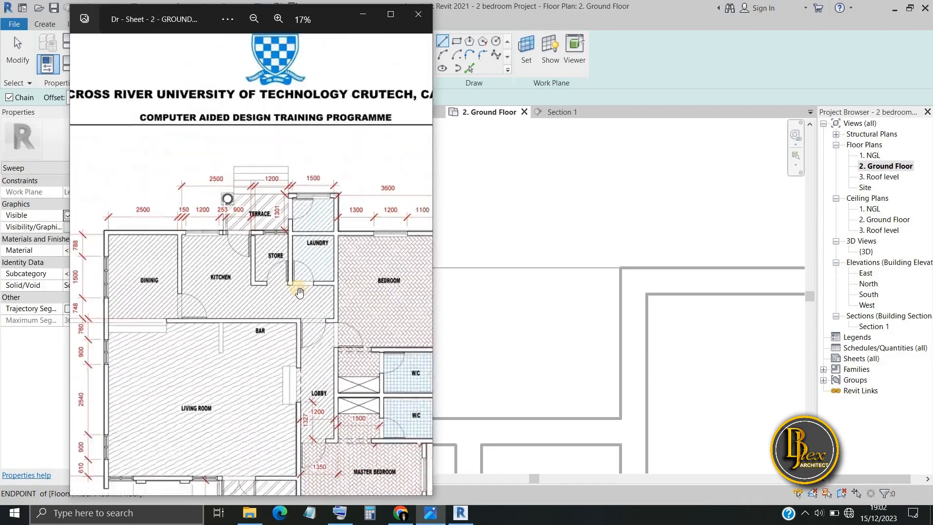
pyautogui.scroll(3, 246, 384)
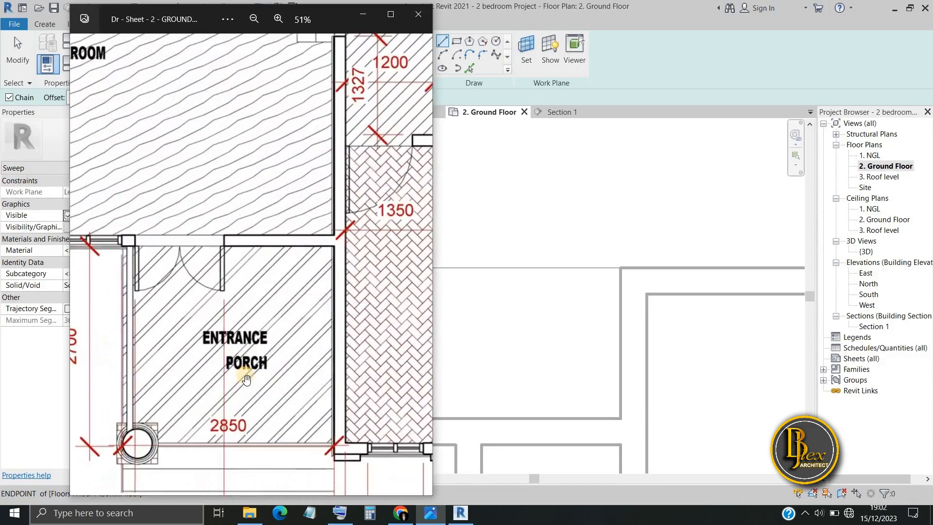
pyautogui.scroll(-3, 246, 379)
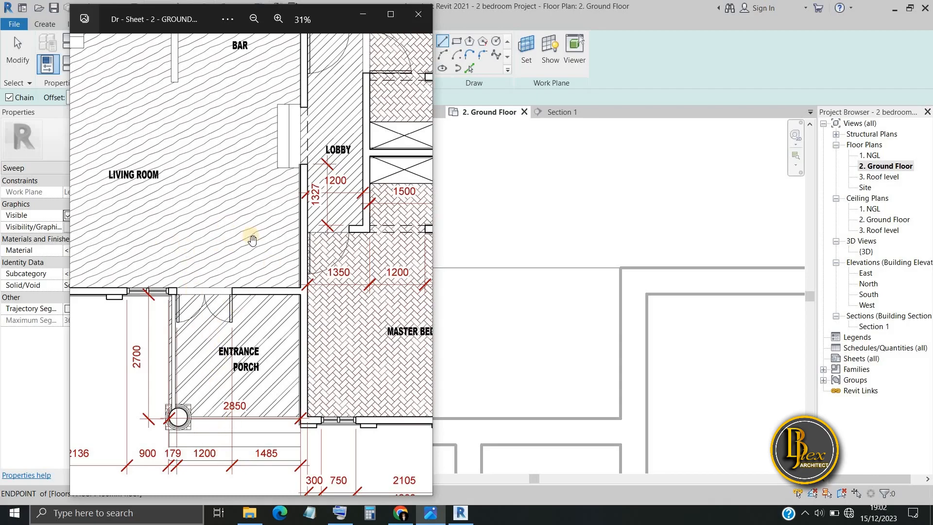
# Examine the steps between dining and living room and those at the lobby opening on the reference drawing
pyautogui.scroll(-1, 237, 270)
pyautogui.moveTo(237, 272); pyautogui.dragTo(354, 444)
pyautogui.scroll(3, 201, 268)
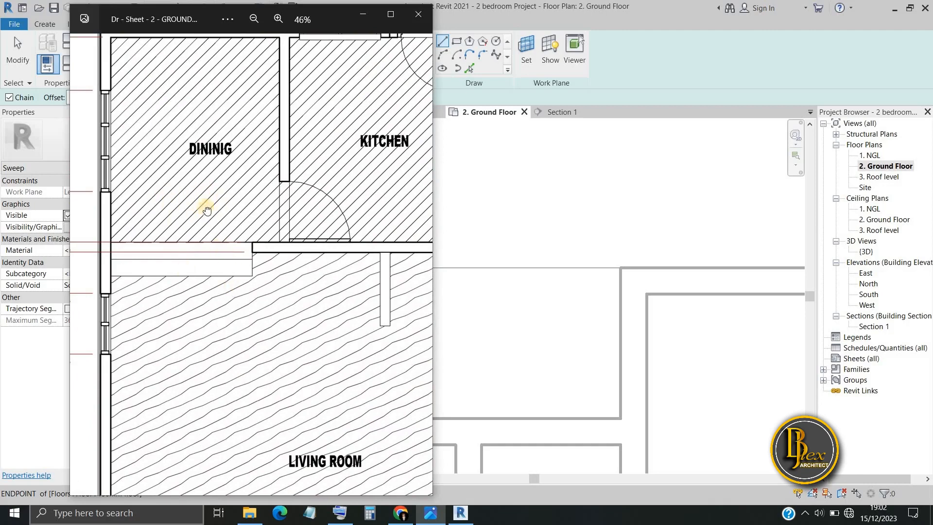
pyautogui.moveTo(208, 211)
pyautogui.mouseDown()
pyautogui.moveTo(202, 205)
pyautogui.moveTo(212, 206)
pyautogui.mouseUp()
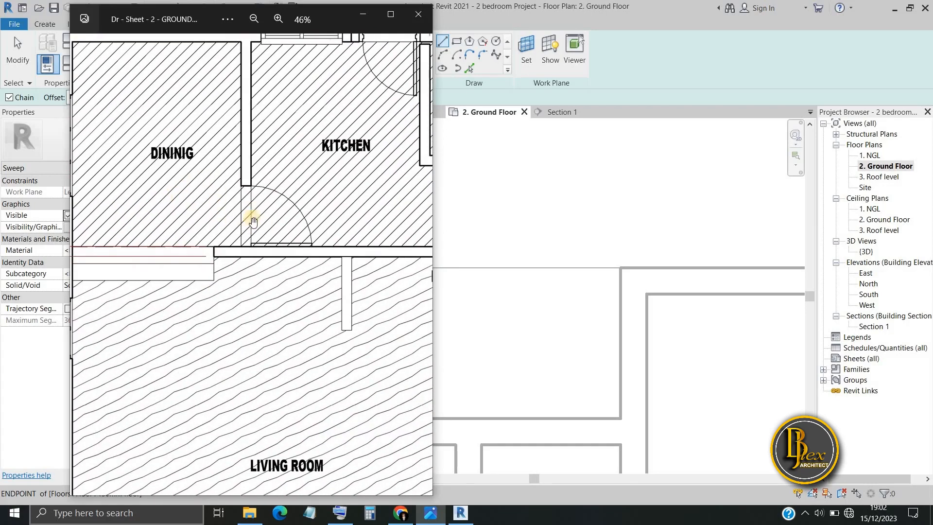
pyautogui.scroll(-2, 253, 240)
pyautogui.moveTo(250, 240); pyautogui.dragTo(137, 145)
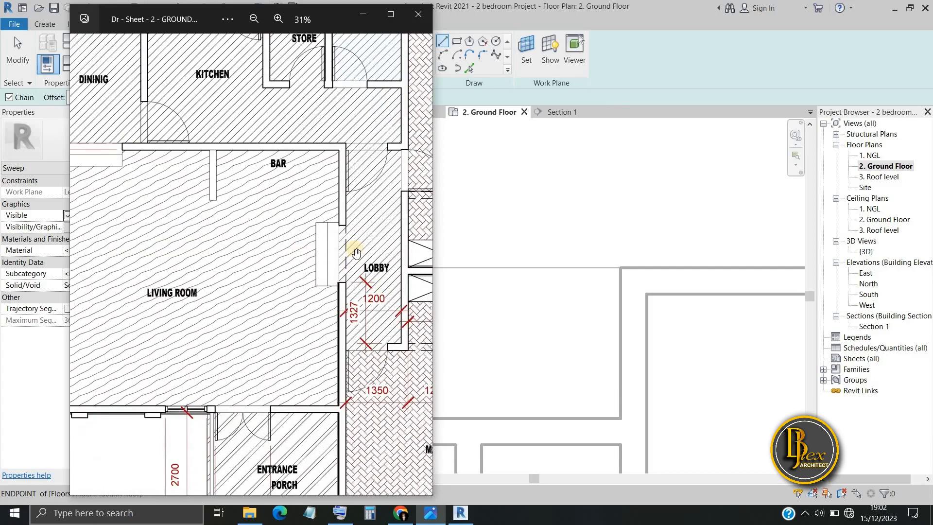
pyautogui.scroll(3, 366, 256)
pyautogui.moveTo(258, 134); pyautogui.dragTo(340, 331)
pyautogui.scroll(-3, 275, 248)
pyautogui.moveTo(363, 230); pyautogui.dragTo(293, 326)
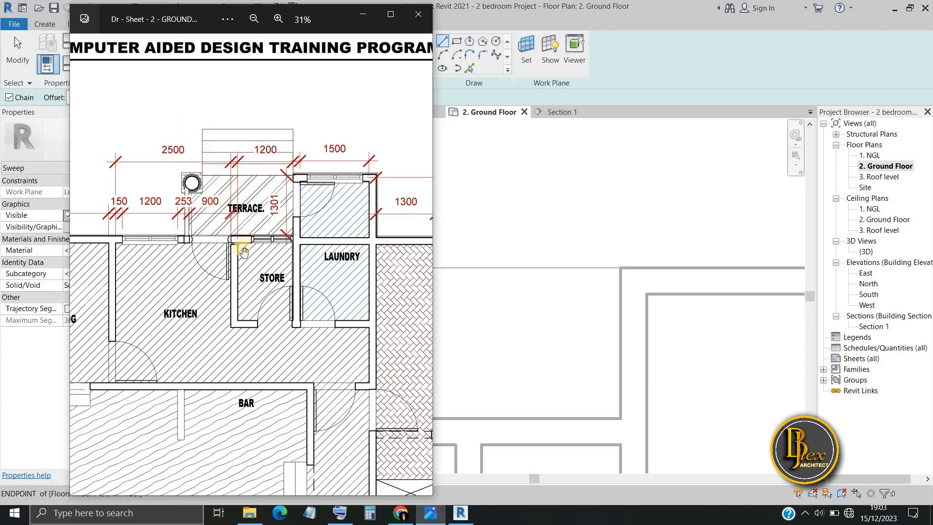
# Compare the terrace steps with the indoor dining and lobby steps across the reference drawing, and return to the Revit model
pyautogui.scroll(-2, 243, 251)
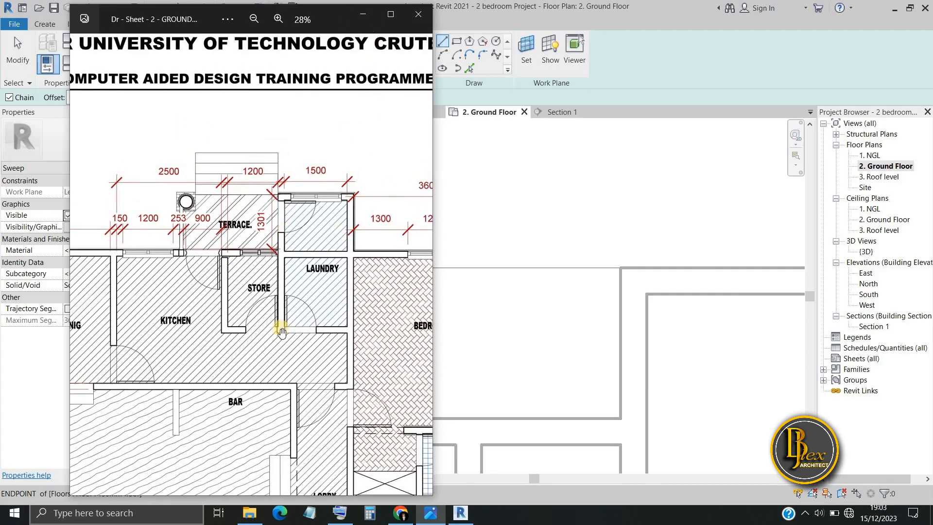
pyautogui.scroll(-4, 284, 327)
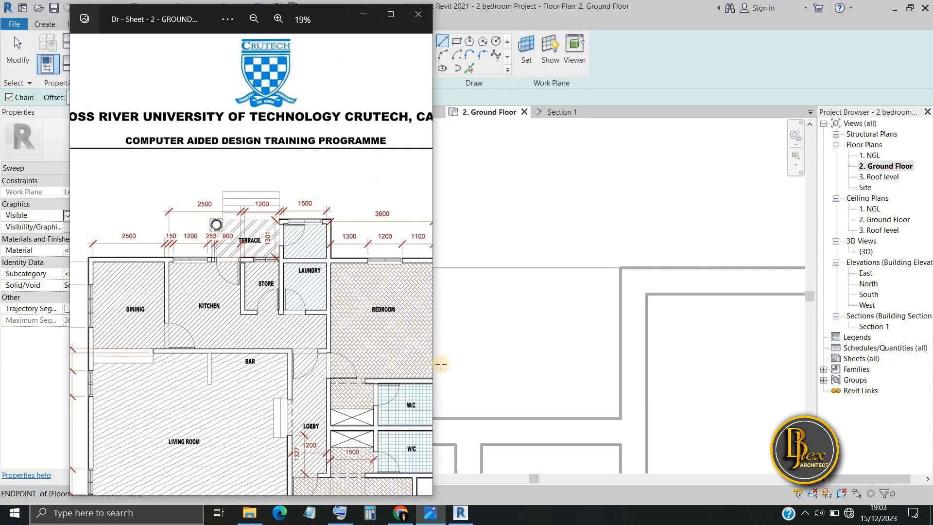
pyautogui.scroll(-1, 287, 377)
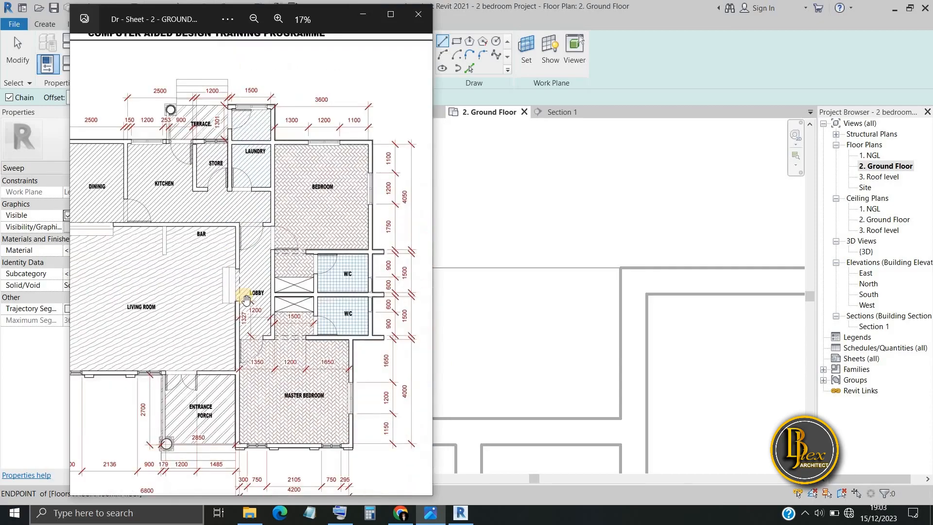
pyautogui.scroll(-1, 248, 307)
pyautogui.scroll(3, 192, 232)
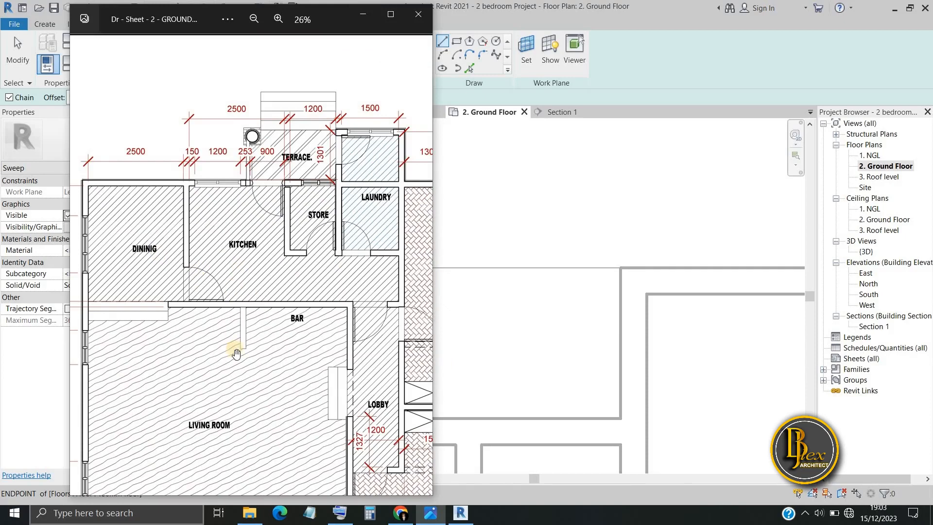
pyautogui.moveTo(175, 331); pyautogui.dragTo(174, 302)
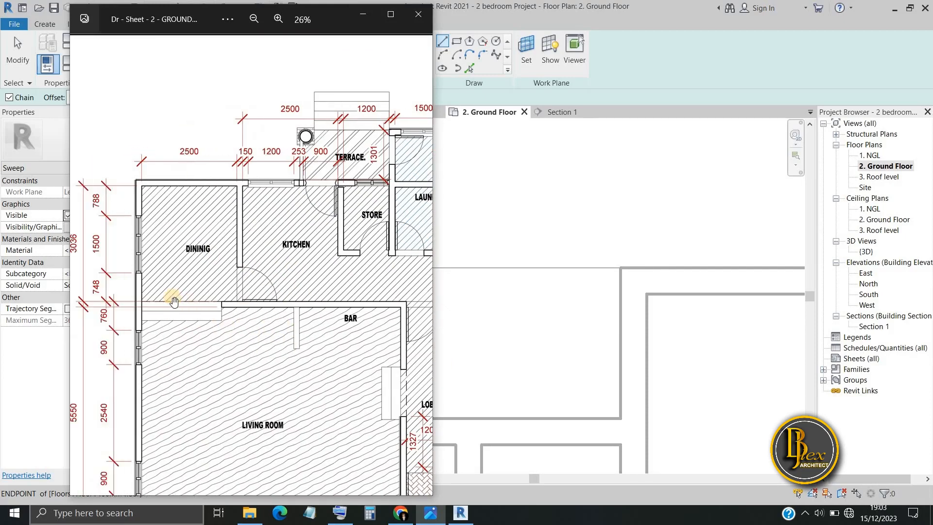
pyautogui.scroll(3, 169, 317)
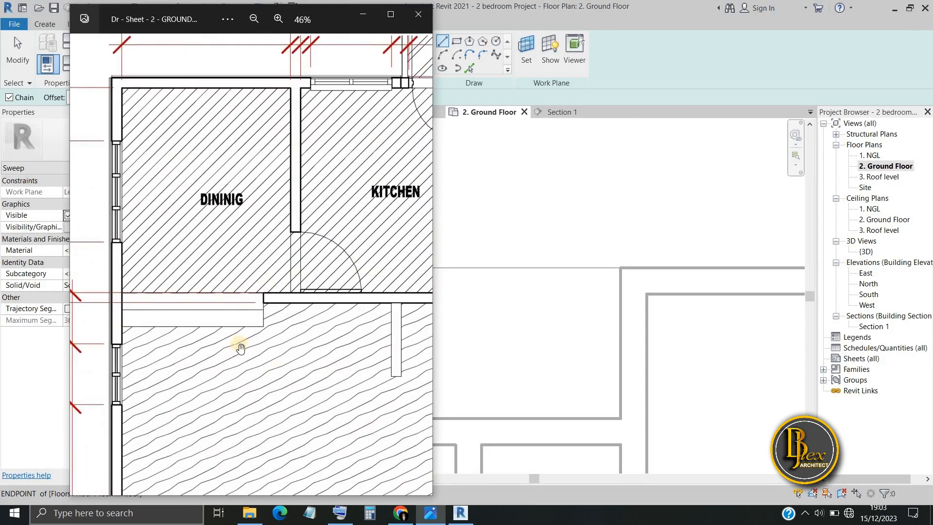
pyautogui.scroll(-1, 210, 316)
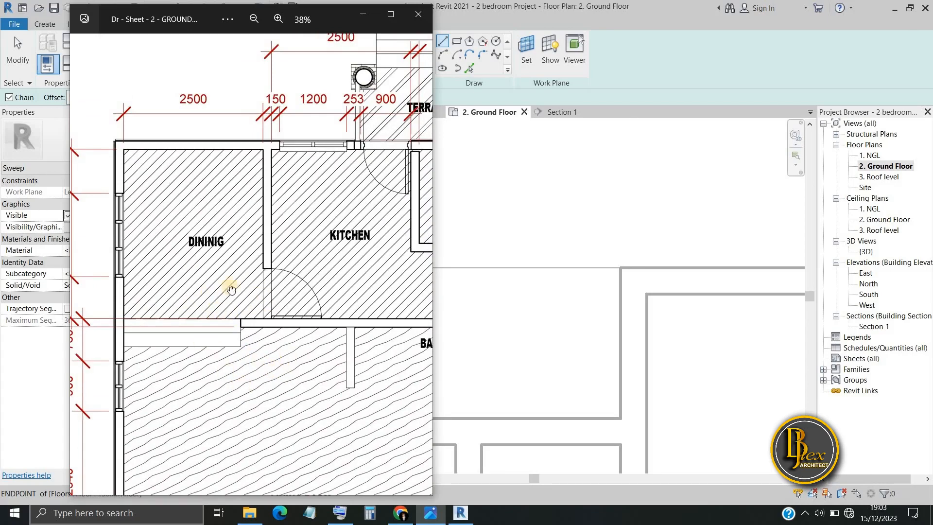
pyautogui.scroll(-1, 231, 290)
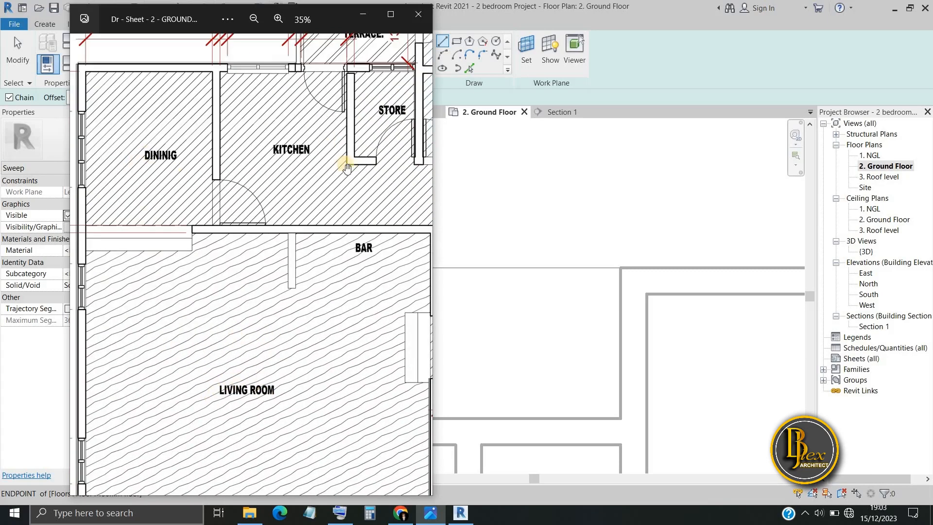
pyautogui.scroll(-1, 245, 398)
pyautogui.moveTo(245, 397); pyautogui.dragTo(109, 354)
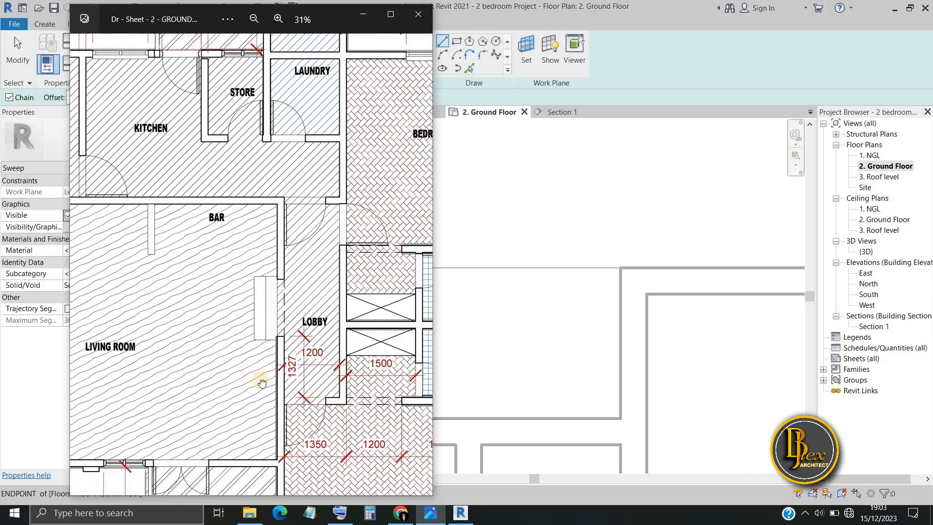
pyautogui.moveTo(262, 383); pyautogui.dragTo(149, 353)
pyautogui.scroll(-2, 199, 365)
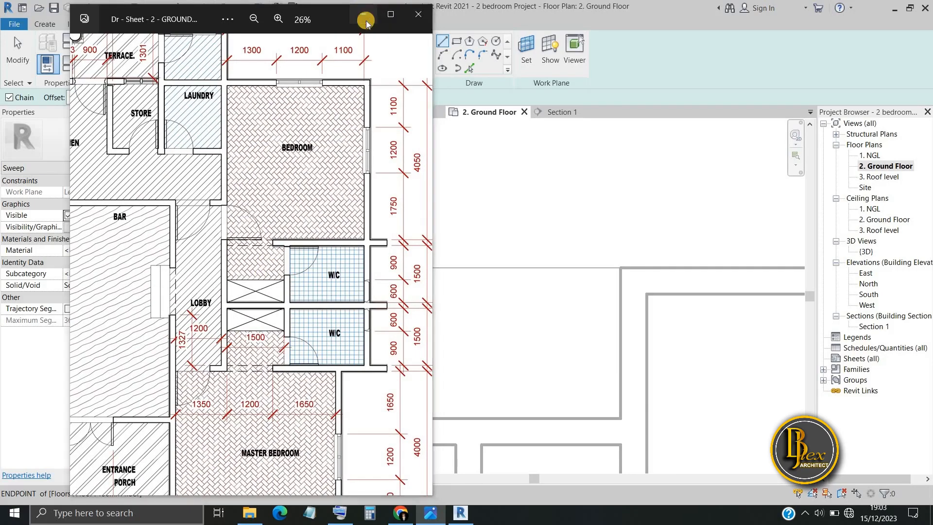
pyautogui.click(365, 13)
# Draw the sweep path along the rear porch slab's outer edge, from its free corner to the projecting room's wall corner, and finish the path
pyautogui.scroll(-1, 416, 430)
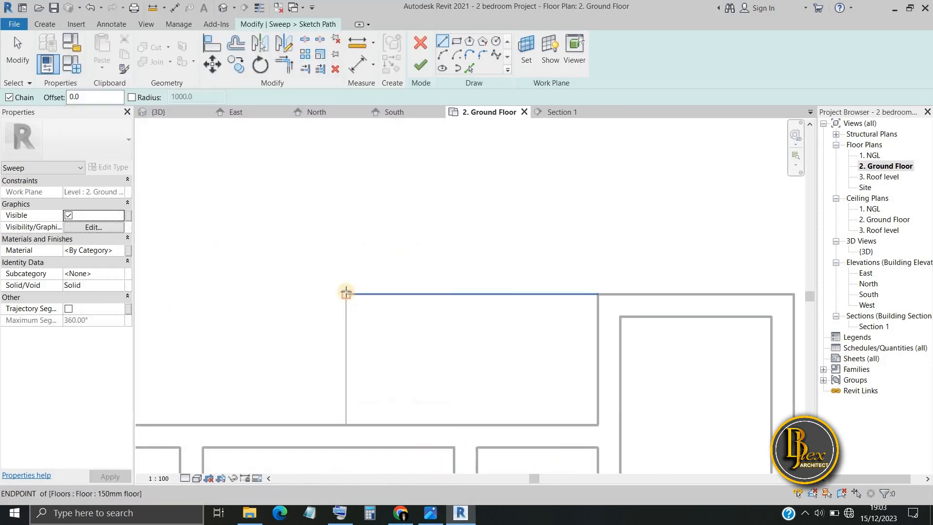
pyautogui.click(346, 293)
pyautogui.click(598, 294)
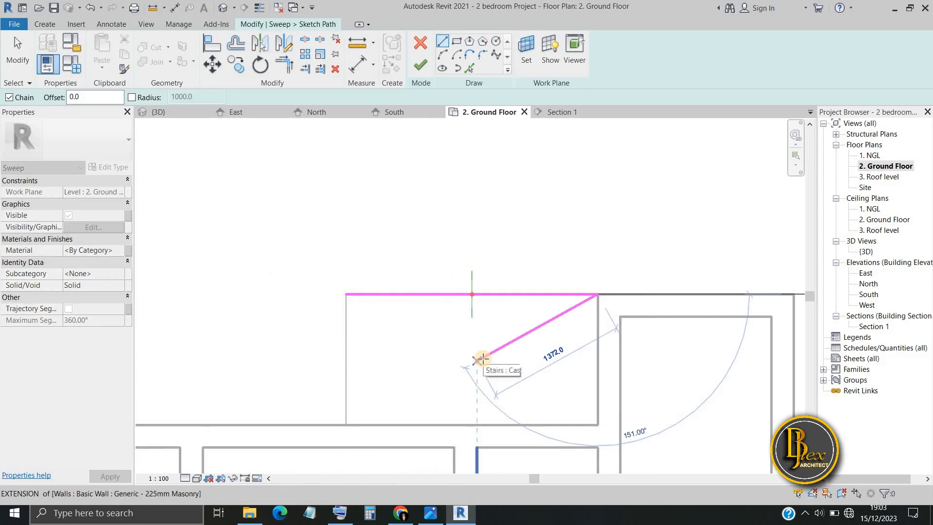
pyautogui.press('Escape')
pyautogui.moveTo(421, 414); pyautogui.dragTo(411, 407, button='middle')
pyautogui.scroll(-1, 410, 407)
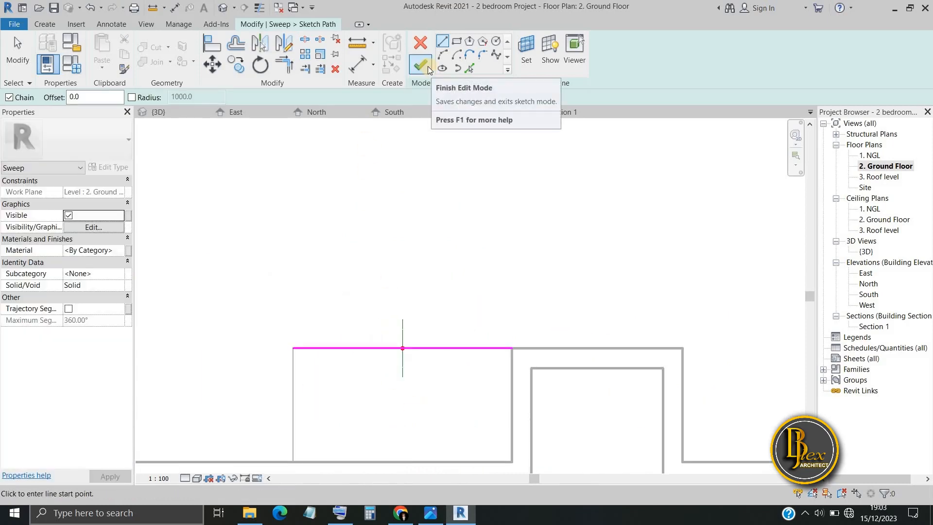
pyautogui.click(428, 67)
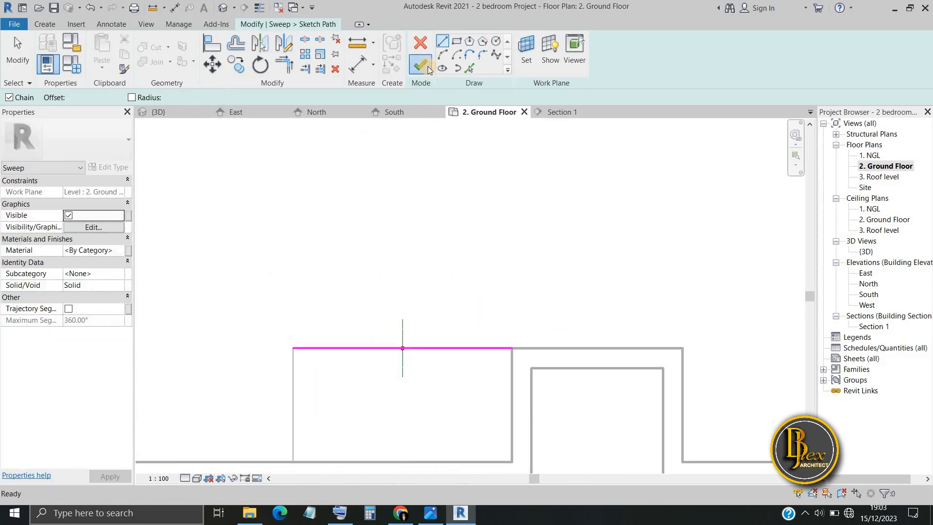
# Open the sweep profile in the East elevation and draw its vertical back line from the Ground Floor level down to the ground line
pyautogui.doubleClick(406, 352)
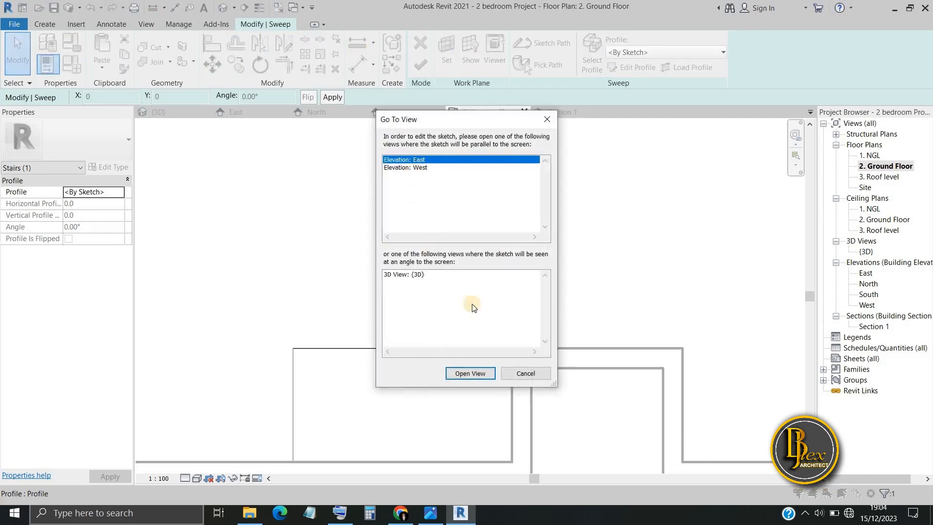
pyautogui.click(469, 372)
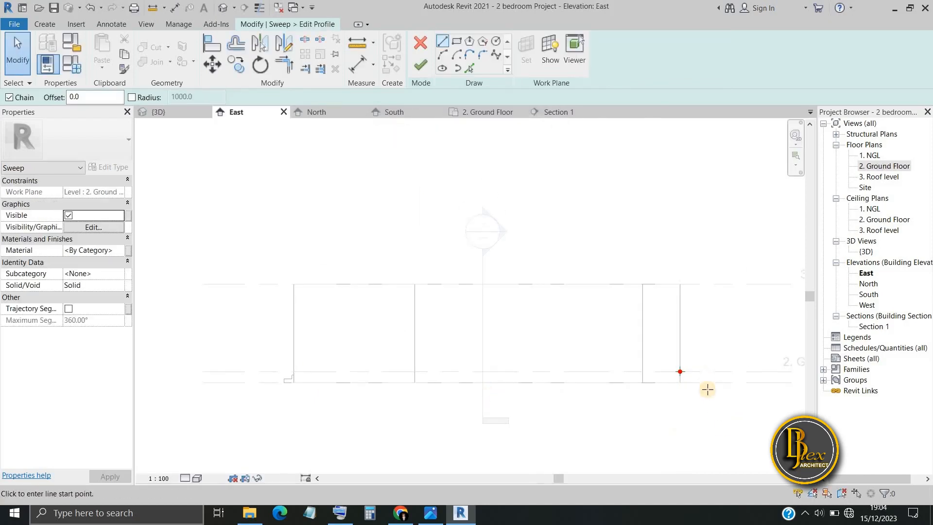
pyautogui.scroll(5, 683, 367)
pyautogui.click(469, 350)
pyautogui.scroll(-1, 467, 460)
pyautogui.moveTo(468, 459); pyautogui.dragTo(453, 308, button='middle')
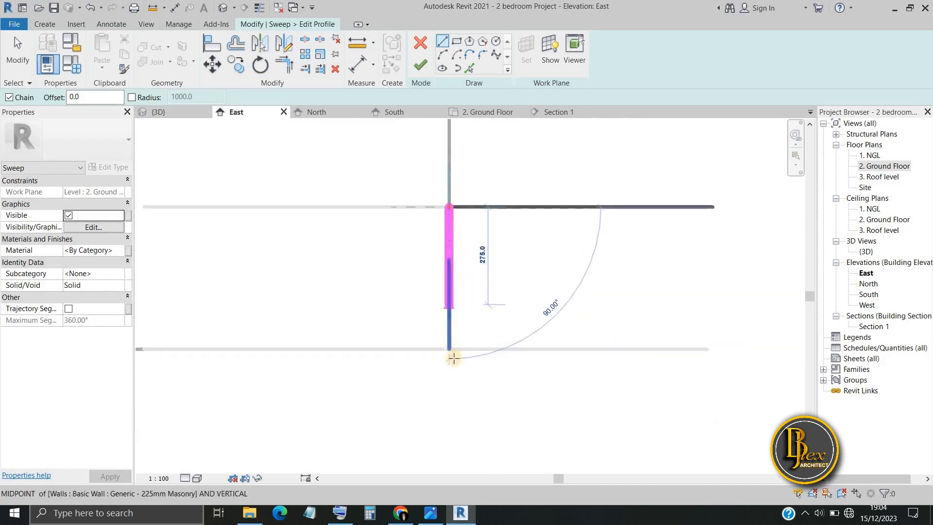
pyautogui.click(451, 349)
pyautogui.press('Escape')
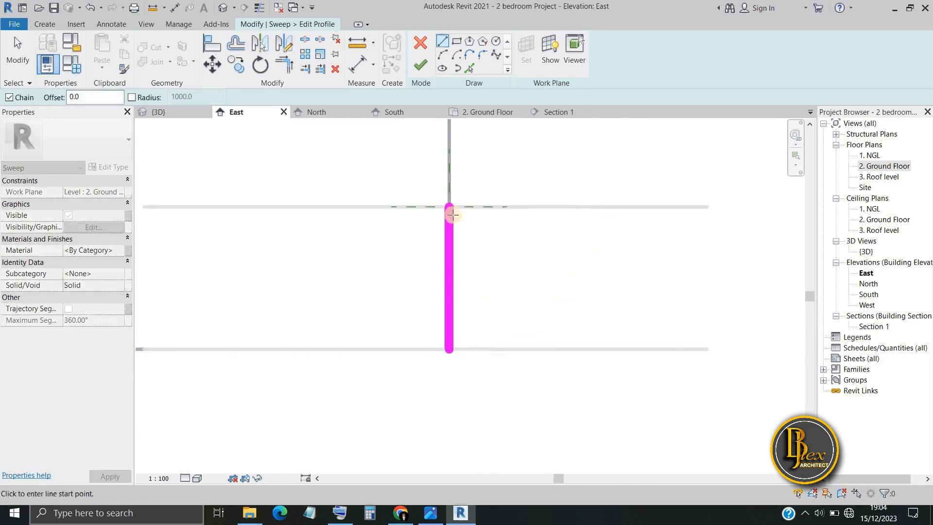
# Draw the first step of the profile outward from the back line's upper end, with a 300 mm tread and a 150 mm riser
pyautogui.click(449, 207)
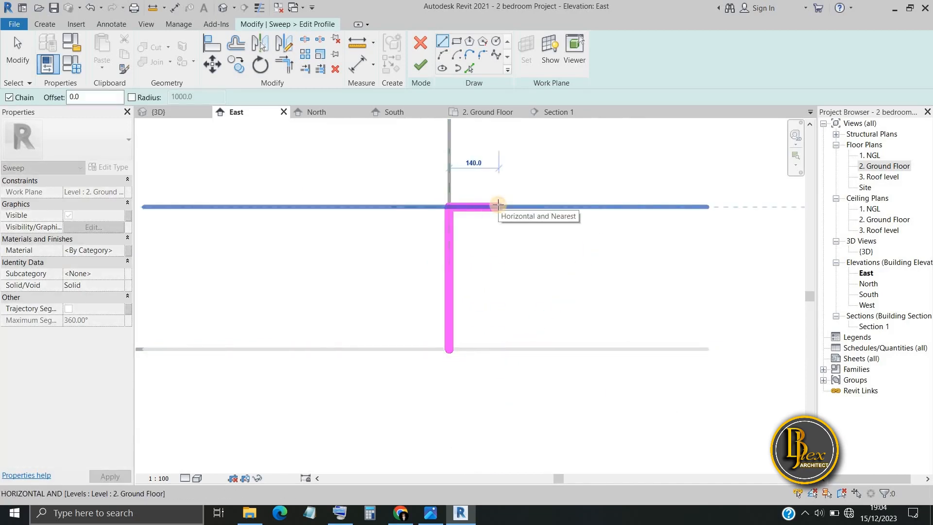
pyautogui.write('300')
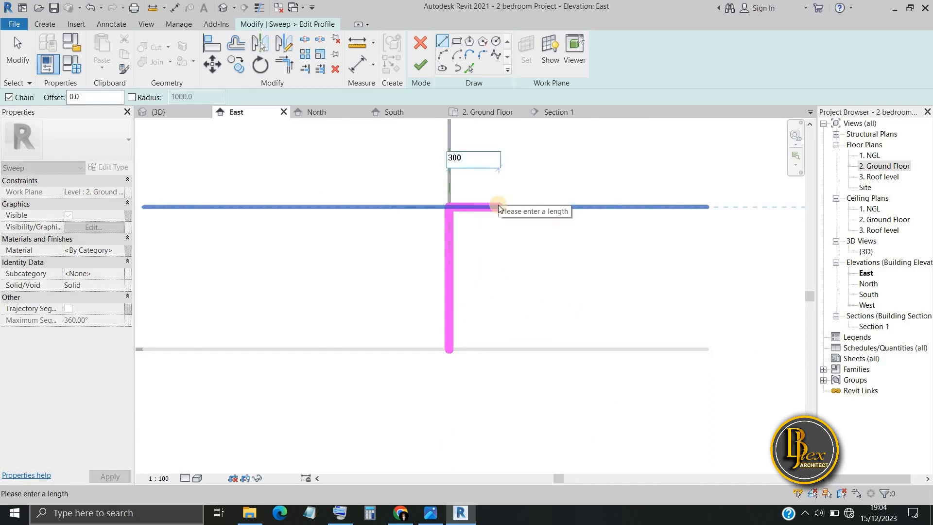
pyautogui.press('Return')
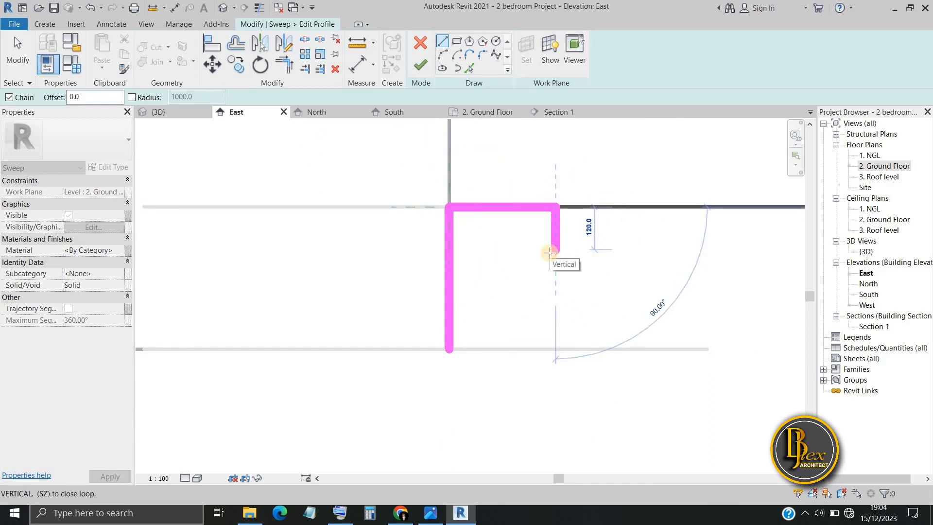
pyautogui.write('150')
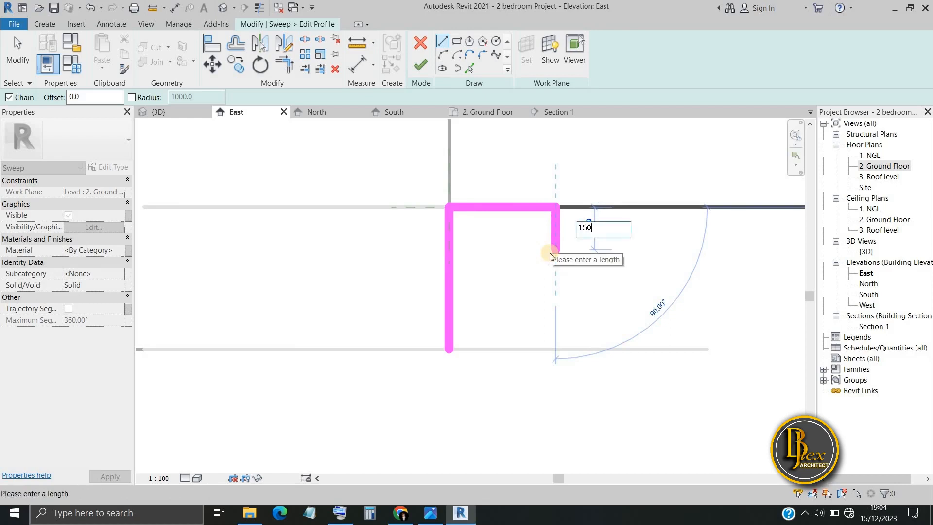
pyautogui.press('Return')
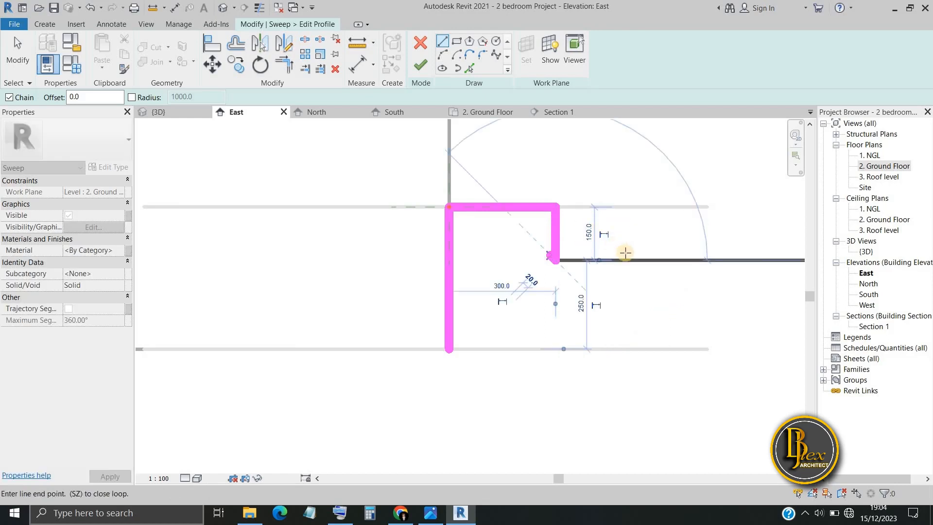
# Draw the second step of the sweep profile, with a 300 mm tread and a 150 mm riser
pyautogui.moveTo(621, 256); pyautogui.dragTo(532, 260, button='middle')
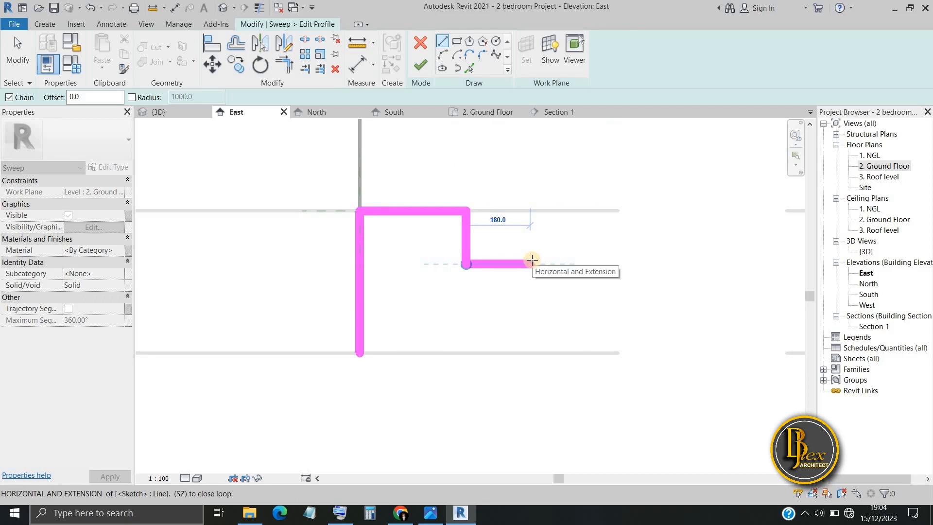
pyautogui.write('300')
pyautogui.press('Return')
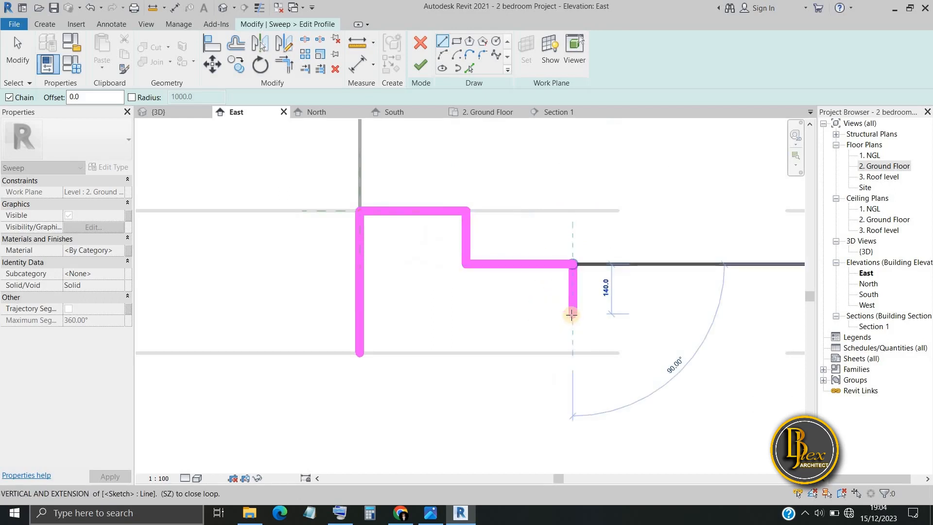
pyautogui.write('1')
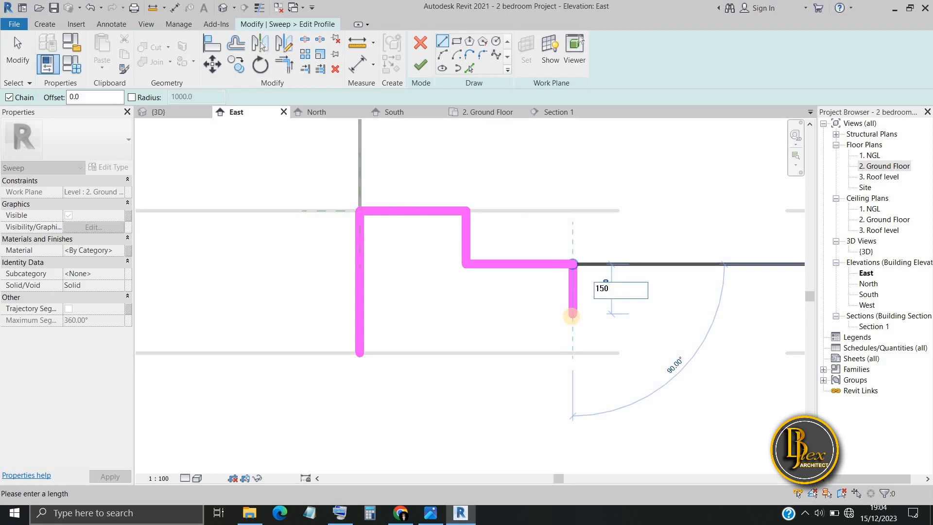
pyautogui.write('50')
pyautogui.press('Return')
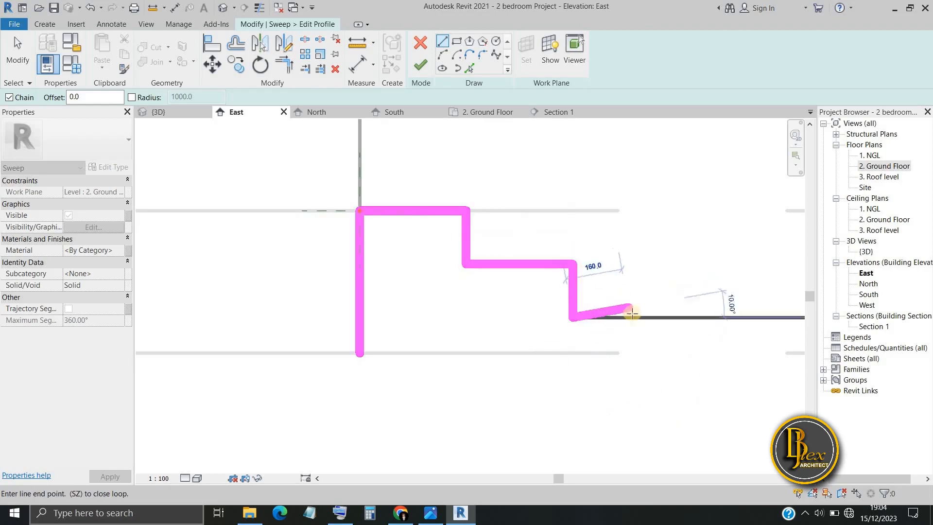
# Draw the third step of the profile with a 300 mm tread and a 150 mm riser, and end the line chain without a closing line
pyautogui.write('300')
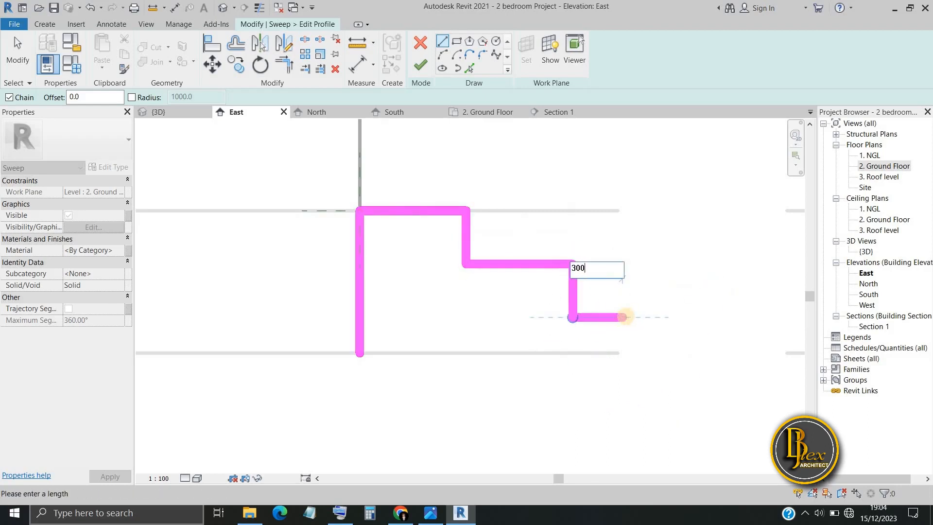
pyautogui.press('Return')
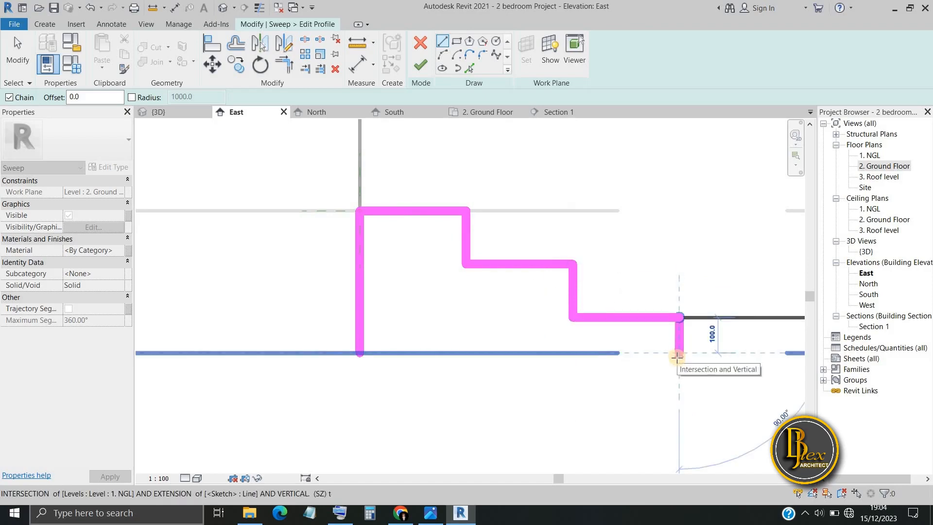
pyautogui.write('150')
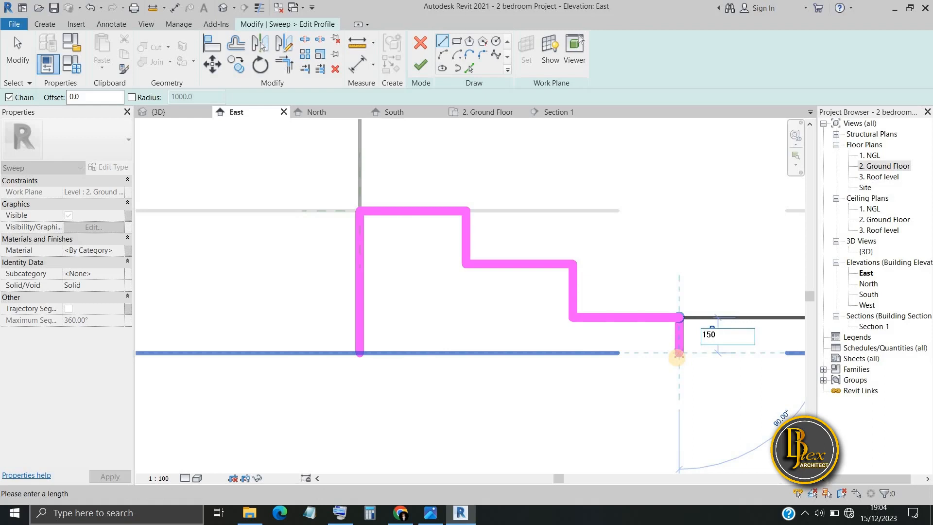
pyautogui.press('Return')
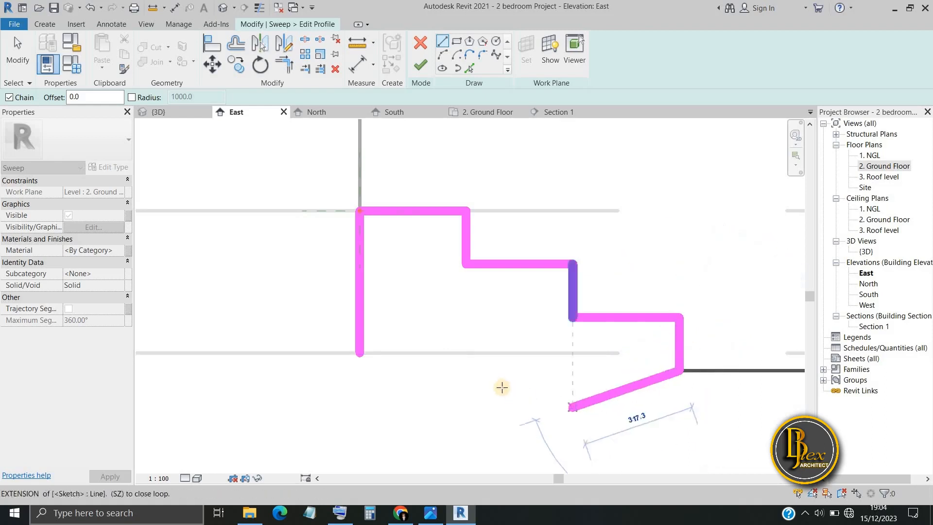
pyautogui.scroll(-2, 409, 368)
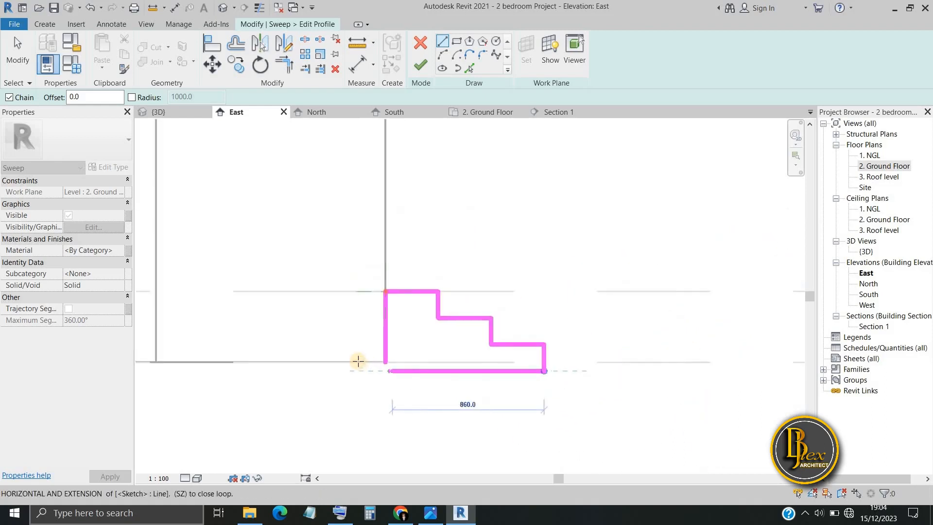
pyautogui.scroll(-3, 358, 360)
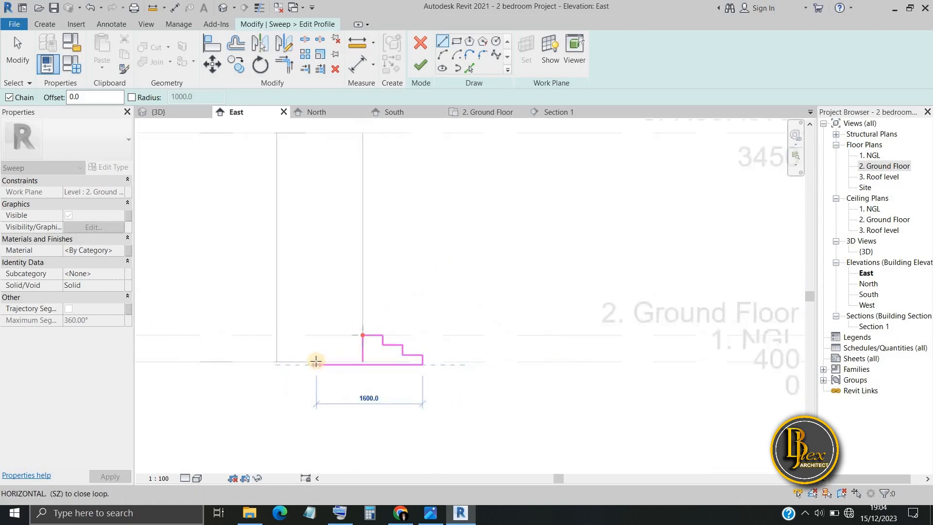
pyautogui.scroll(-1, 316, 361)
pyautogui.scroll(7, 359, 369)
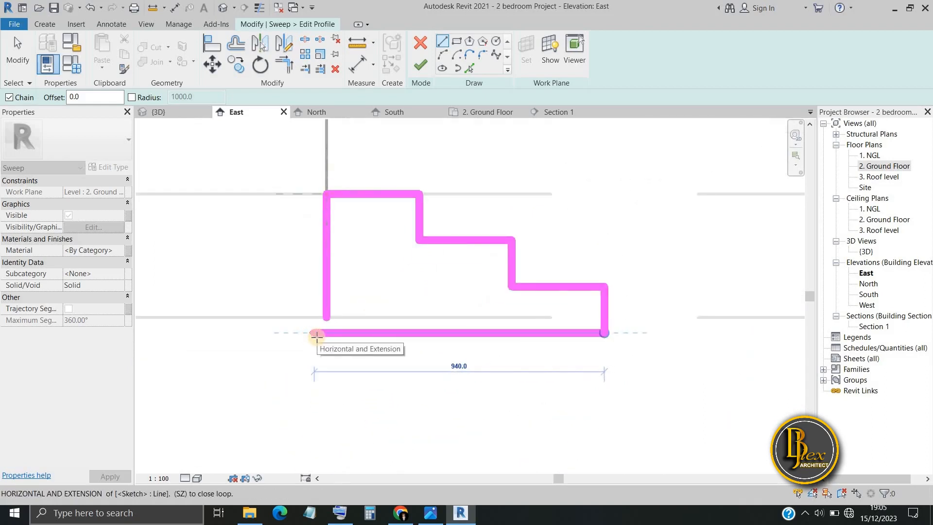
pyautogui.press('Escape')
pyautogui.press('Escape')
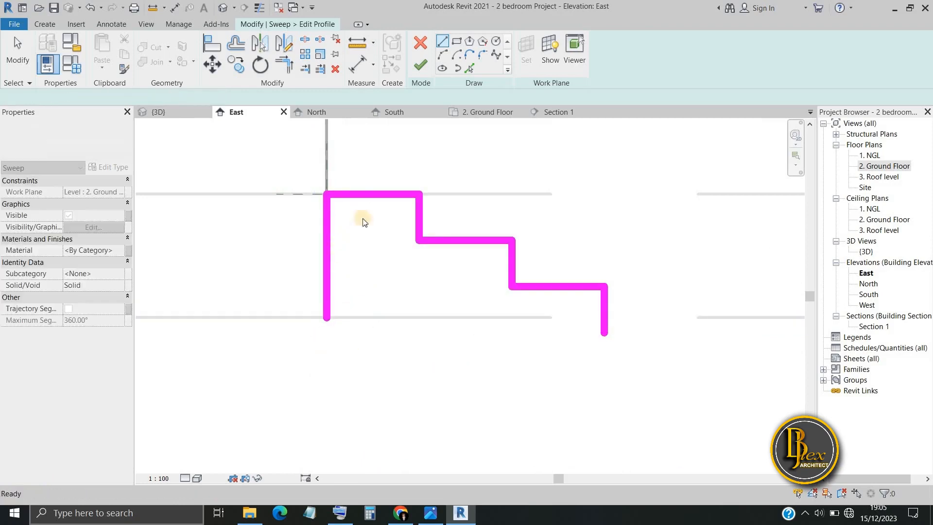
# Check the dimensions of the profile's treads, first riser and vertical back line against each other
pyautogui.click(419, 217)
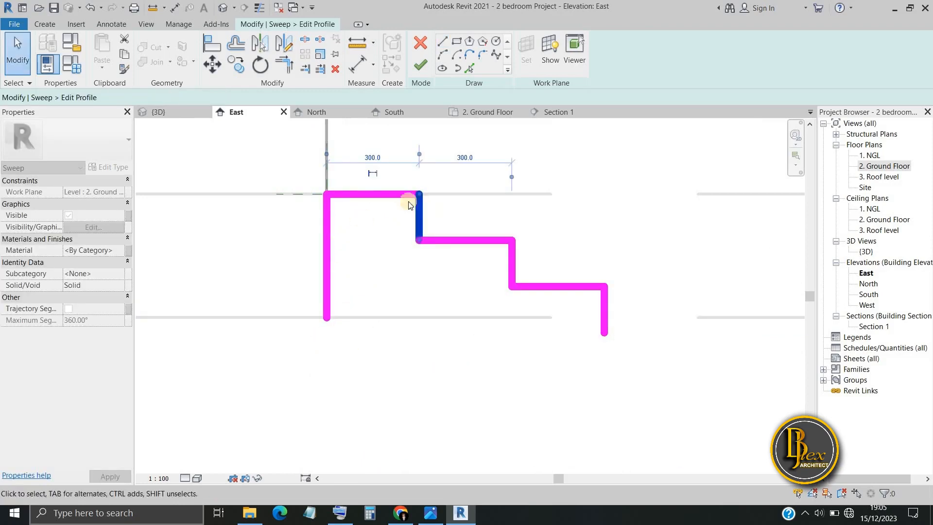
pyautogui.click(396, 193)
pyautogui.scroll(1, 340, 231)
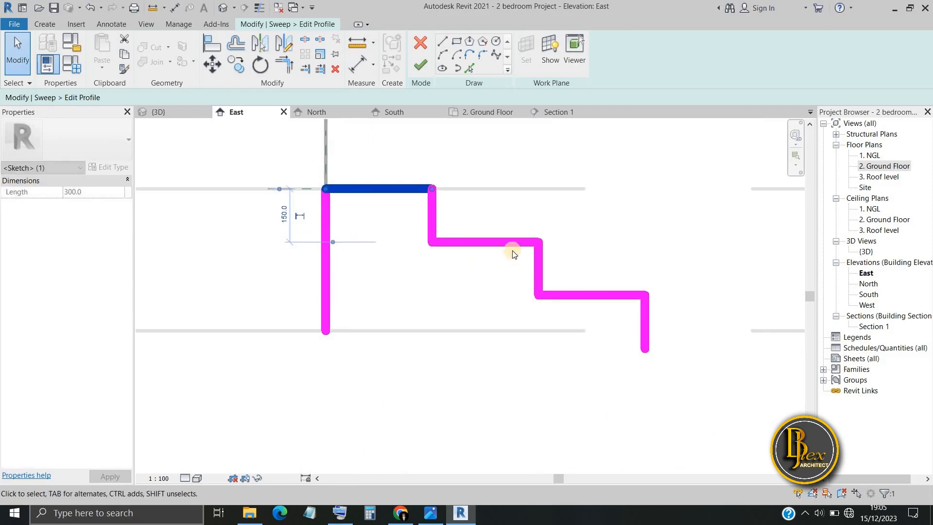
pyautogui.click(502, 244)
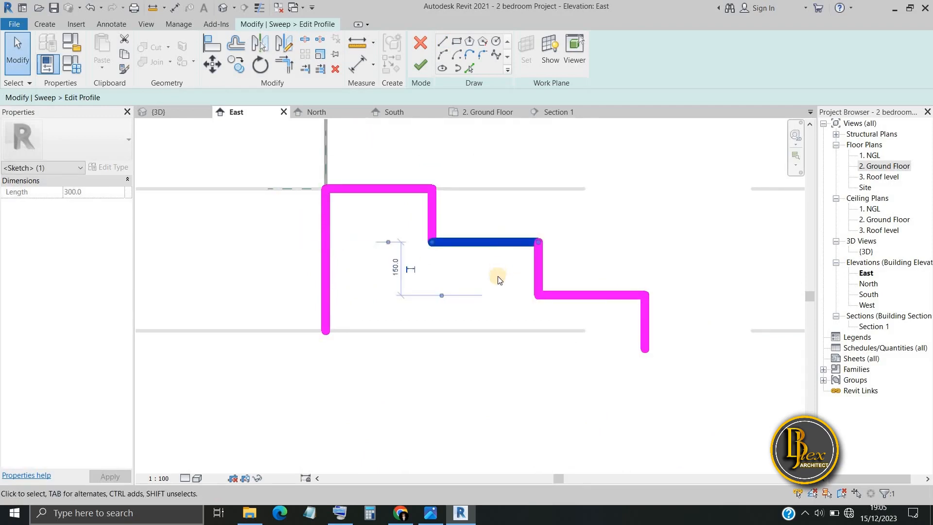
pyautogui.click(598, 301)
pyautogui.scroll(-2, 470, 361)
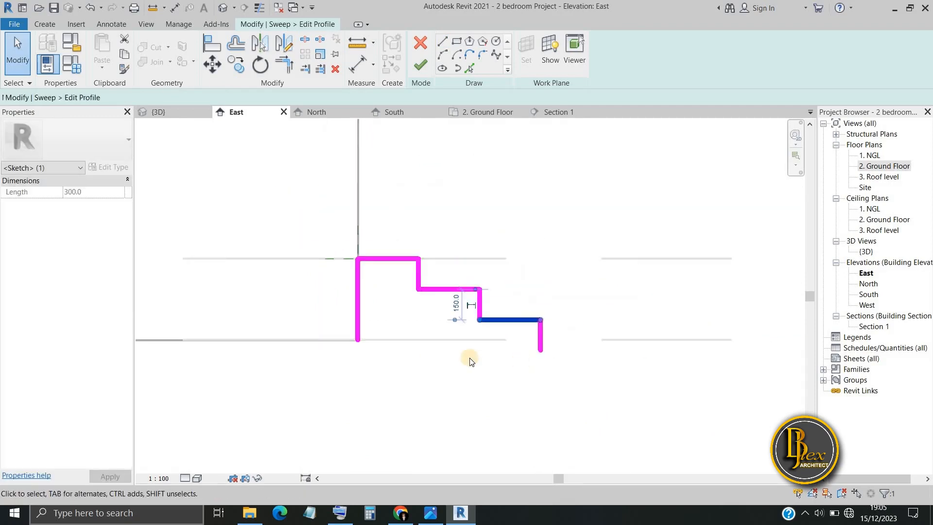
pyautogui.scroll(-3, 470, 361)
pyautogui.scroll(5, 559, 333)
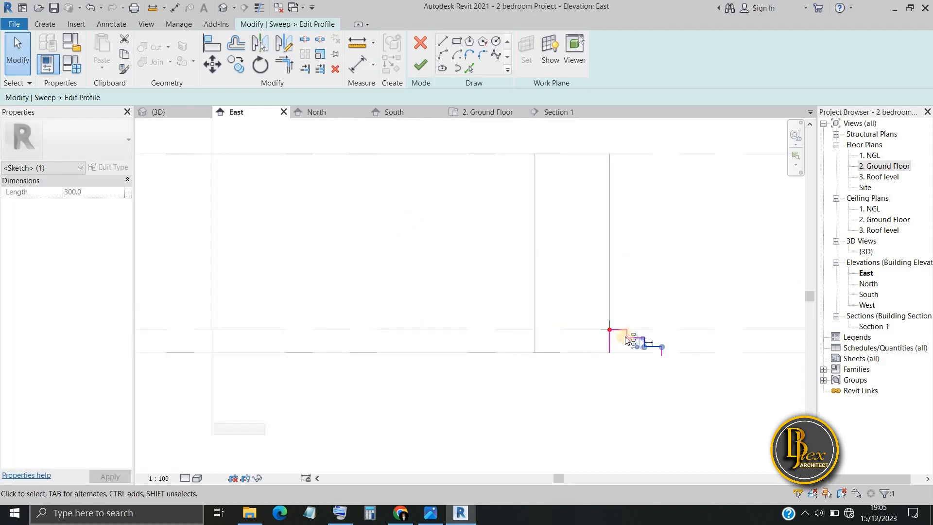
pyautogui.scroll(1, 470, 279)
pyautogui.click(459, 284)
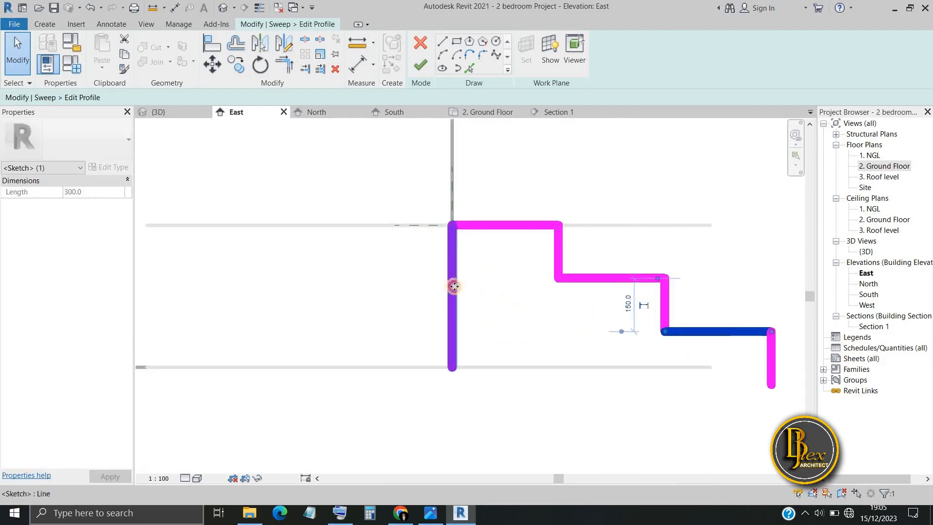
pyautogui.scroll(-5, 480, 339)
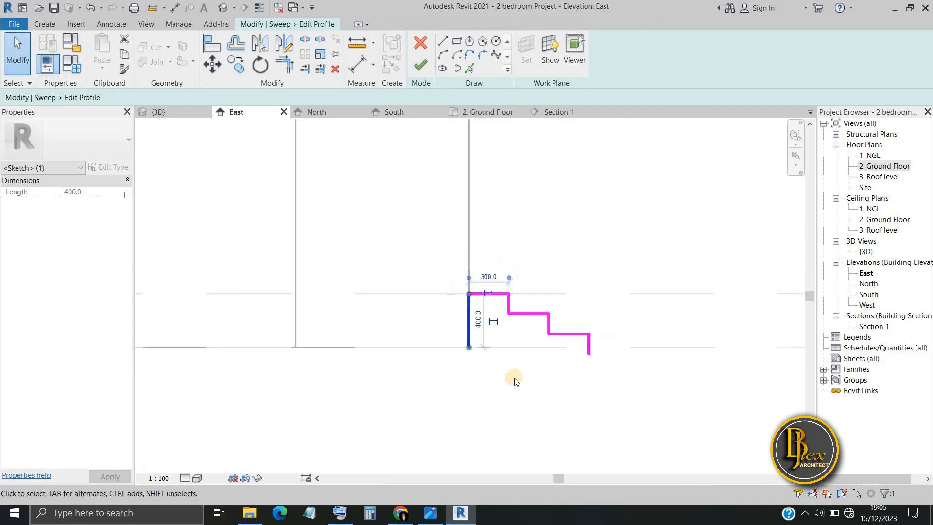
# Examine the elevation values of the Ground Floor and NGL levels at their level heads
pyautogui.moveTo(672, 386)
pyautogui.mouseDown(button='middle')
pyautogui.moveTo(683, 348)
pyautogui.moveTo(550, 346)
pyautogui.mouseUp(button='middle')
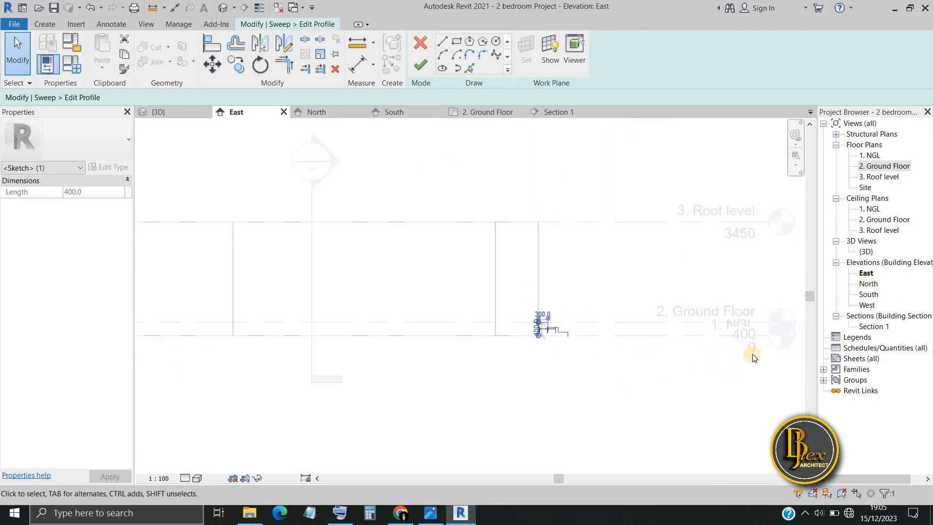
pyautogui.scroll(4, 754, 357)
pyautogui.scroll(5, 718, 303)
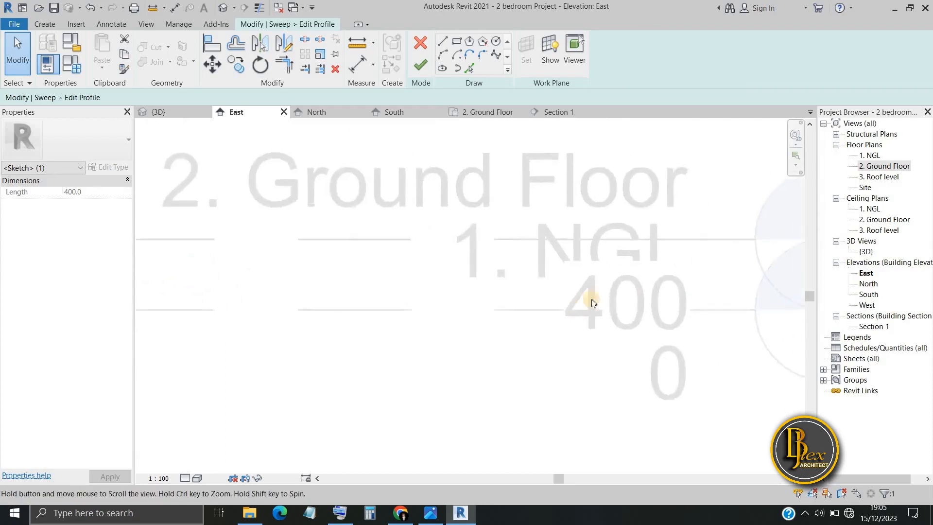
pyautogui.scroll(-3, 600, 303)
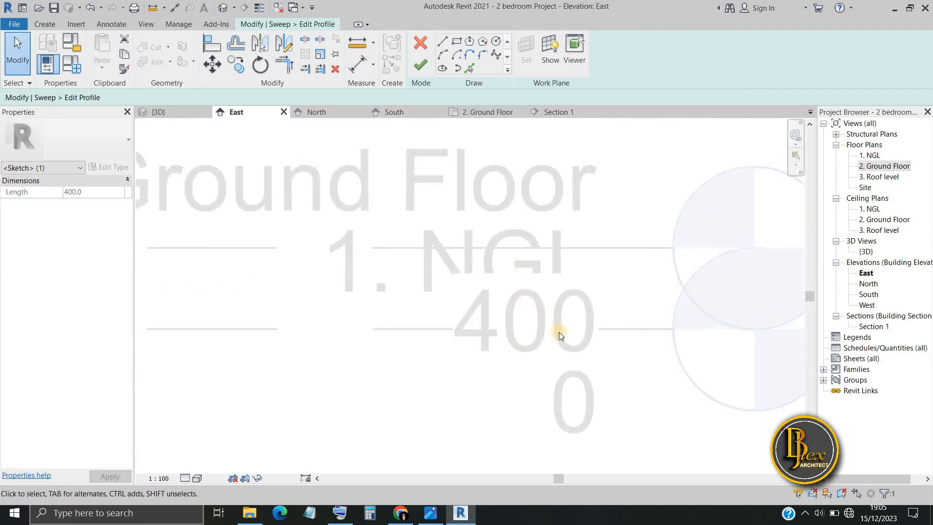
pyautogui.click(539, 325)
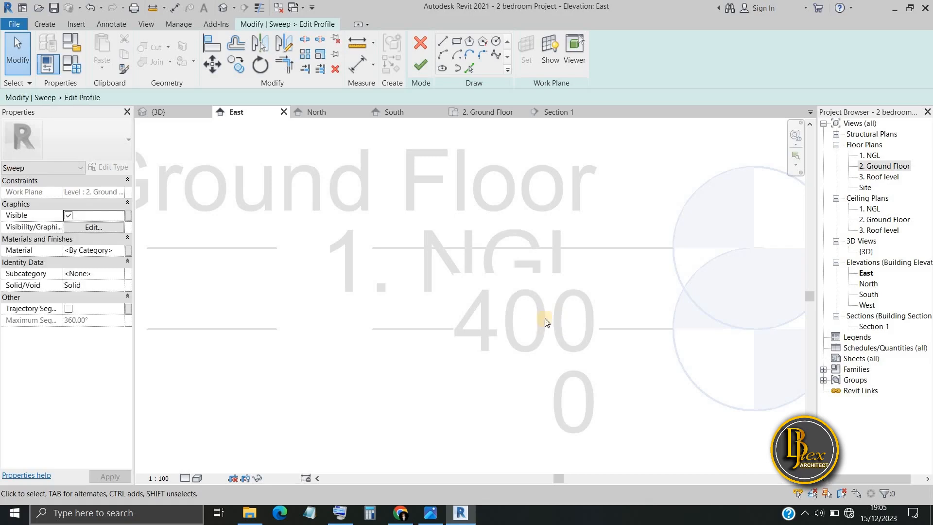
pyautogui.scroll(-5, 537, 325)
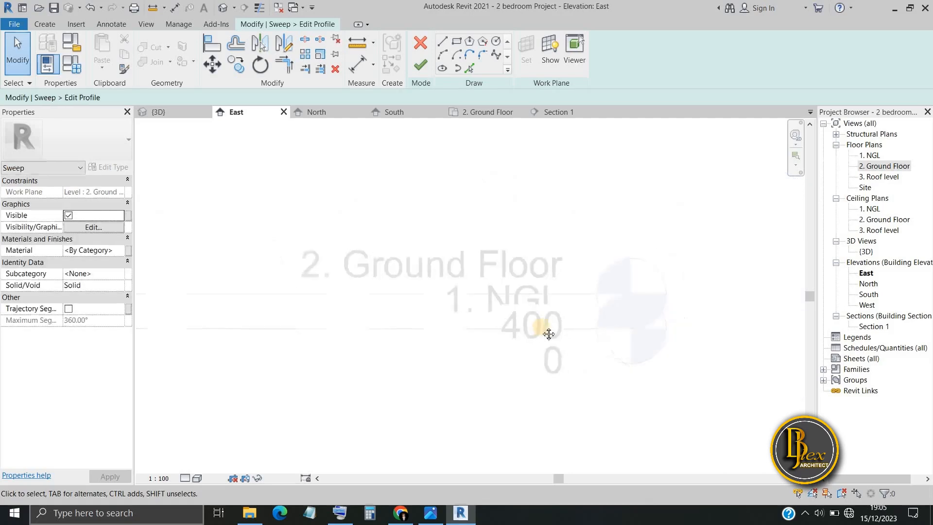
# Discard the unfinished sweep and cancel the in-place stairs model
pyautogui.click(421, 47)
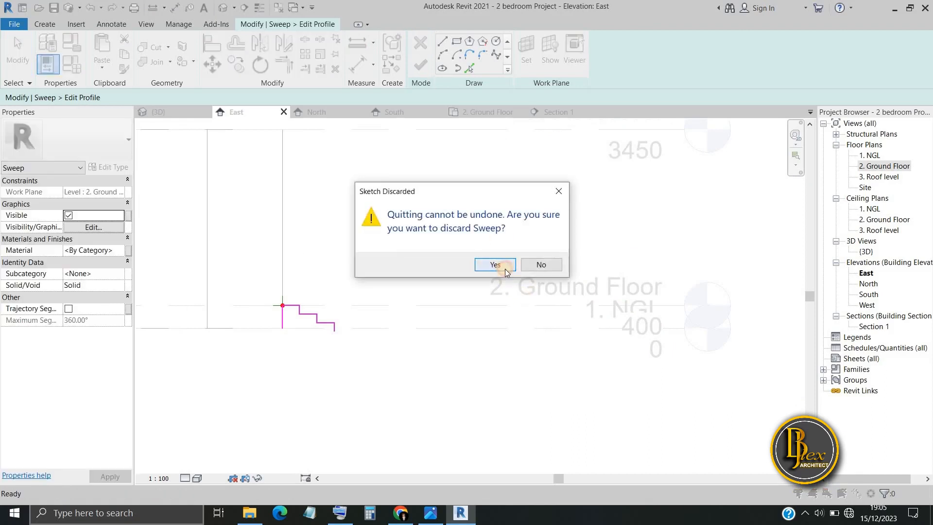
pyautogui.click(505, 267)
pyautogui.click(510, 180)
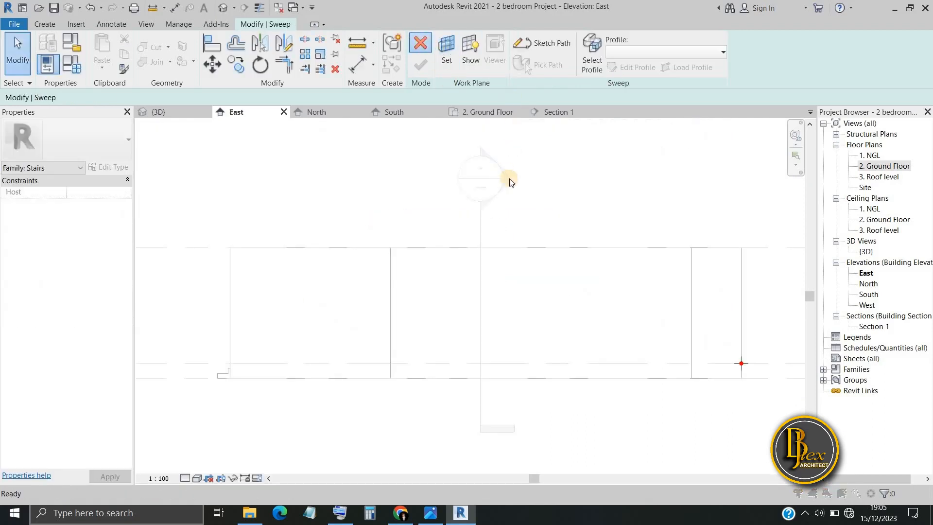
pyautogui.click(508, 270)
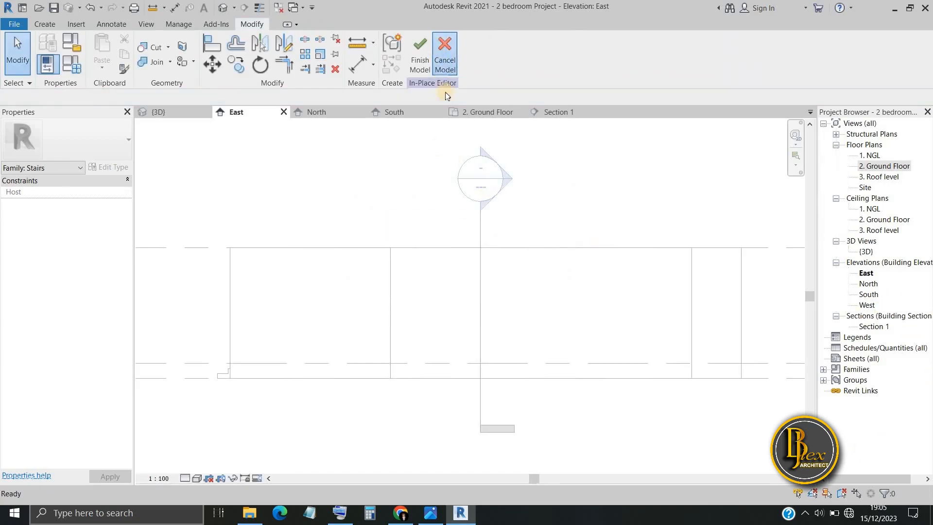
pyautogui.click(446, 64)
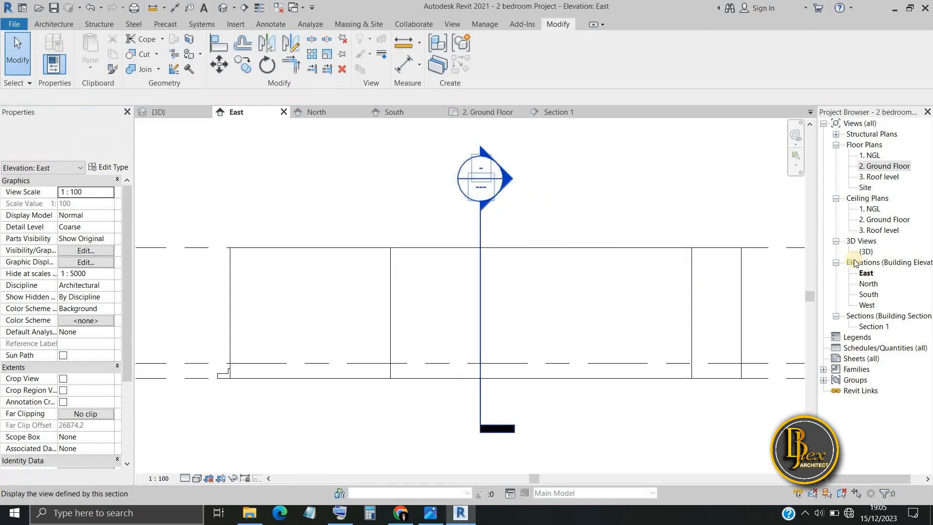
# Return to the Ground Floor plan and delete the Section 1 view from the project
pyautogui.click(487, 112)
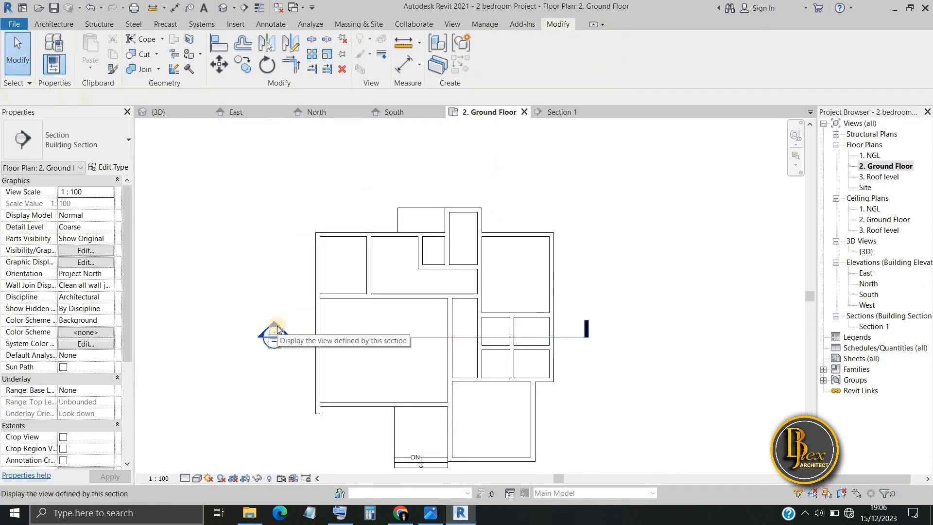
pyautogui.click(874, 326)
pyautogui.press('Delete')
# Open the North elevation and set the Ground Floor level's elevation to 450
pyautogui.doubleClick(868, 283)
pyautogui.scroll(8, 544, 325)
pyautogui.doubleClick(609, 272)
pyautogui.write('450')
pyautogui.press('Return')
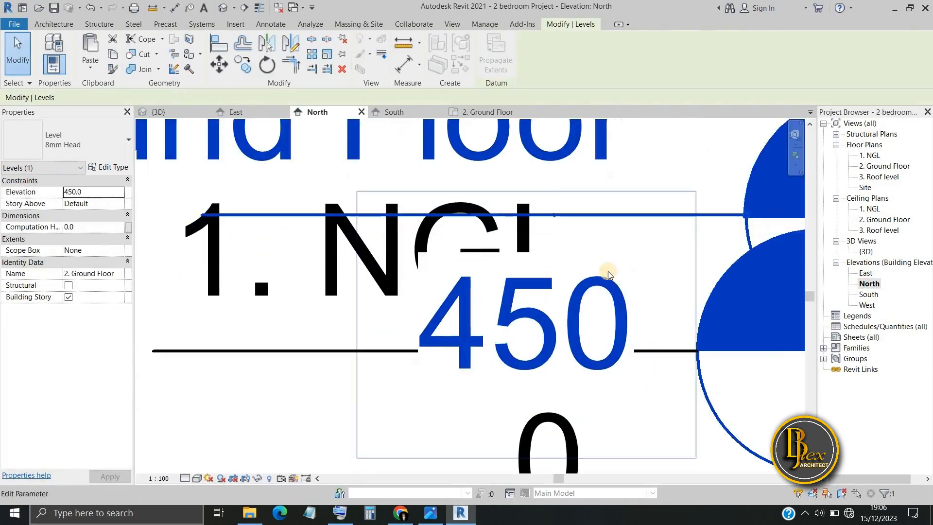
pyautogui.scroll(-7, 544, 350)
# Create a new in-place Stairs sweep in the Ground Floor plan, with its path along the rear porch slab's outer edge
pyautogui.click(487, 113)
pyautogui.scroll(4, 430, 170)
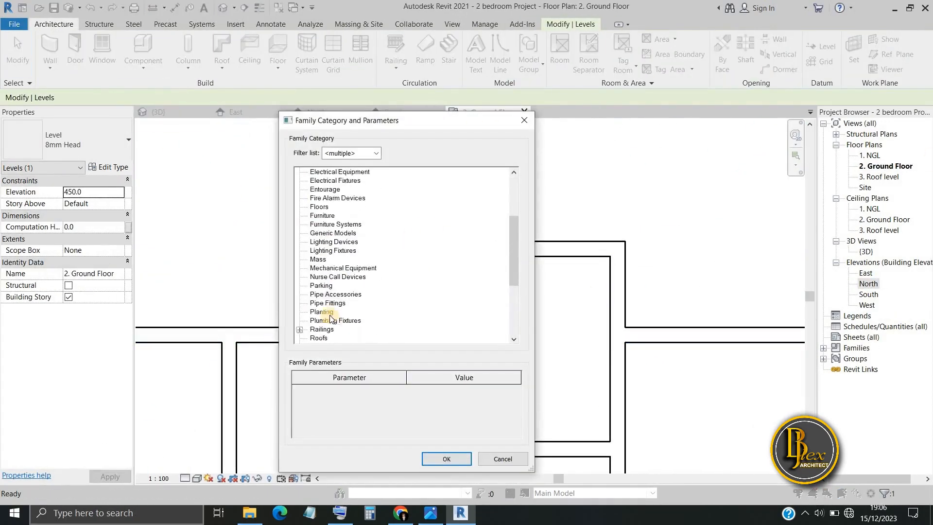
pyautogui.click(442, 456)
pyautogui.click(363, 214)
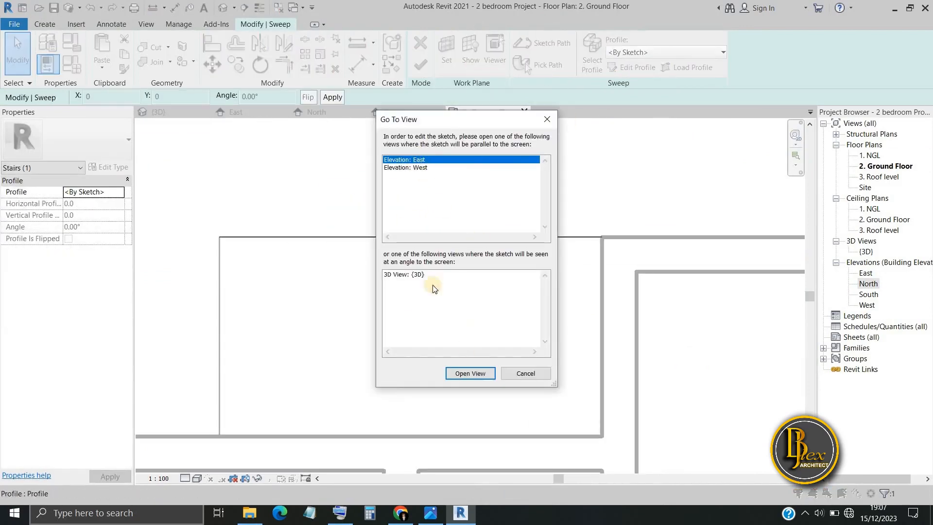
# Open the East elevation for sketching the sweep profile and display the lines as thin lines
pyautogui.click(475, 374)
pyautogui.scroll(4, 579, 348)
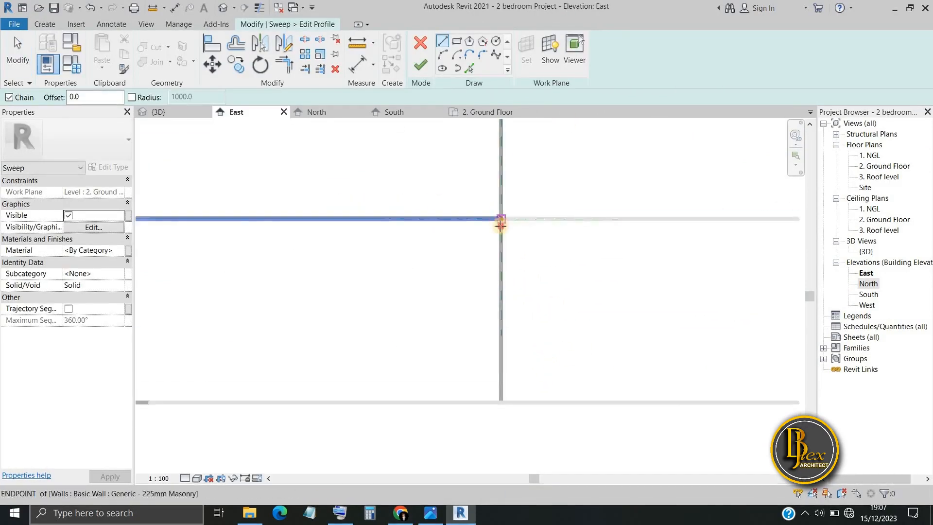
pyautogui.click(259, 7)
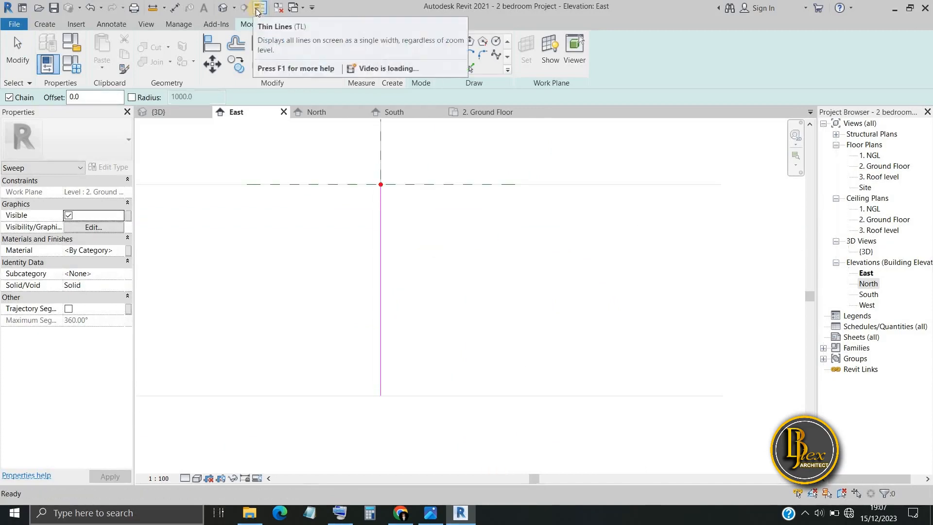
# Draw a closed three-step profile from the path's end point at Ground Floor level, with 300 treads and 150 risers
pyautogui.click(381, 184)
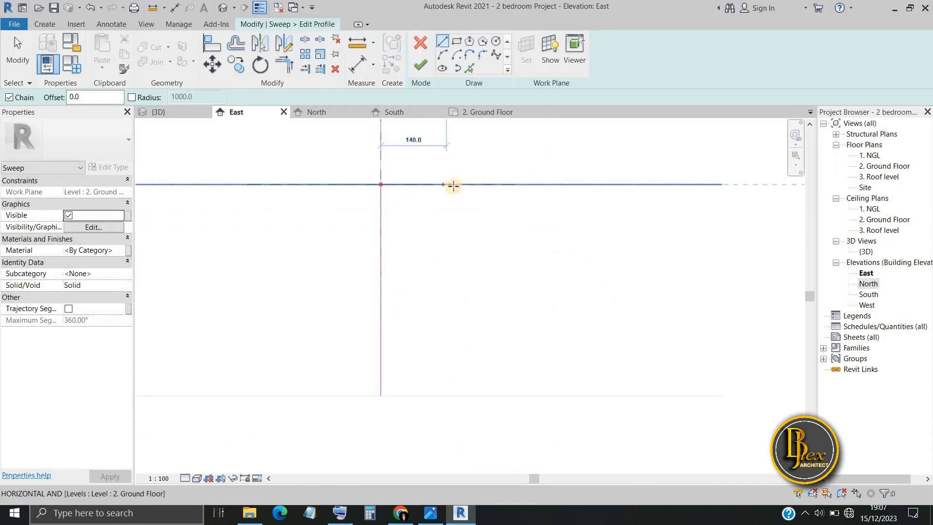
pyautogui.click(521, 184)
pyautogui.write('150')
pyautogui.press('Return')
pyautogui.write('150')
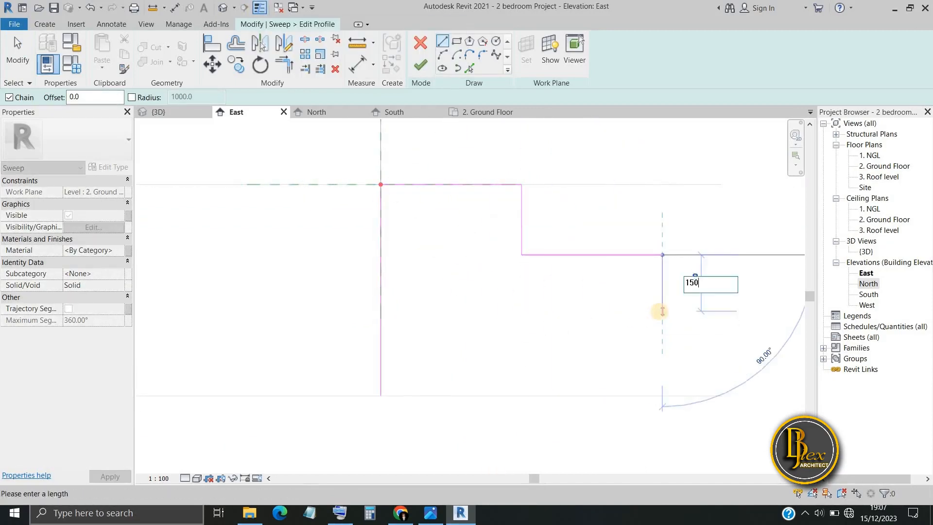
pyautogui.press('Return')
pyautogui.moveTo(765, 326); pyautogui.dragTo(641, 315, button='middle')
pyautogui.write('300')
pyautogui.press('Return')
pyautogui.write('150')
pyautogui.press('Return')
pyautogui.click(258, 384)
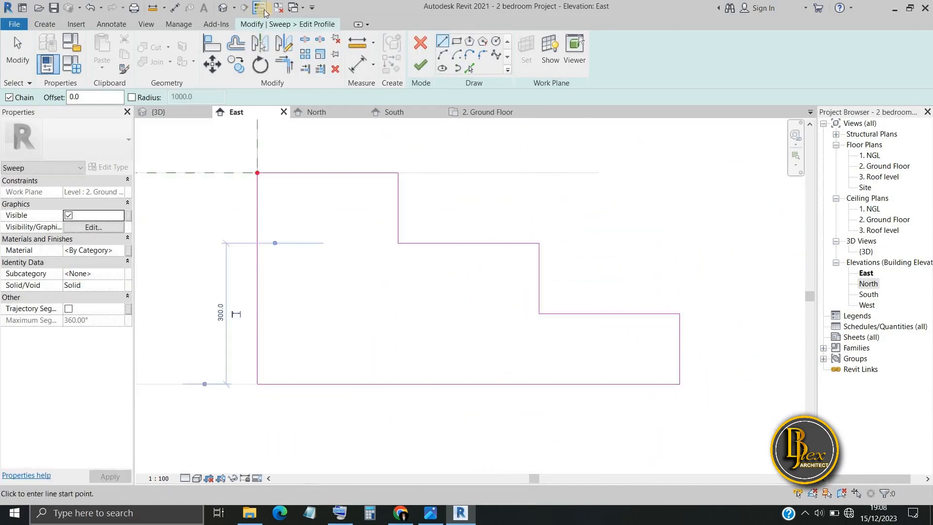
# Turn off thin lines, then finish the step profile and the sweep
pyautogui.click(260, 8)
pyautogui.scroll(-8, 417, 332)
pyautogui.scroll(-2, 410, 327)
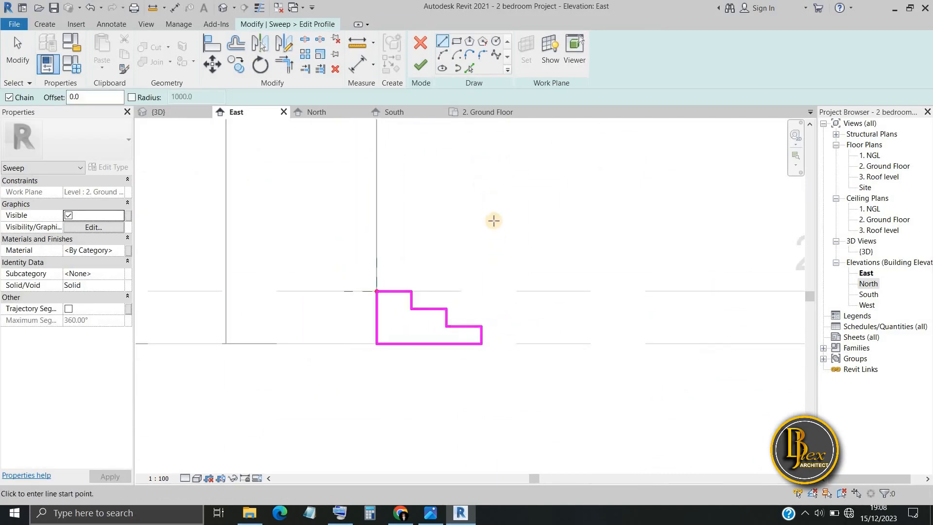
pyautogui.click(421, 65)
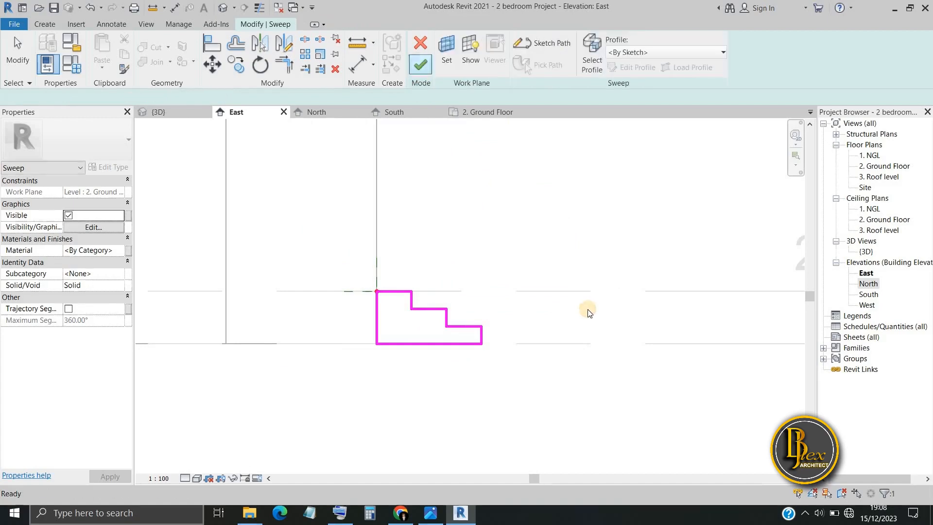
pyautogui.click(416, 67)
# Examine the new rear terrace steps in the 3D view, close up and against the whole house
pyautogui.scroll(-2, 535, 261)
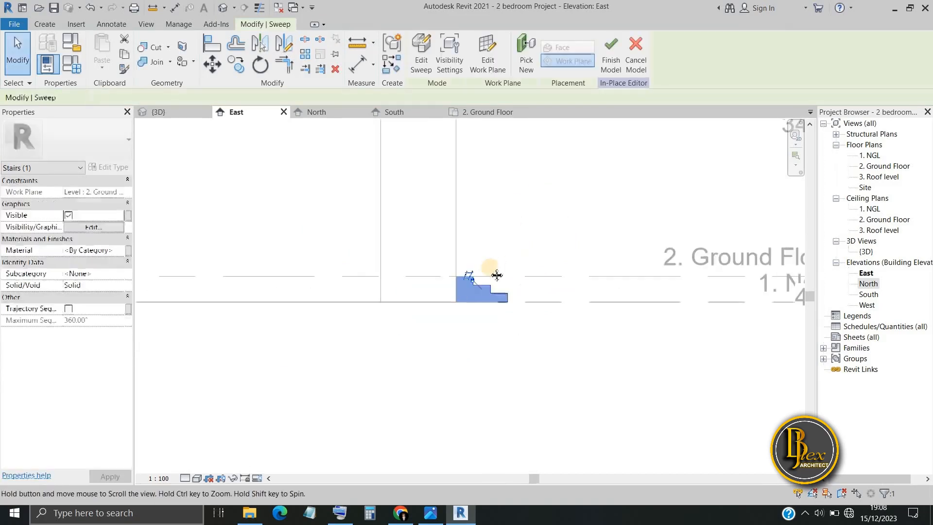
pyautogui.moveTo(496, 276); pyautogui.dragTo(384, 307, button='middle')
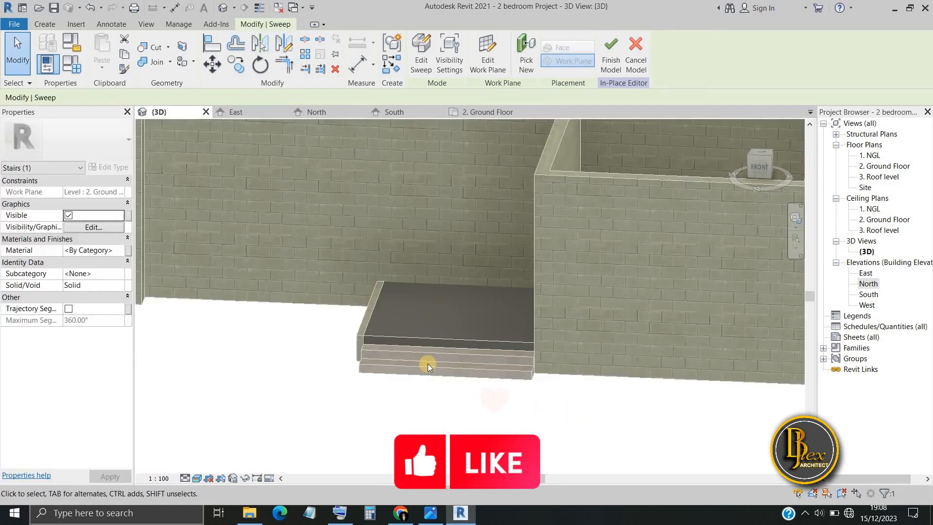
pyautogui.scroll(-5, 427, 364)
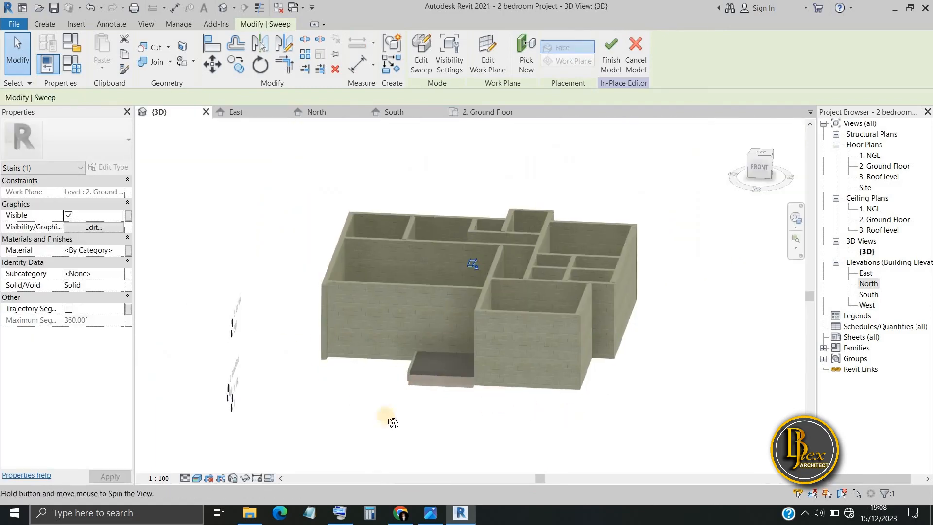
pyautogui.keyDown('shift'); pyautogui.moveTo(387, 415); pyautogui.dragTo(577, 413, button='middle'); pyautogui.keyUp('shift')
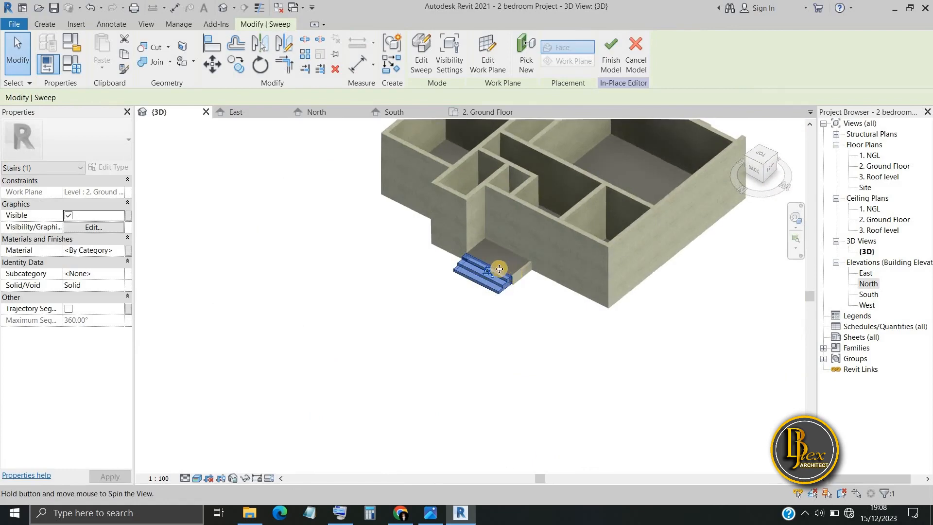
pyautogui.scroll(5, 531, 350)
pyautogui.click(541, 344)
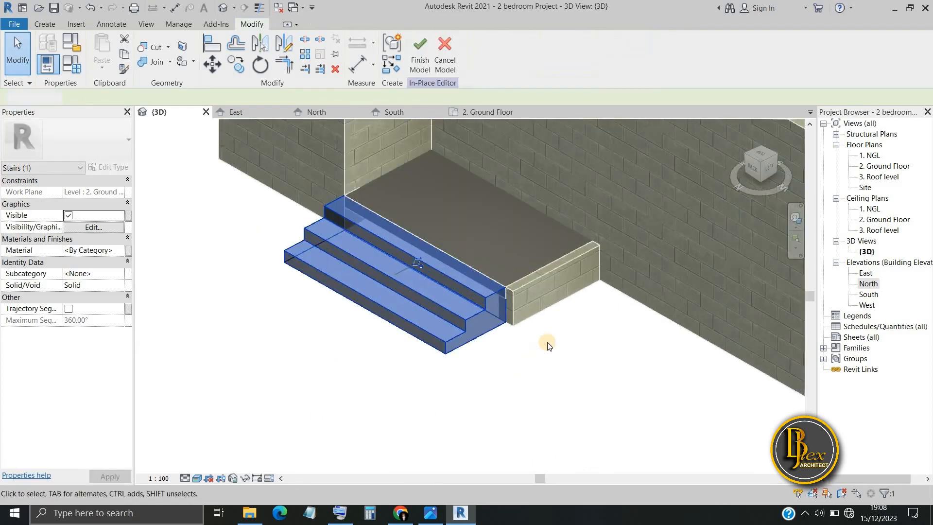
pyautogui.click(510, 344)
pyautogui.scroll(3, 511, 335)
pyautogui.scroll(-3, 535, 369)
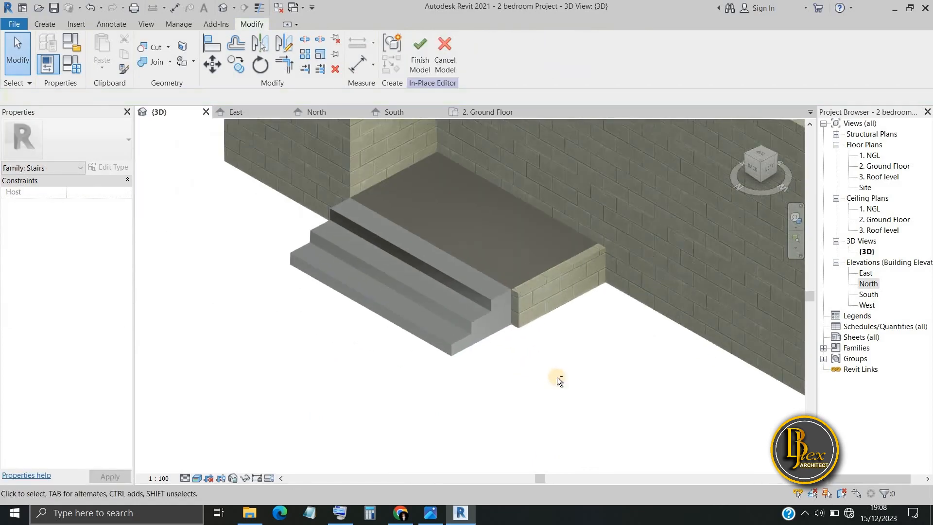
pyautogui.scroll(-5, 538, 381)
pyautogui.scroll(3, 547, 371)
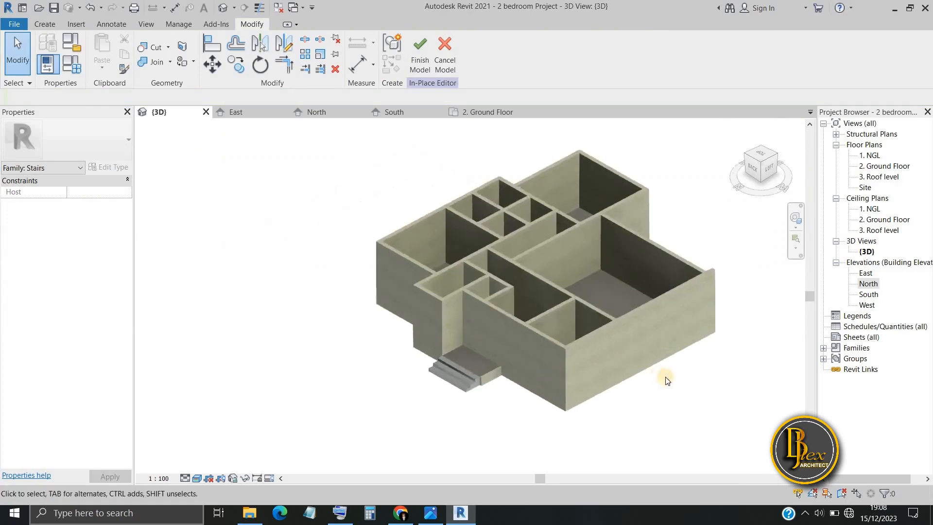
# Orbit to the front of the house and examine how the front porch steps meet the slab and side wall
pyautogui.scroll(-2, 680, 383)
pyautogui.keyDown('shift'); pyautogui.moveTo(680, 384); pyautogui.dragTo(436, 212, button='middle'); pyautogui.keyUp('shift')
pyautogui.scroll(-2, 544, 302)
pyautogui.scroll(5, 574, 277)
pyautogui.keyDown('shift'); pyautogui.moveTo(544, 227); pyautogui.dragTo(441, 348, button='middle'); pyautogui.keyUp('shift')
pyautogui.moveTo(590, 313); pyautogui.dragTo(699, 323, button='middle')
pyautogui.scroll(2, 404, 389)
pyautogui.moveTo(411, 383); pyautogui.dragTo(477, 237, button='middle')
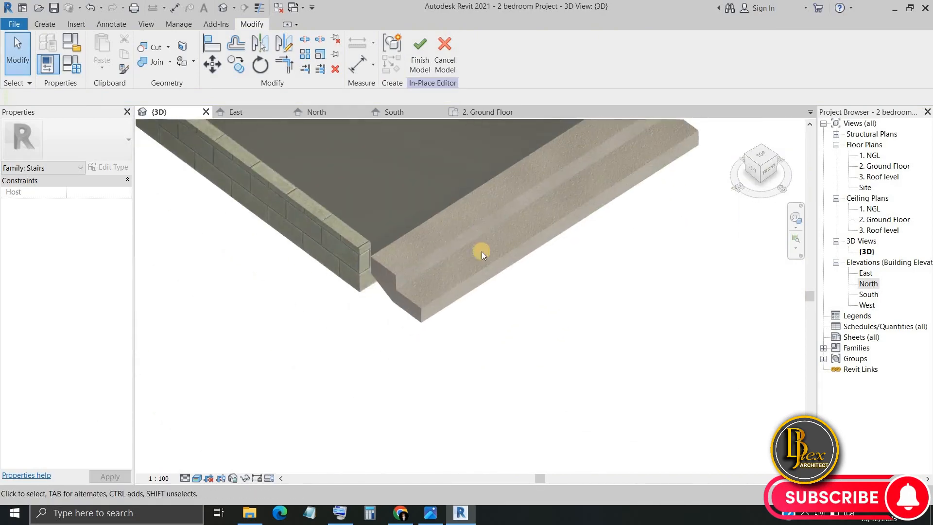
pyautogui.keyDown('shift'); pyautogui.moveTo(533, 354); pyautogui.dragTo(492, 305, button='middle'); pyautogui.keyUp('shift')
pyautogui.scroll(-3, 479, 242)
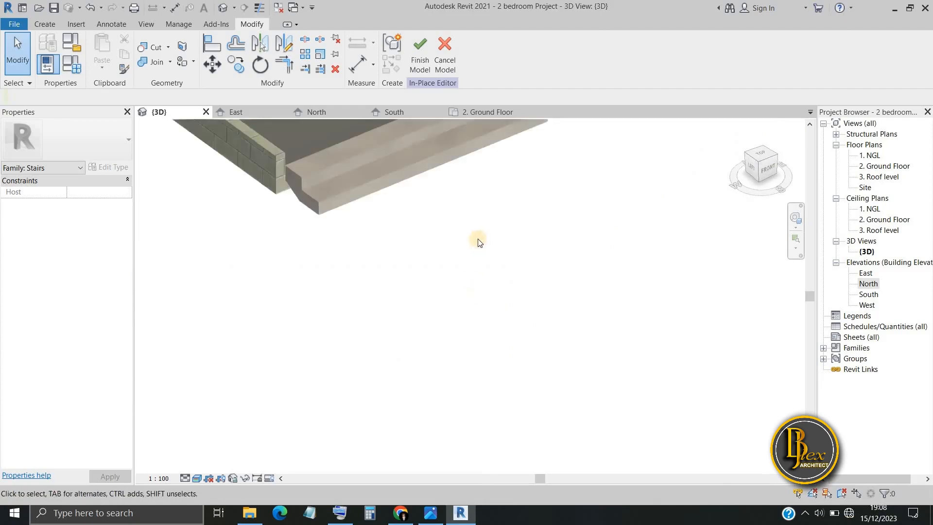
pyautogui.moveTo(479, 243); pyautogui.dragTo(436, 399, button='middle')
# Finish the in-place stairs model and save the project
pyautogui.click(419, 65)
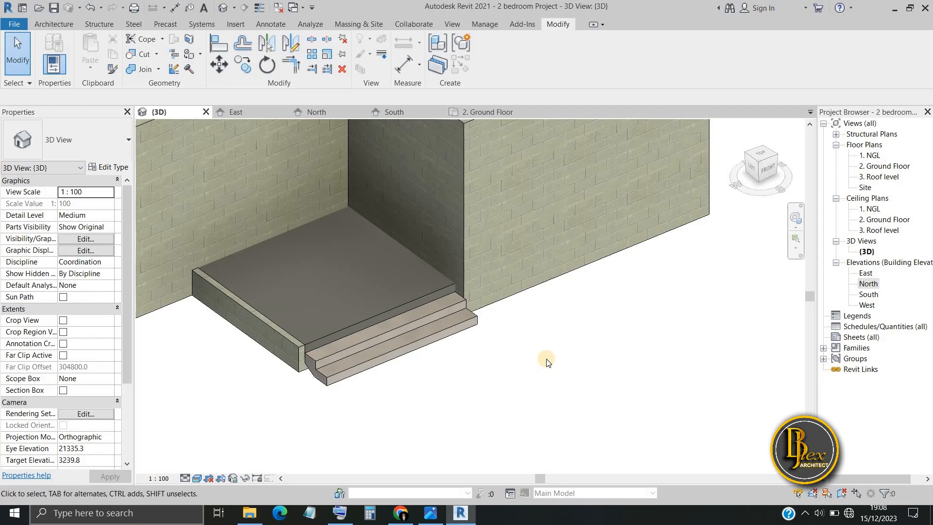
pyautogui.scroll(-6, 521, 337)
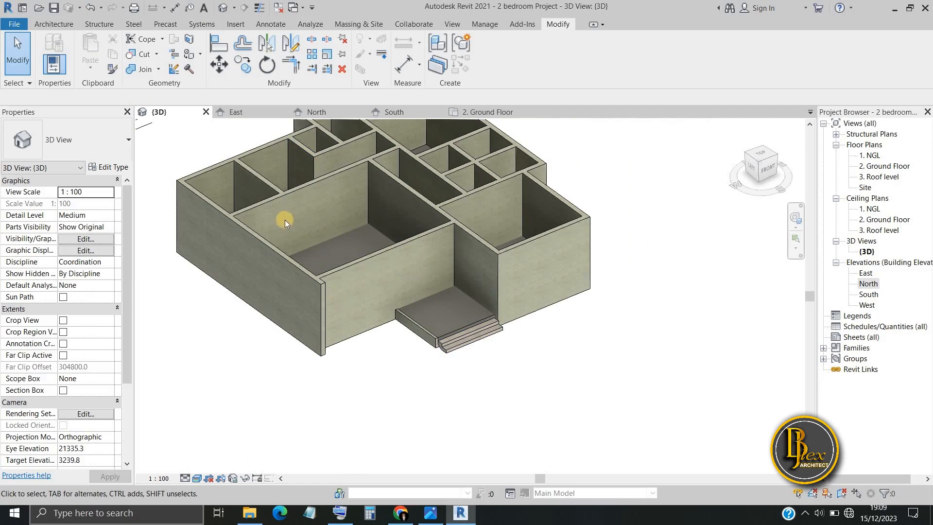
pyautogui.click(52, 8)
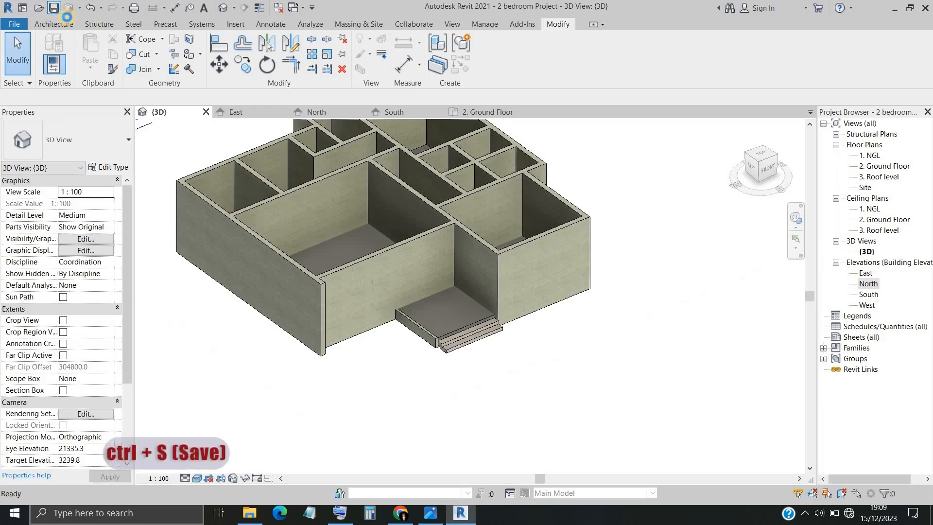